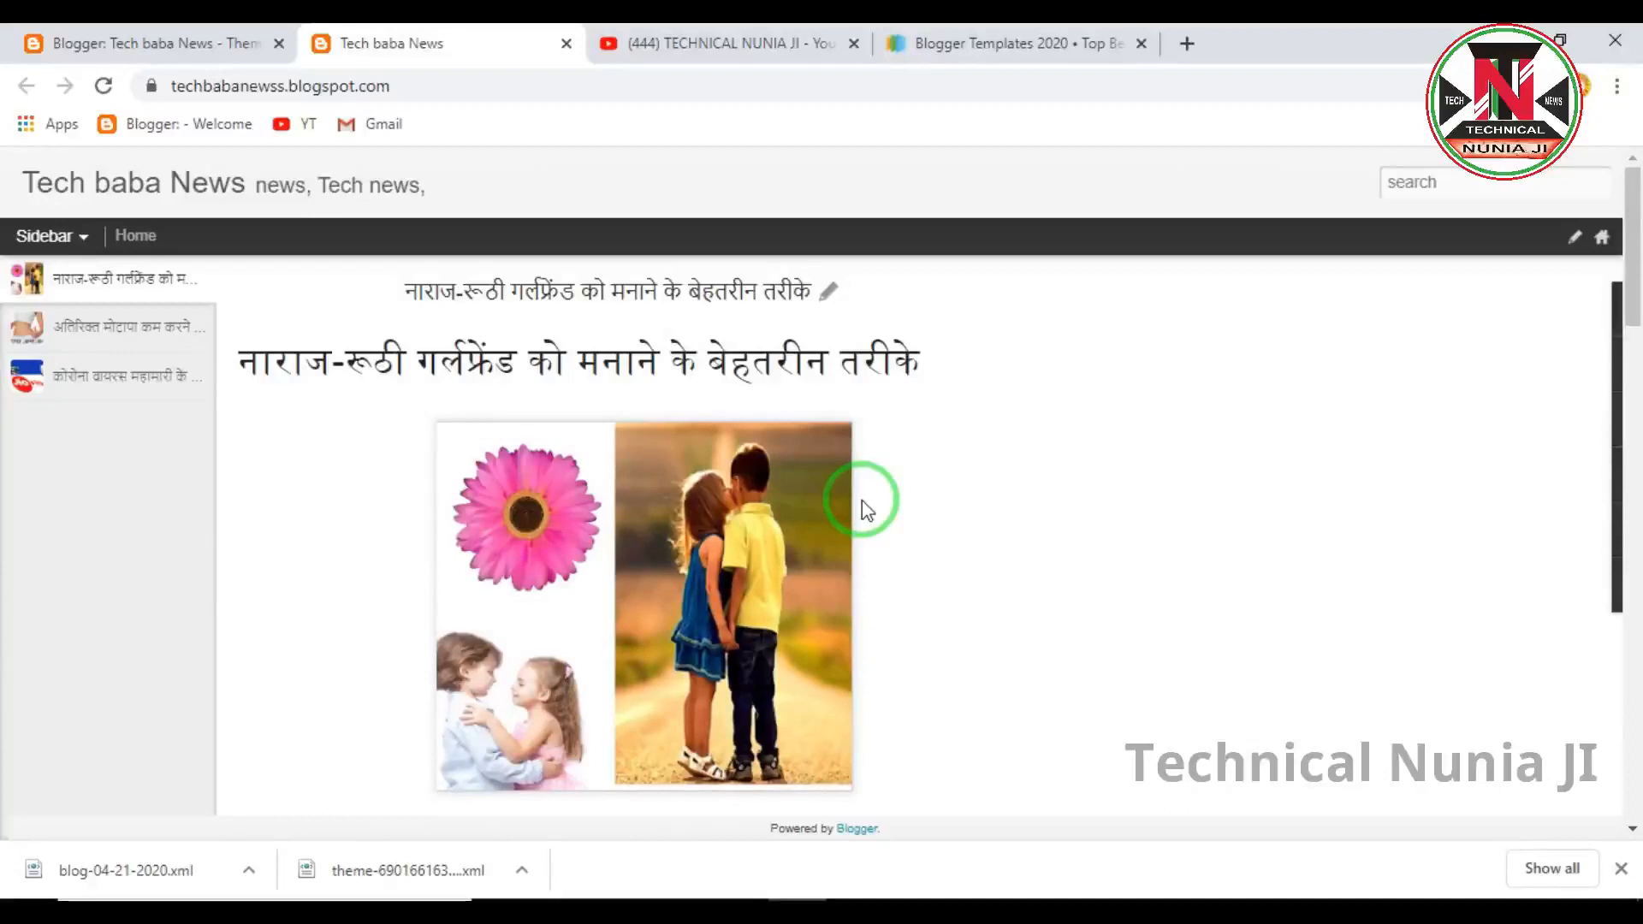
# Upload the theme file "theme-news 21-4-20.xml" to the Tech baba News blog through Blogger's theme restore.
pyautogui.click(178, 40)
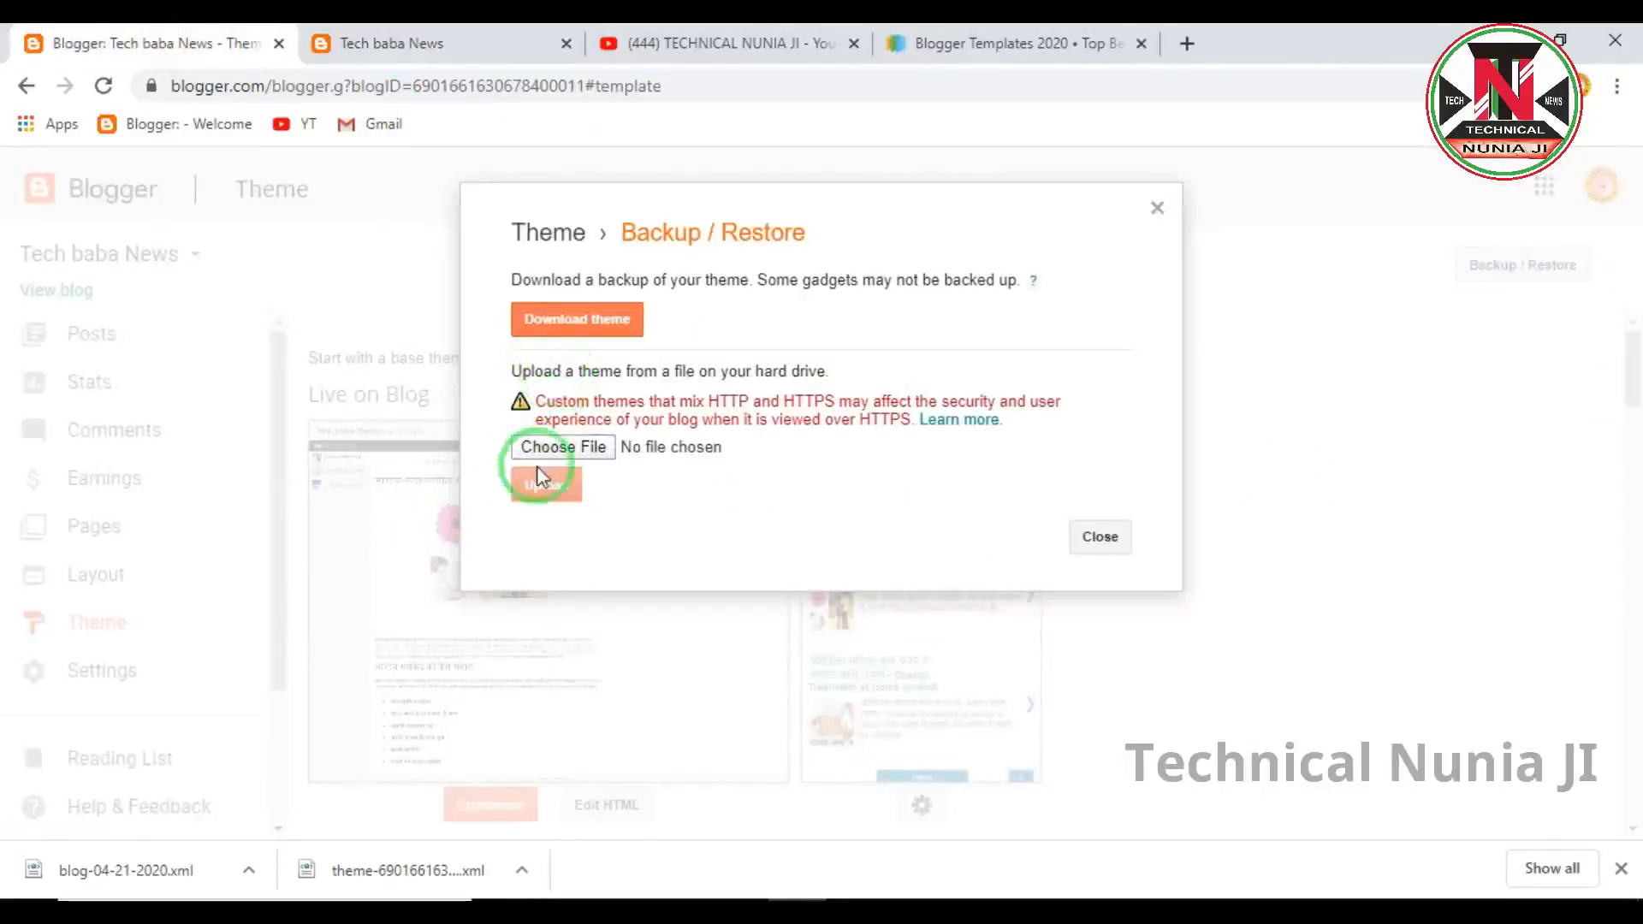
pyautogui.click(512, 448)
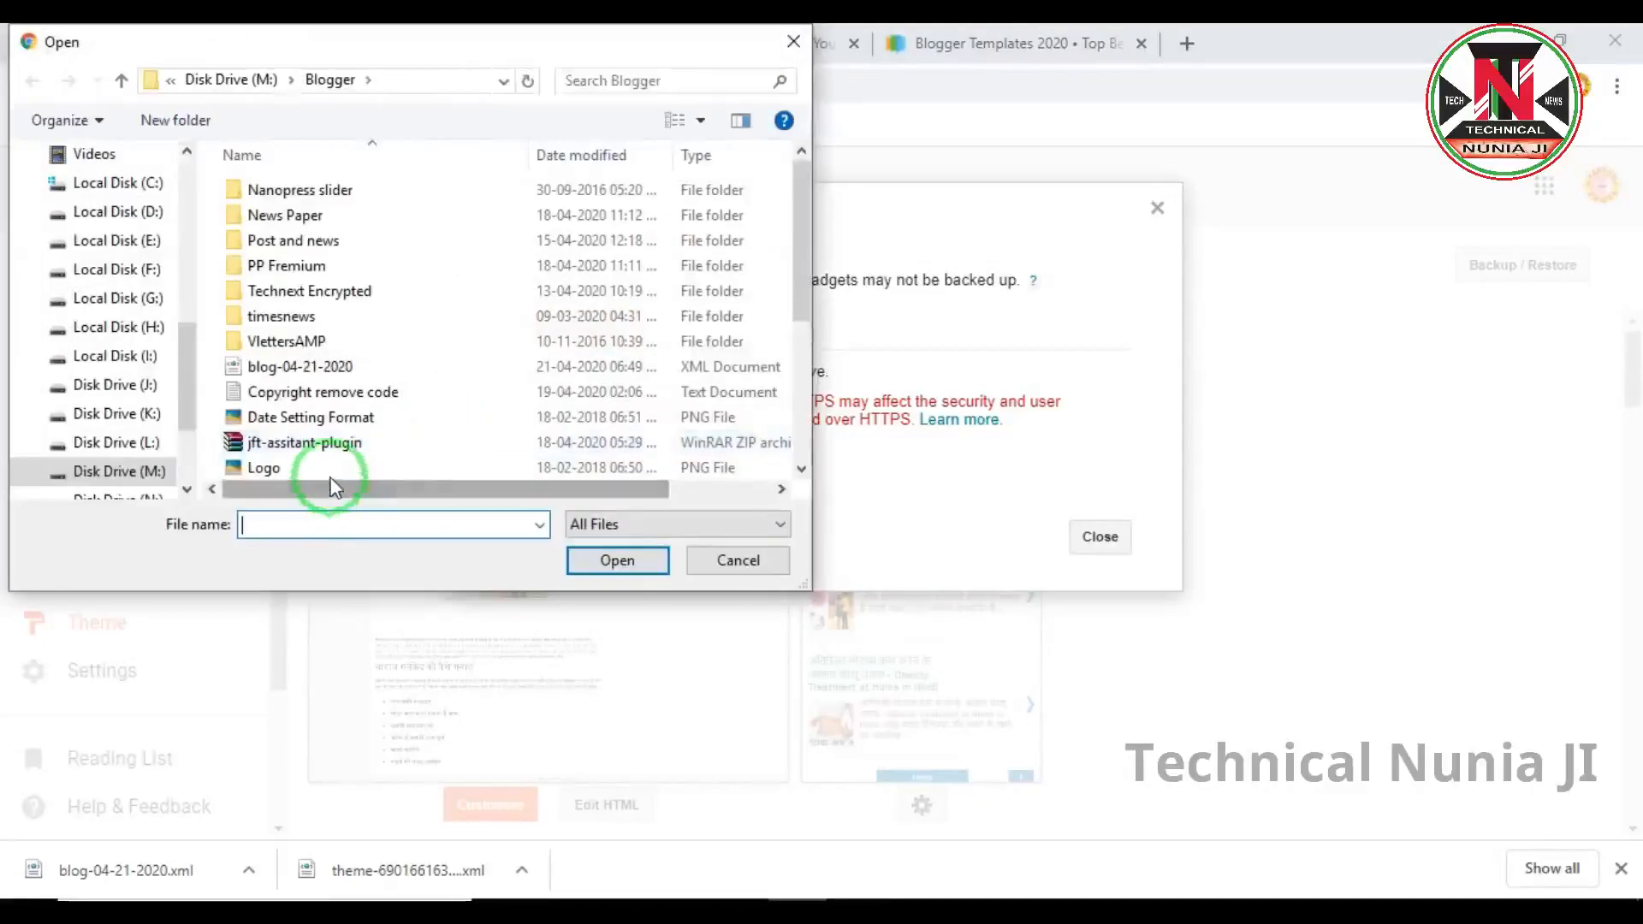
pyautogui.scroll(-3, 321, 462)
pyautogui.click(274, 415)
pyautogui.click(575, 555)
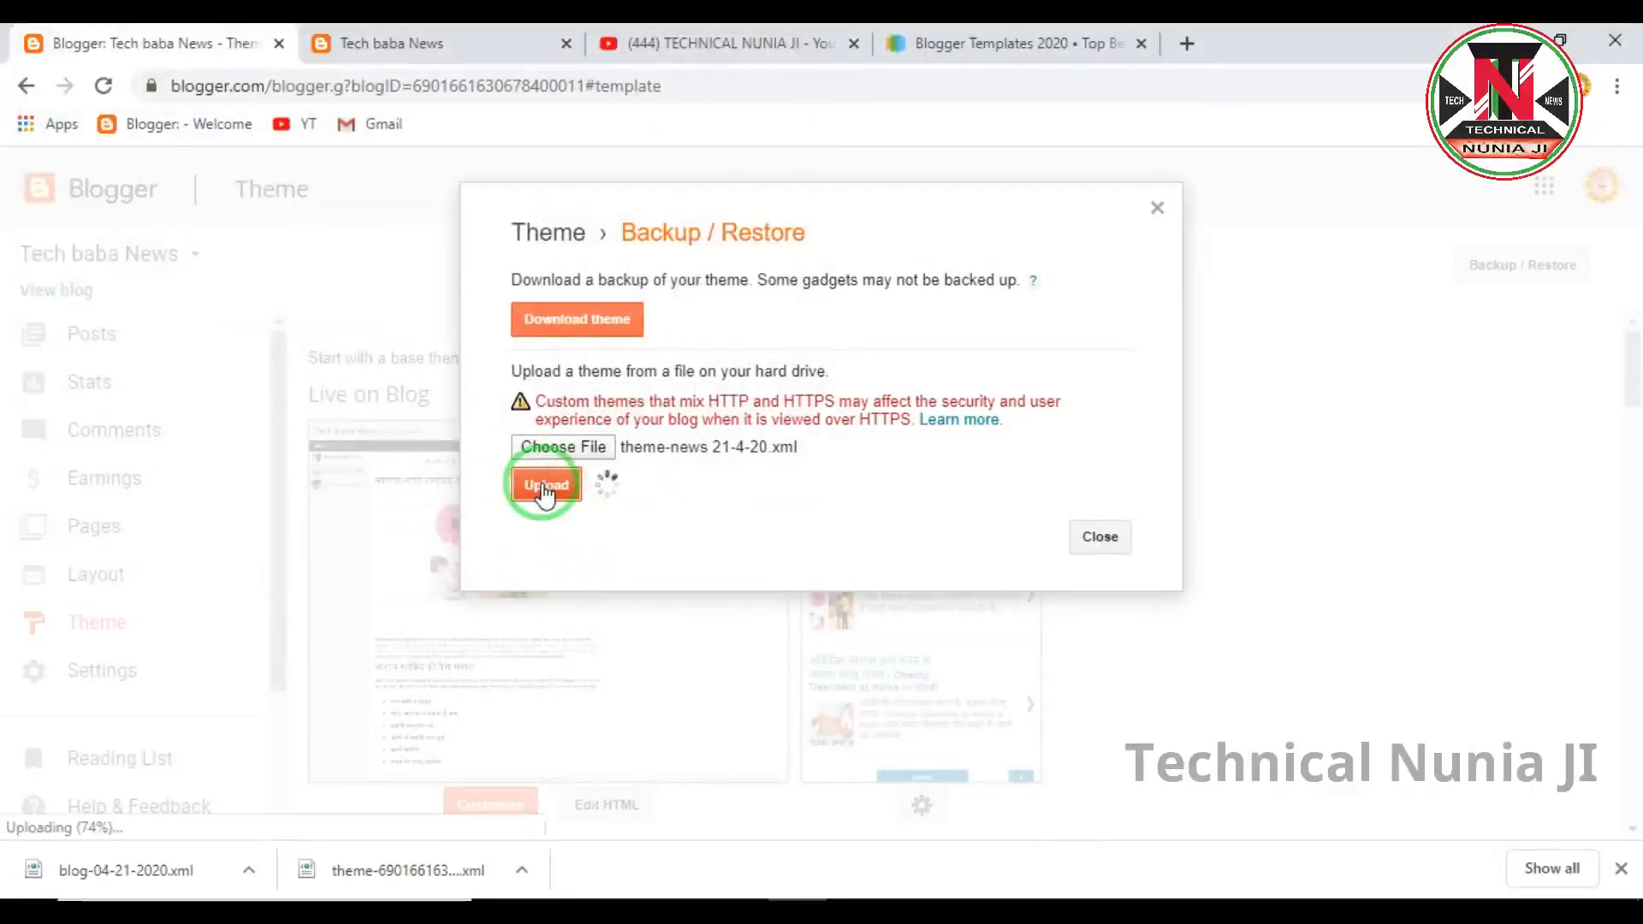
# Reload the live Tech baba News blog and examine its navigation menu, breaking news ticker and sidebar.
pyautogui.click(439, 48)
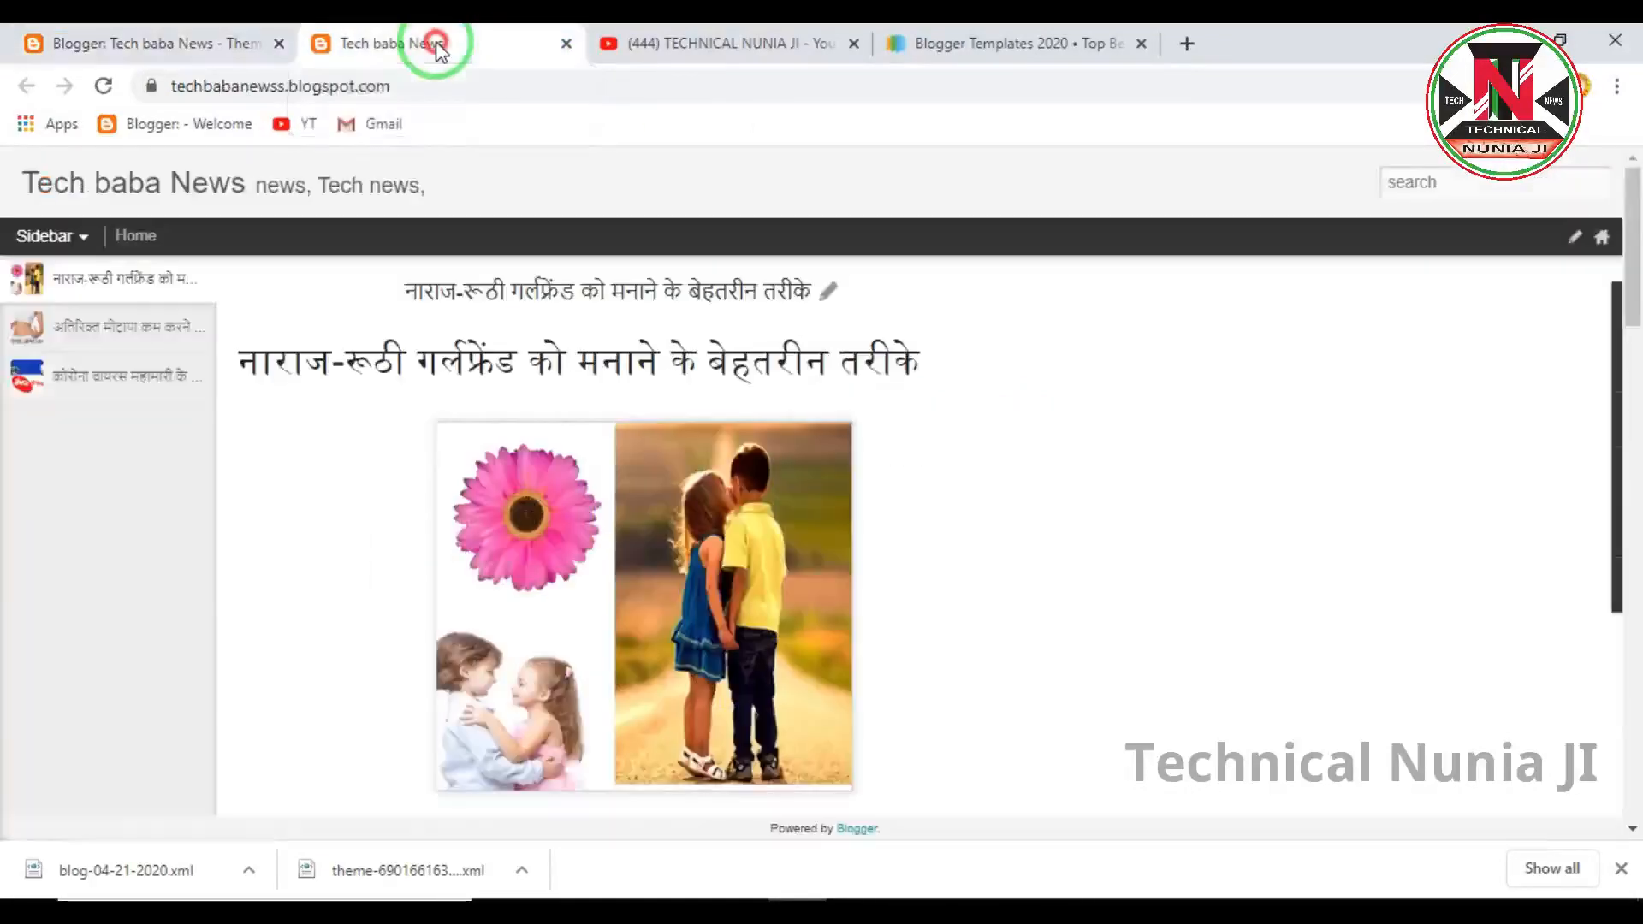
pyautogui.click(101, 87)
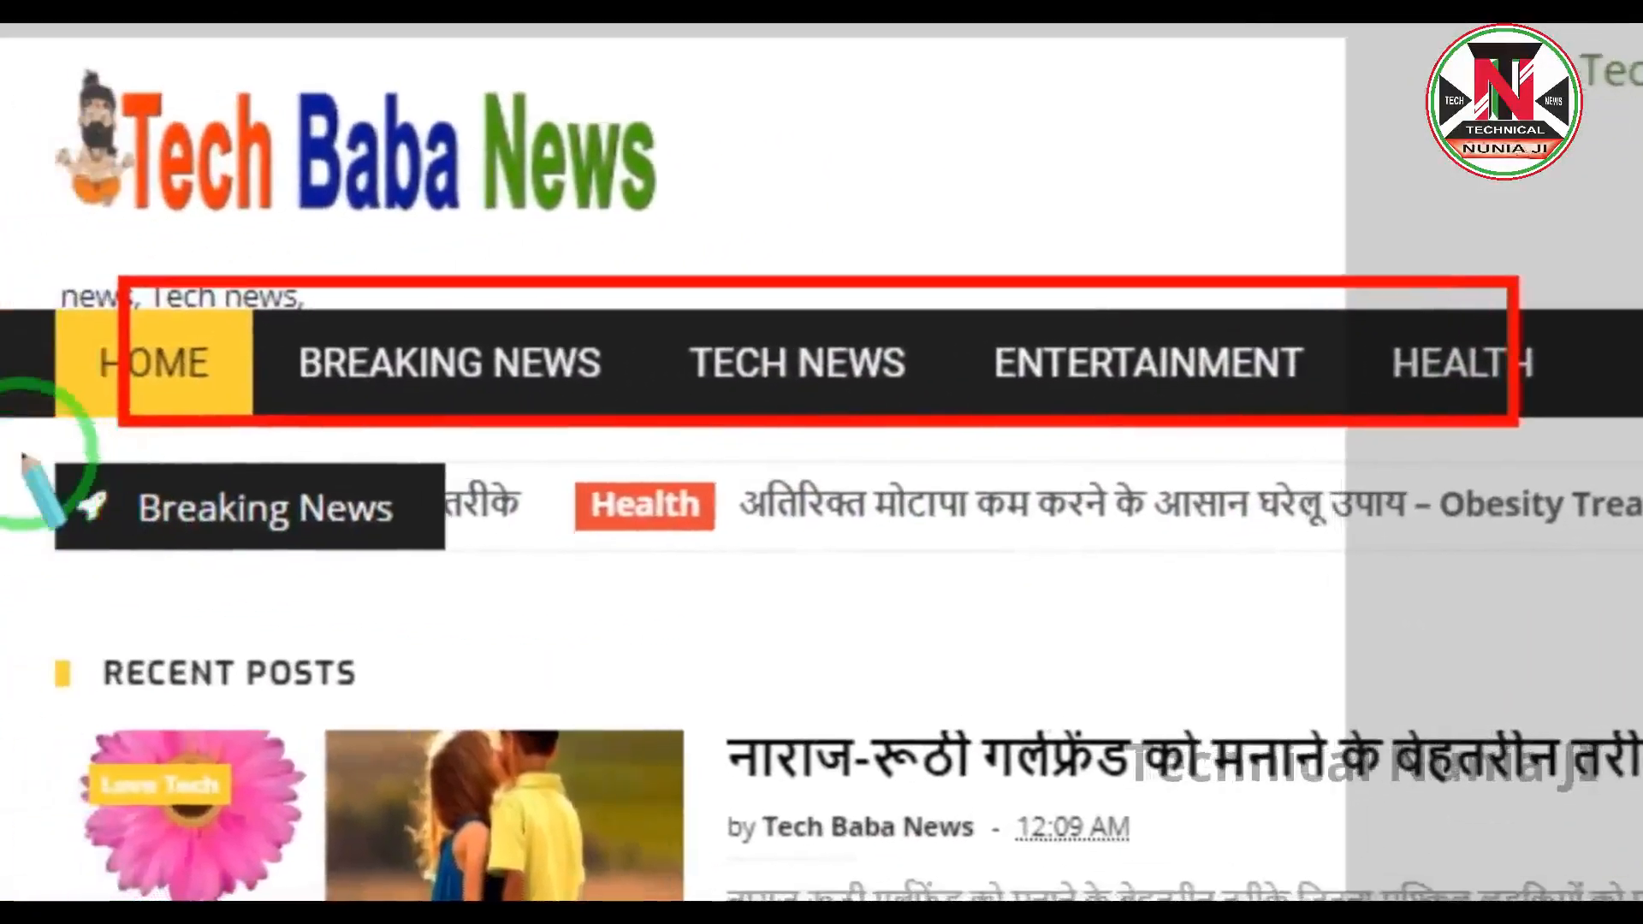
pyautogui.moveTo(3, 434)
pyautogui.mouseDown()
pyautogui.moveTo(191, 546)
pyautogui.moveTo(1266, 622)
pyautogui.mouseUp()
pyautogui.moveTo(1235, 516); pyautogui.dragTo(1351, 517)
pyautogui.rightClick(1637, 497)
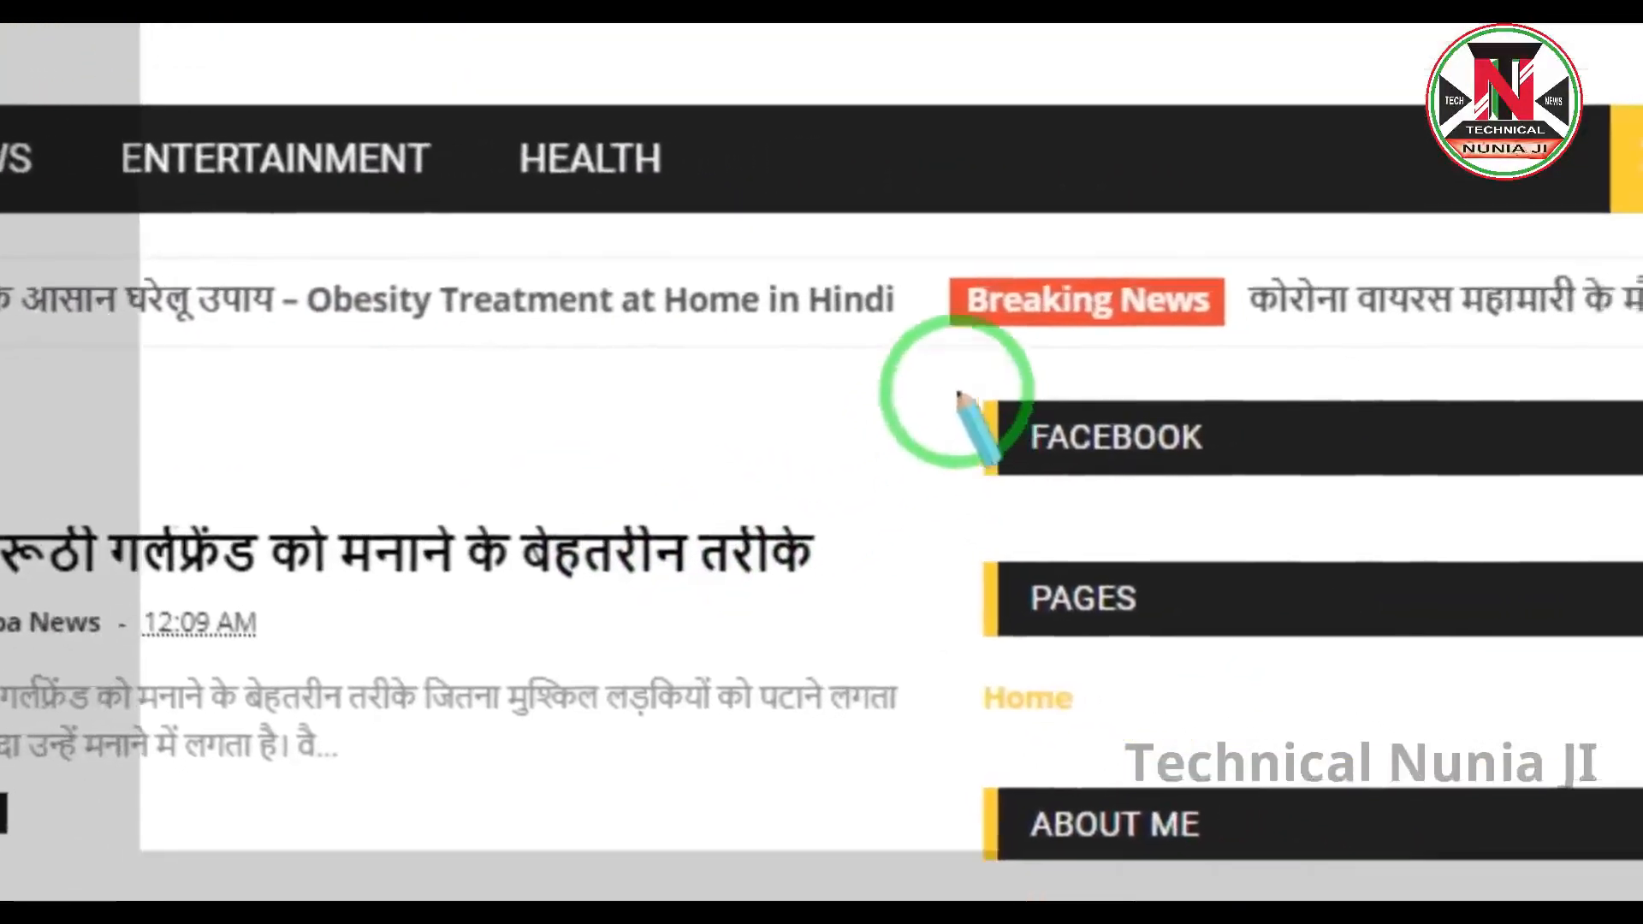
pyautogui.moveTo(903, 358)
pyautogui.mouseDown()
pyautogui.moveTo(973, 698)
pyautogui.moveTo(1068, 786)
pyautogui.moveTo(1131, 796)
pyautogui.mouseUp()
pyautogui.rightClick(423, 417)
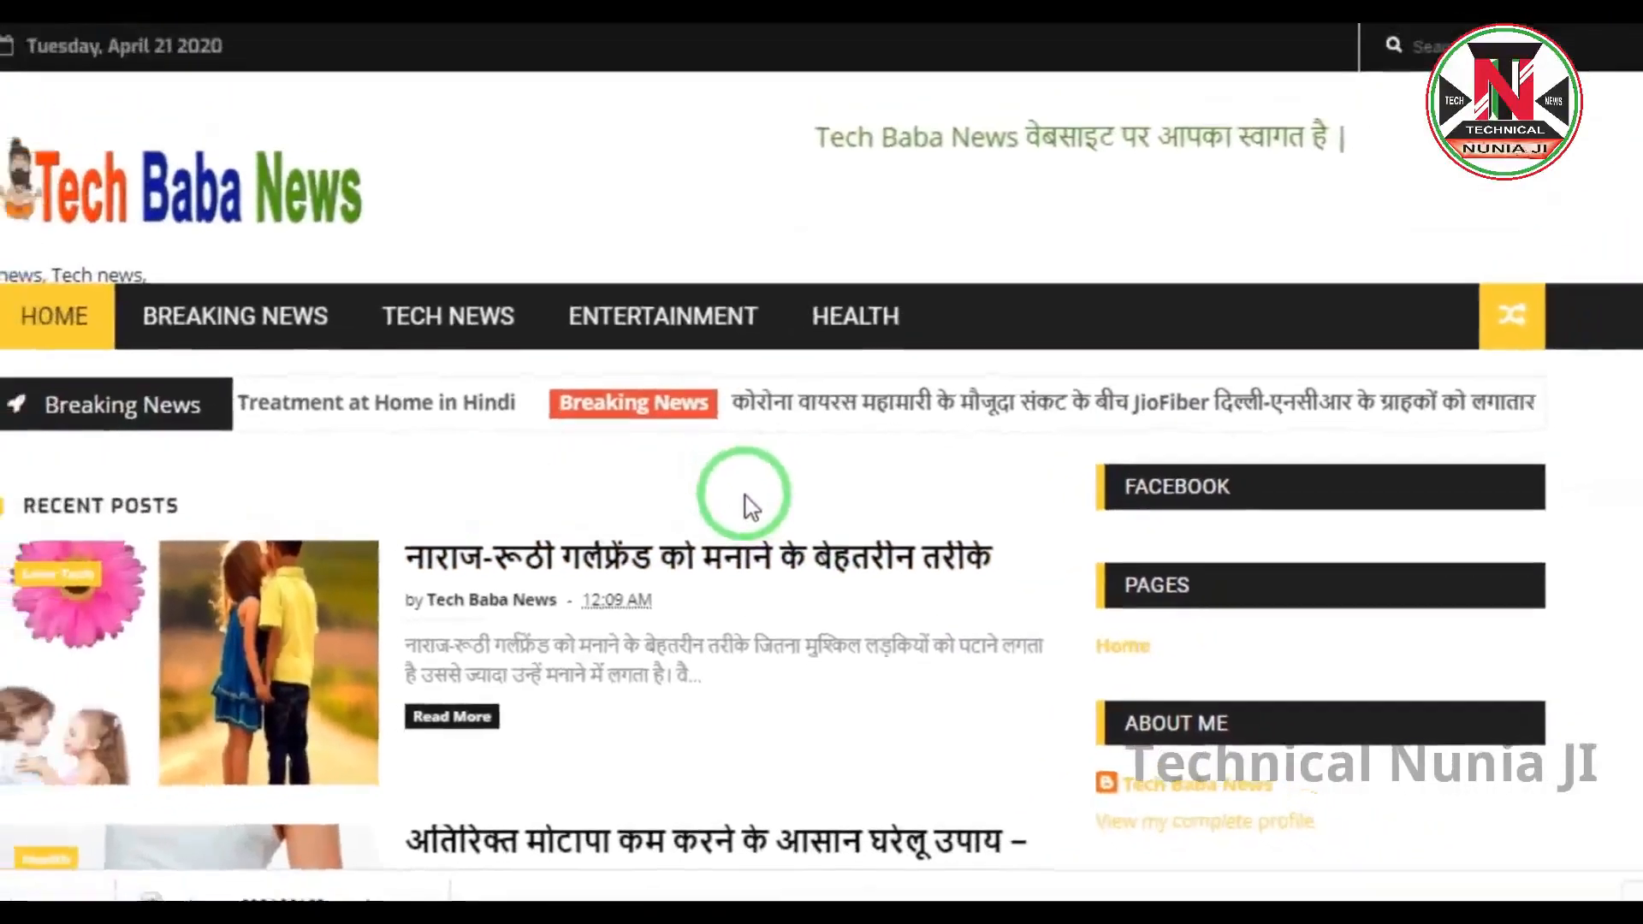
# Look over the live blog's recent posts, sidebar widgets and footer copyright line, and return to the header.
pyautogui.scroll(-5, 737, 462)
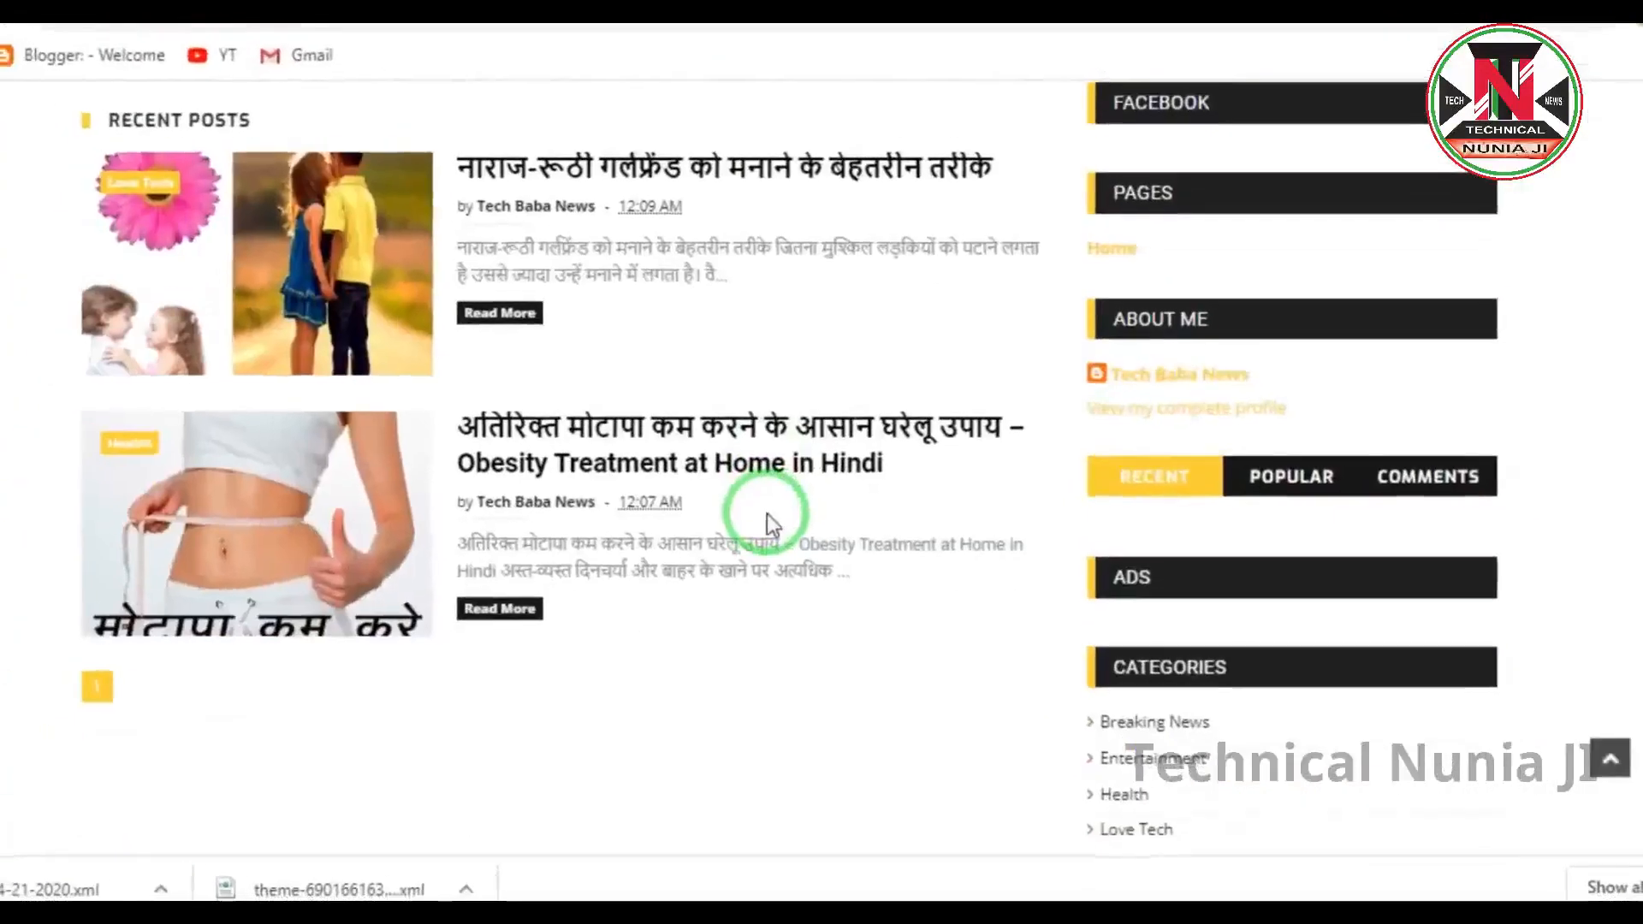
pyautogui.scroll(-4, 1112, 513)
pyautogui.scroll(-4, 1232, 379)
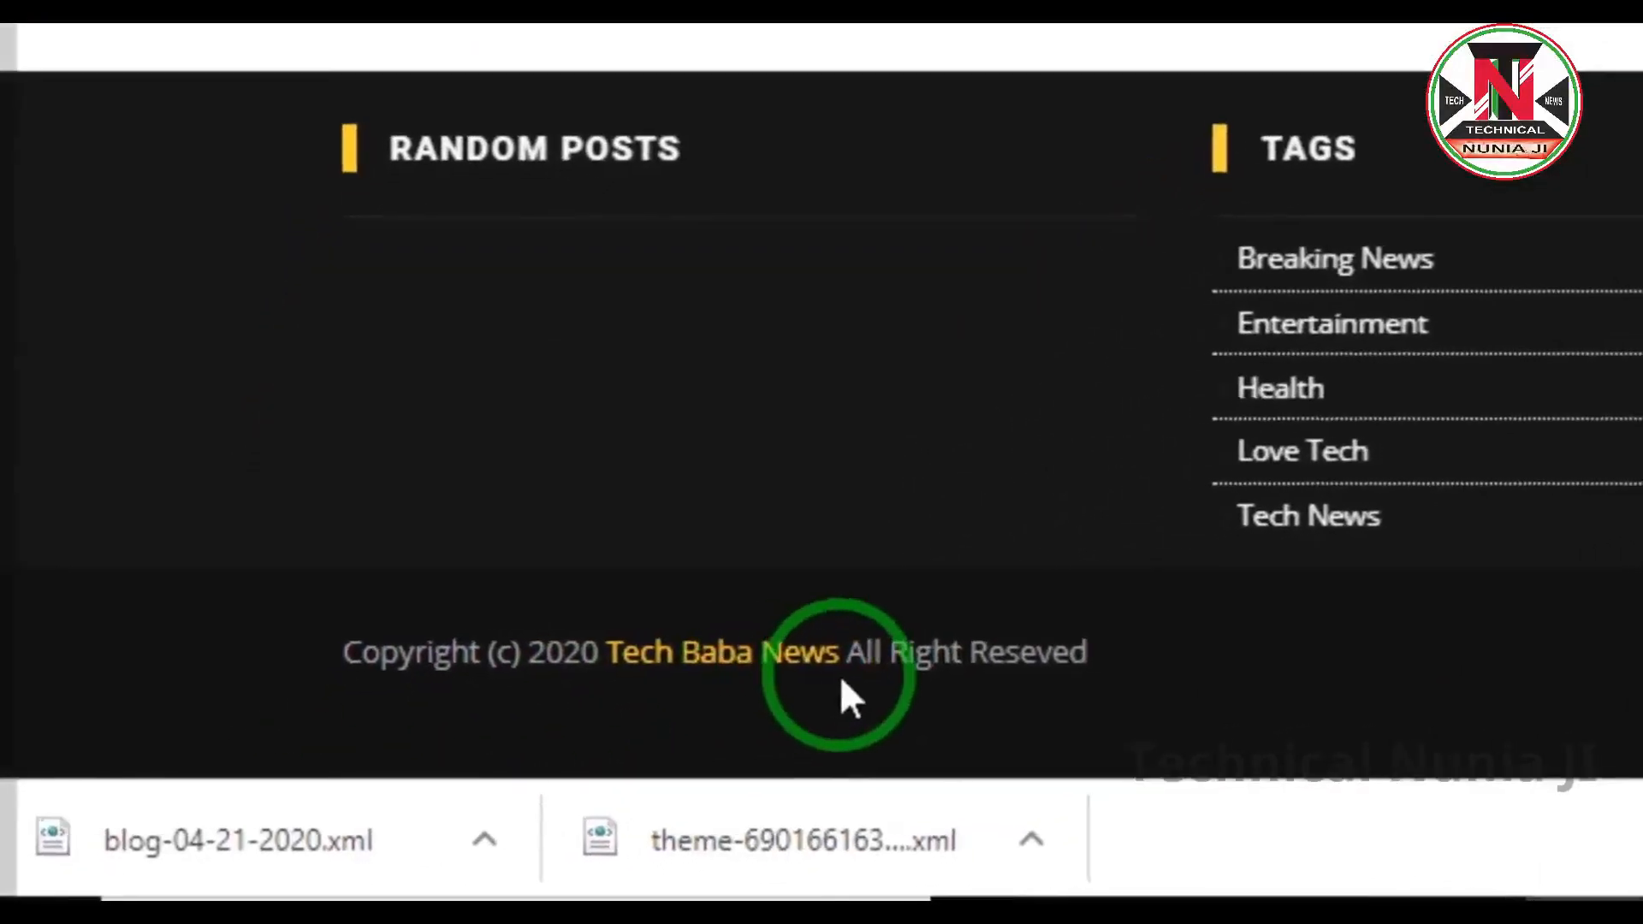
pyautogui.scroll(3, 1318, 350)
pyautogui.scroll(8, 822, 561)
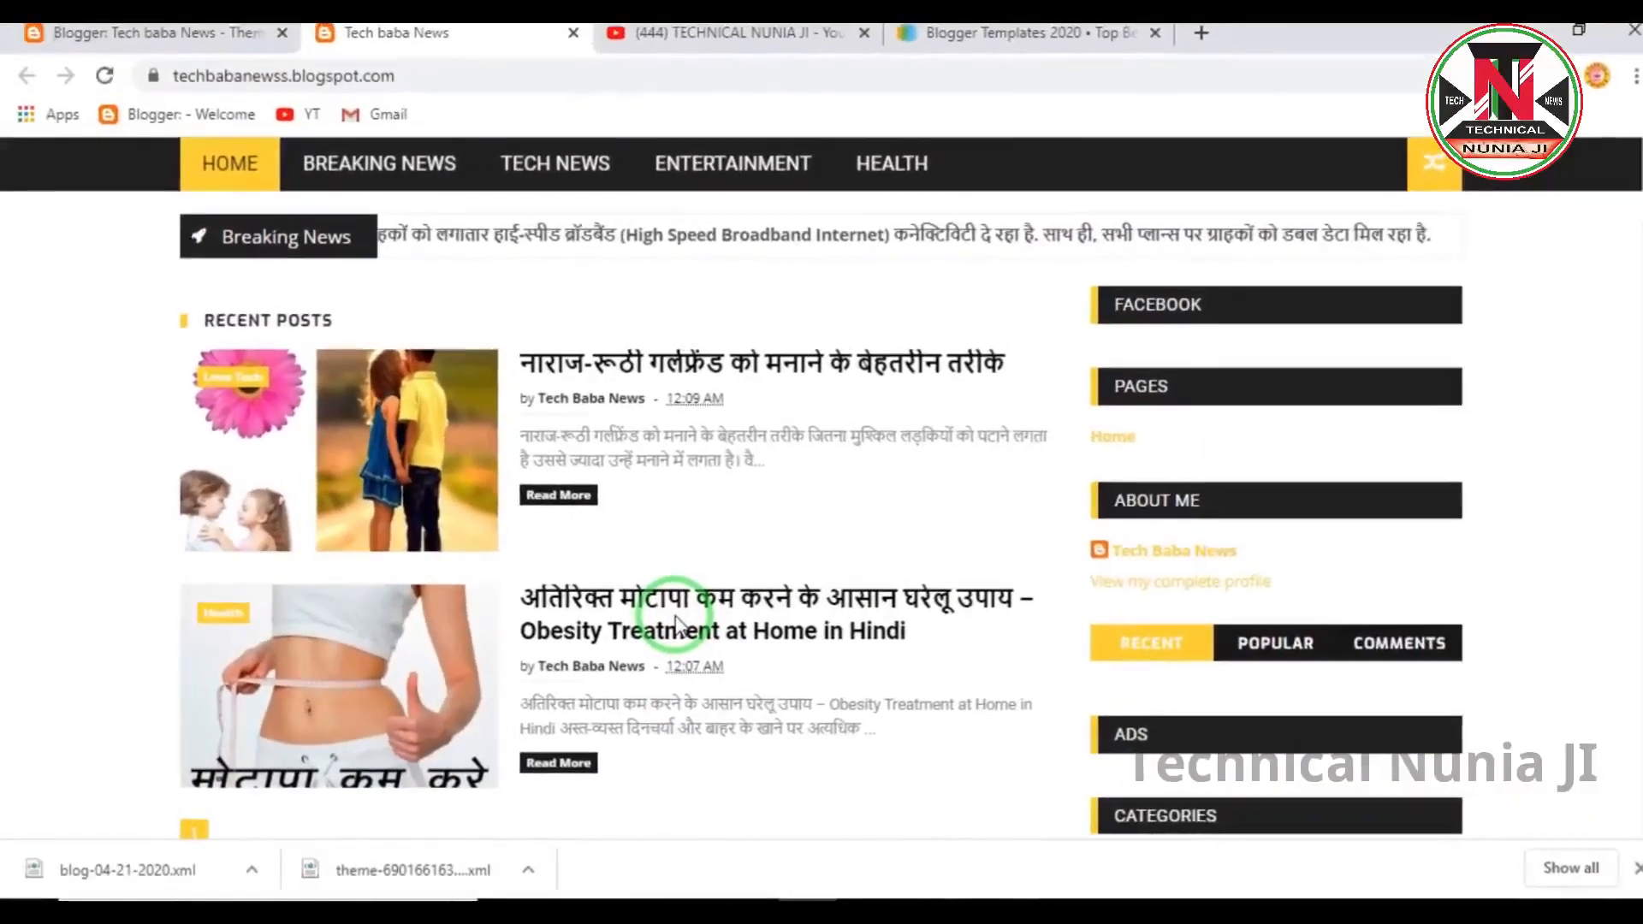
pyautogui.scroll(3, 676, 618)
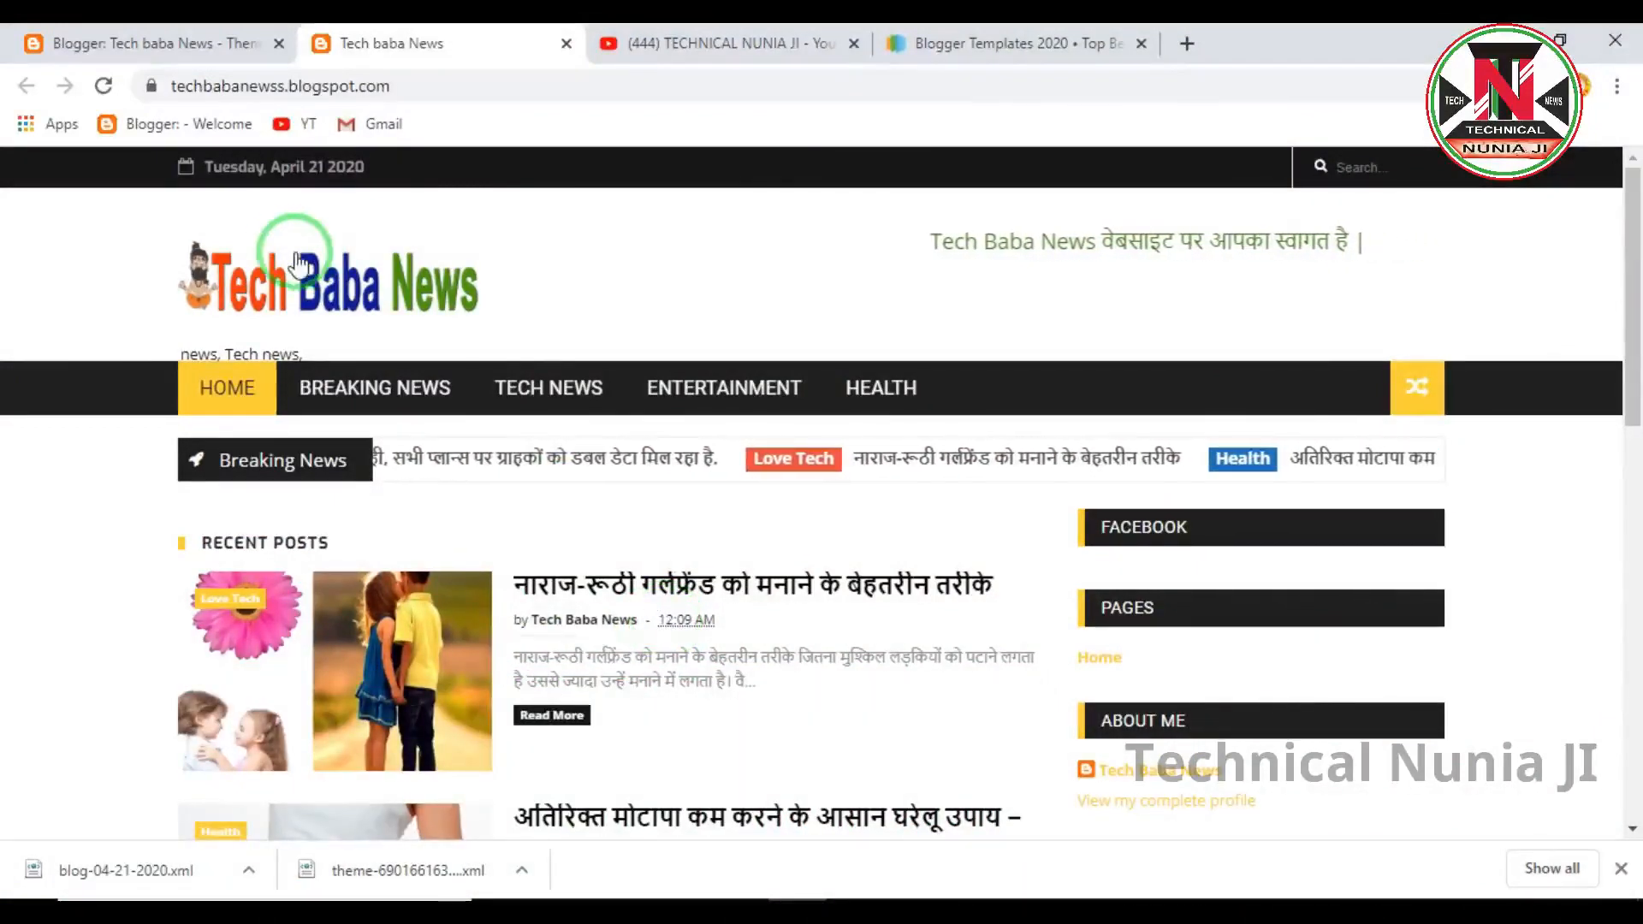
# Browse the free Blogger template thumbnails on gooyaabitemplates.com.
pyautogui.click(158, 50)
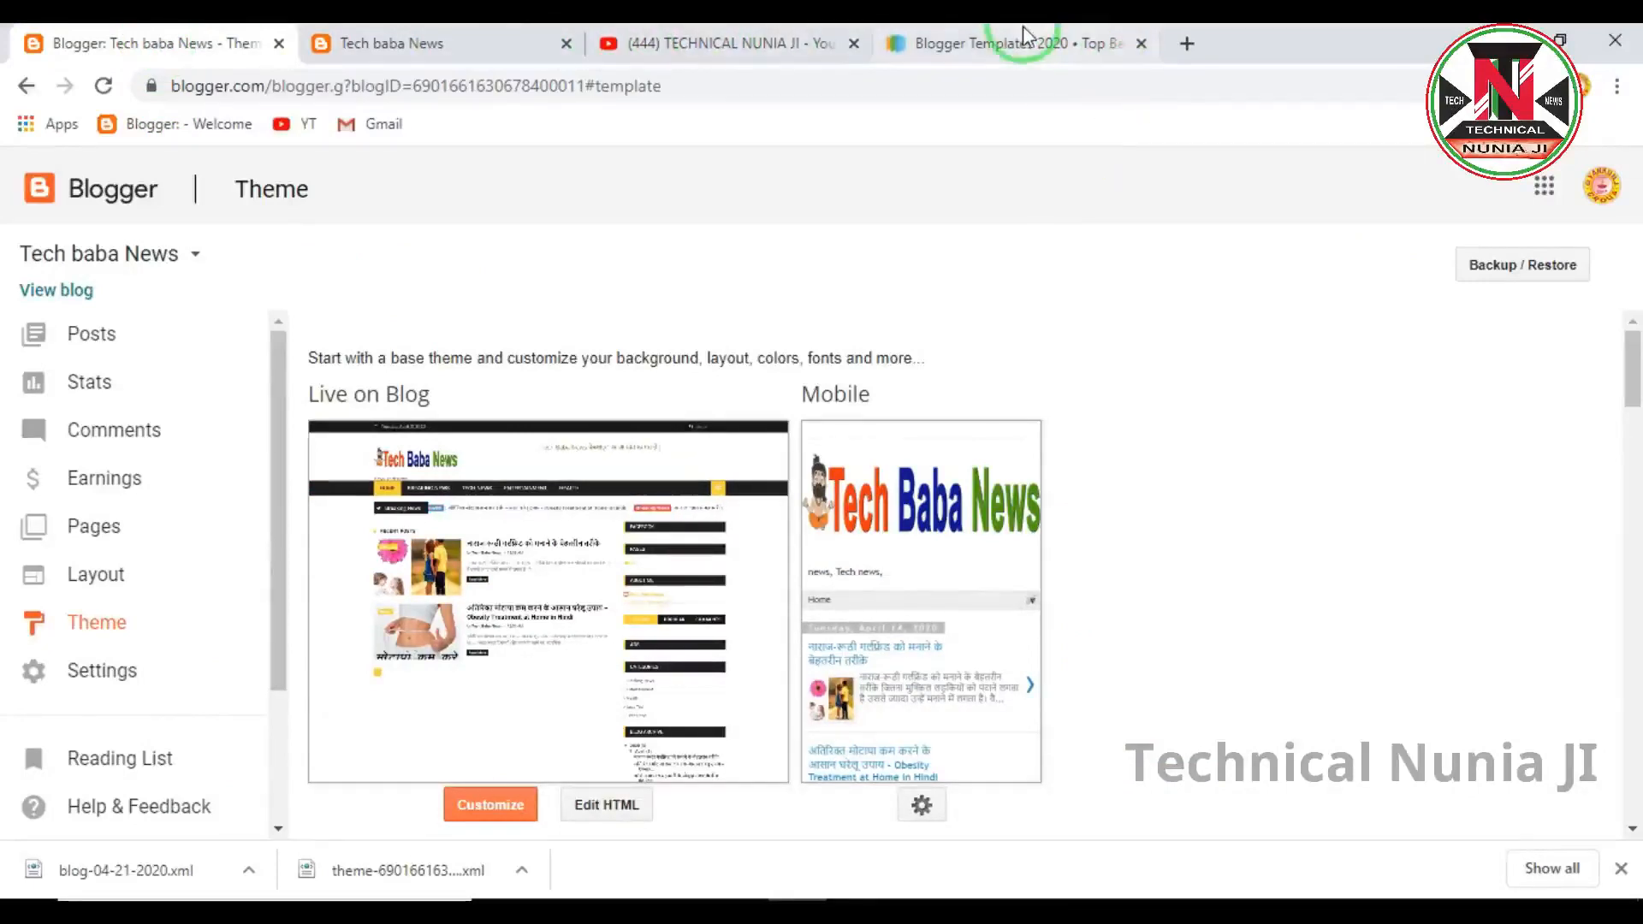
pyautogui.click(997, 49)
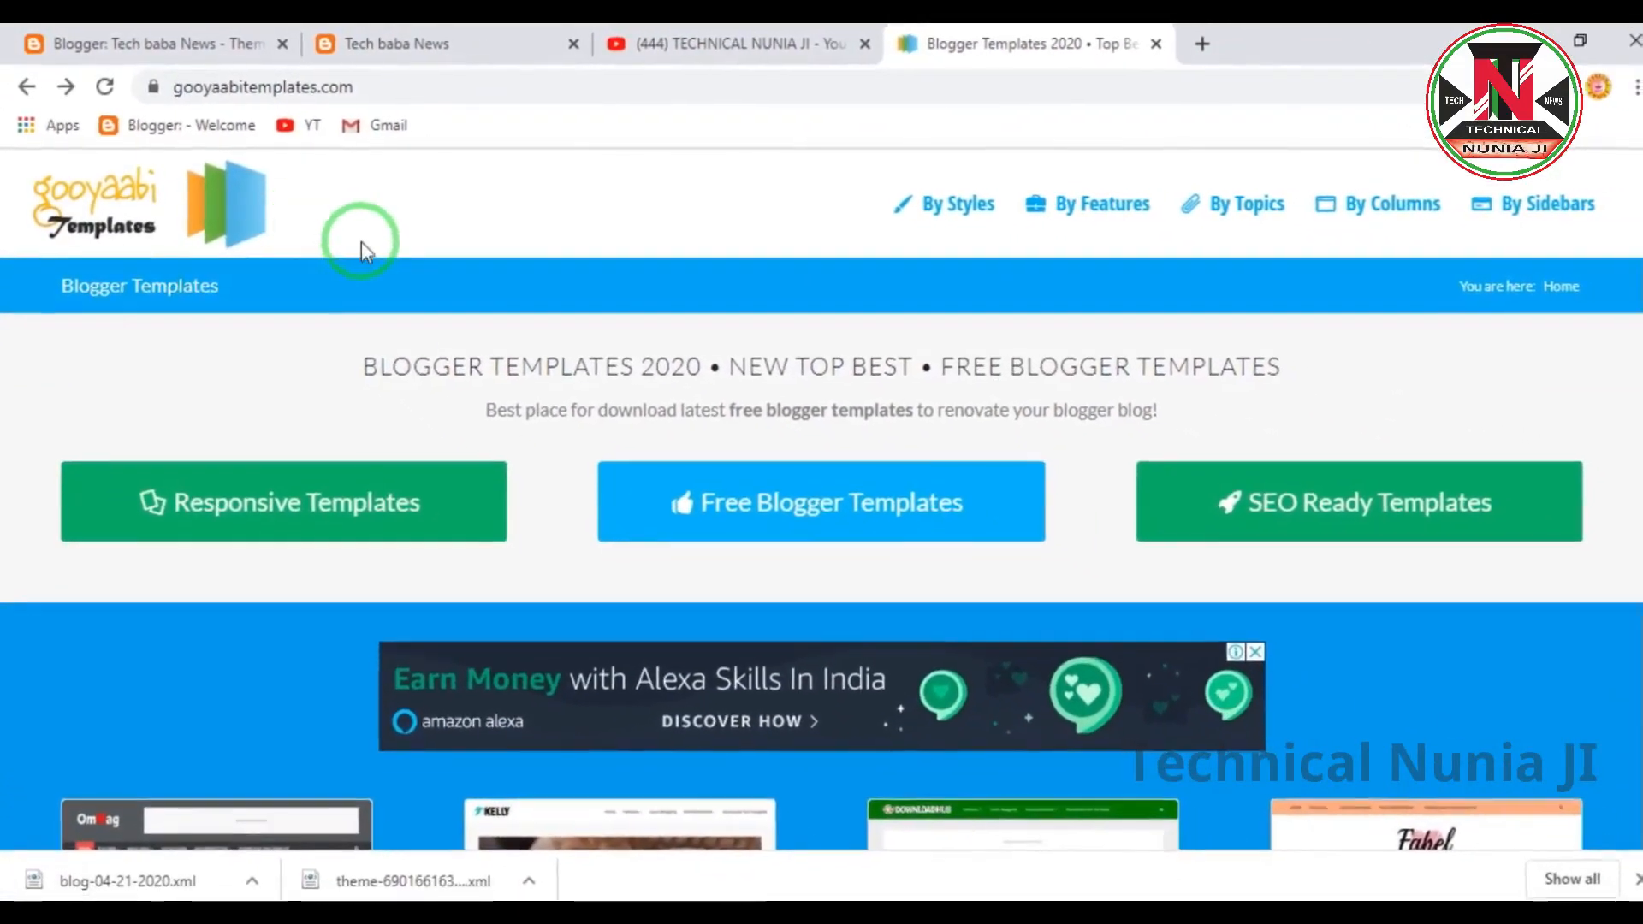
pyautogui.scroll(-5, 476, 356)
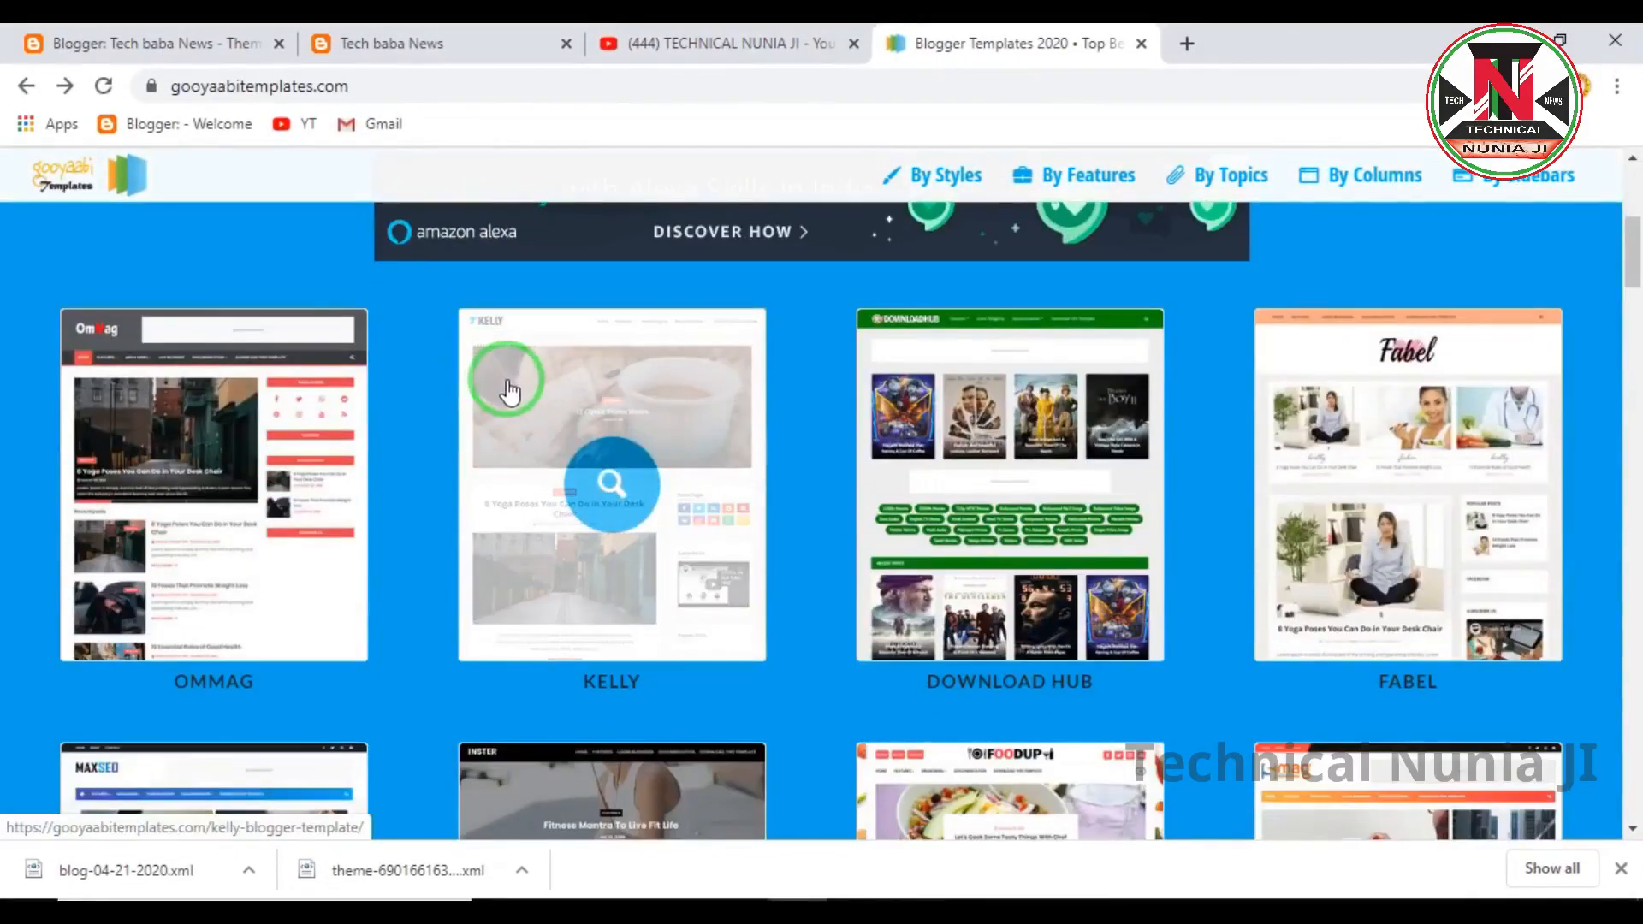
pyautogui.scroll(-1, 556, 402)
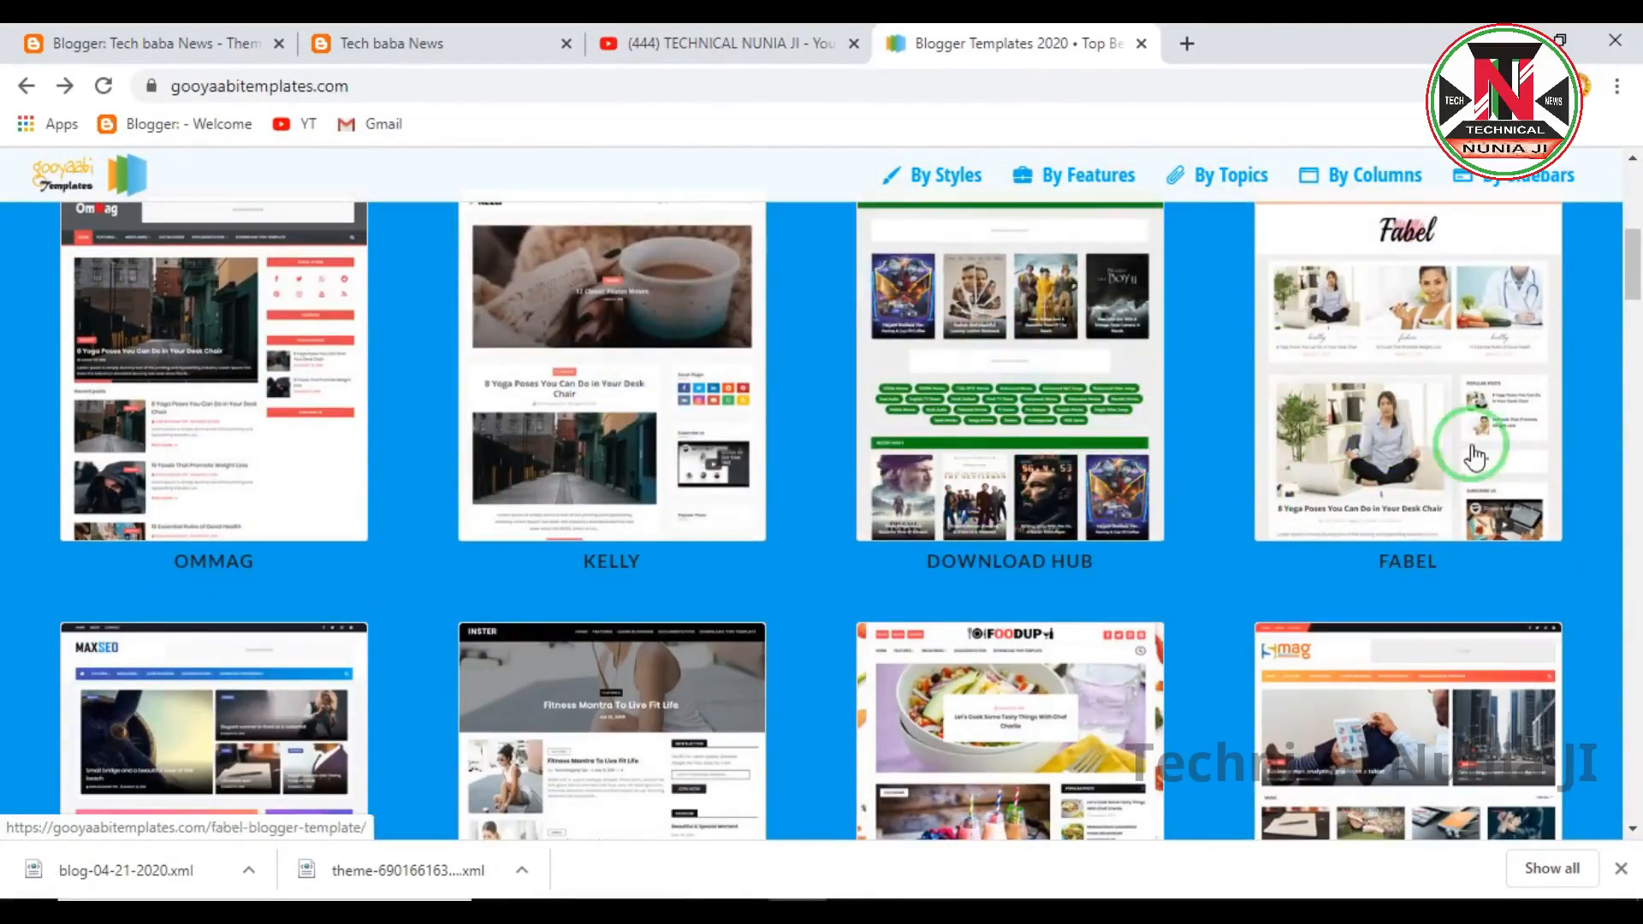
pyautogui.scroll(-3, 1284, 573)
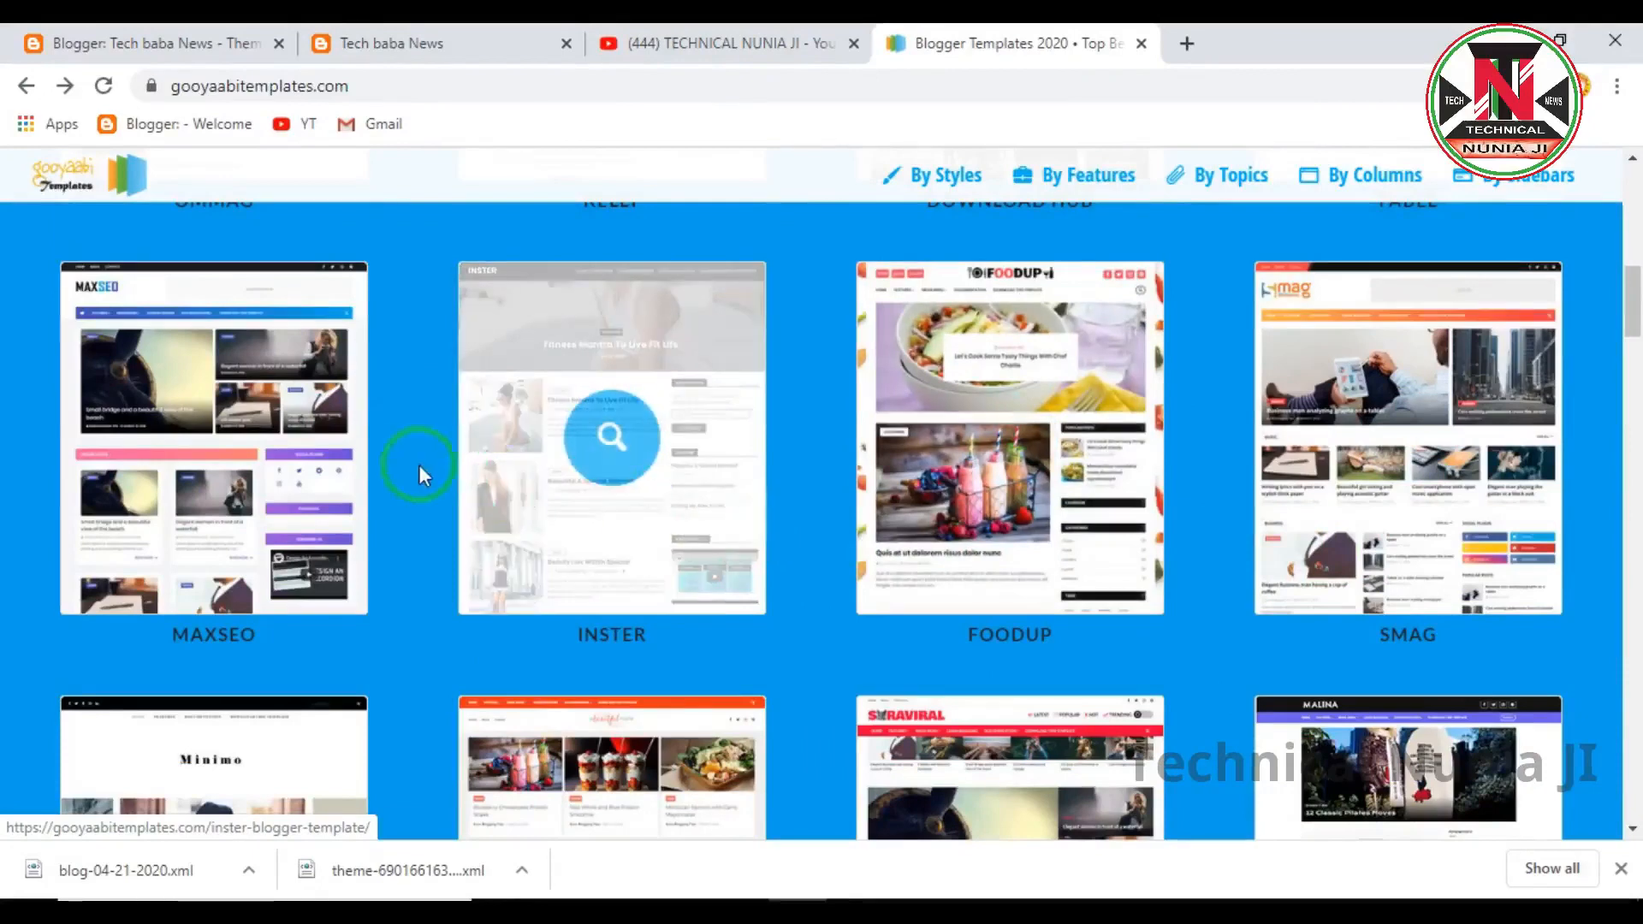
pyautogui.scroll(-1, 394, 476)
pyautogui.scroll(-6, 458, 506)
pyautogui.scroll(12, 469, 548)
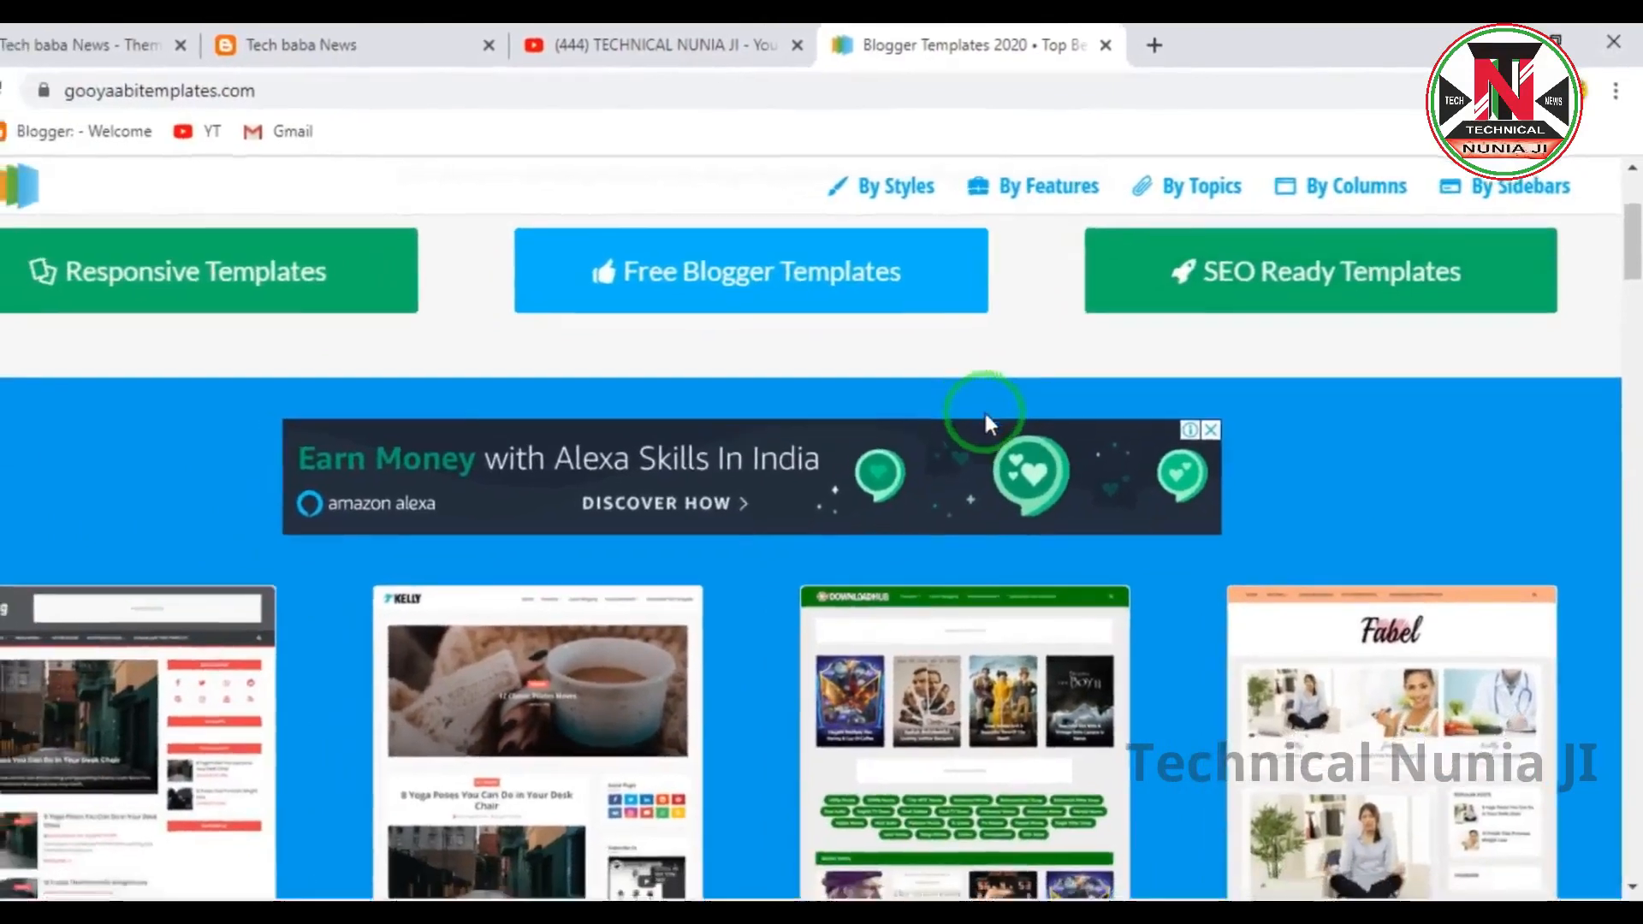
# Open the Kelly Blogger template's page and find its live preview and download options.
pyautogui.scroll(-3, 983, 409)
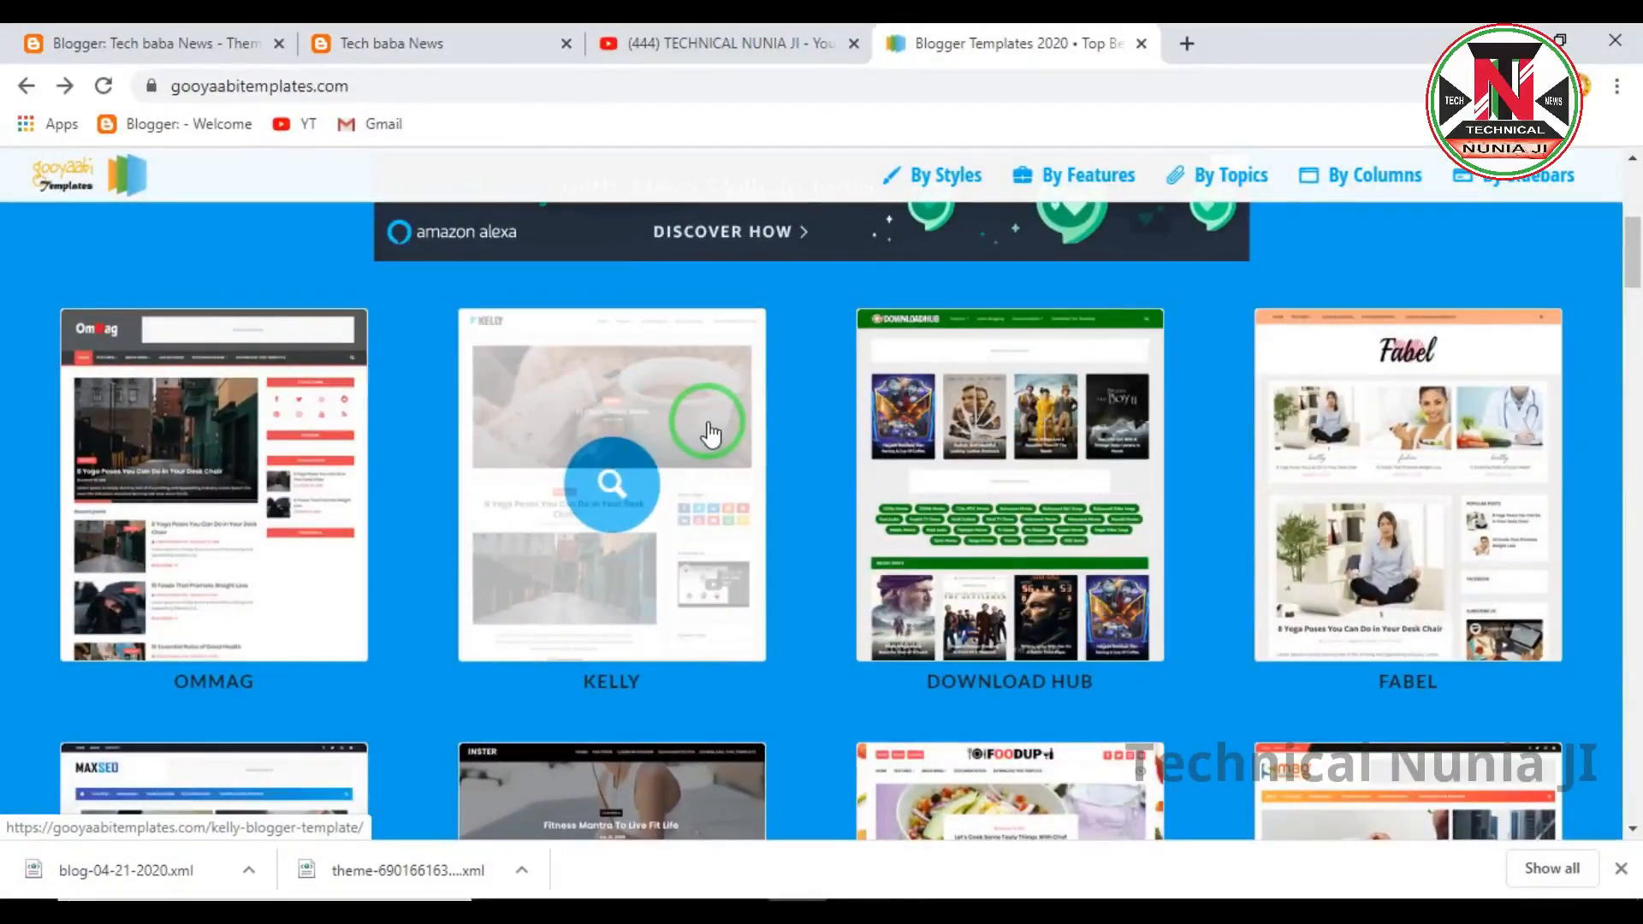
pyautogui.click(709, 434)
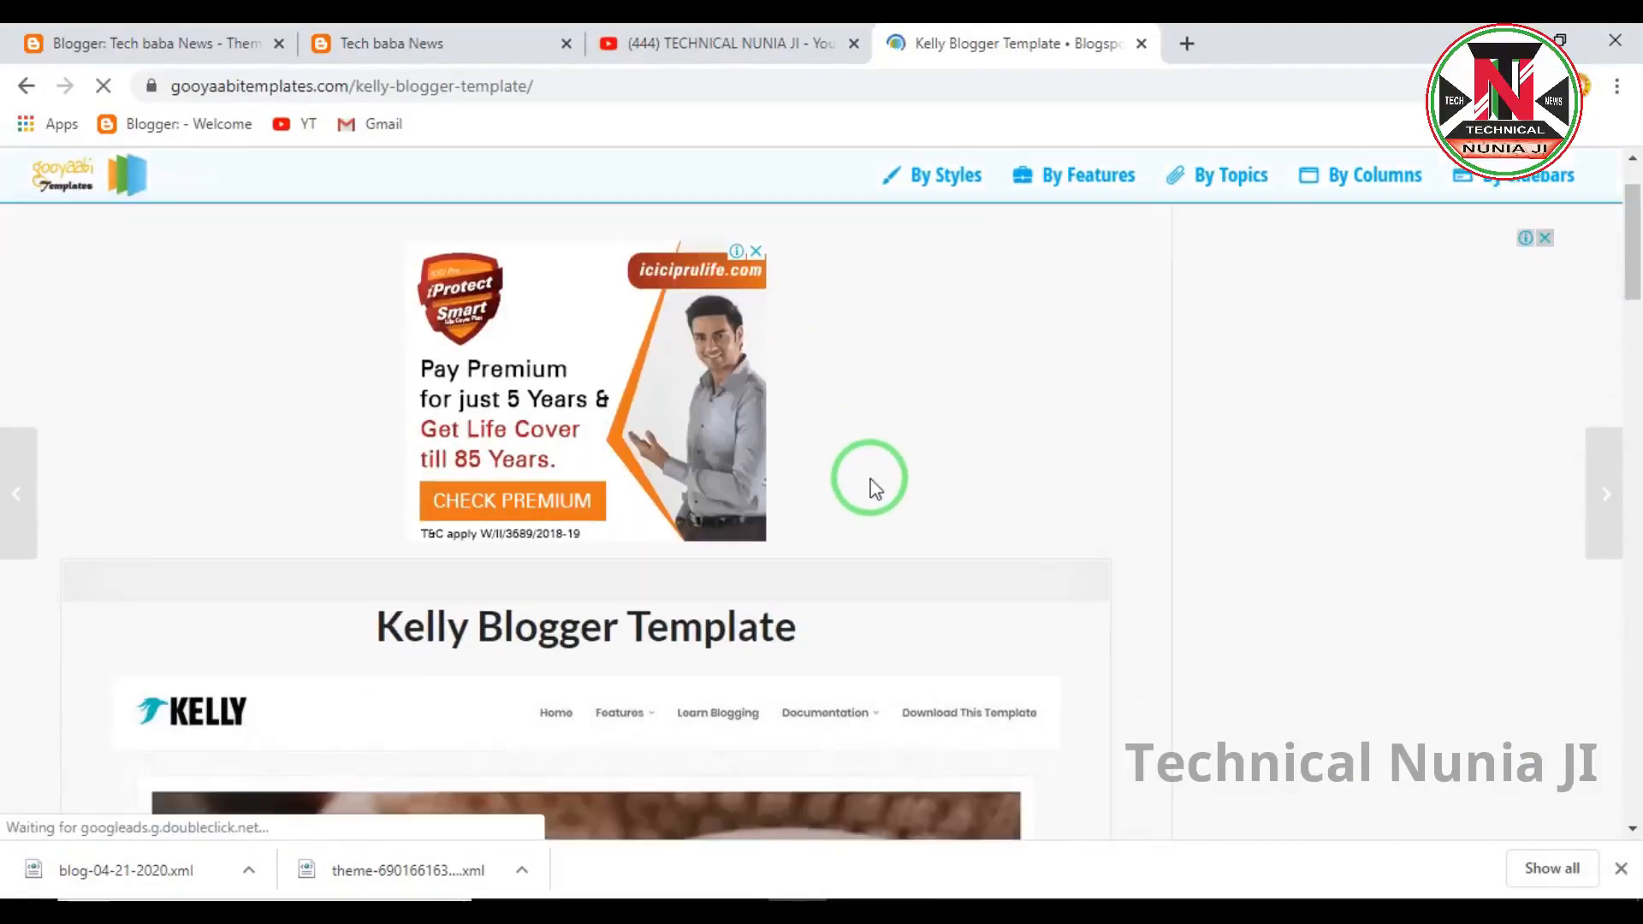
pyautogui.scroll(-8, 871, 478)
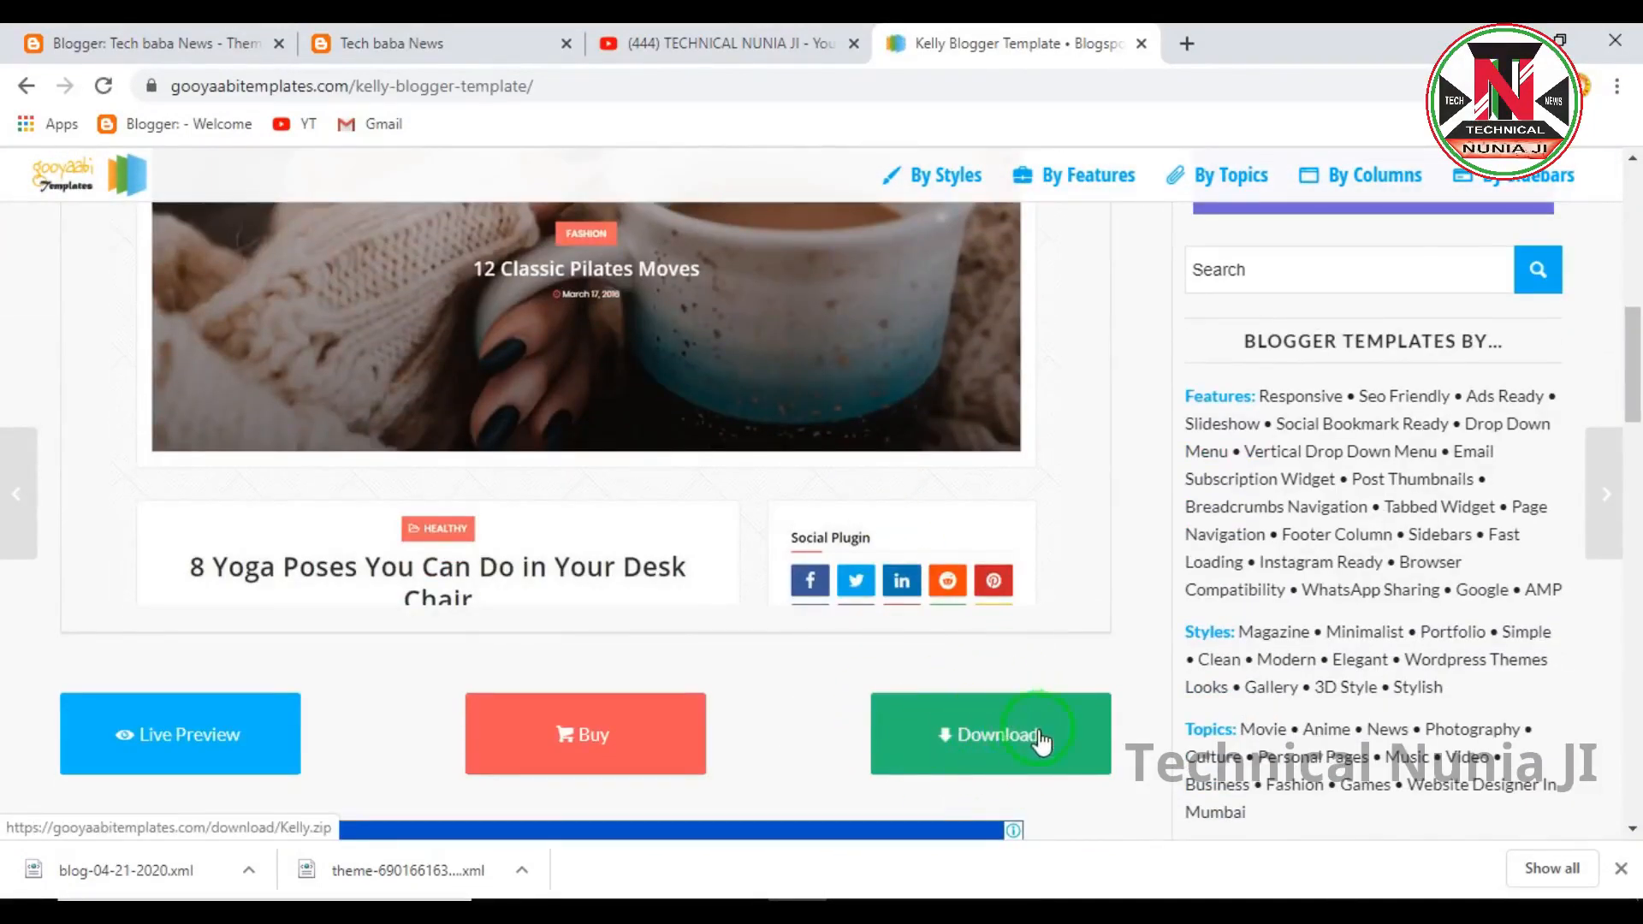
# In File Explorer, open the Nanopress slider folder inside the Blogger folder on Disk Drive (M:).
pyautogui.click(561, 922)
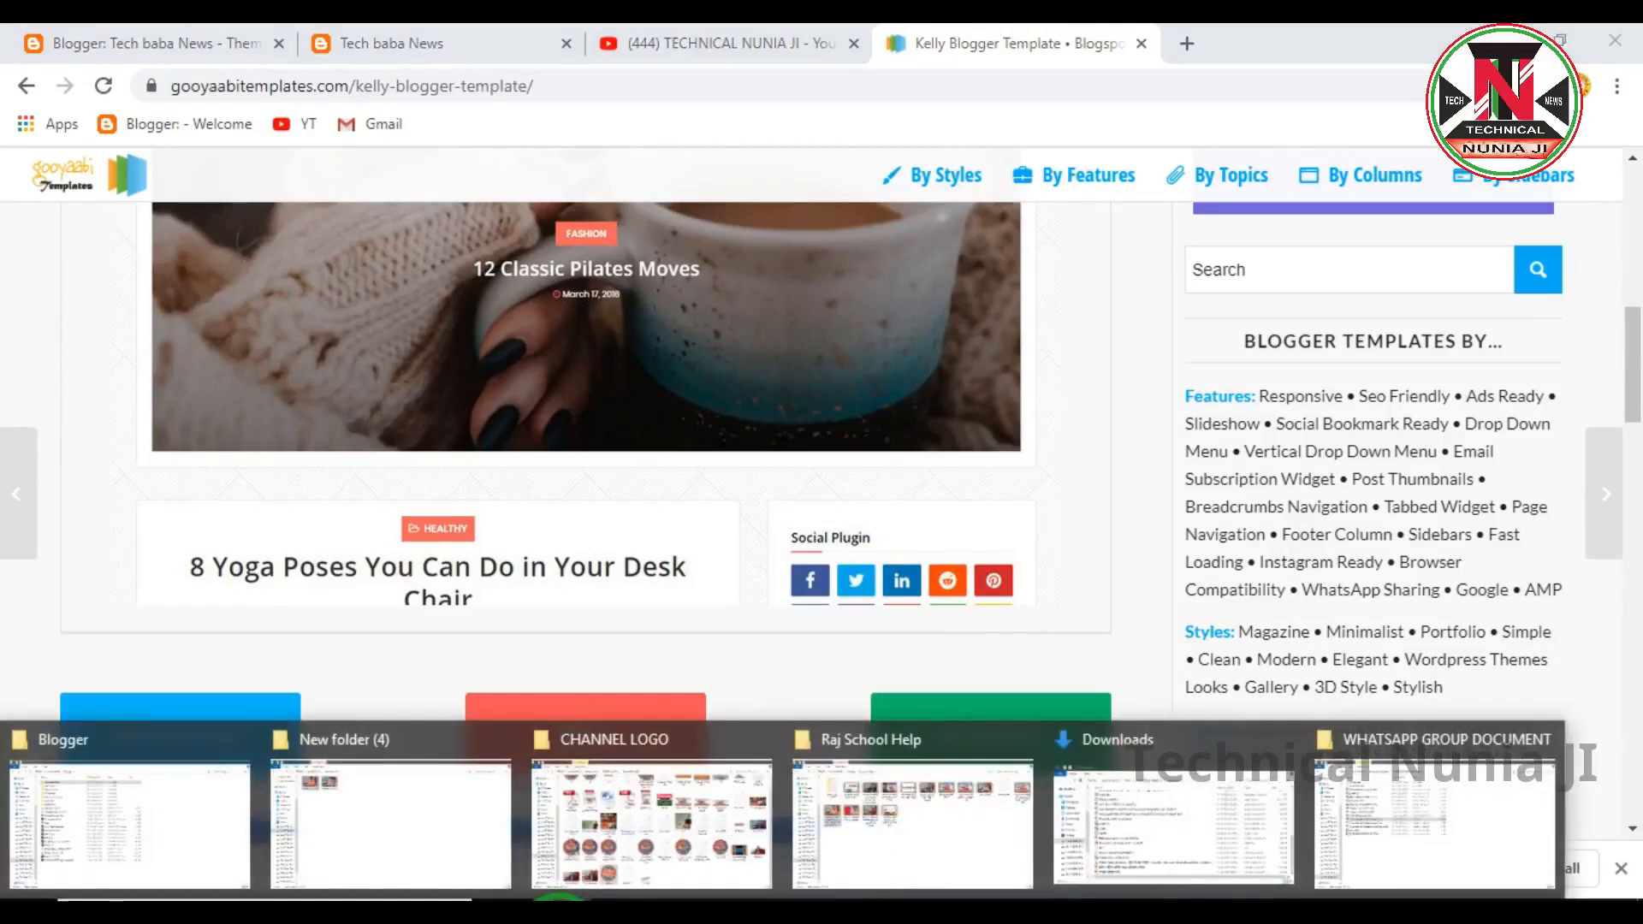
pyautogui.click(208, 847)
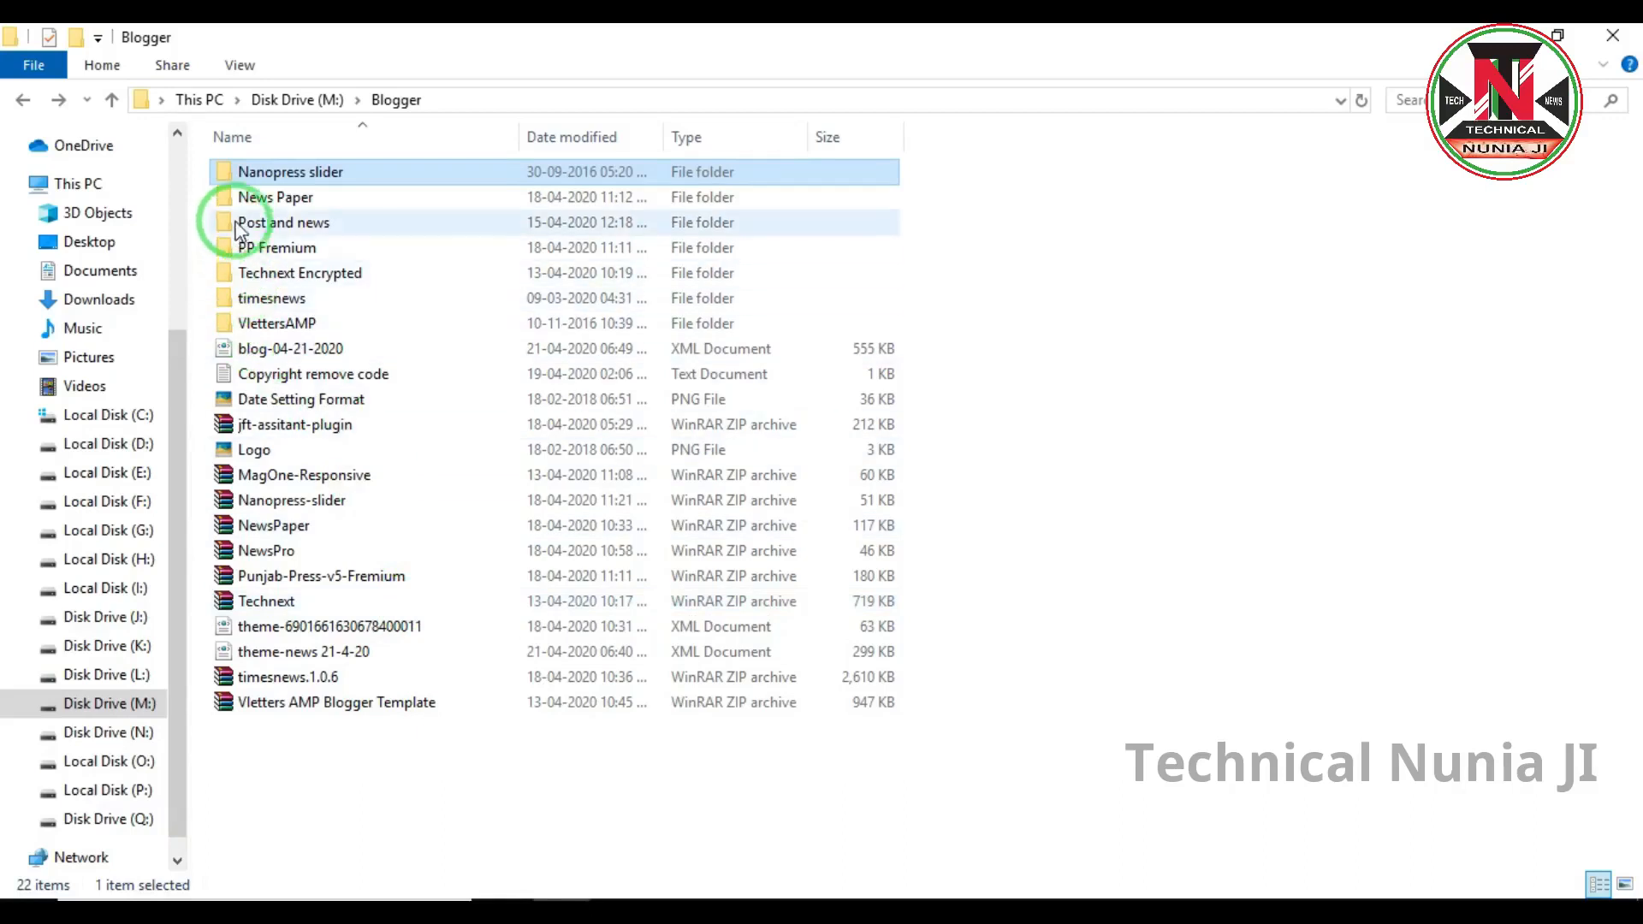
pyautogui.doubleClick(248, 175)
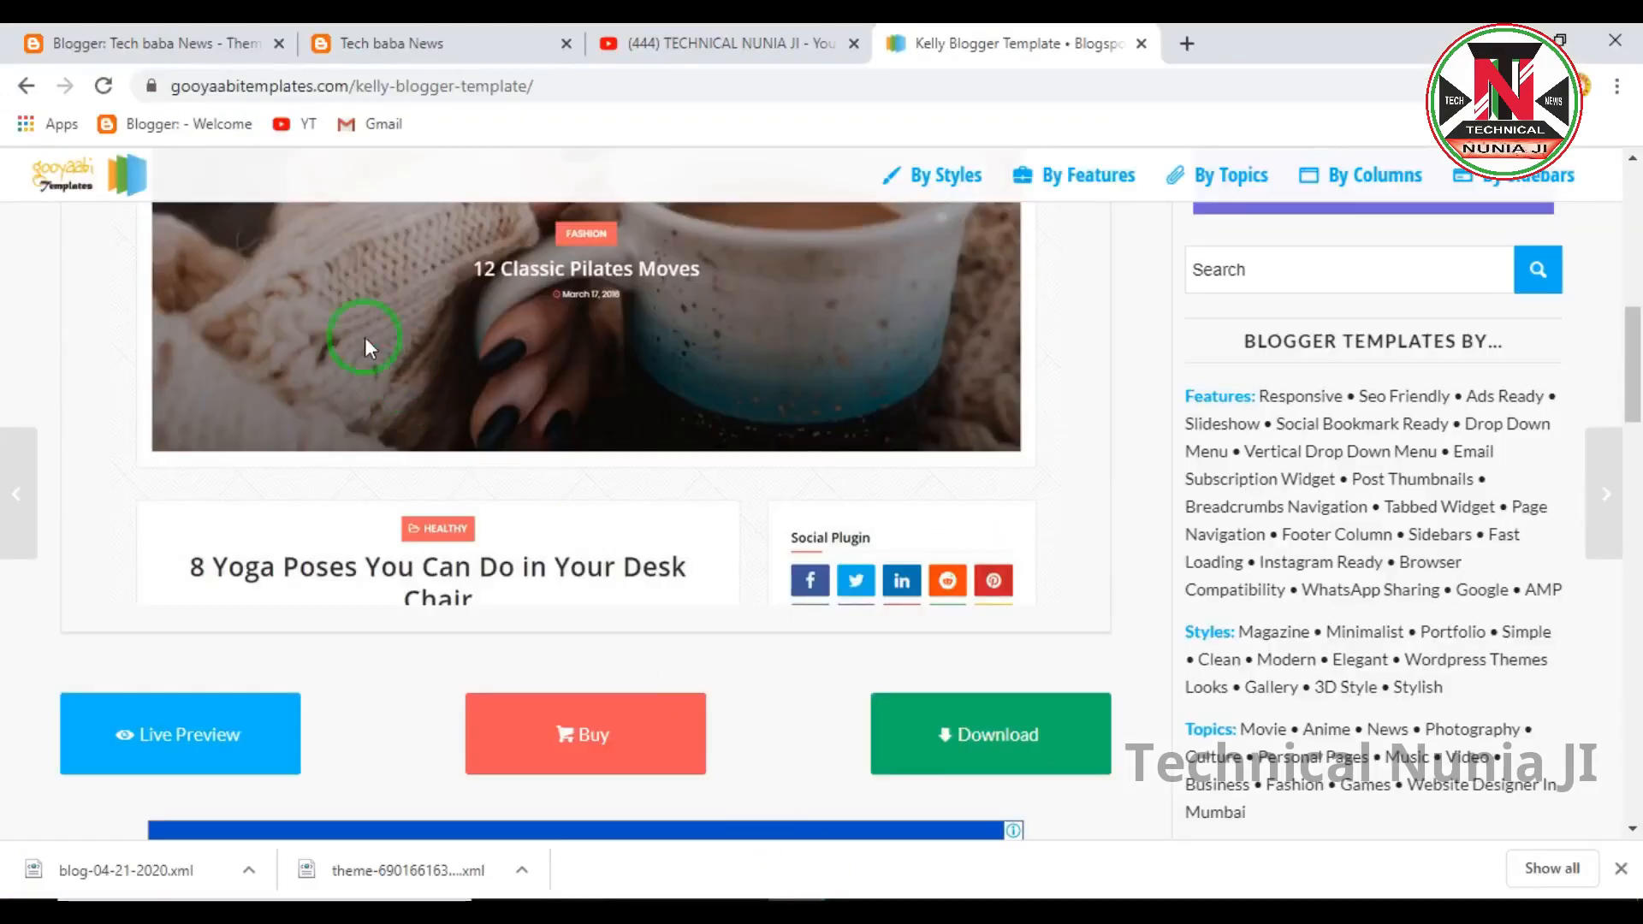
# Return to the blog's Theme page in Blogger and look through the built-in themes such as Emporio and Notable.
pyautogui.click(97, 47)
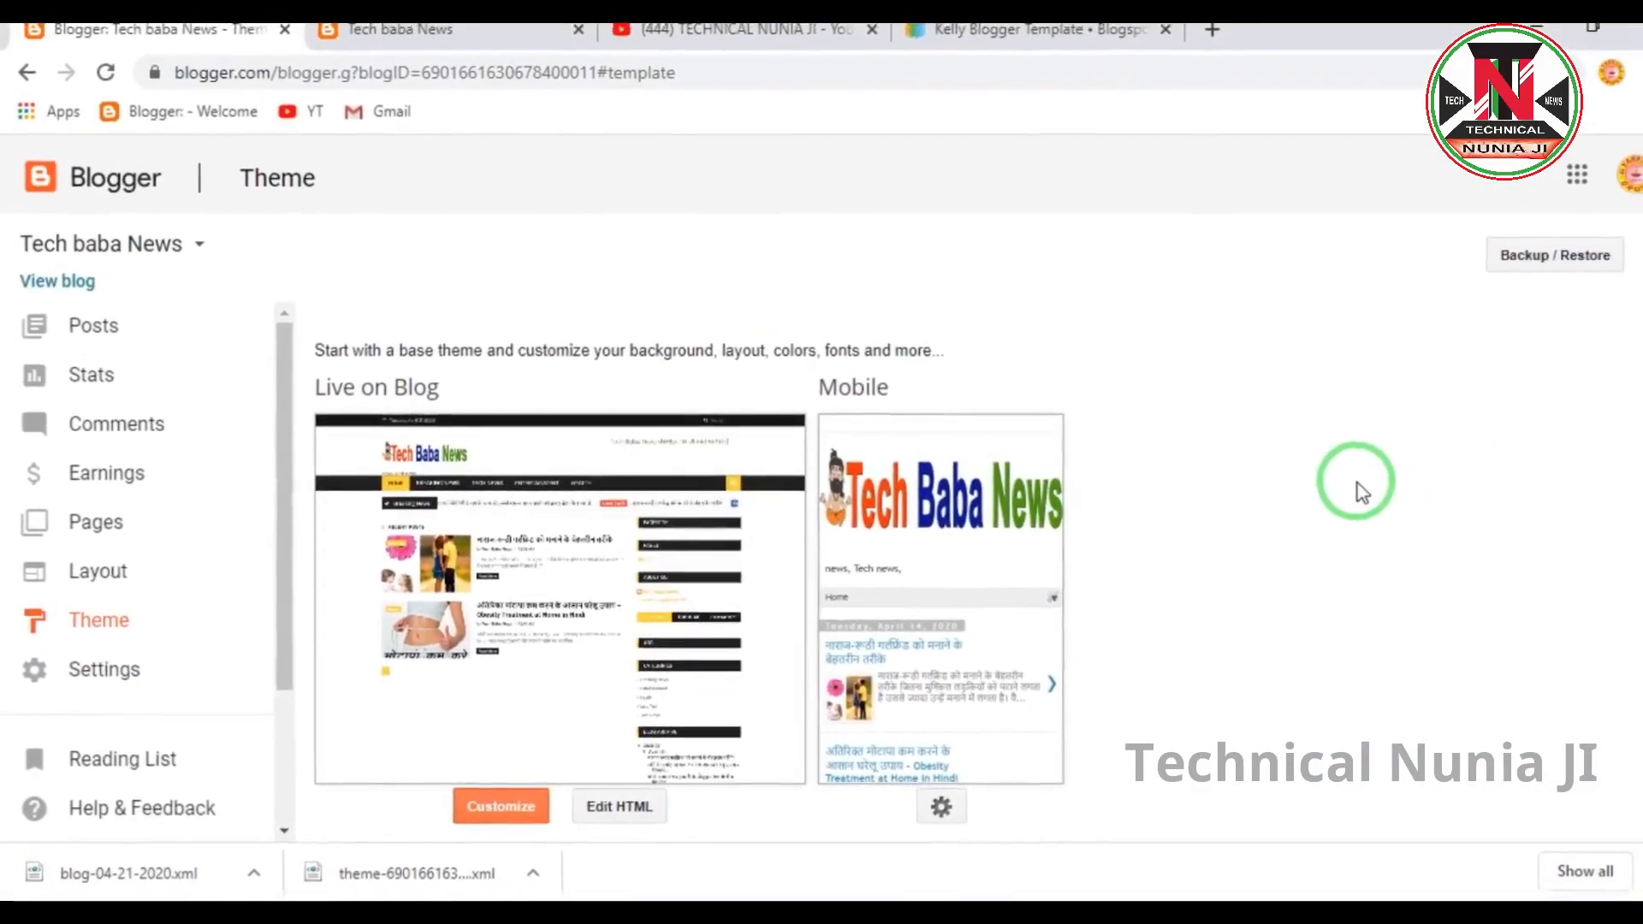
pyautogui.scroll(-1, 1364, 476)
pyautogui.scroll(-14, 885, 685)
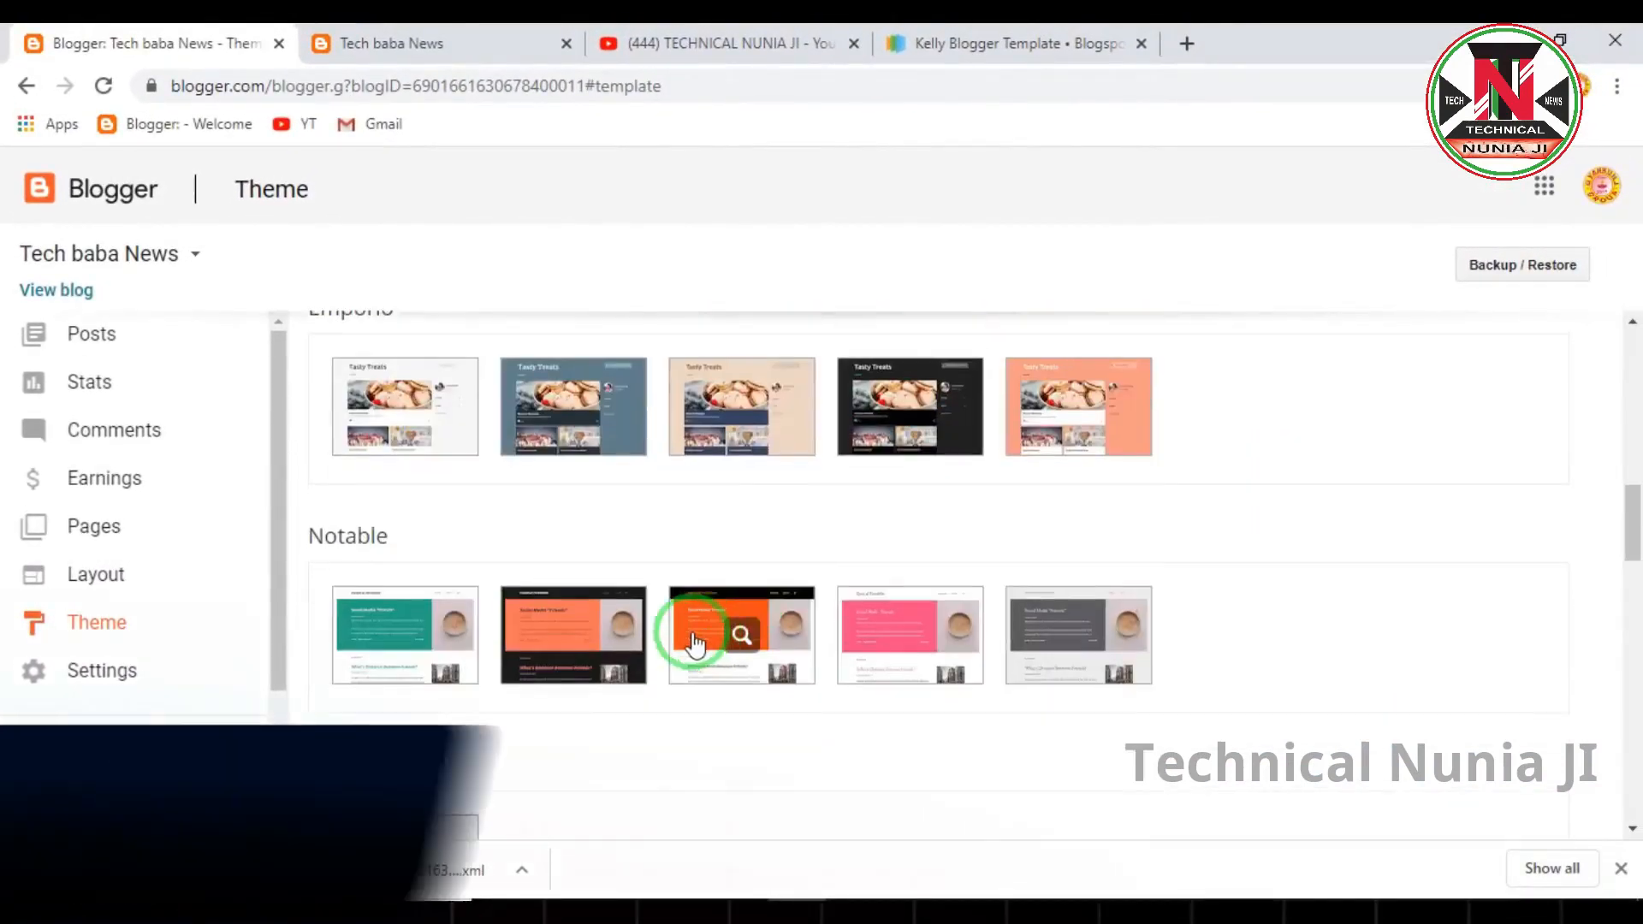
pyautogui.scroll(19, 854, 664)
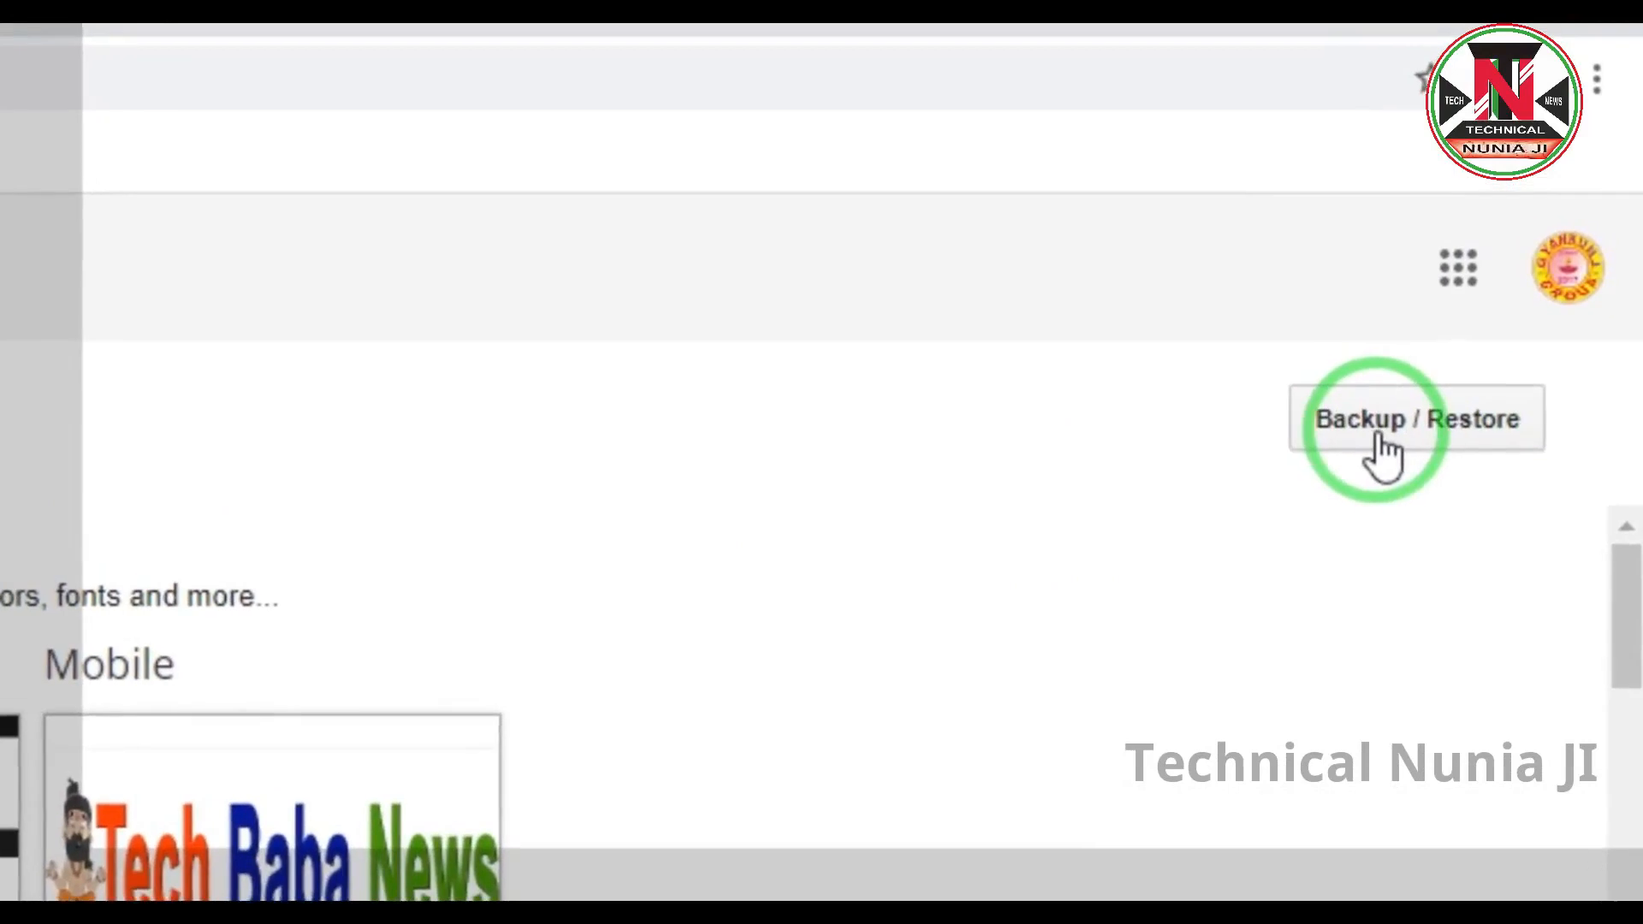
pyautogui.click(1367, 462)
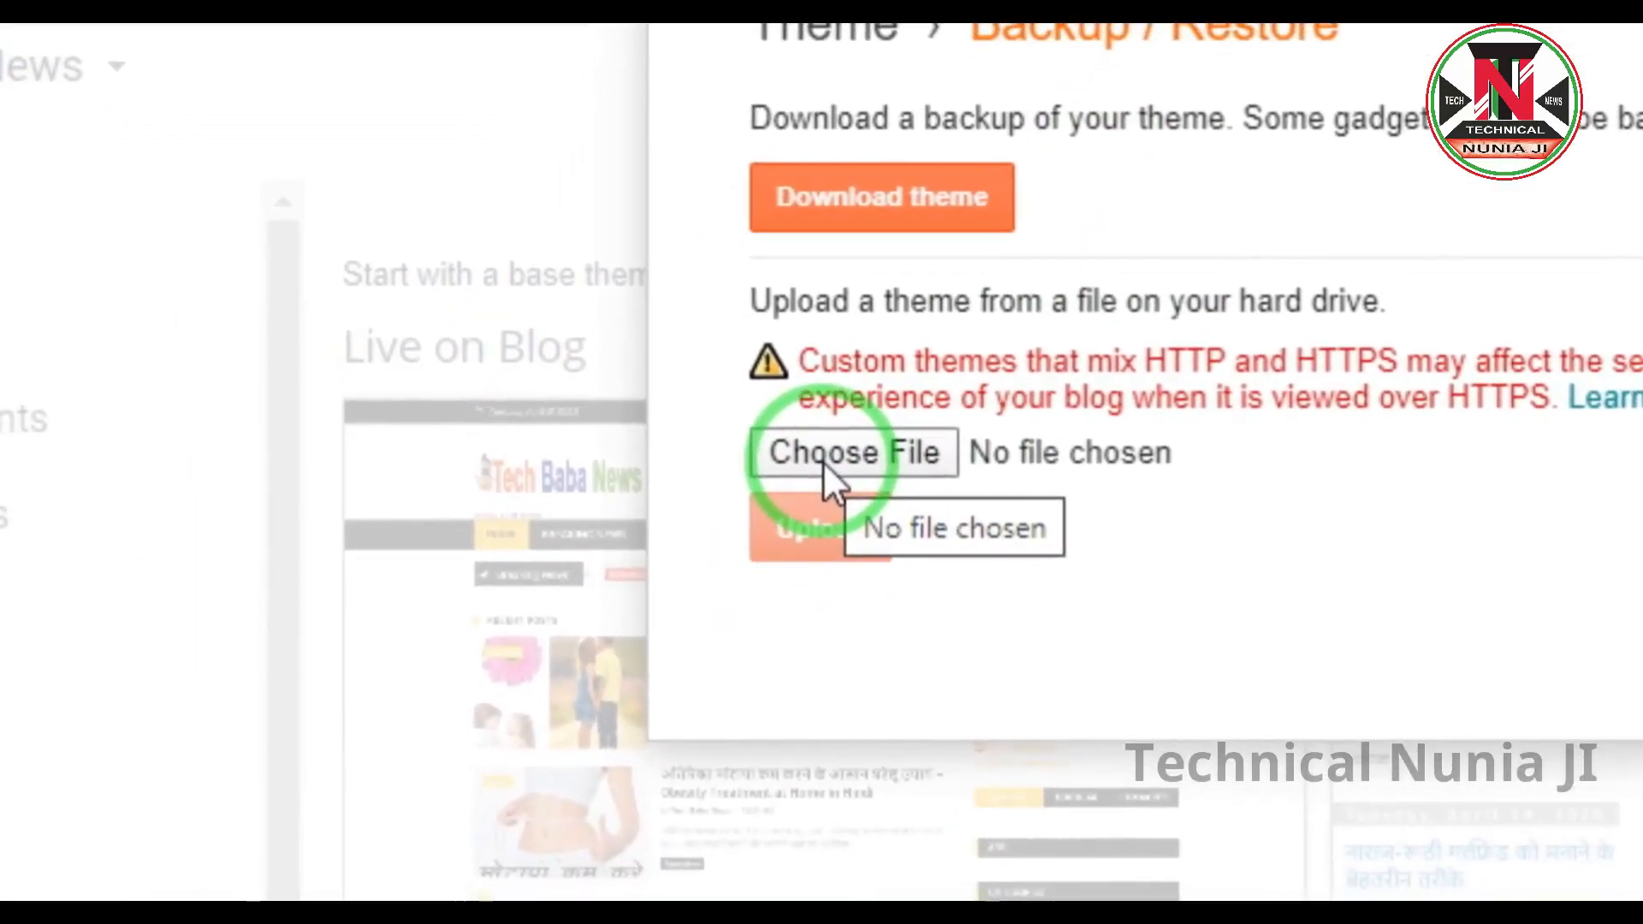
pyautogui.click(824, 467)
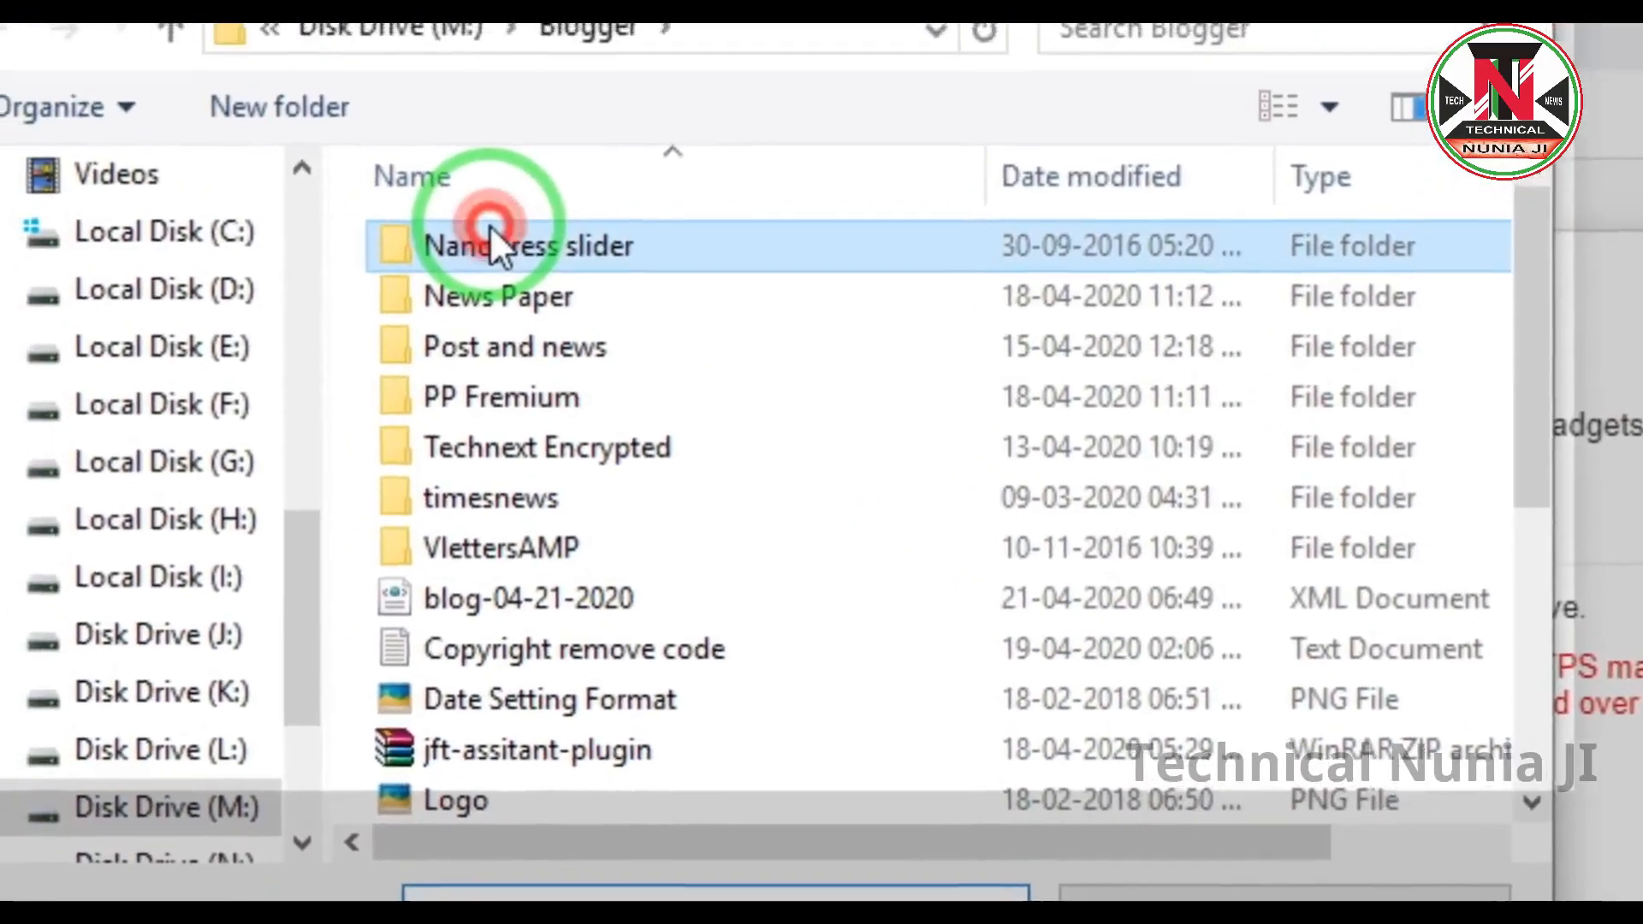
pyautogui.doubleClick(490, 226)
pyautogui.click(484, 402)
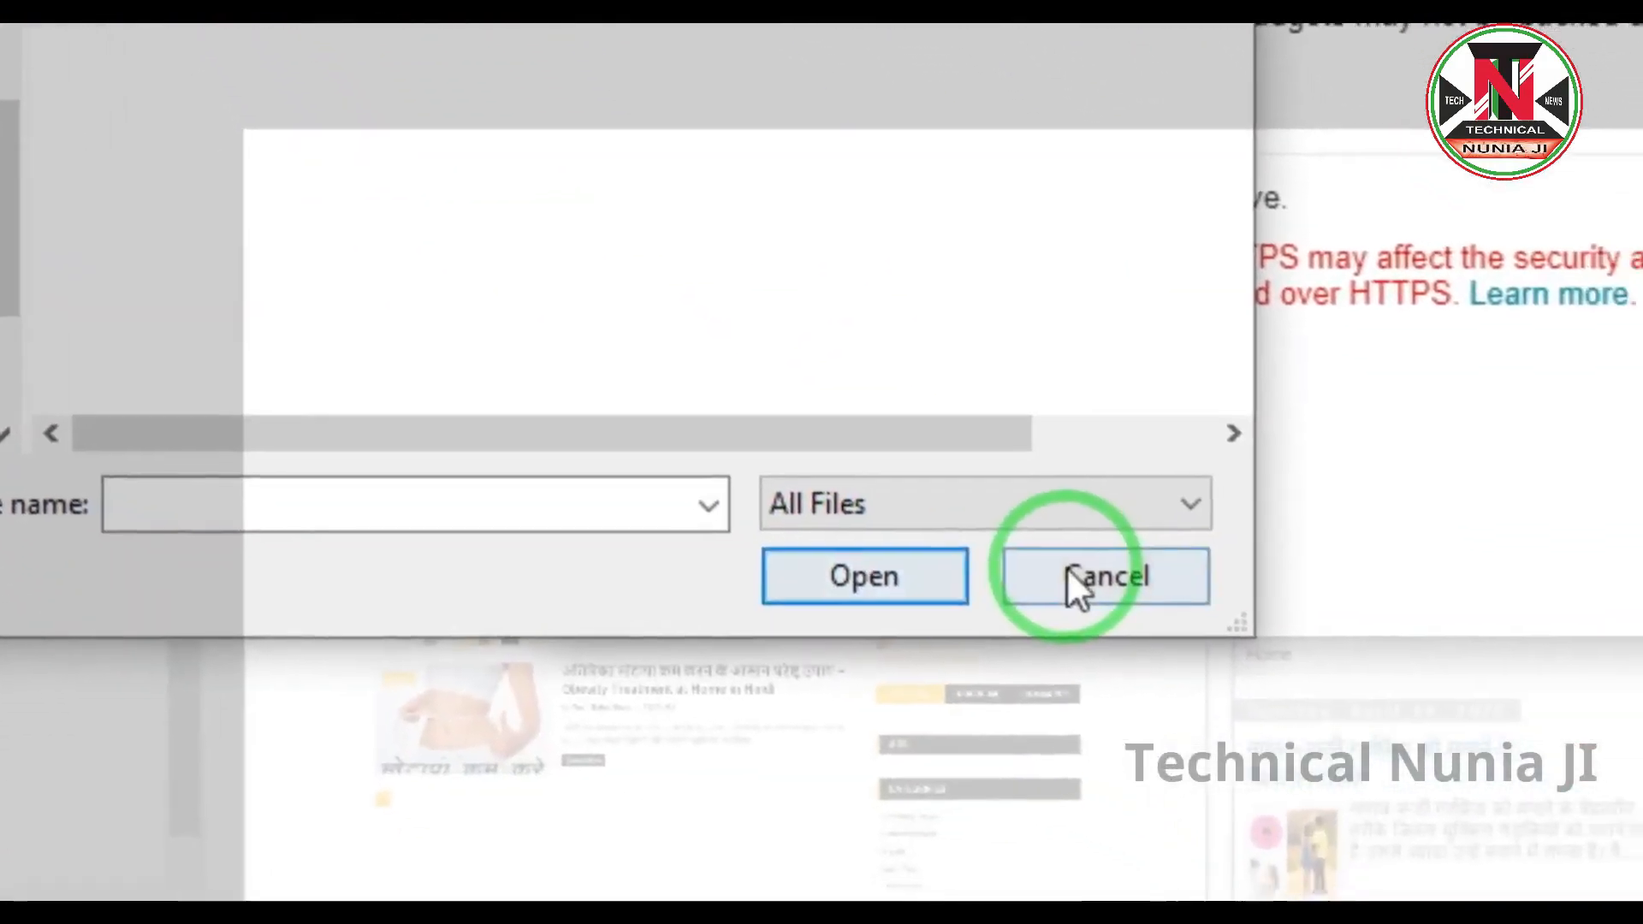
pyautogui.click(1287, 795)
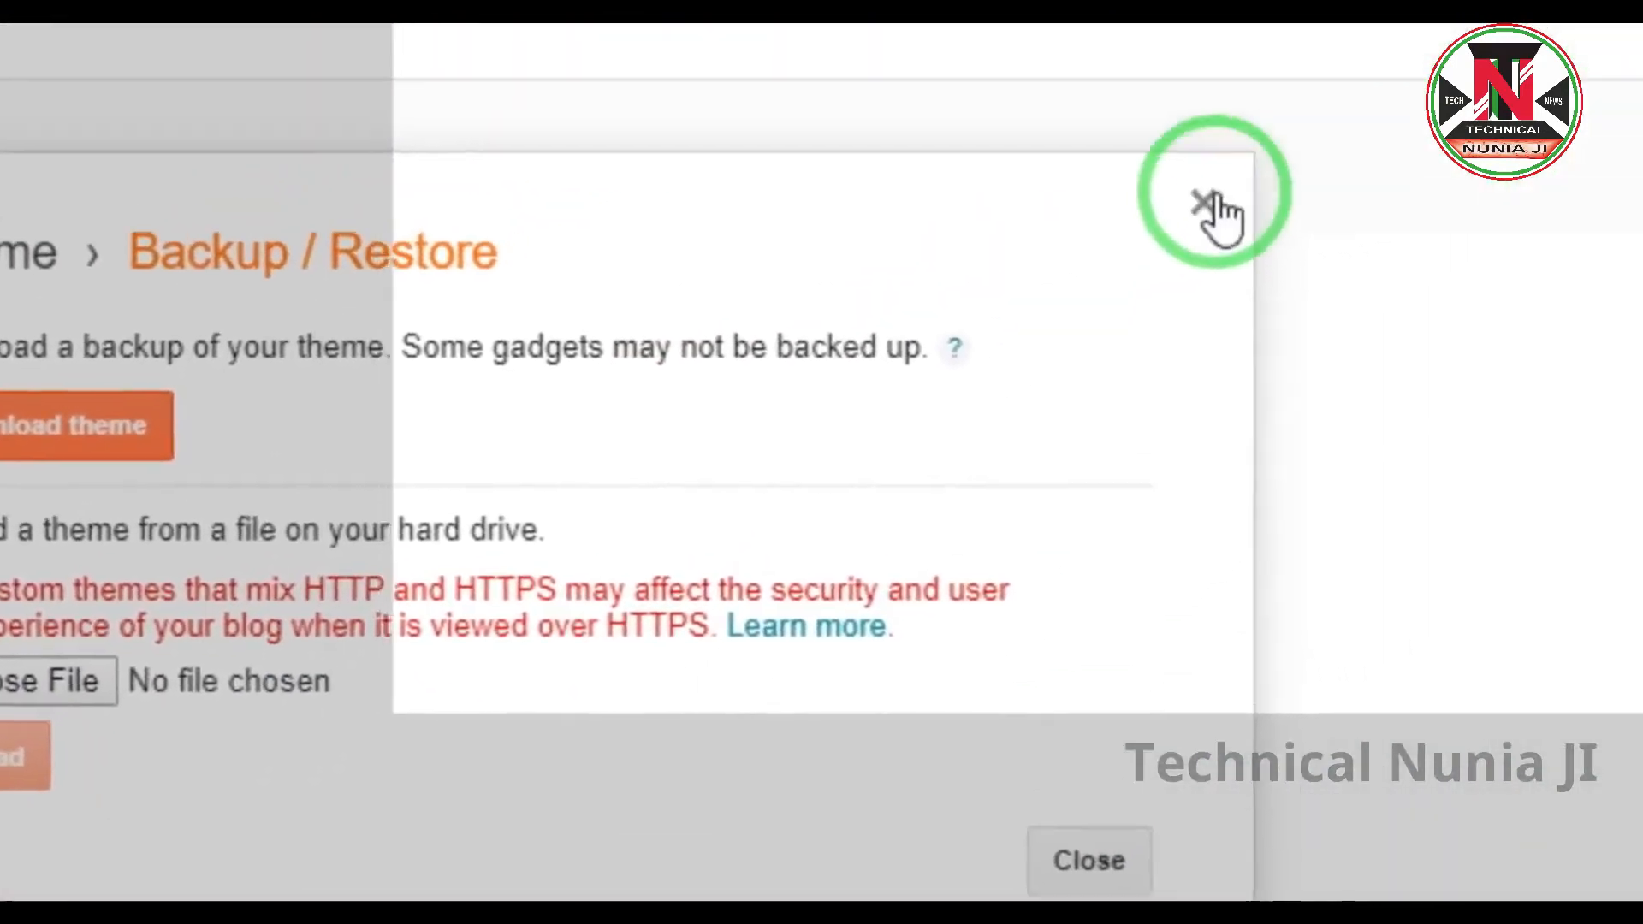
pyautogui.click(1498, 63)
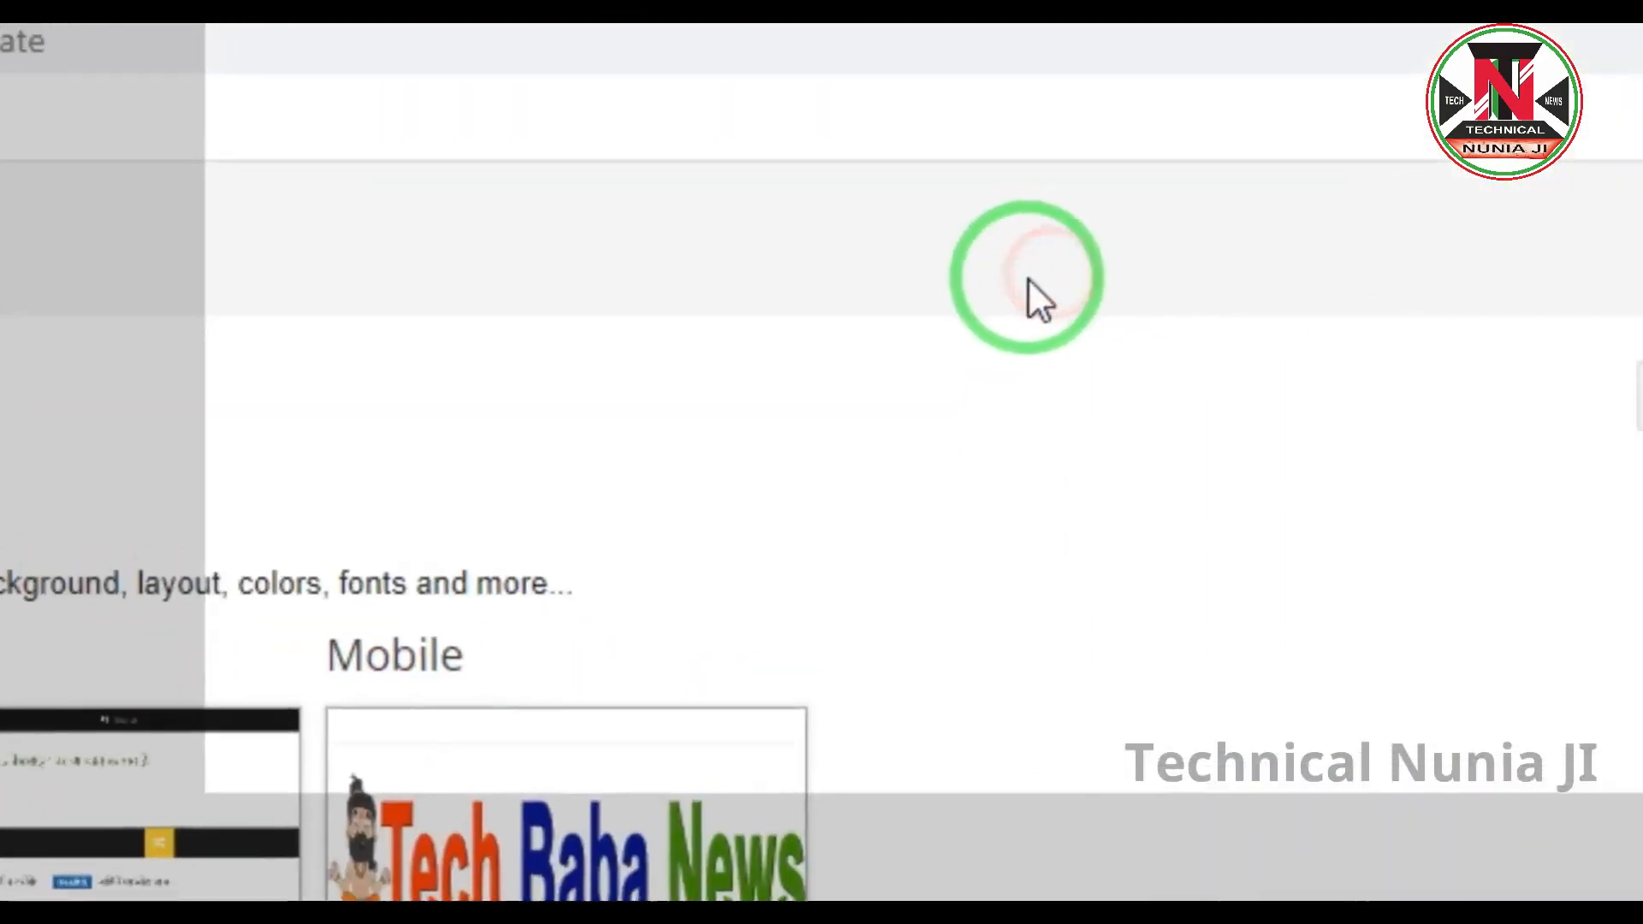
# Switch to the live Tech baba News blog and examine its logo and navigation menu.
pyautogui.click(51, 27)
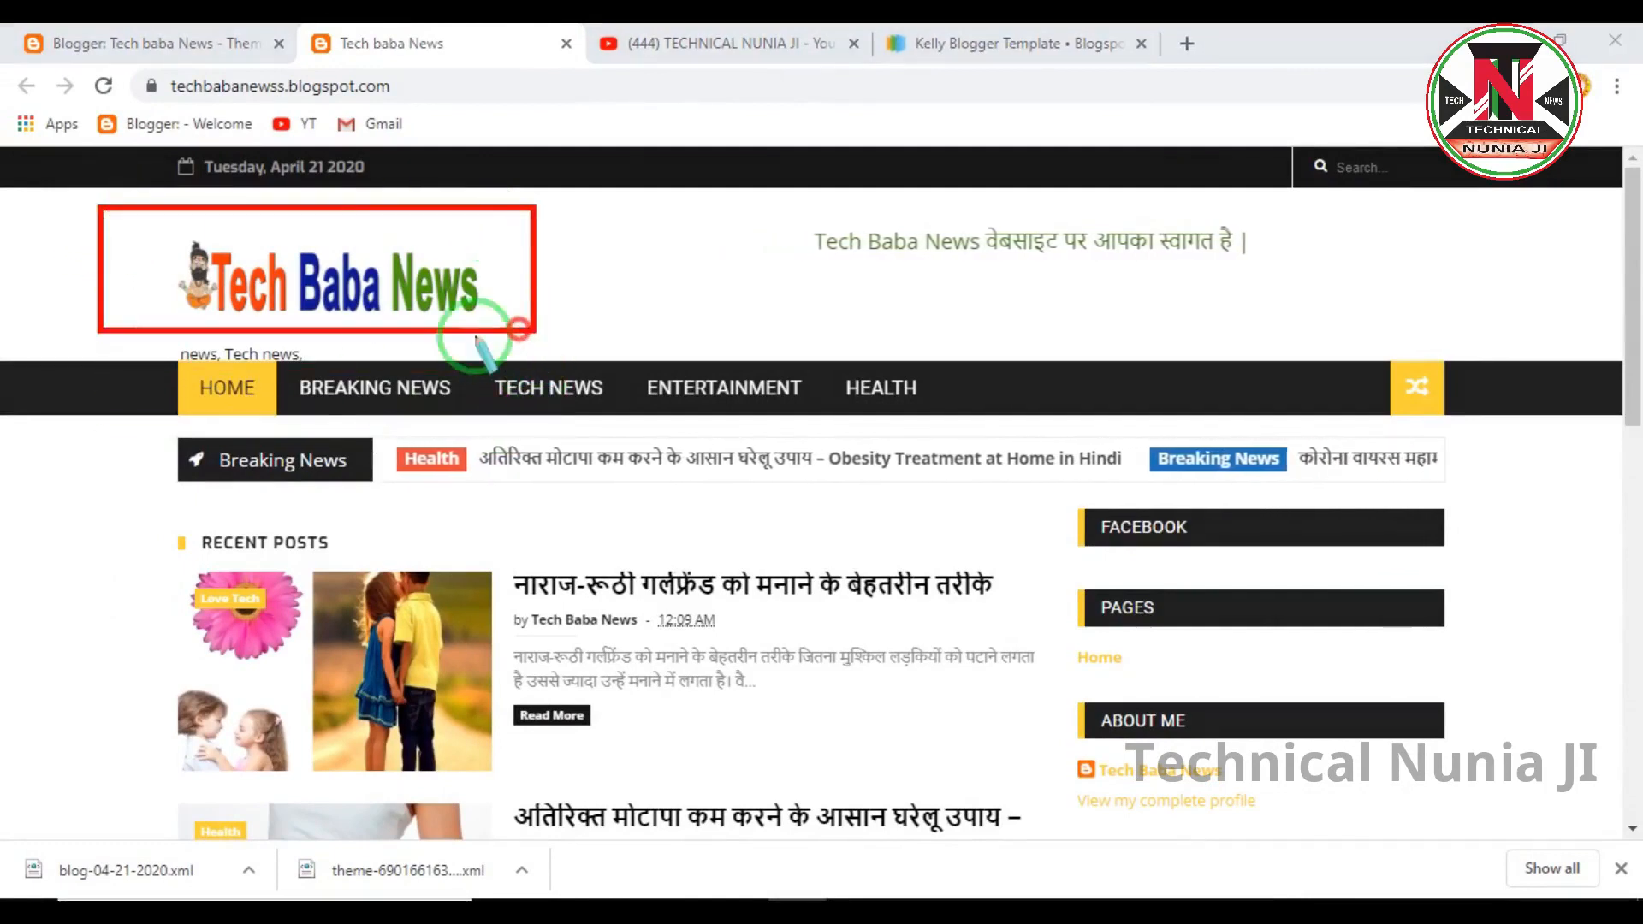
pyautogui.moveTo(575, 462); pyautogui.dragTo(1034, 434)
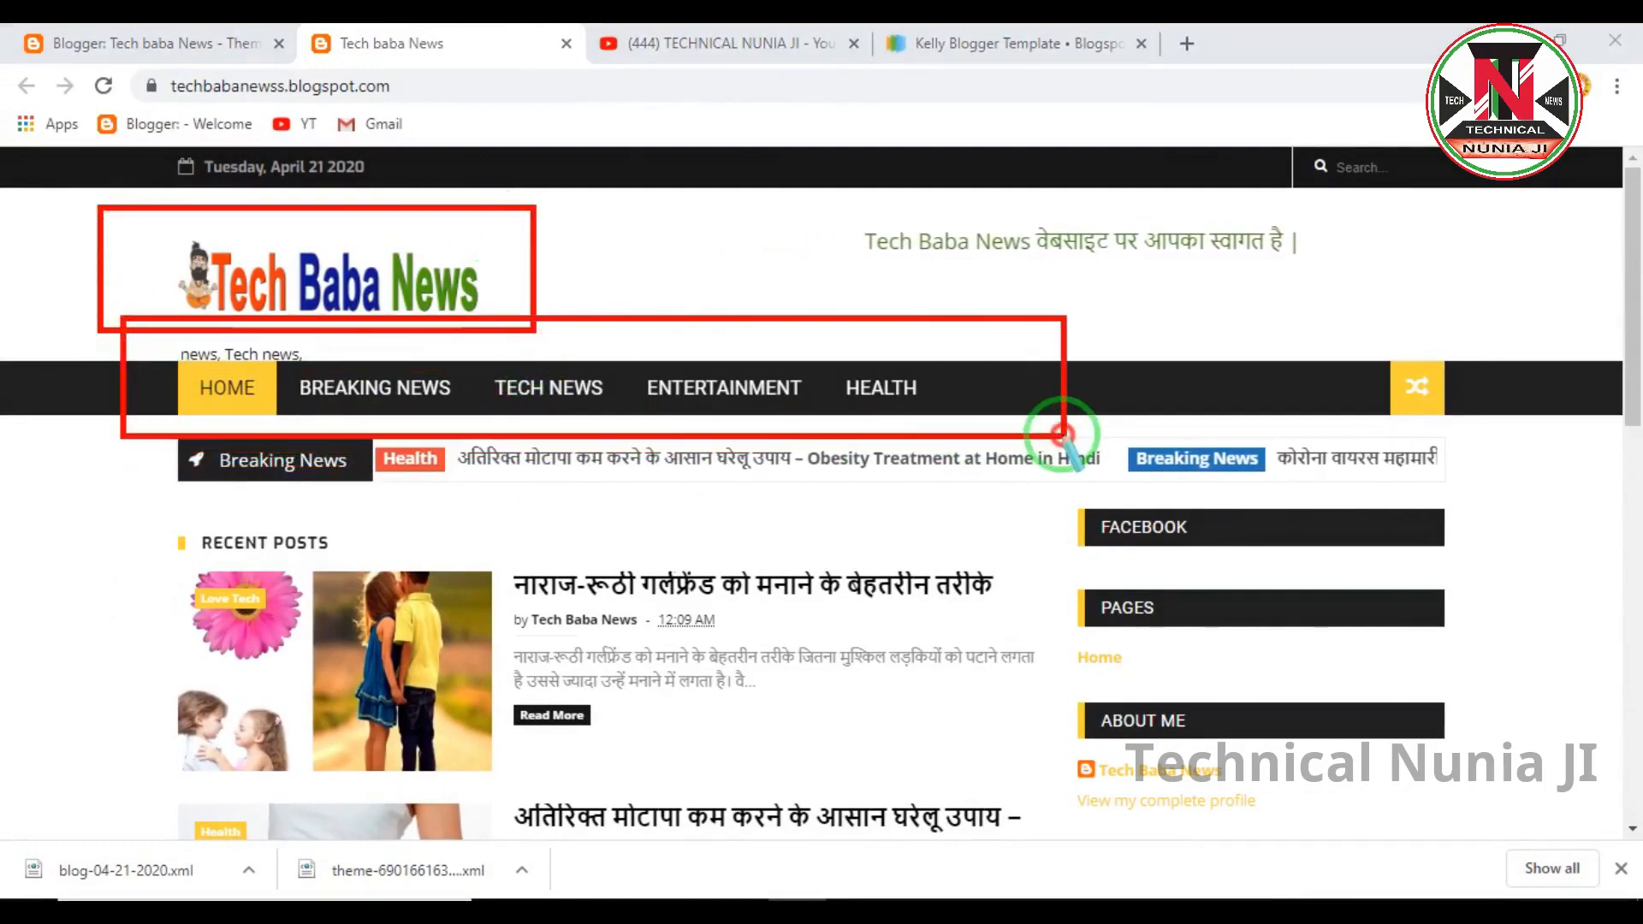
pyautogui.rightClick(744, 331)
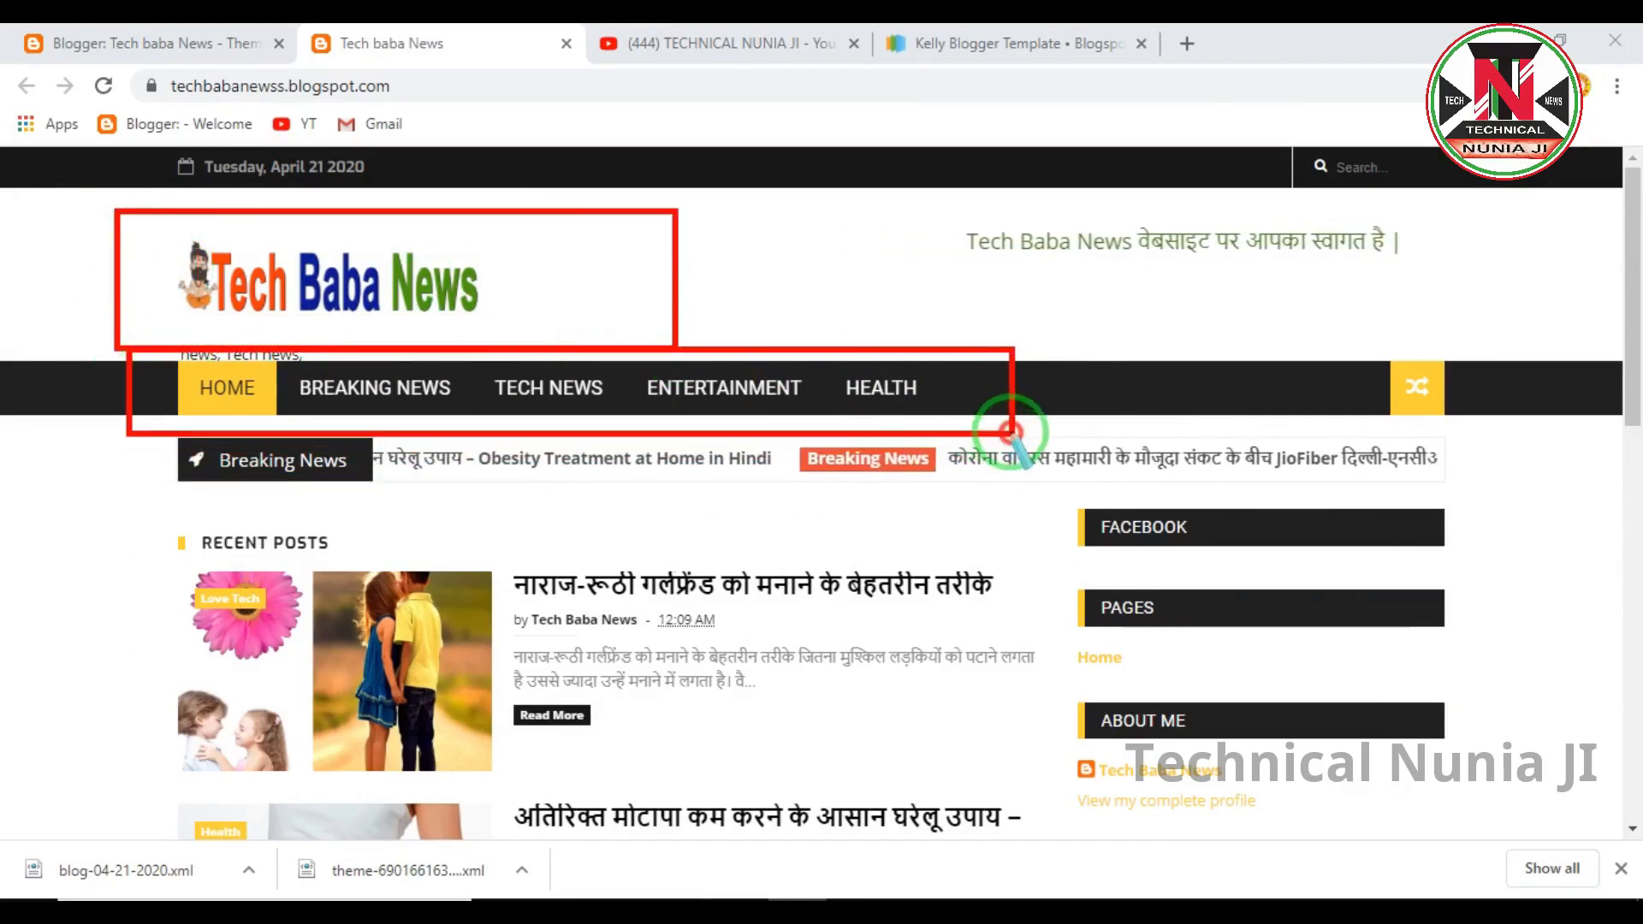
pyautogui.rightClick(799, 292)
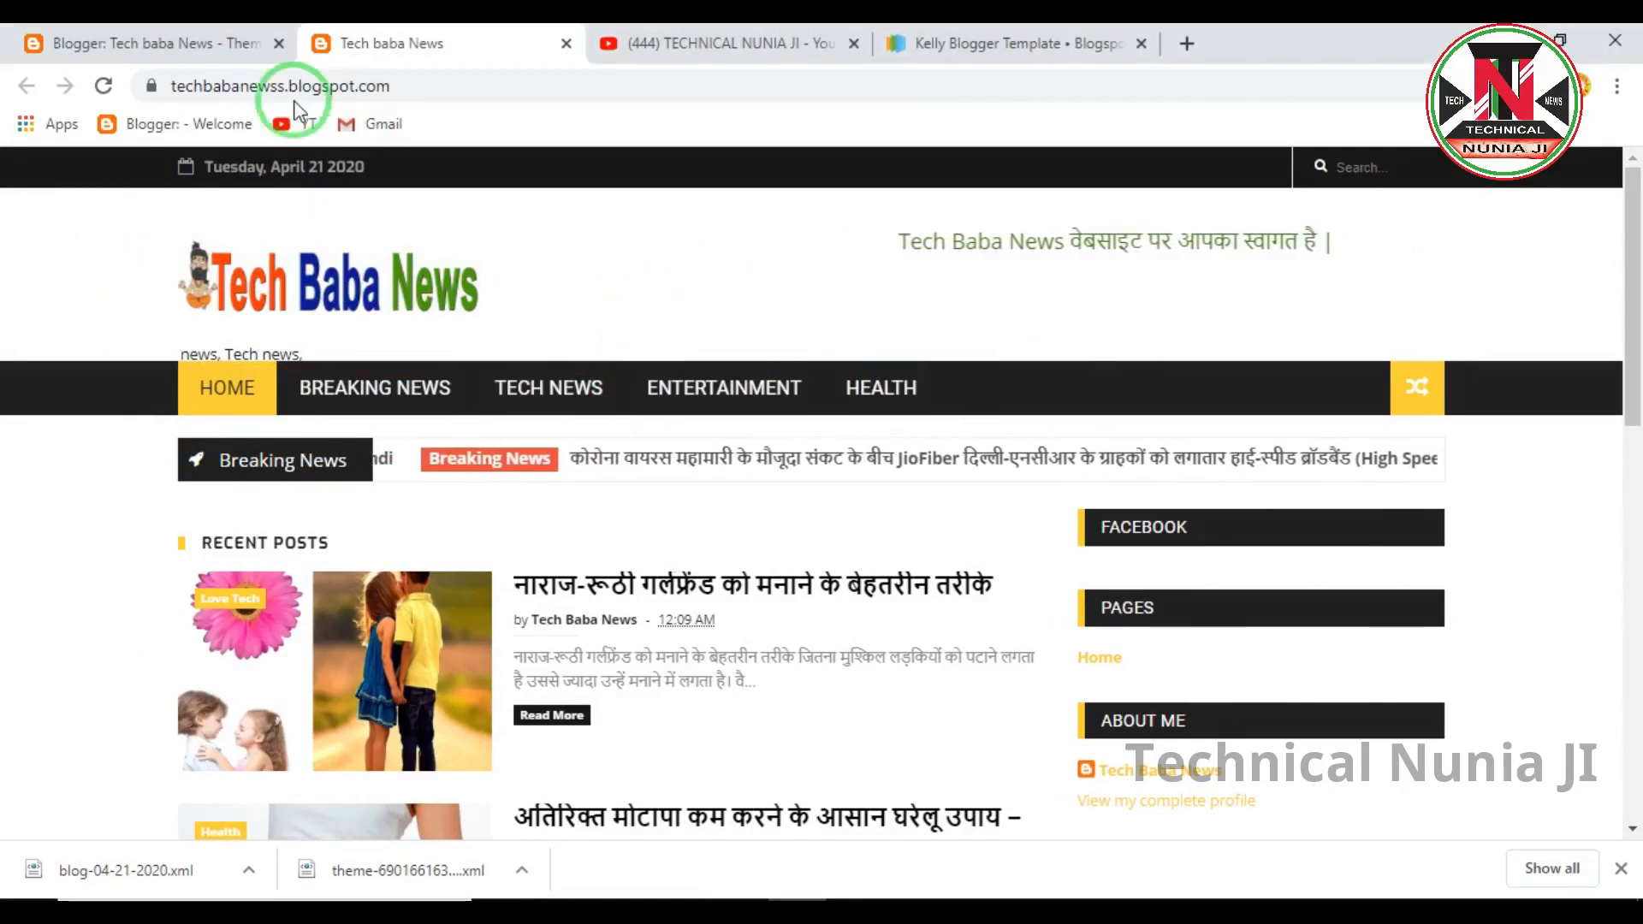
# Open the Tech baba News blog's Layout page in Blogger and look through its gadget sections alongside the live blog.
pyautogui.click(175, 47)
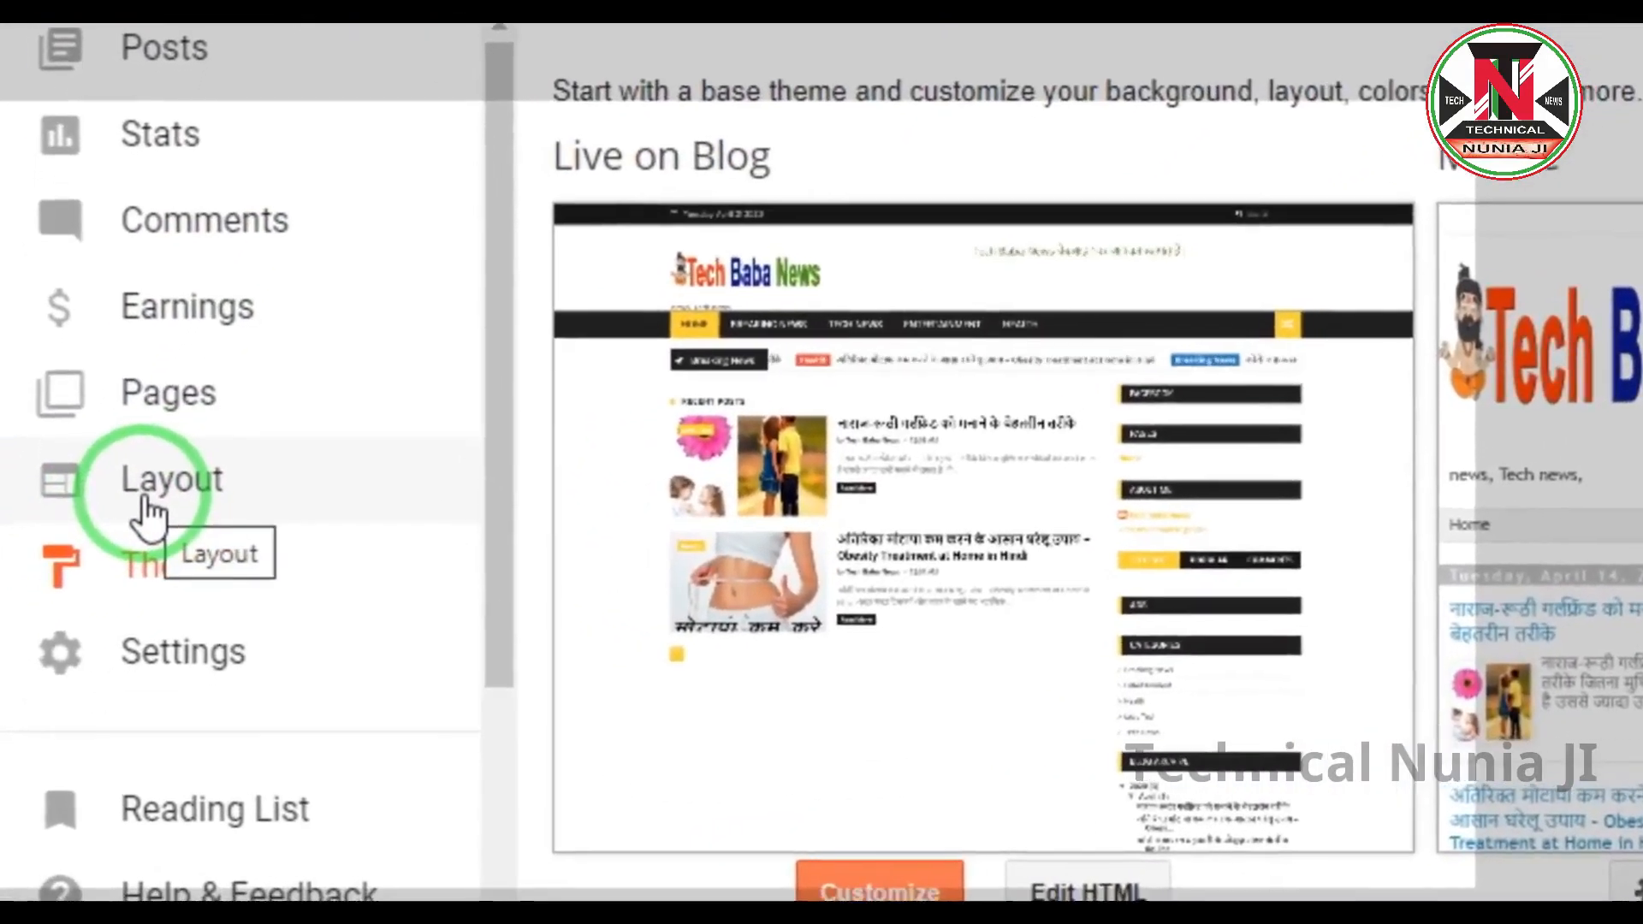
pyautogui.click(147, 509)
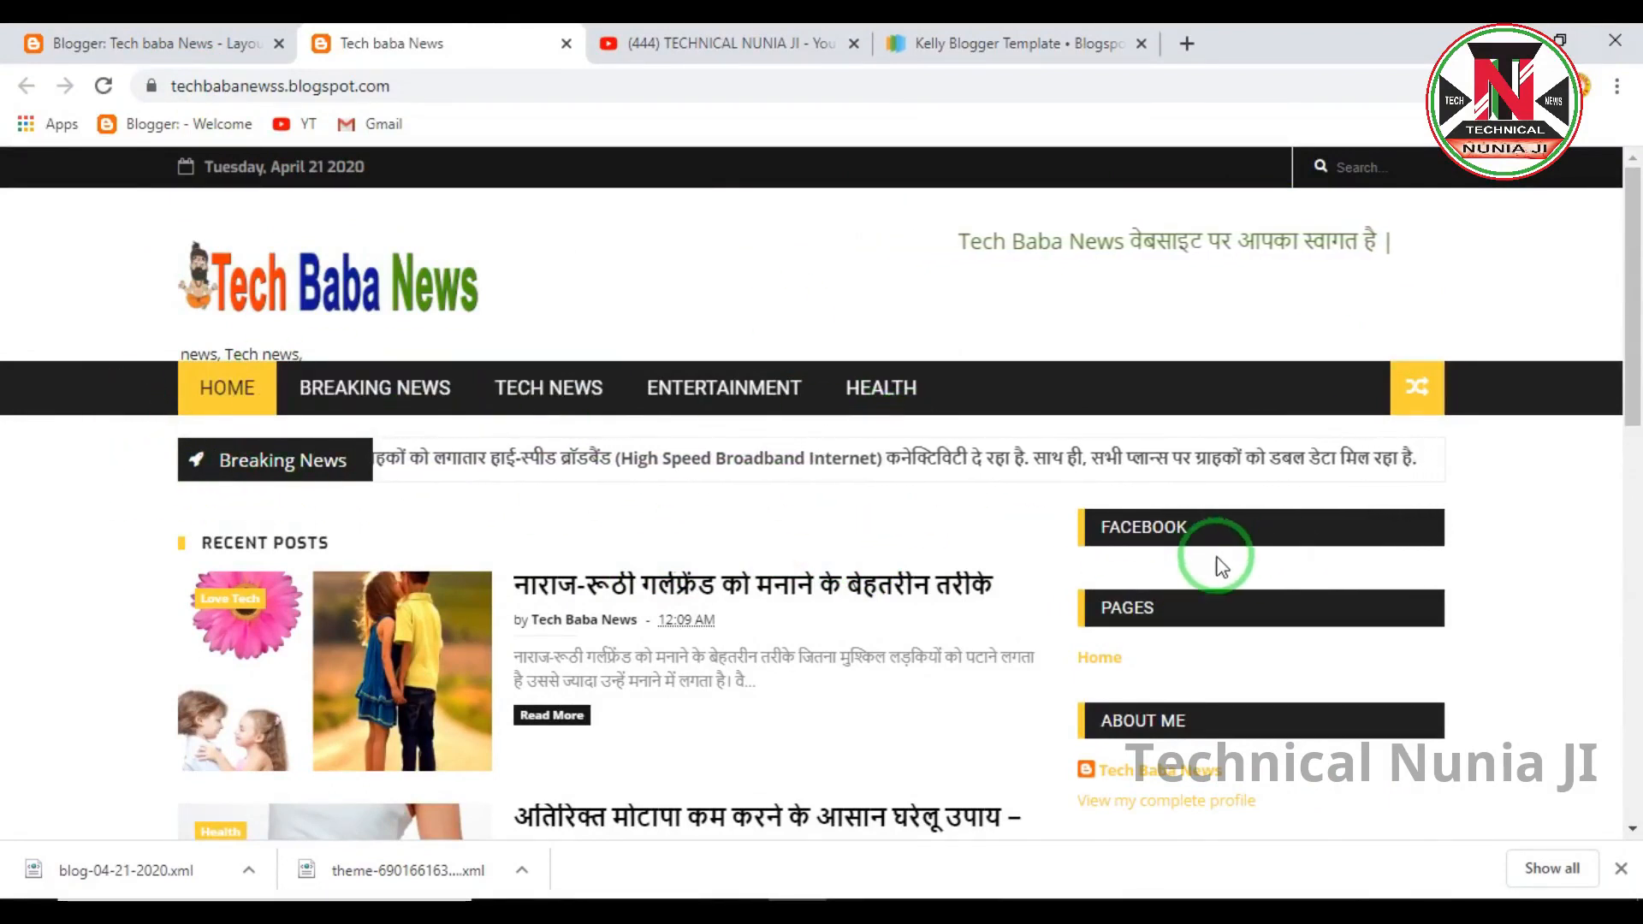
pyautogui.scroll(-3, 1195, 648)
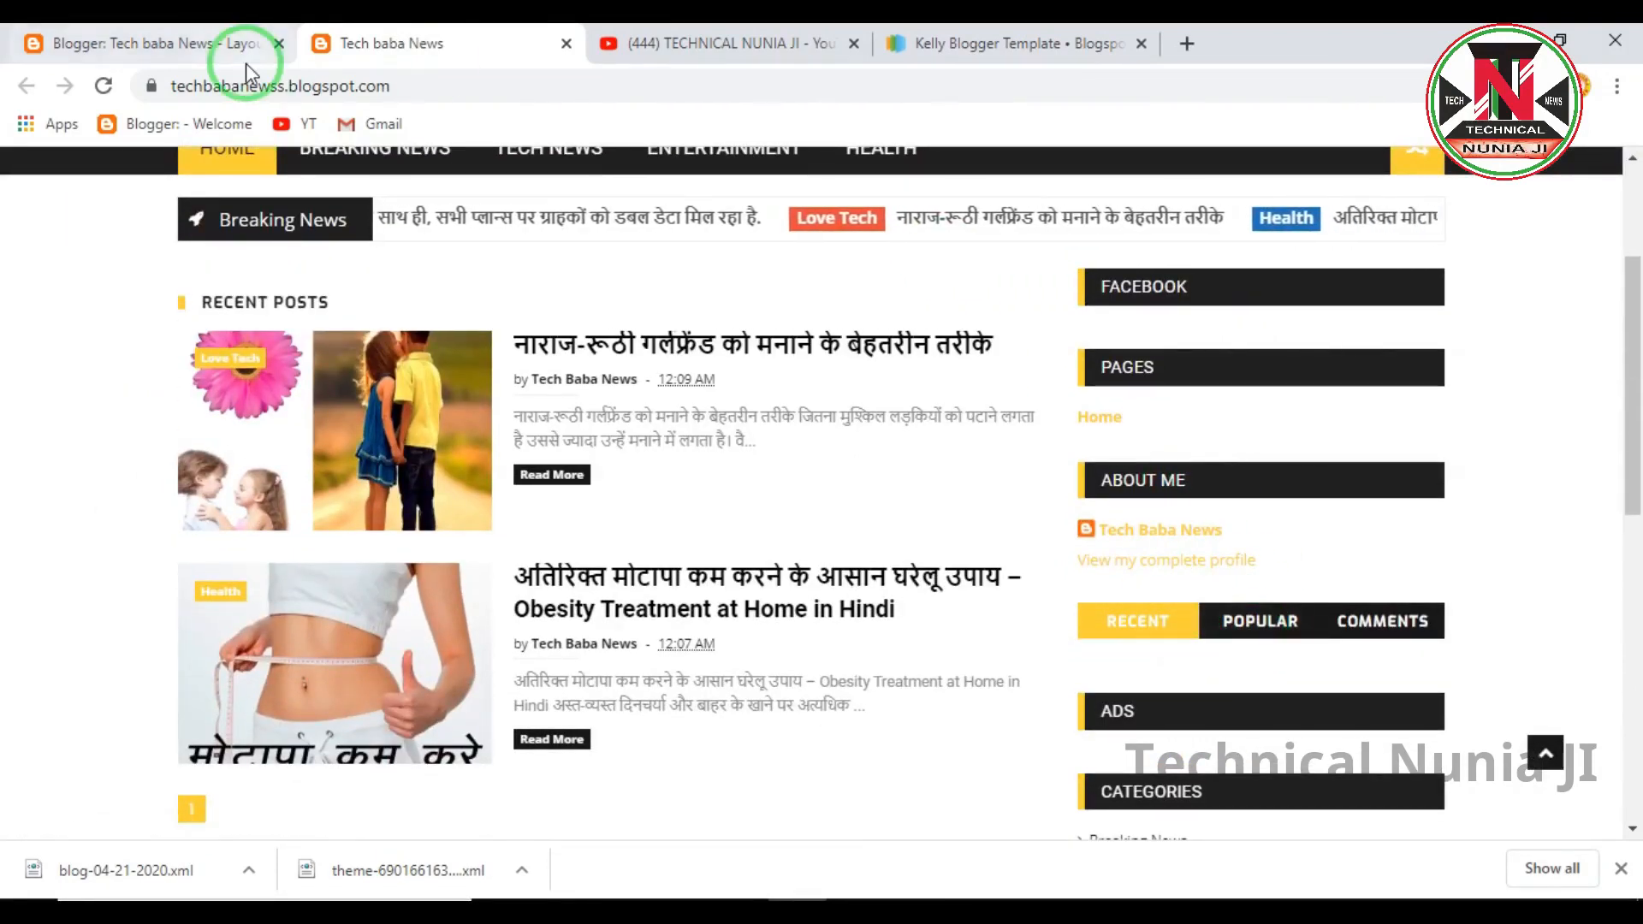
pyautogui.click(162, 45)
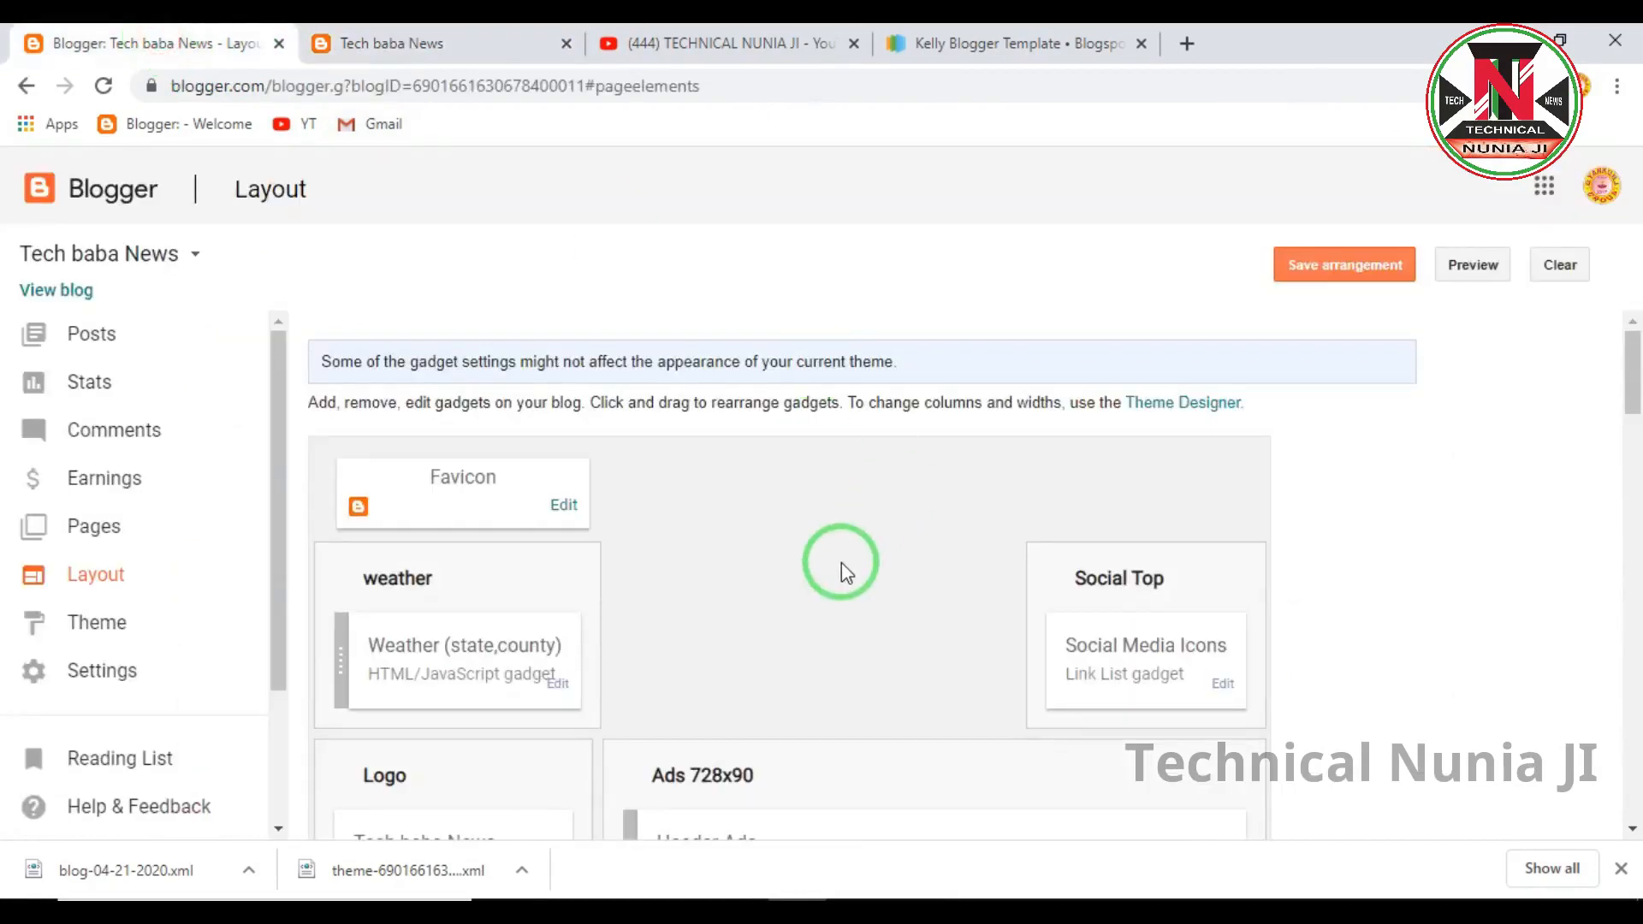
pyautogui.scroll(-4, 666, 522)
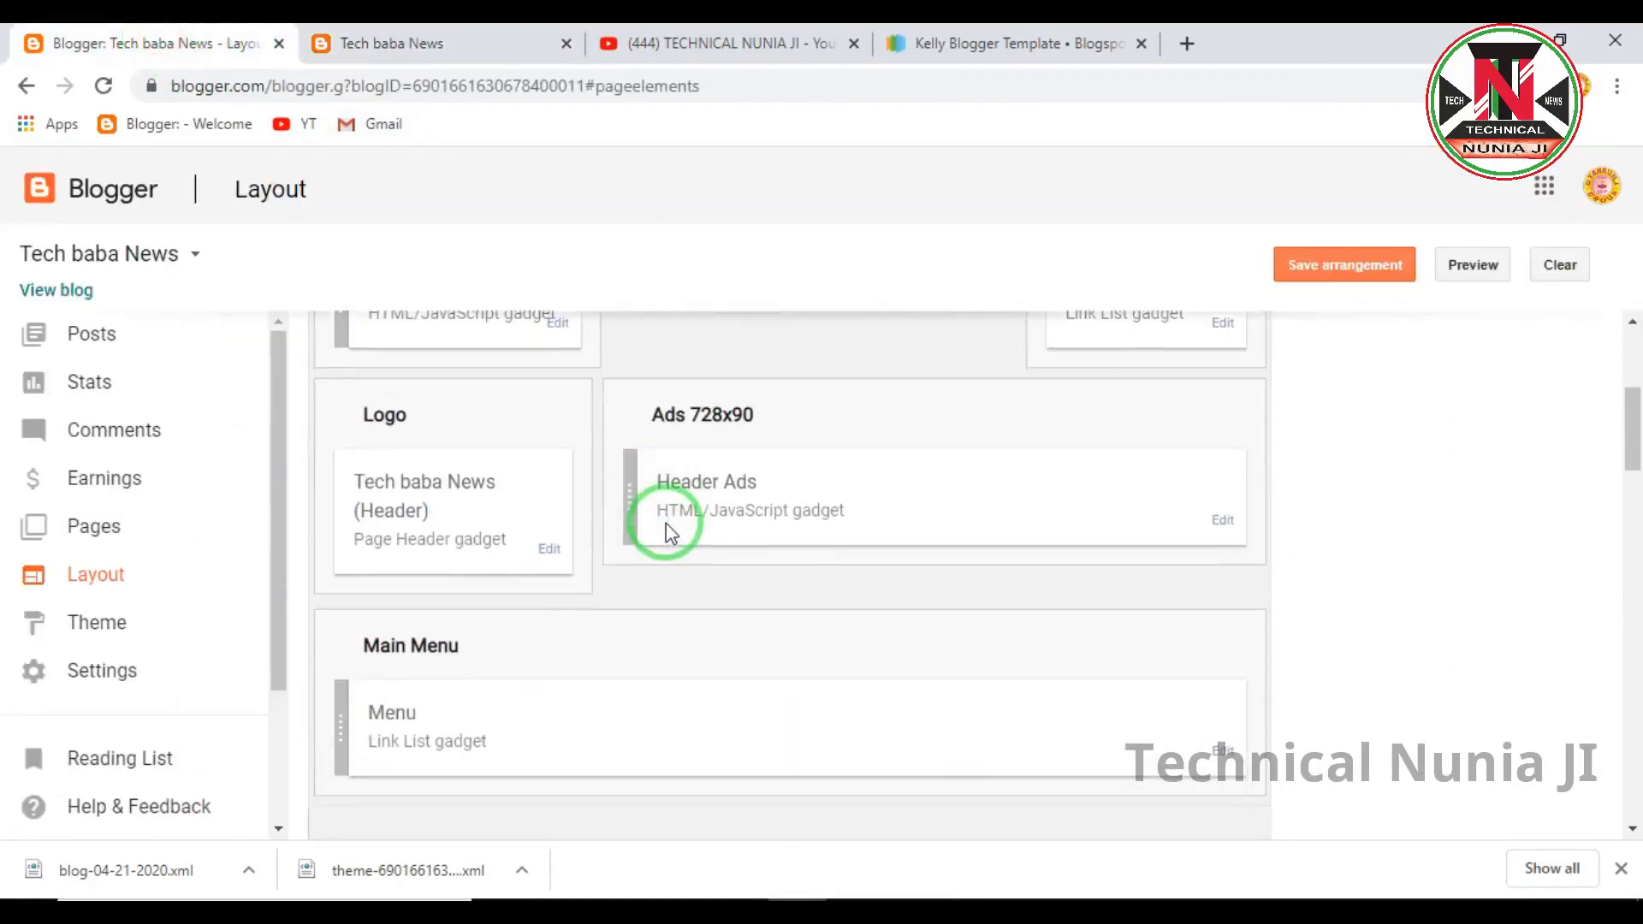
pyautogui.scroll(4, 666, 522)
pyautogui.scroll(-3, 704, 541)
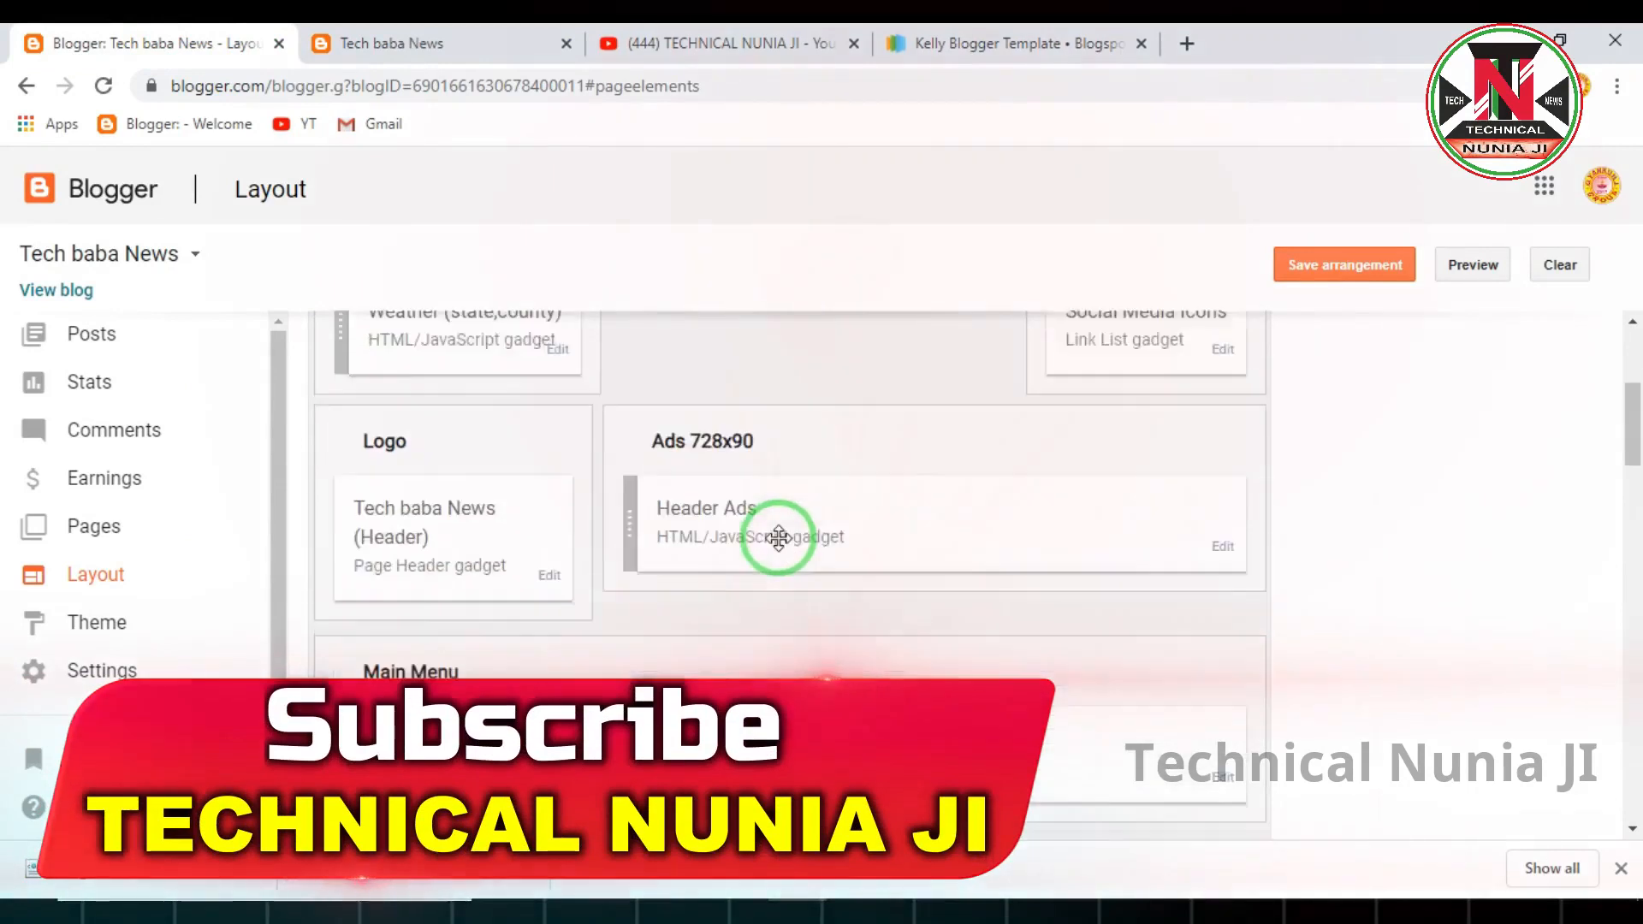
pyautogui.scroll(-6, 933, 565)
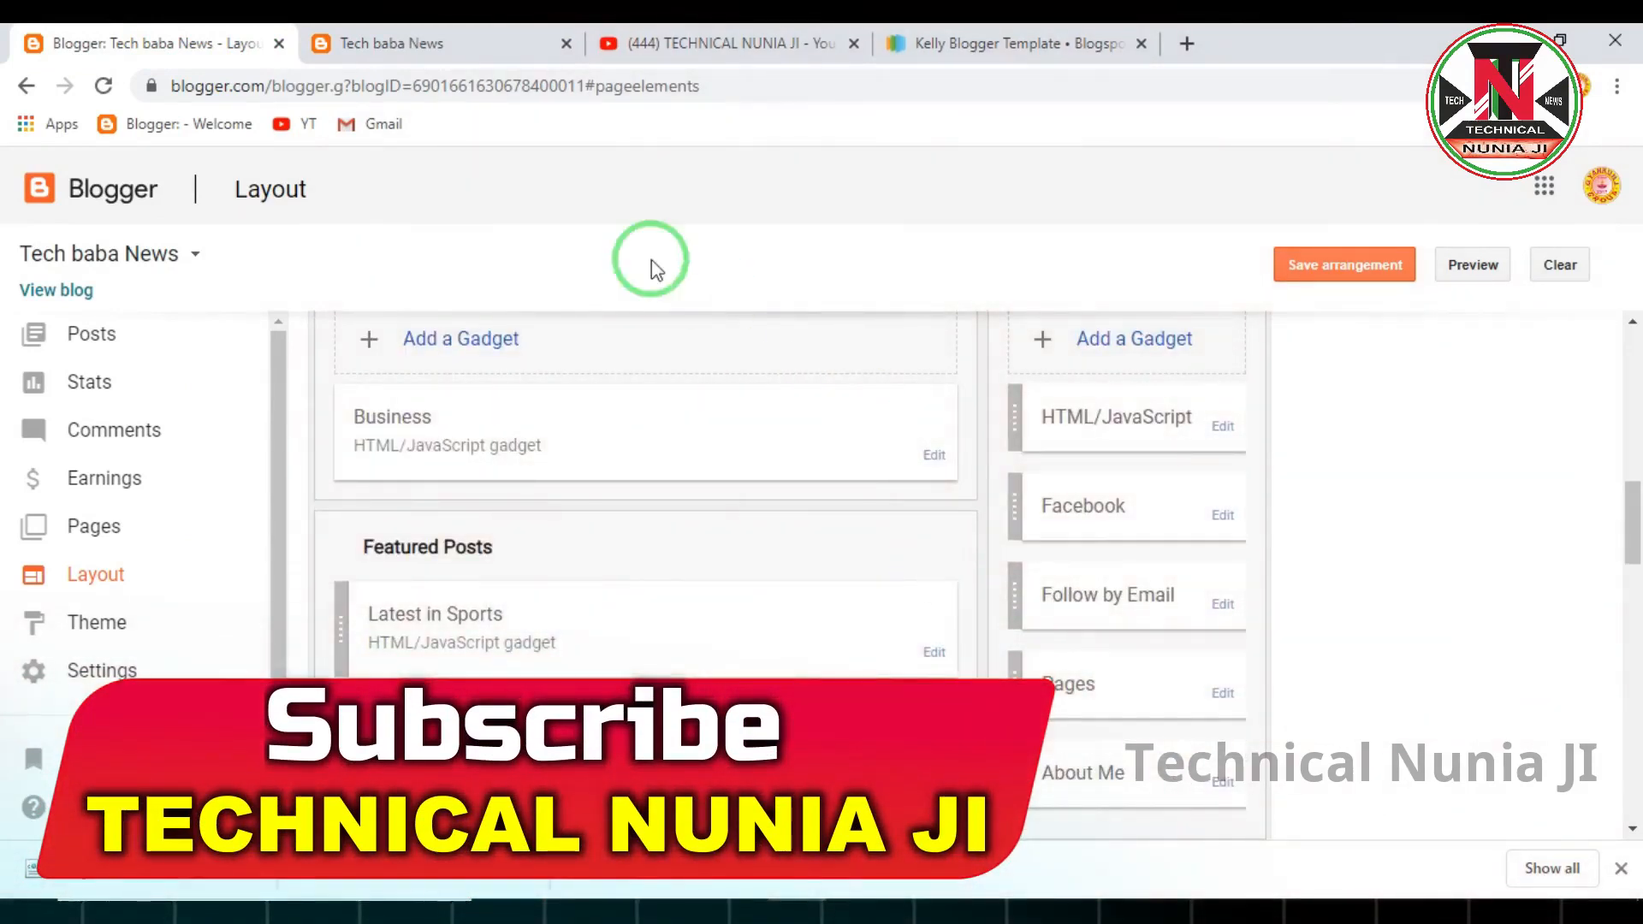
# Compare the live blog's header and navigation menu with the Main Menu, featured posts and sidebar gadgets in the layout.
pyautogui.click(413, 54)
pyautogui.scroll(3, 663, 398)
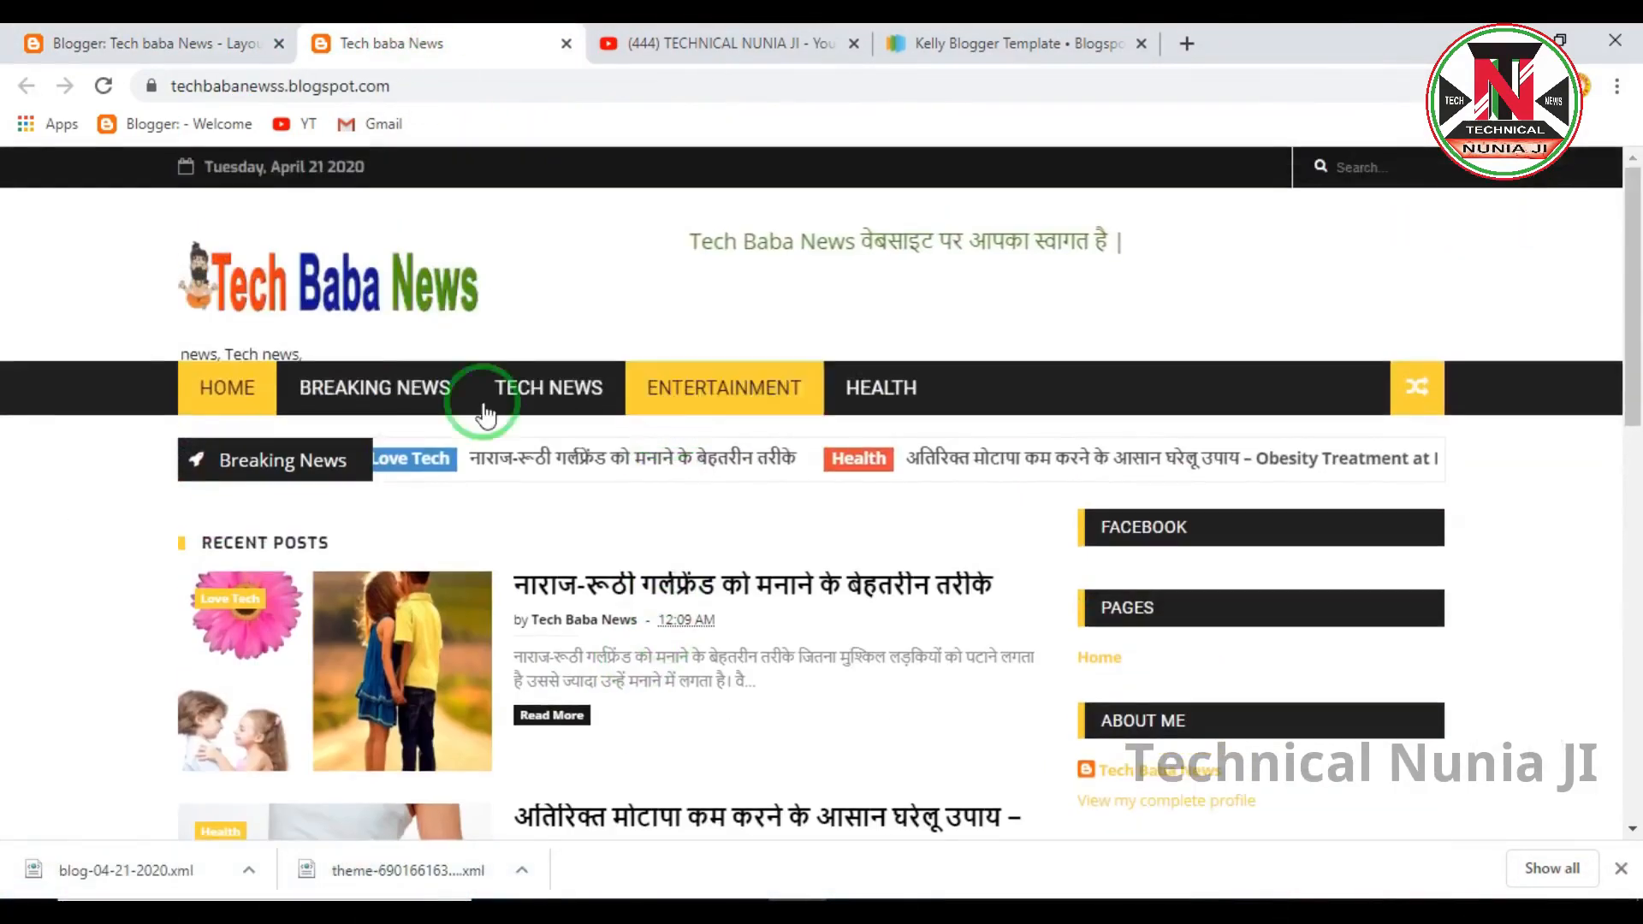
pyautogui.click(178, 47)
pyautogui.scroll(4, 576, 524)
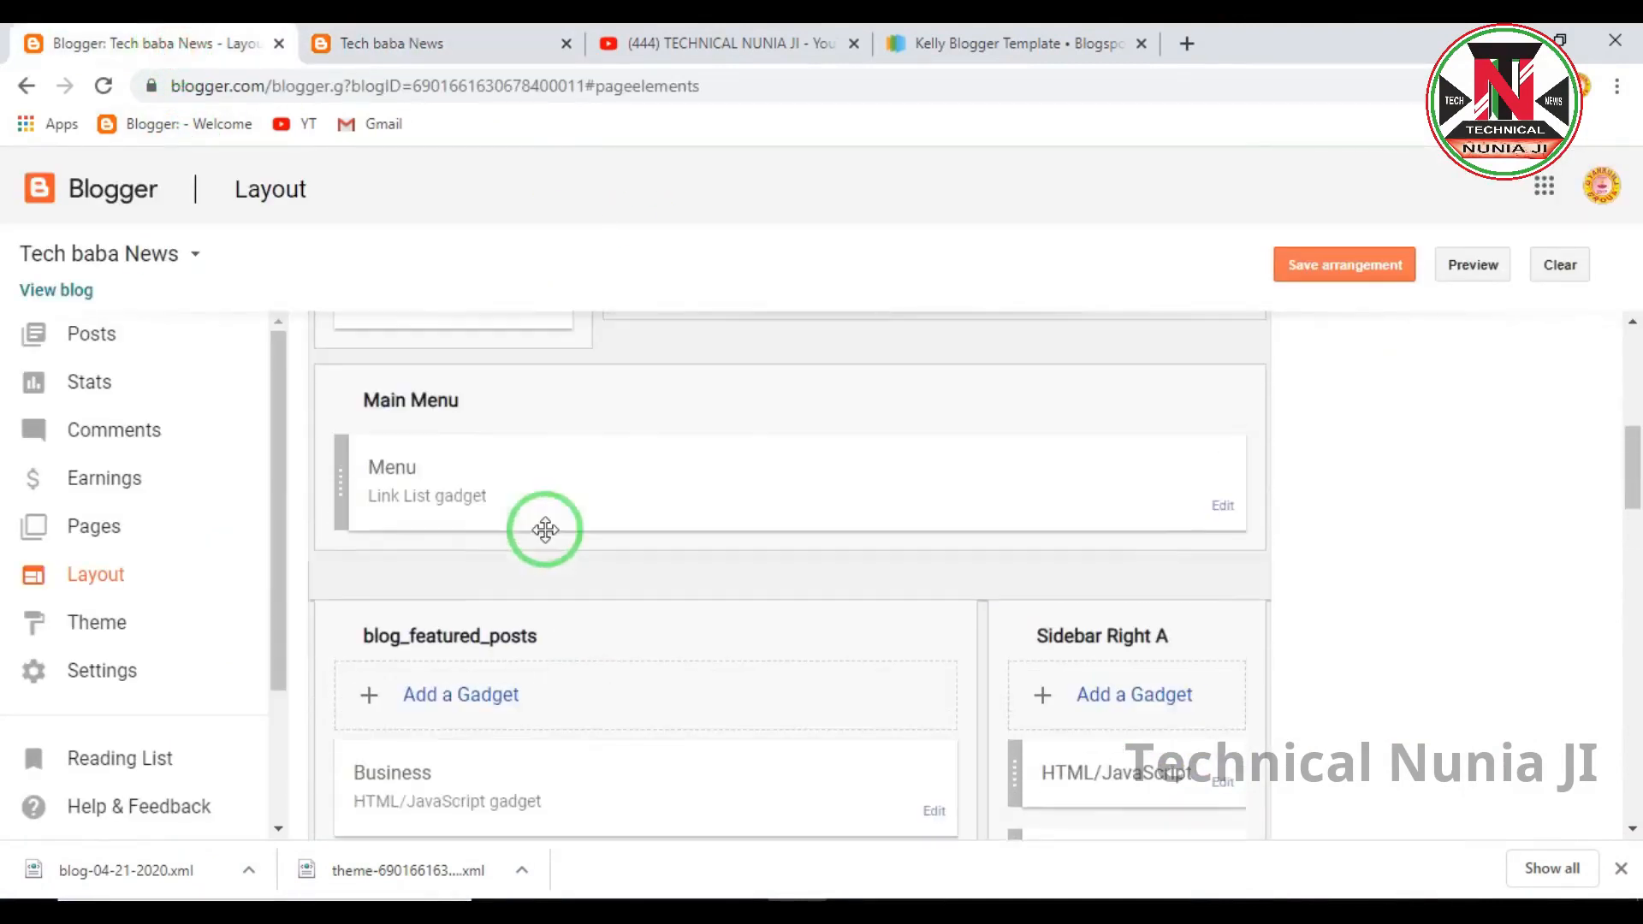
pyautogui.scroll(-8, 498, 530)
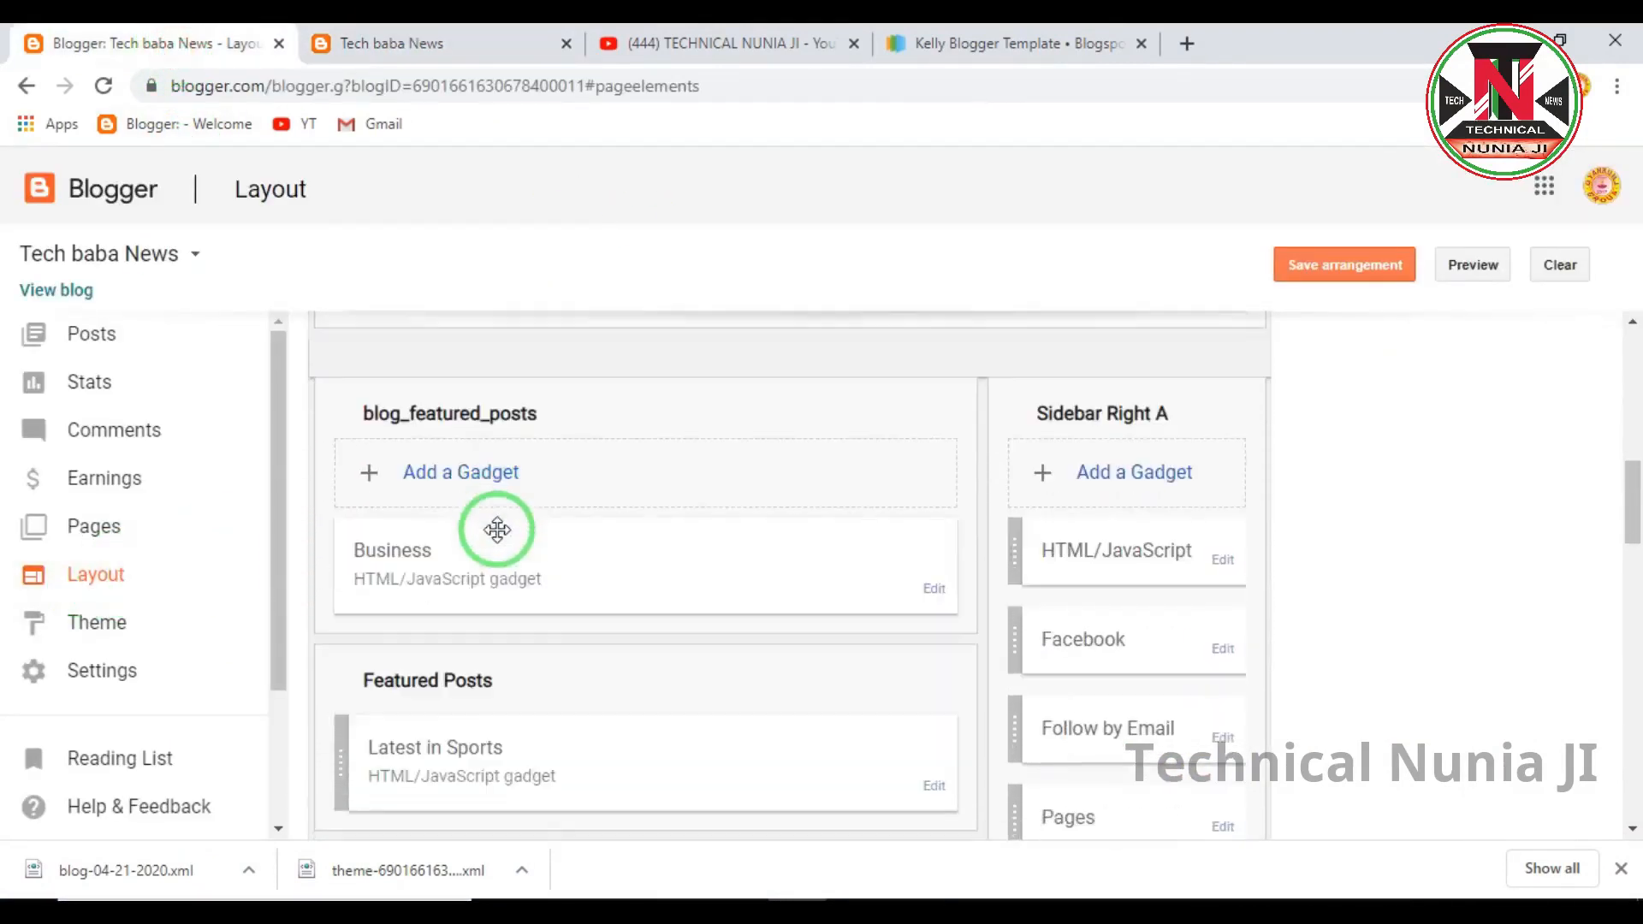
pyautogui.scroll(10, 485, 566)
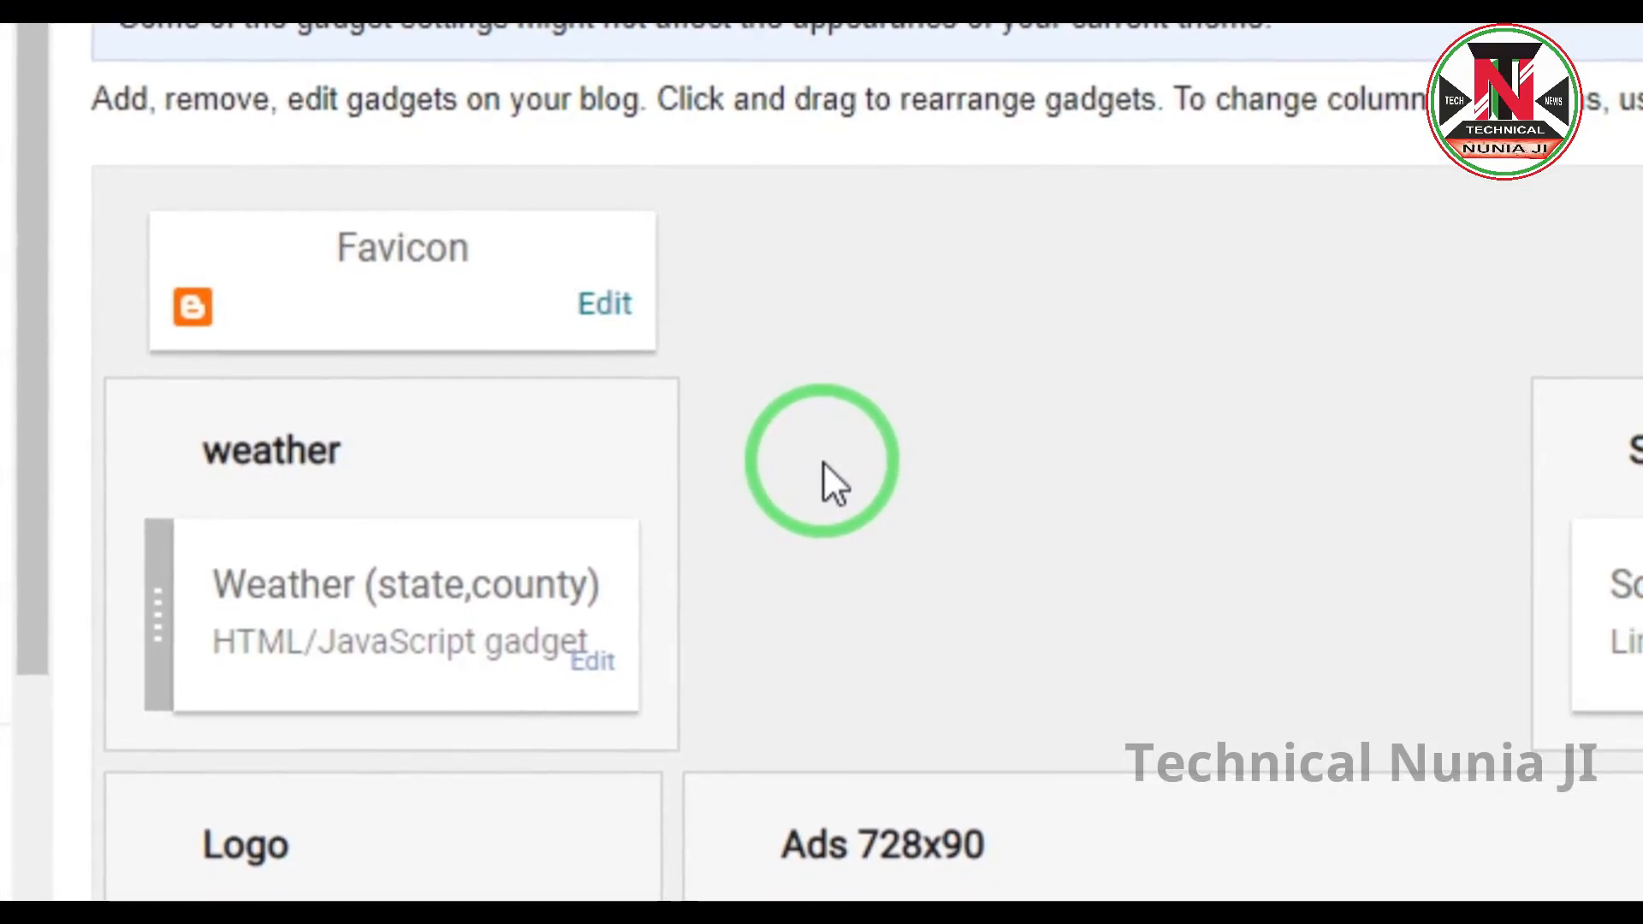
# Review the title, description, image and placement settings of the header gadget in the Logo section, and close them without saving.
pyautogui.scroll(-2, 824, 460)
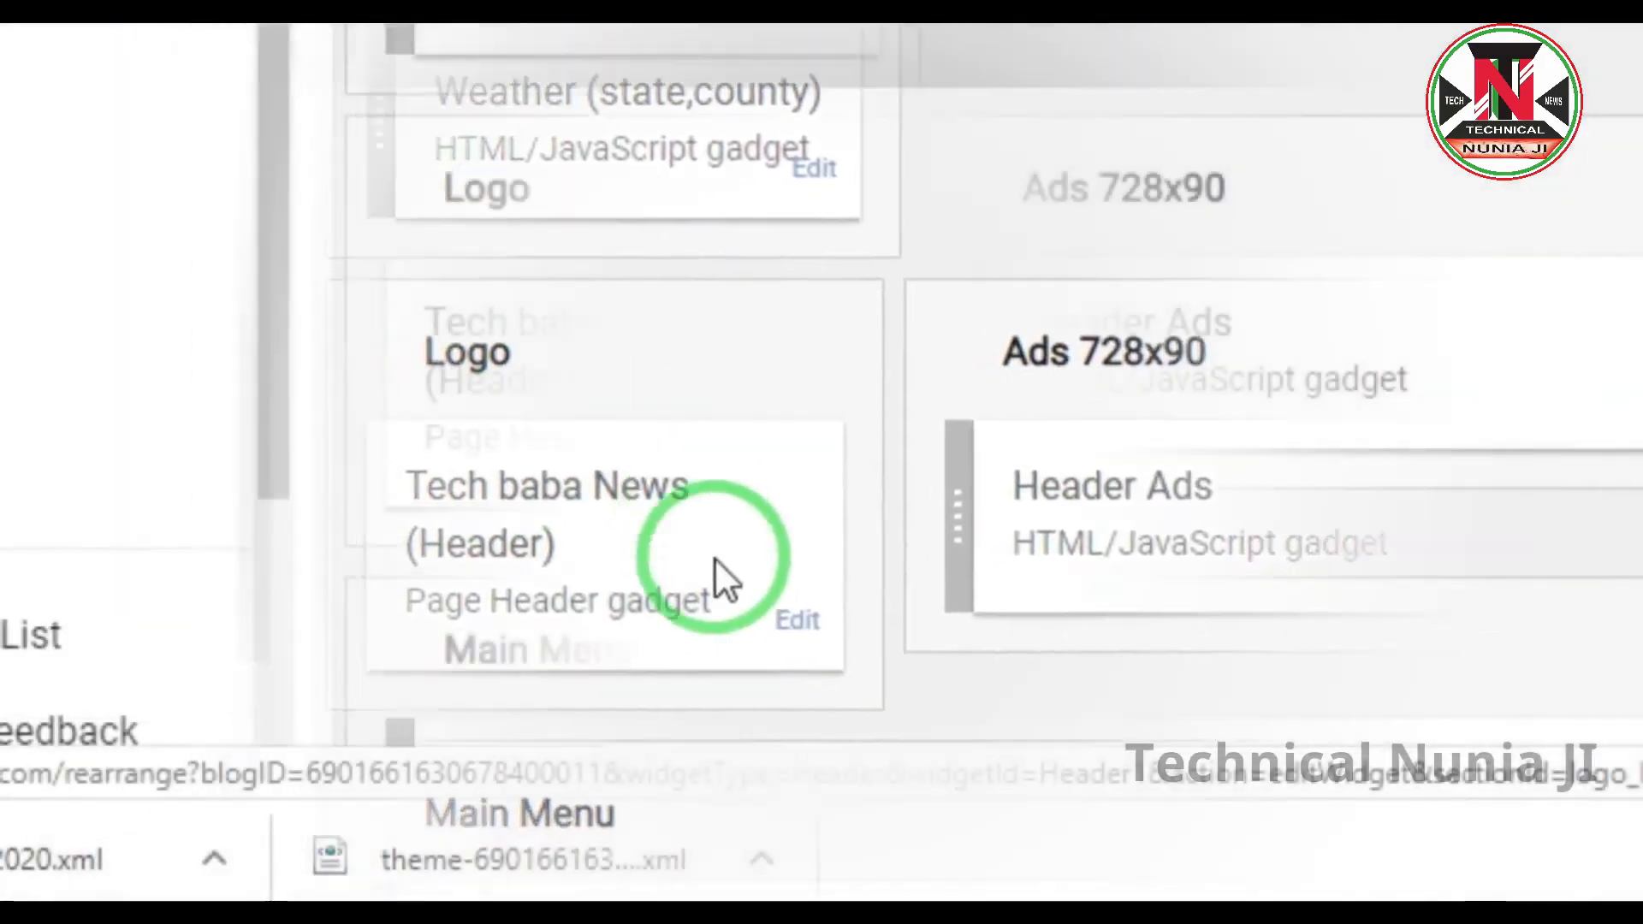
pyautogui.click(822, 462)
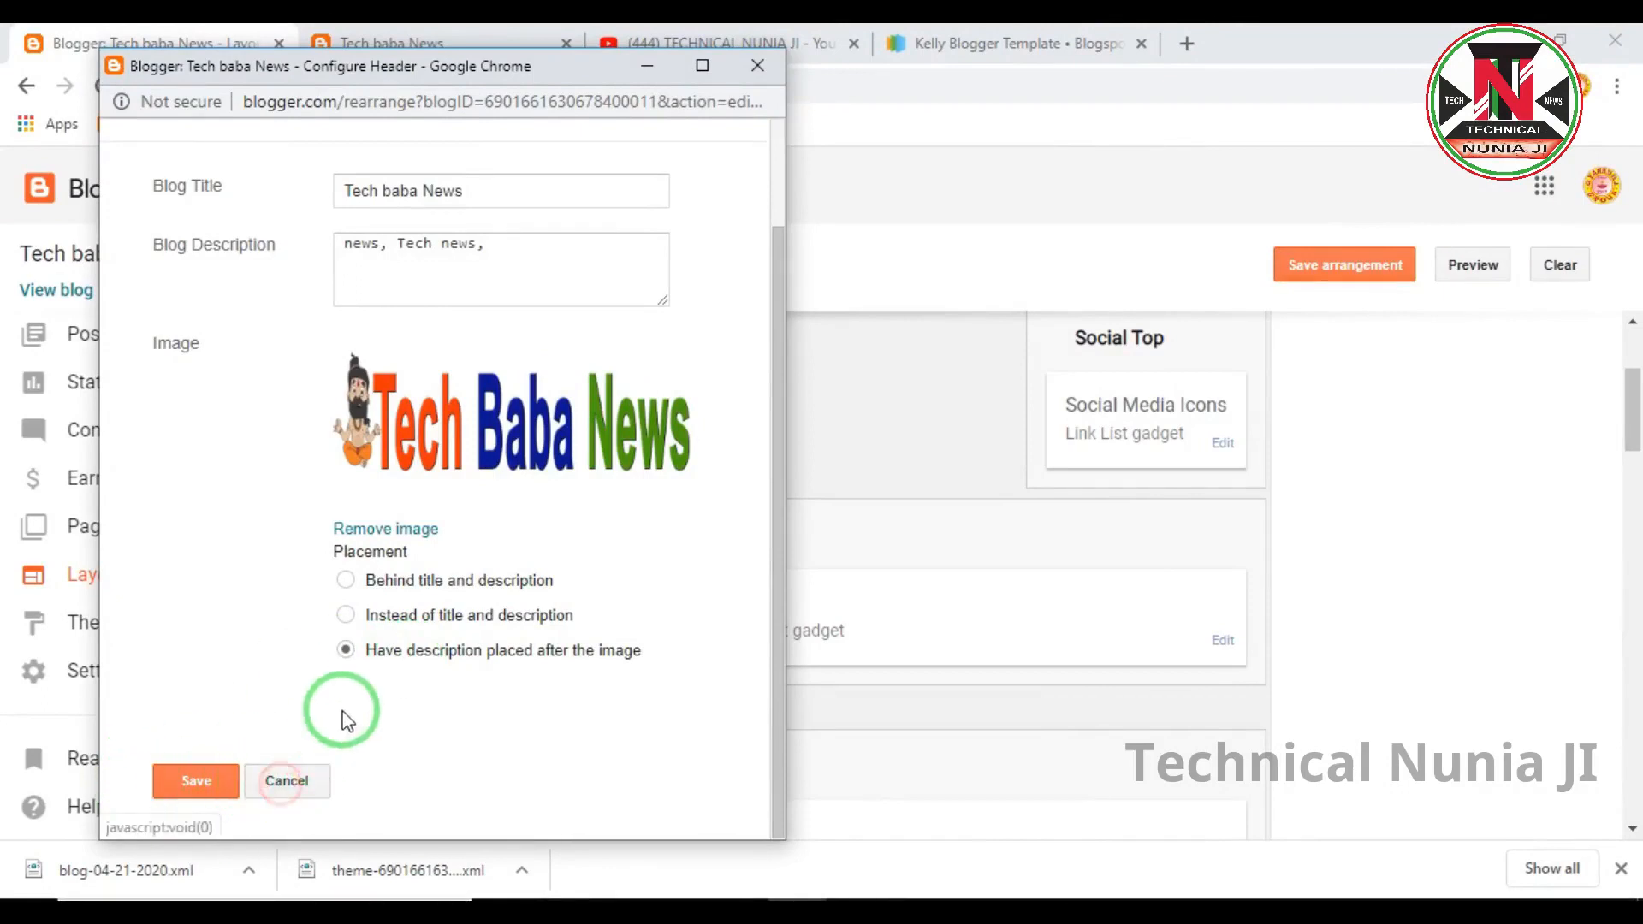
pyautogui.click(298, 780)
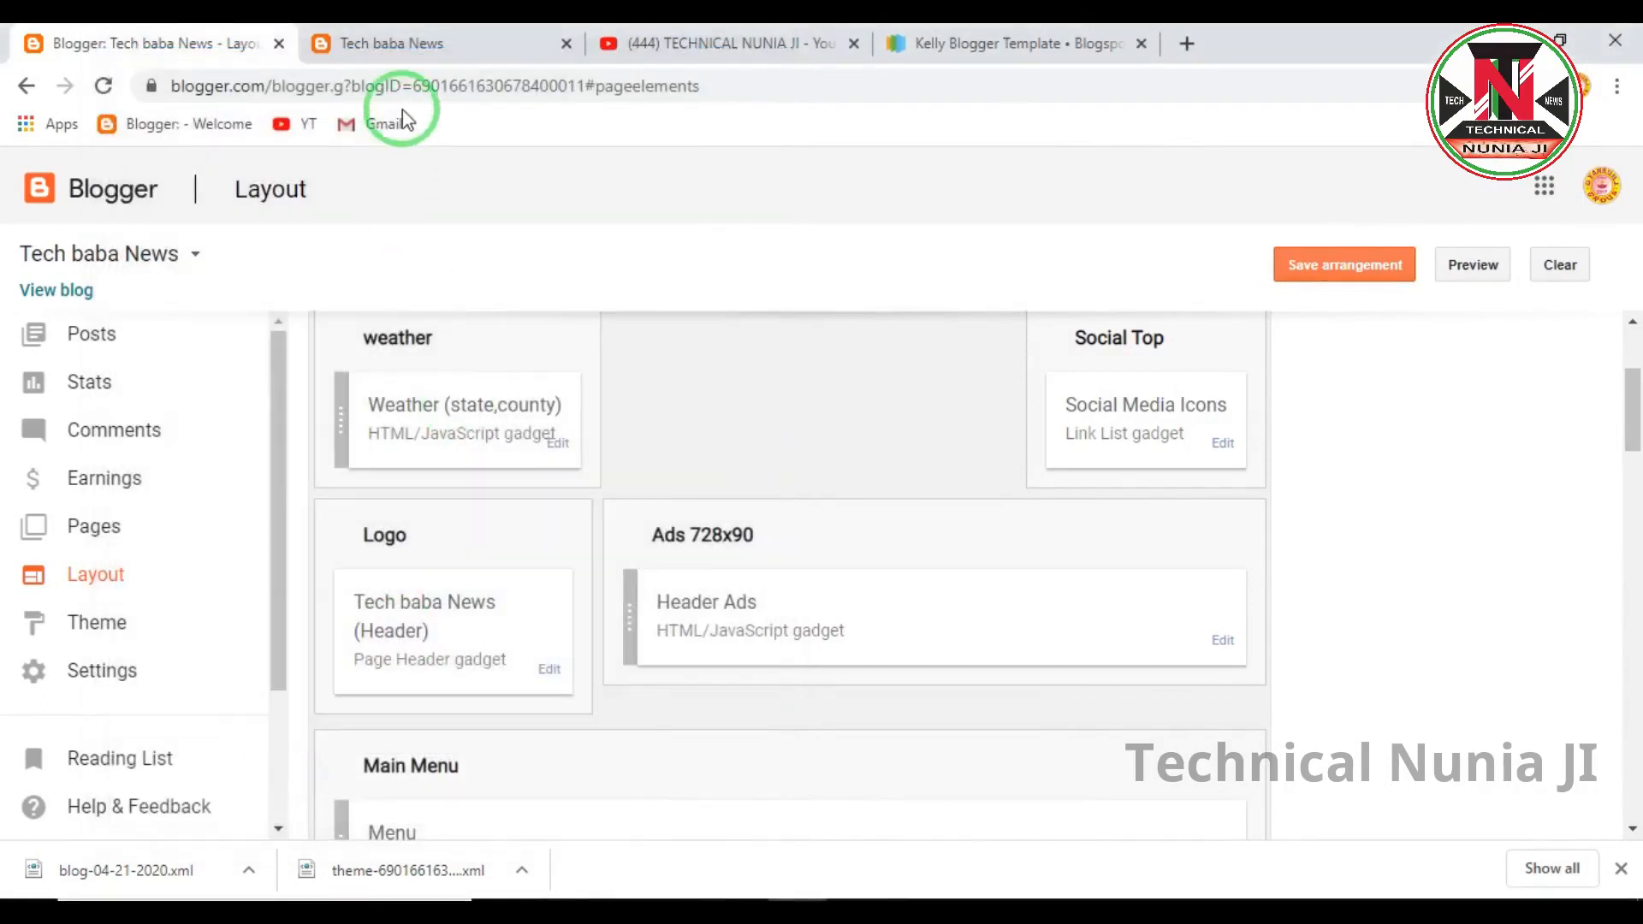
# Examine the logo area on the live Tech baba News blog and compare it with the header gadgets in the layout.
pyautogui.click(418, 47)
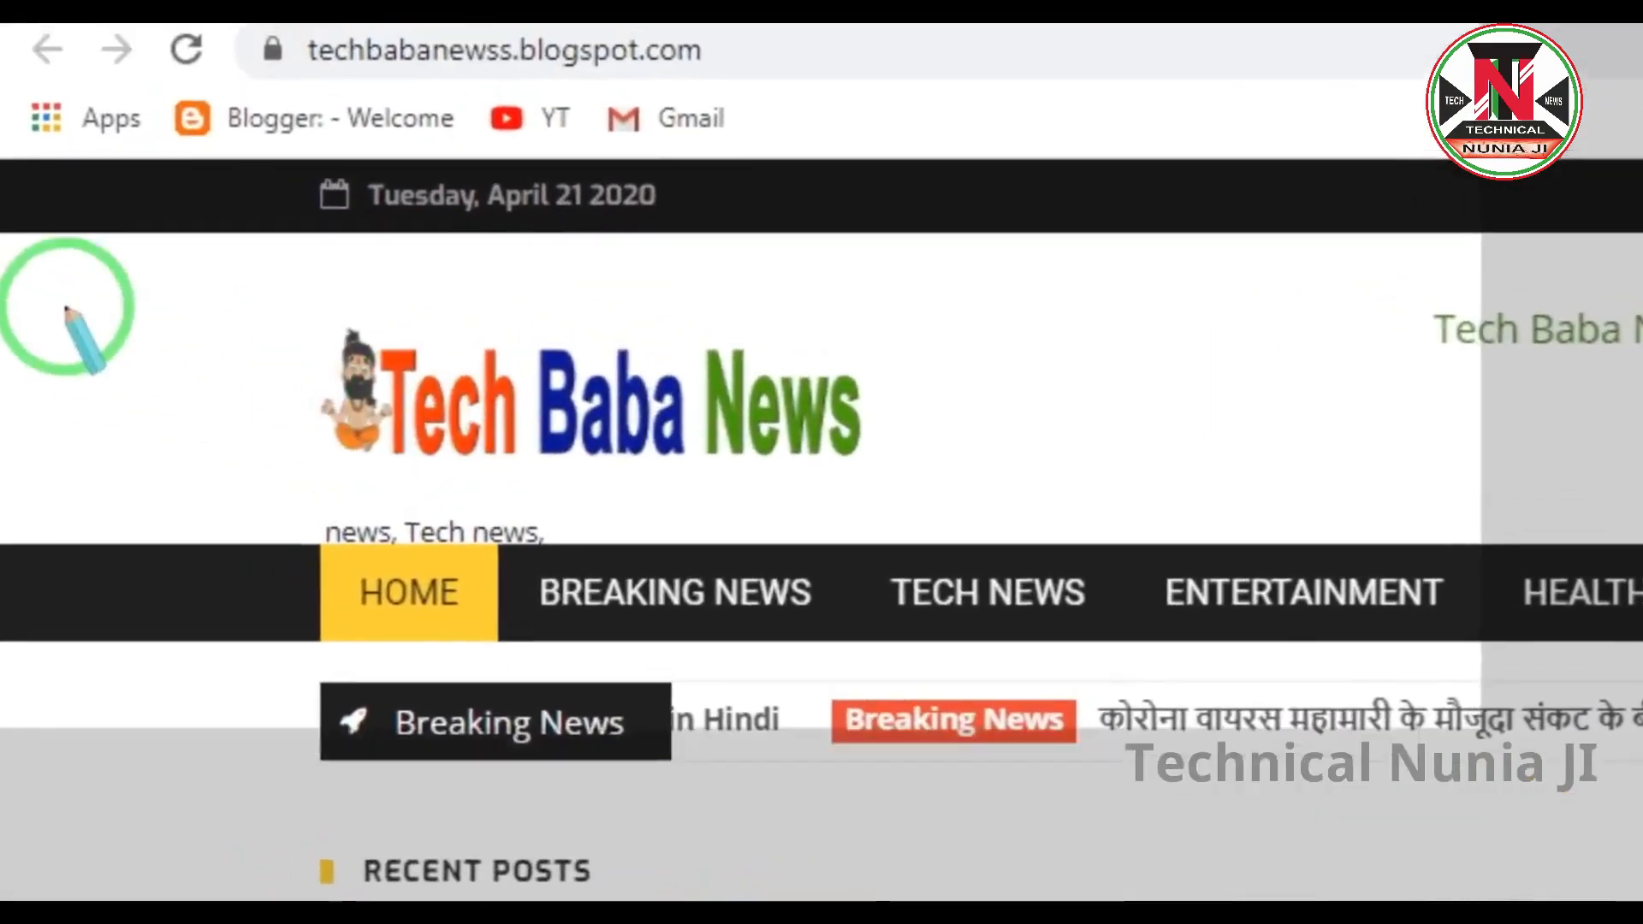
pyautogui.moveTo(68, 229)
pyautogui.mouseDown()
pyautogui.moveTo(177, 432)
pyautogui.moveTo(1115, 534)
pyautogui.mouseUp()
pyautogui.rightClick(969, 459)
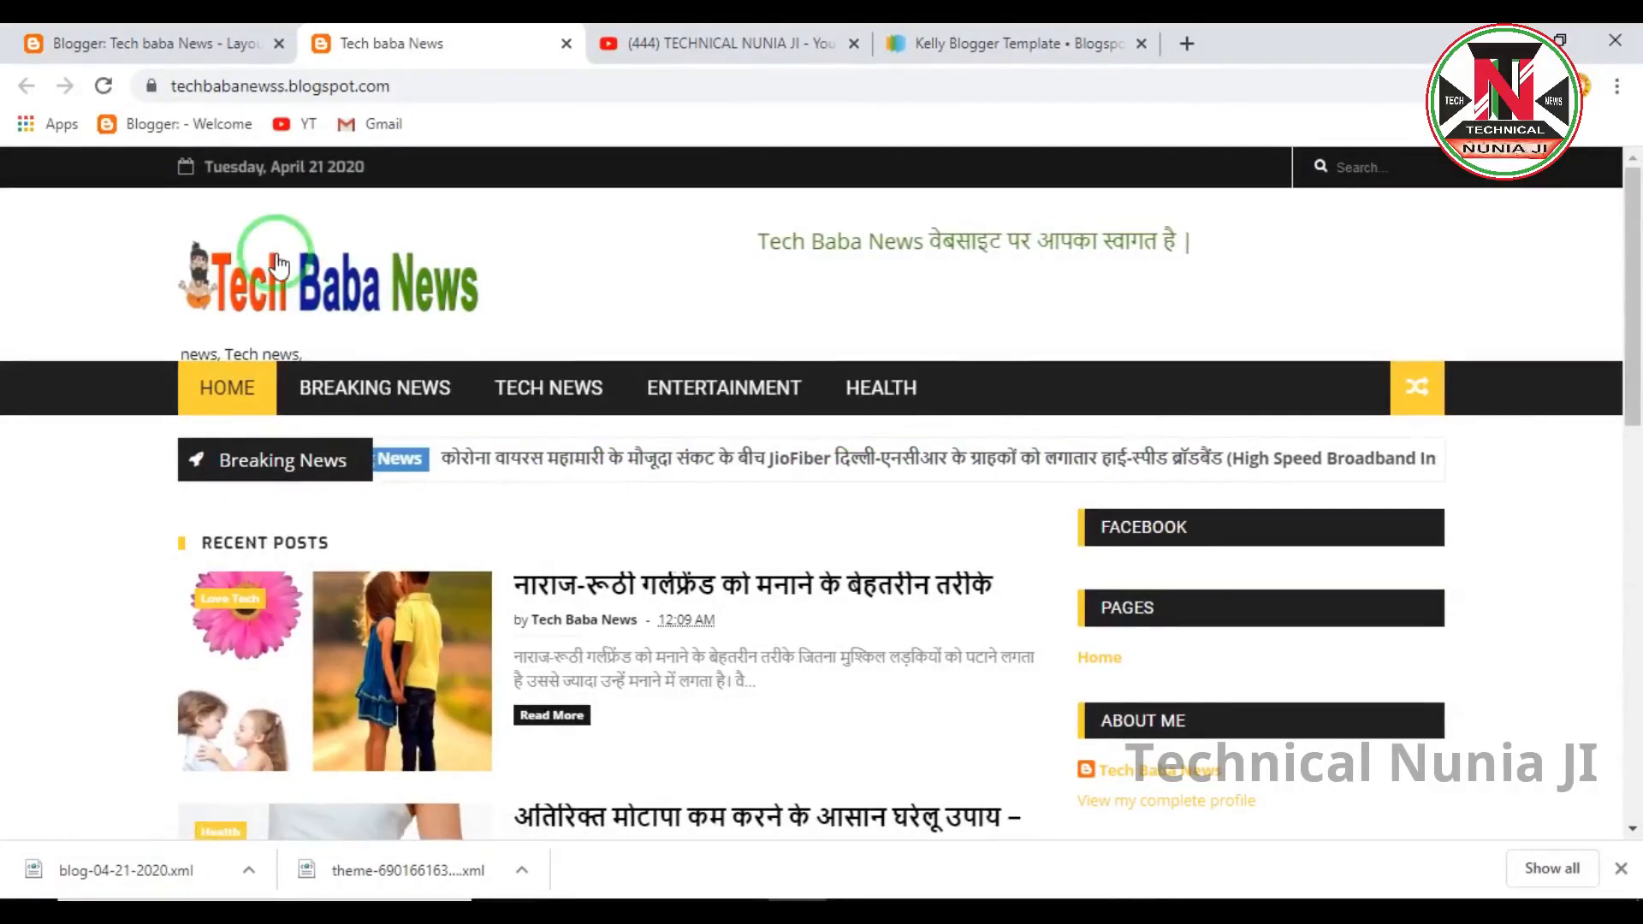
pyautogui.click(195, 44)
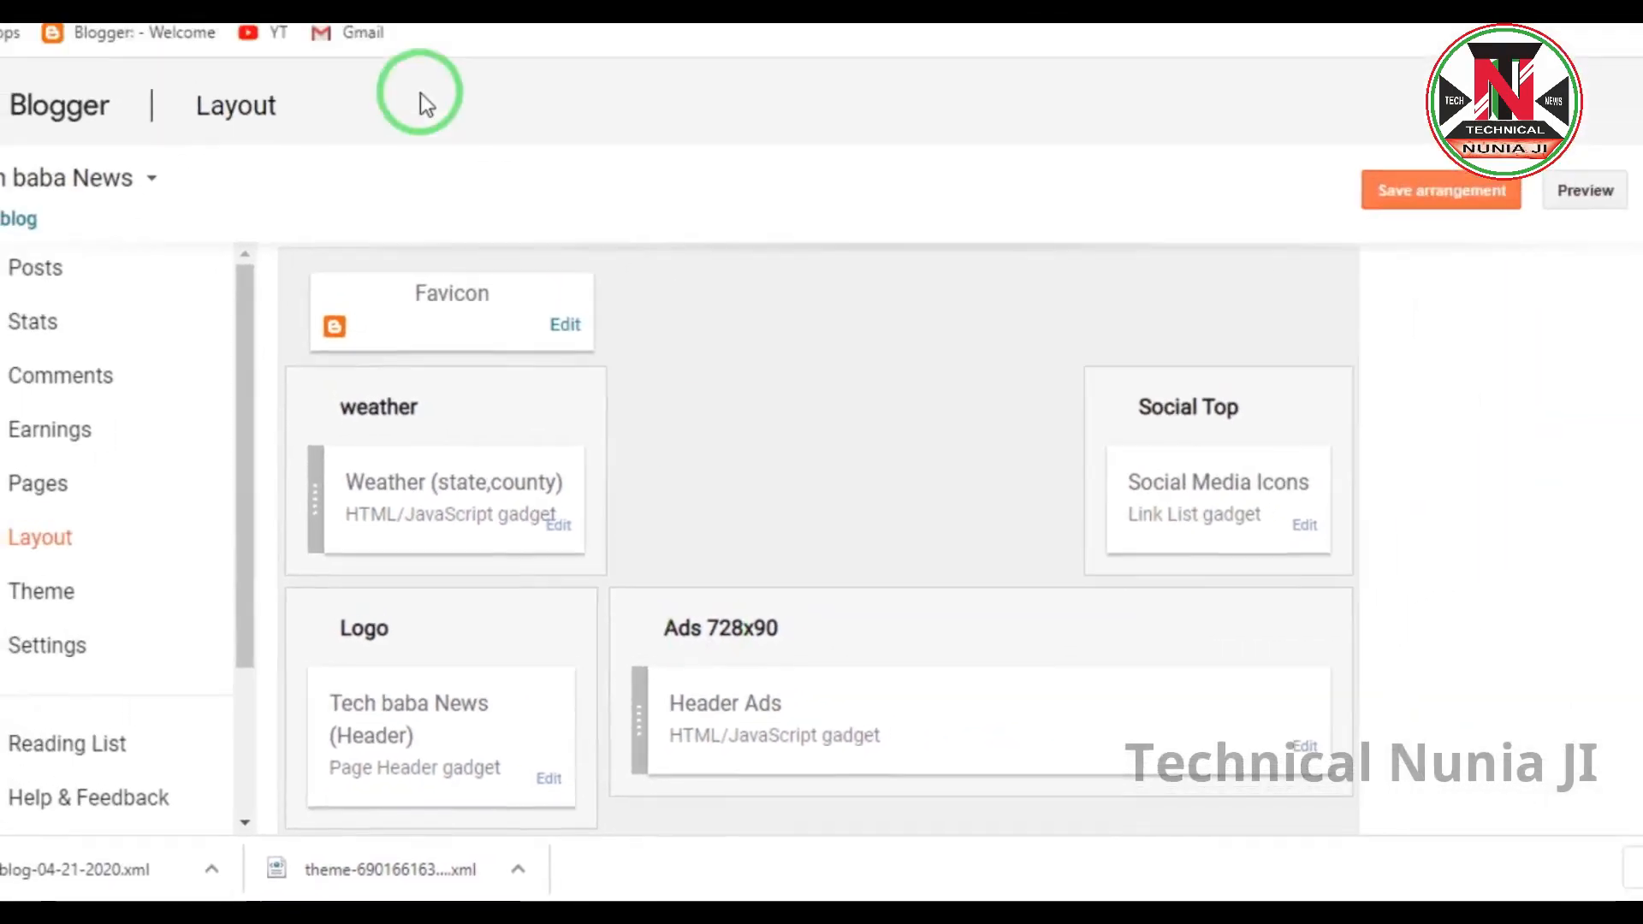
pyautogui.click(428, 28)
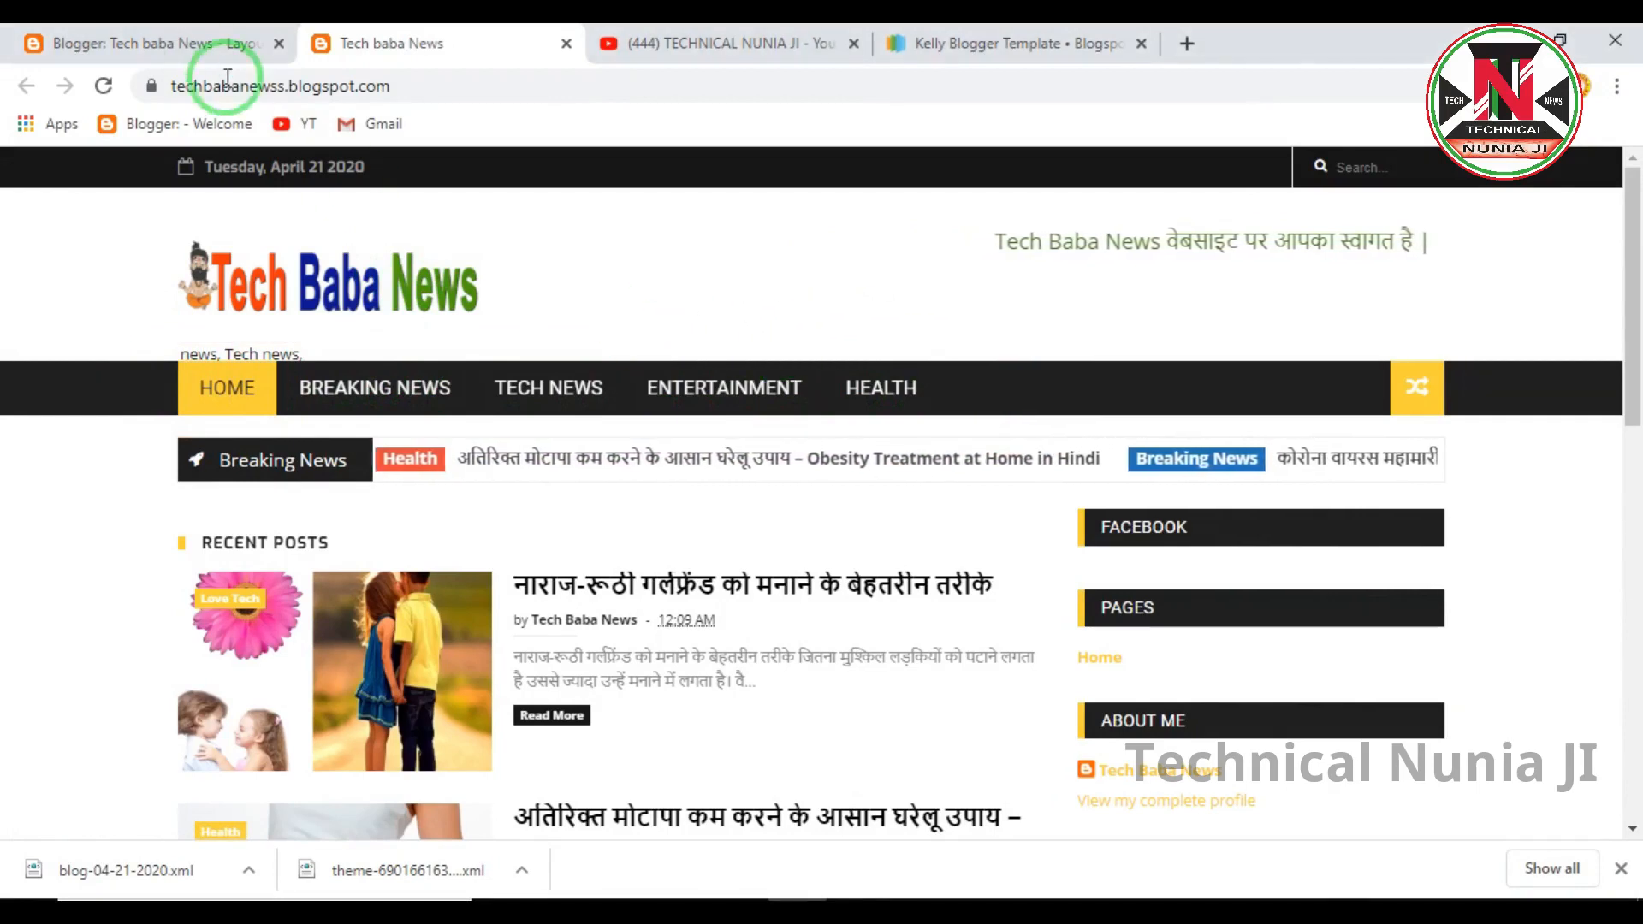
pyautogui.click(189, 40)
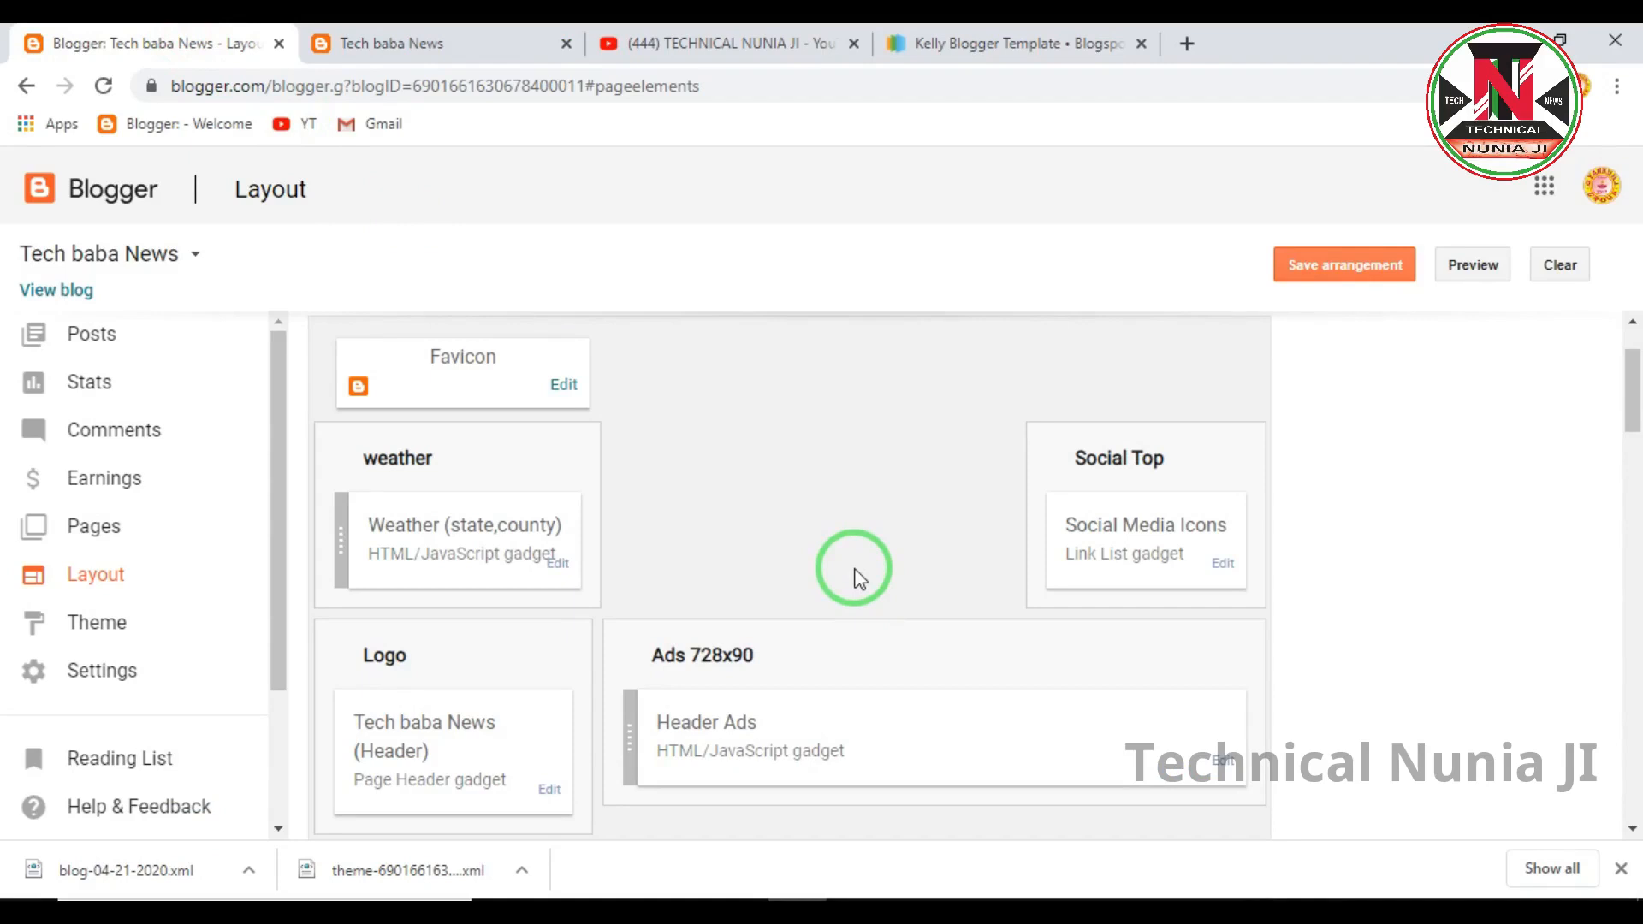
# Open the link list settings of the Menu gadget in the layout's Main Menu section.
pyautogui.scroll(2, 859, 578)
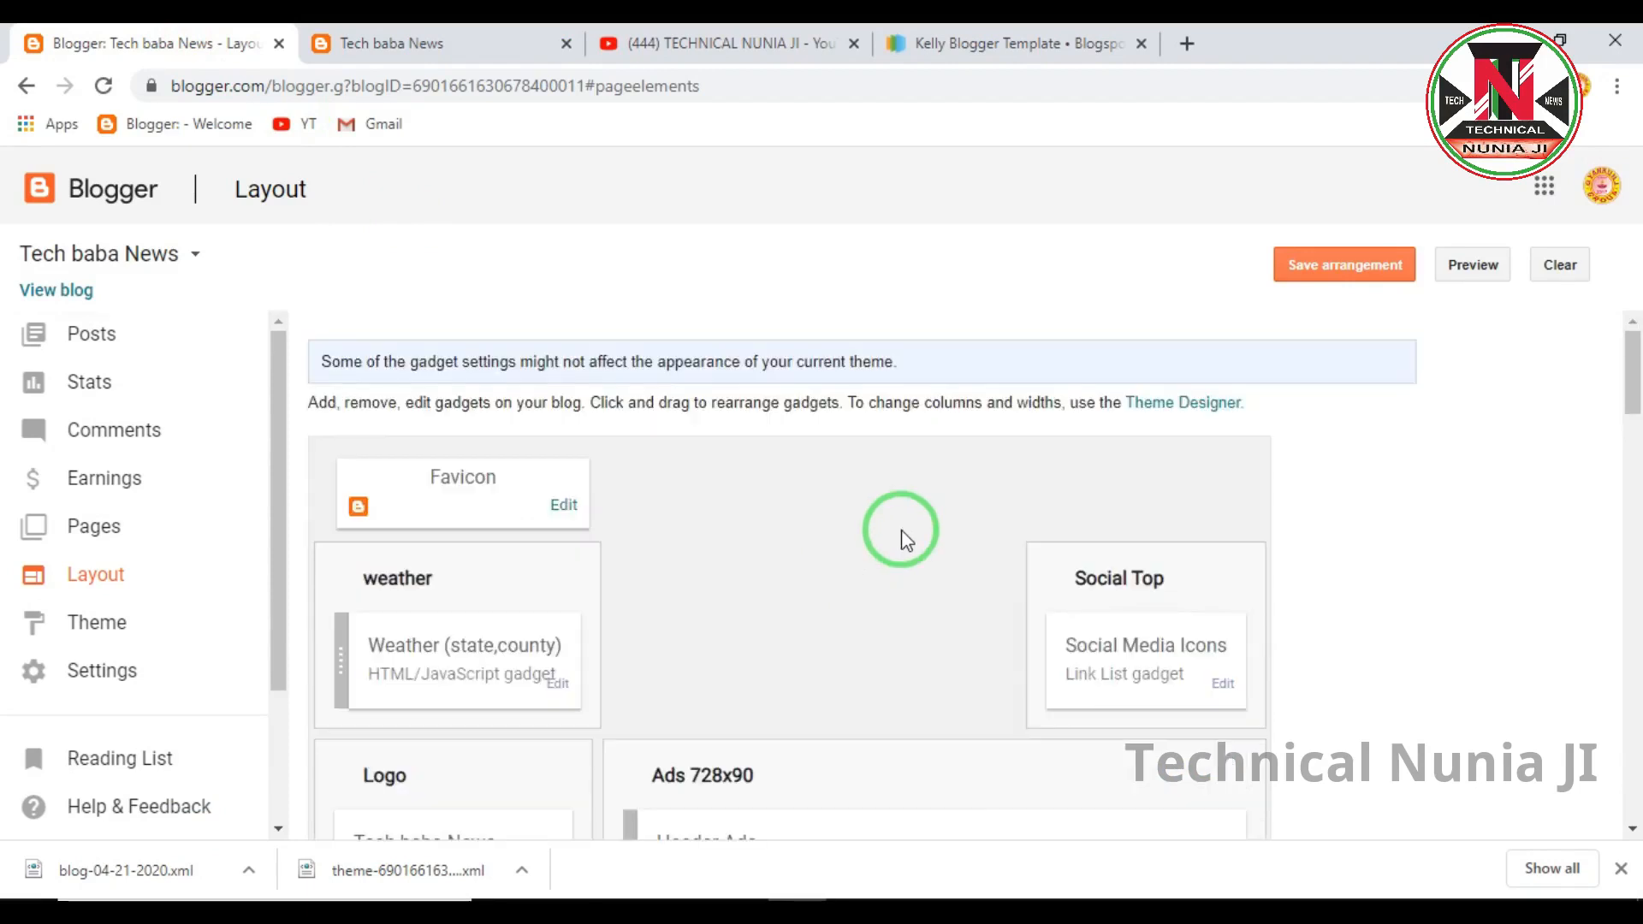
pyautogui.scroll(-4, 890, 539)
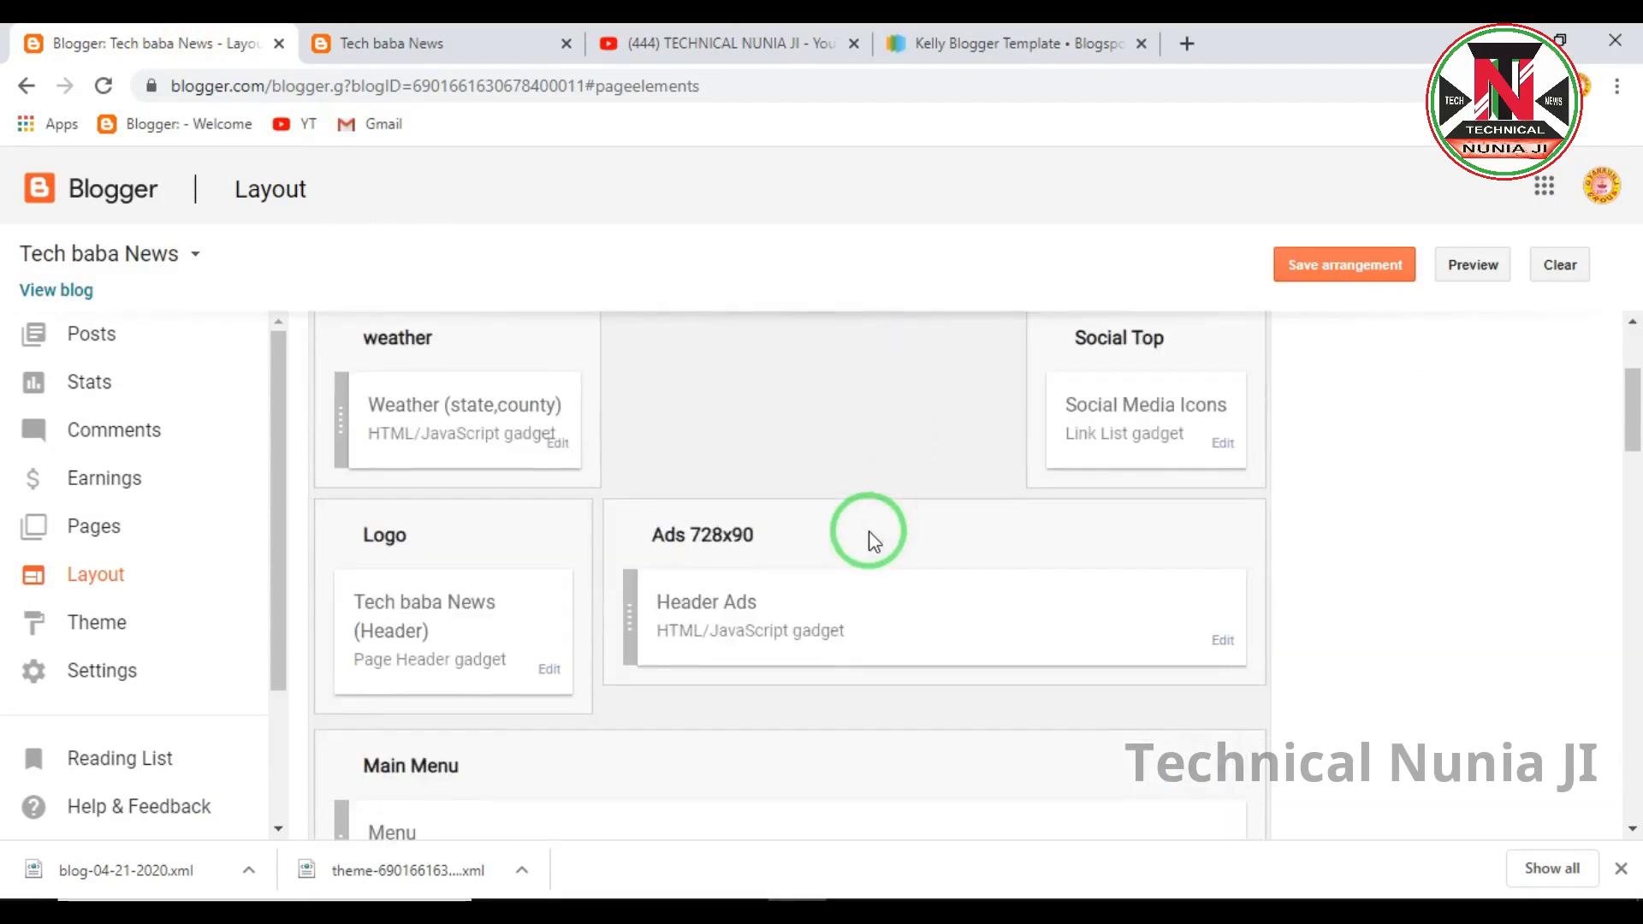
pyautogui.scroll(-4, 871, 538)
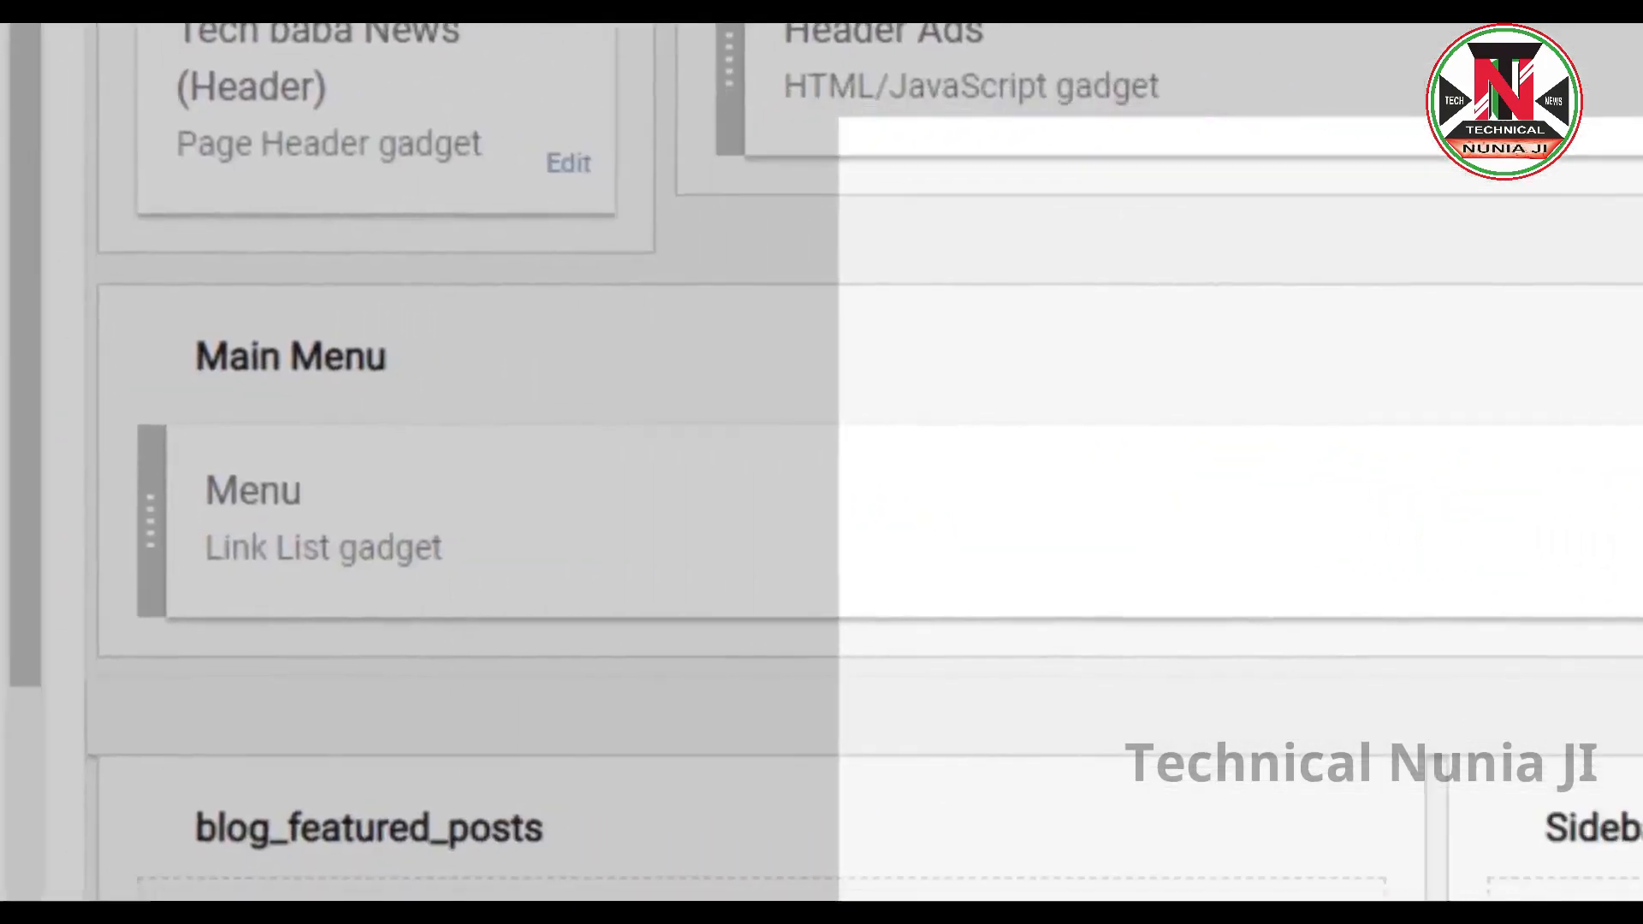
pyautogui.click(943, 472)
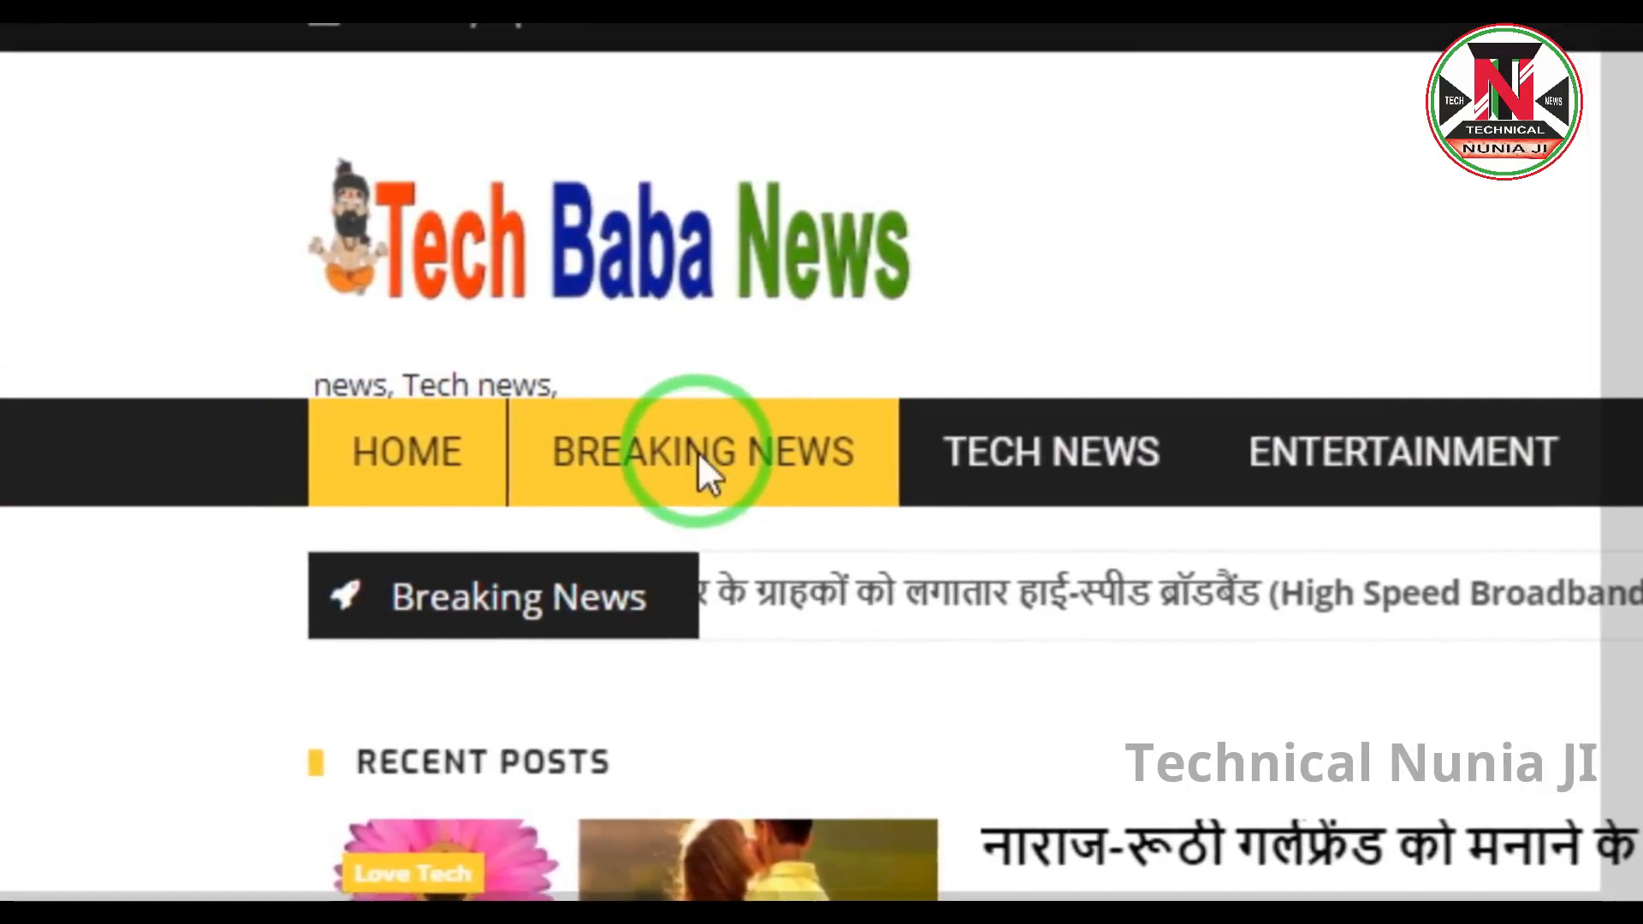
# Check the Breaking News category page on the live blog and return to the Menu gadget's link list settings.
pyautogui.click(700, 455)
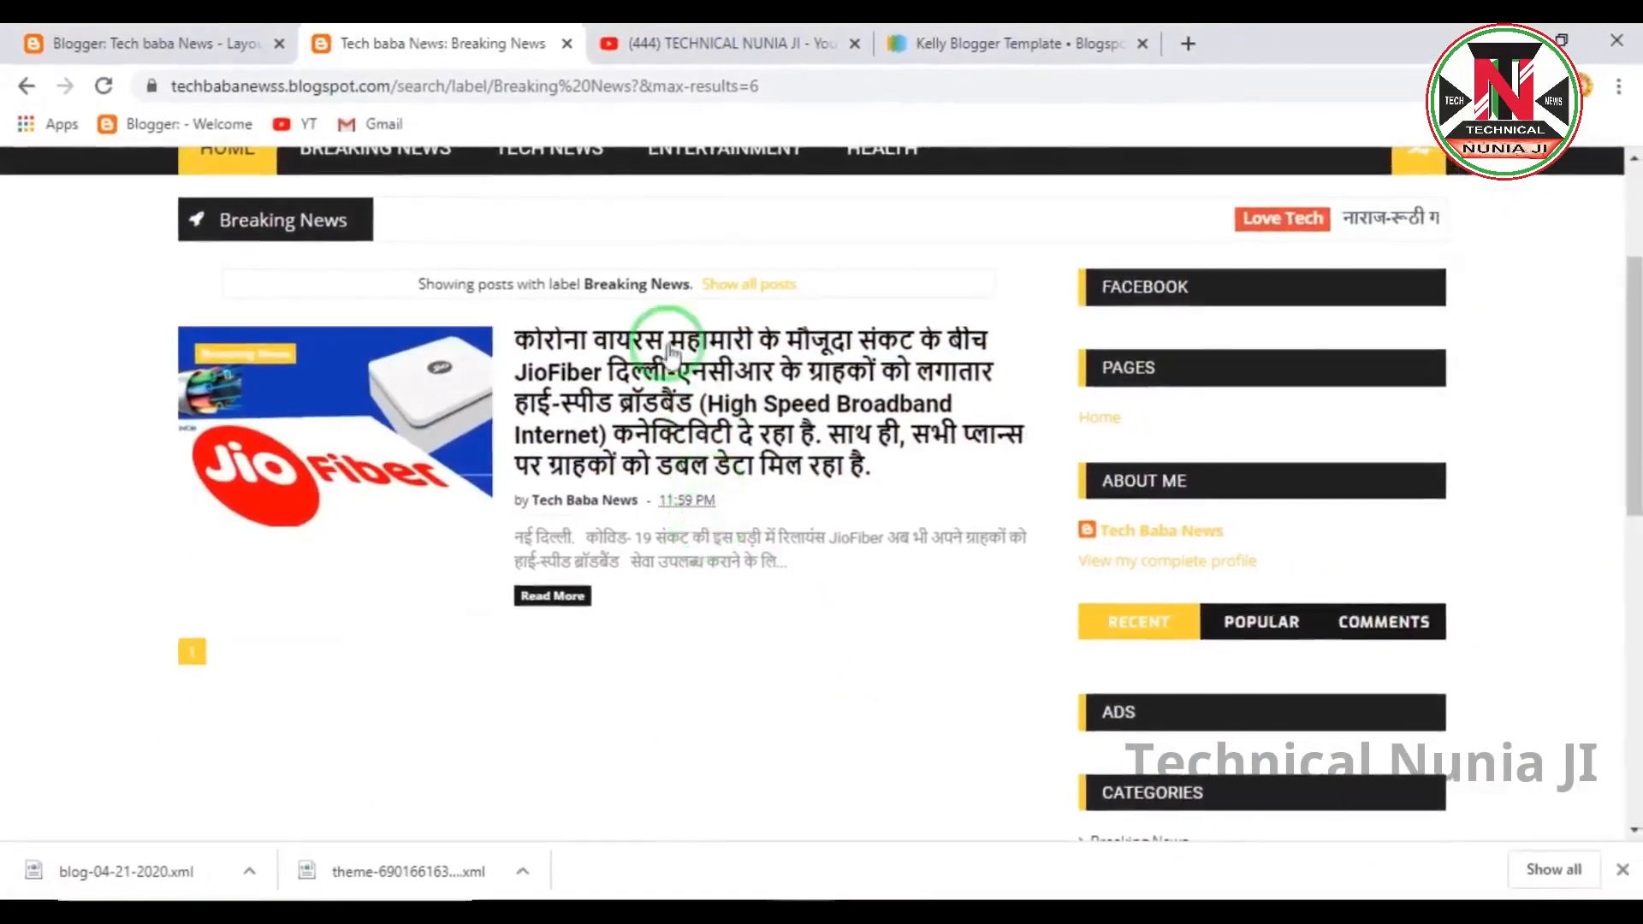
pyautogui.click(205, 44)
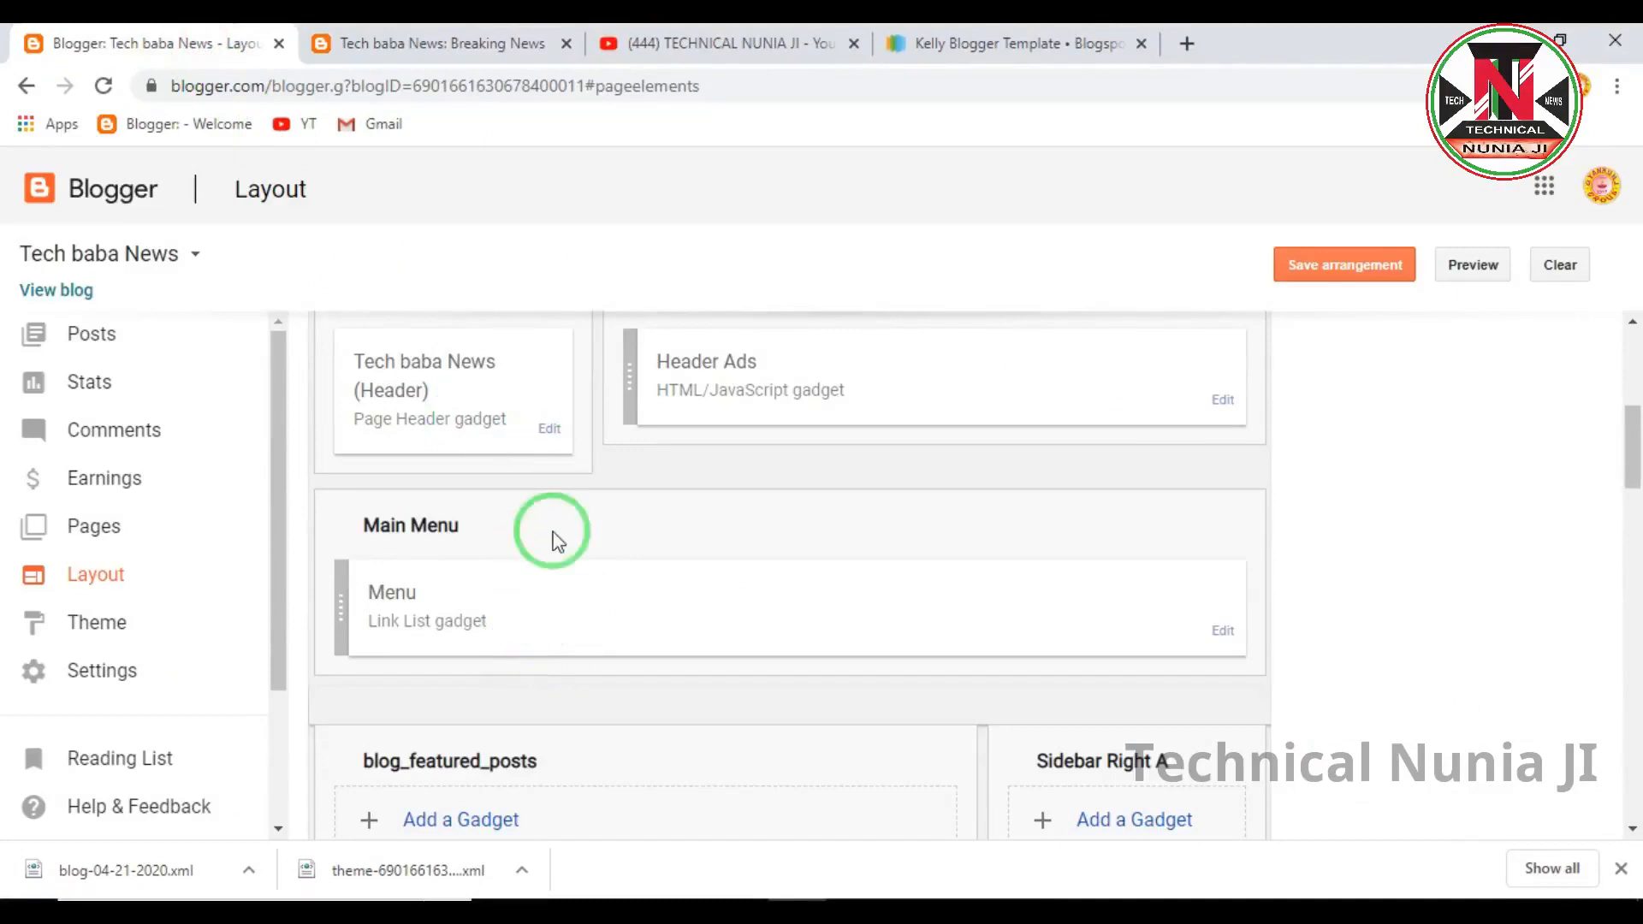
pyautogui.click(919, 849)
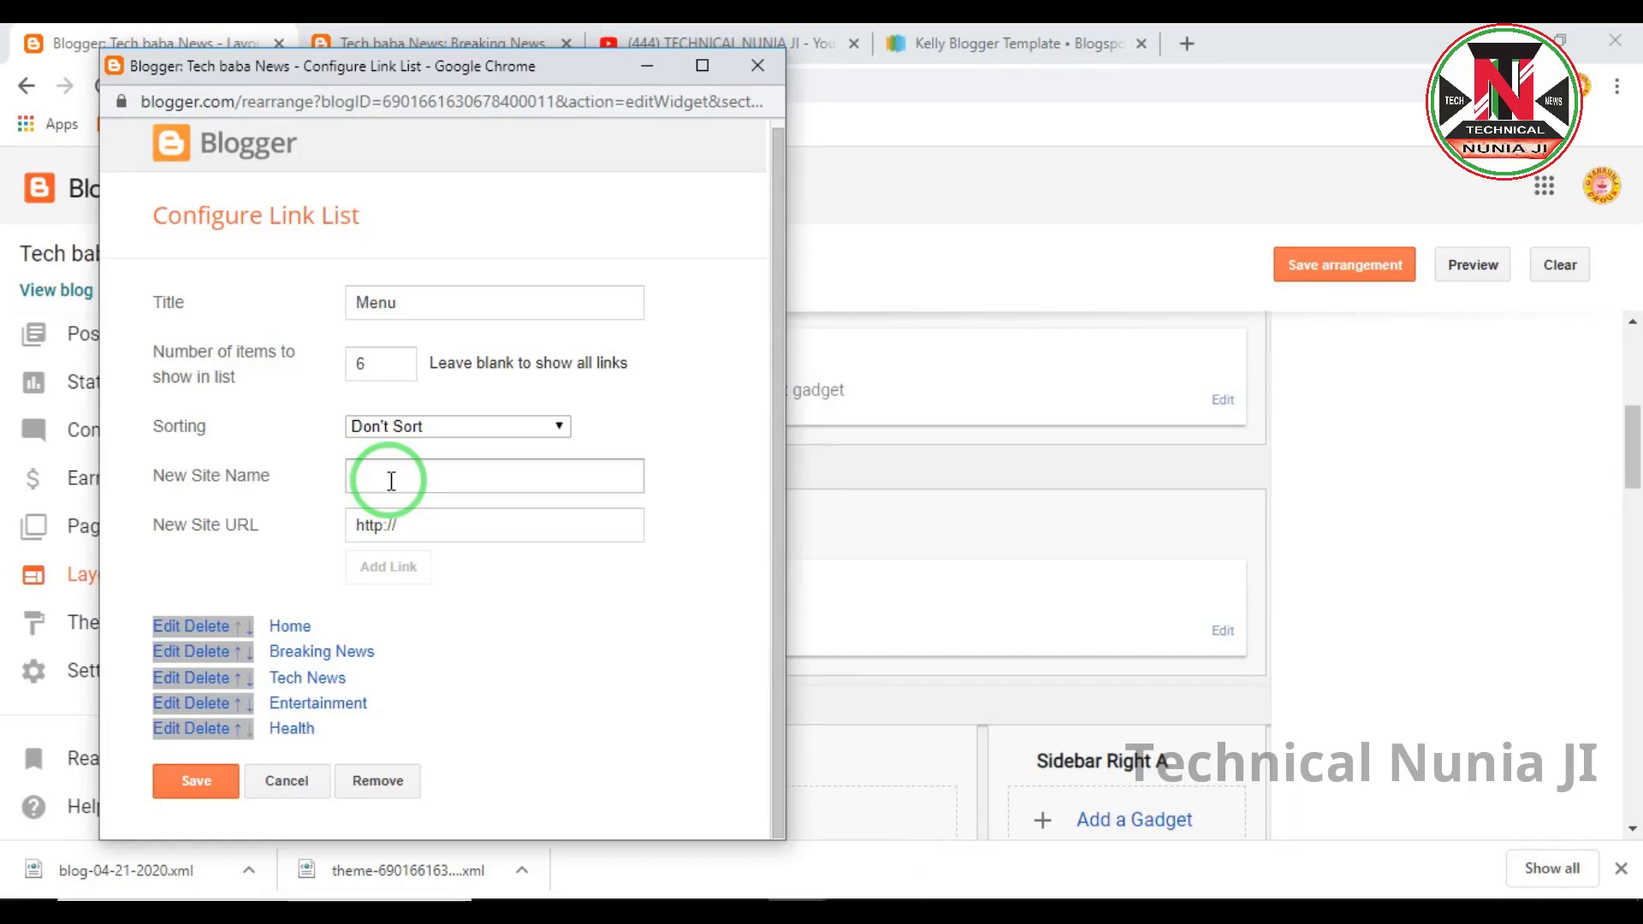
# Review the live blog's navigation menu and enter demo as the new site name in the Menu gadget's link list settings.
pyautogui.click(389, 43)
pyautogui.scroll(5, 685, 257)
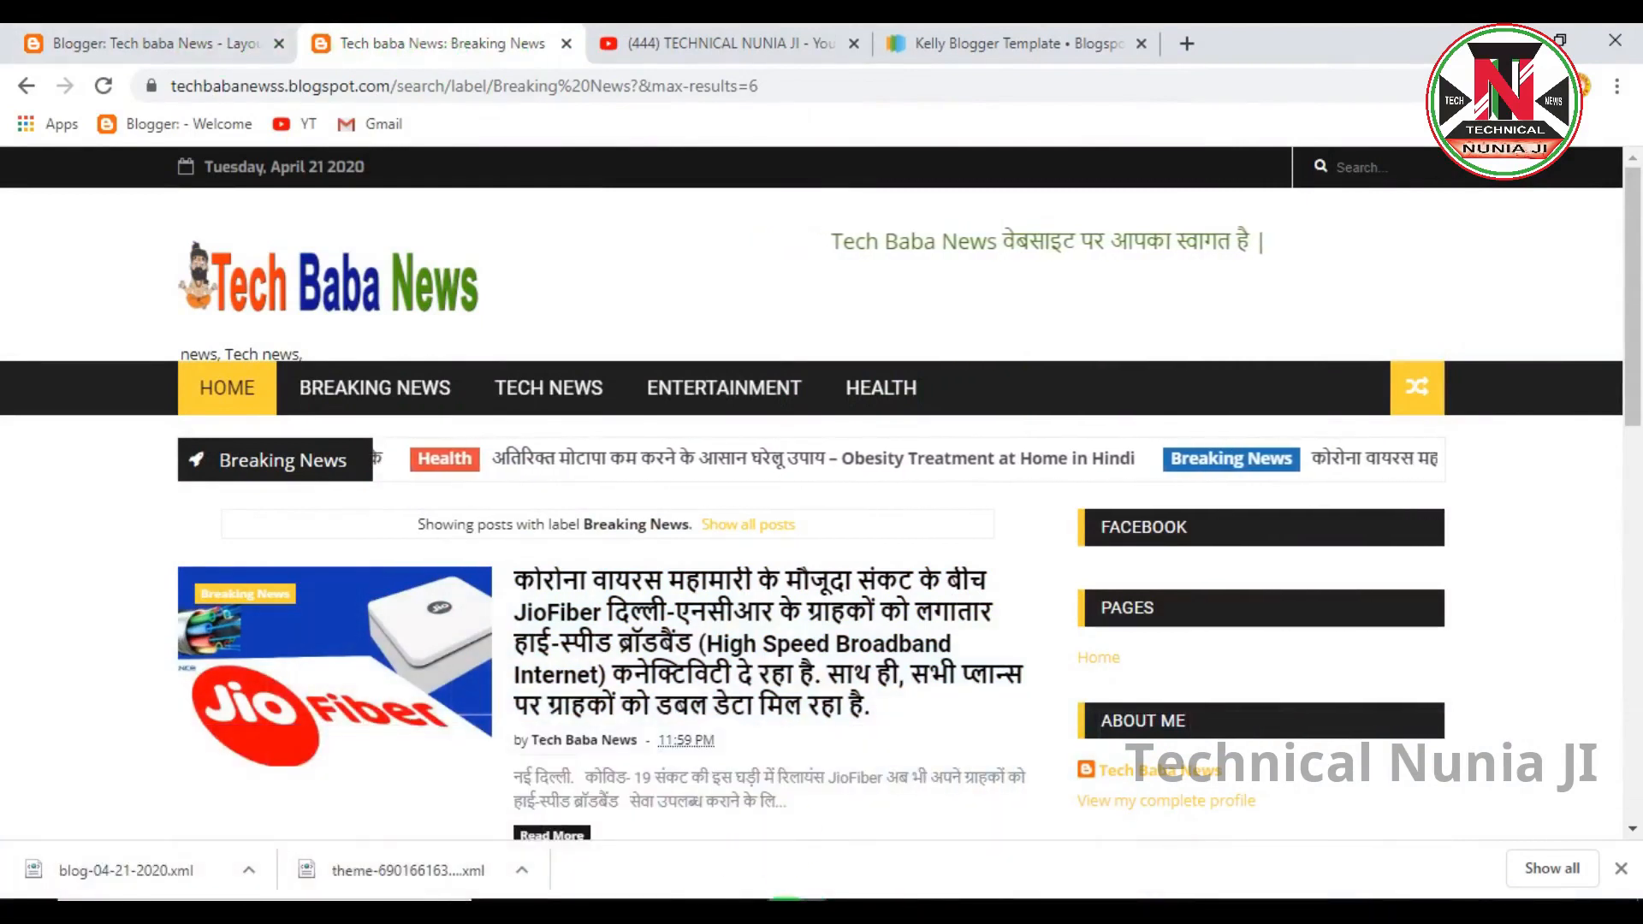
pyautogui.click(903, 856)
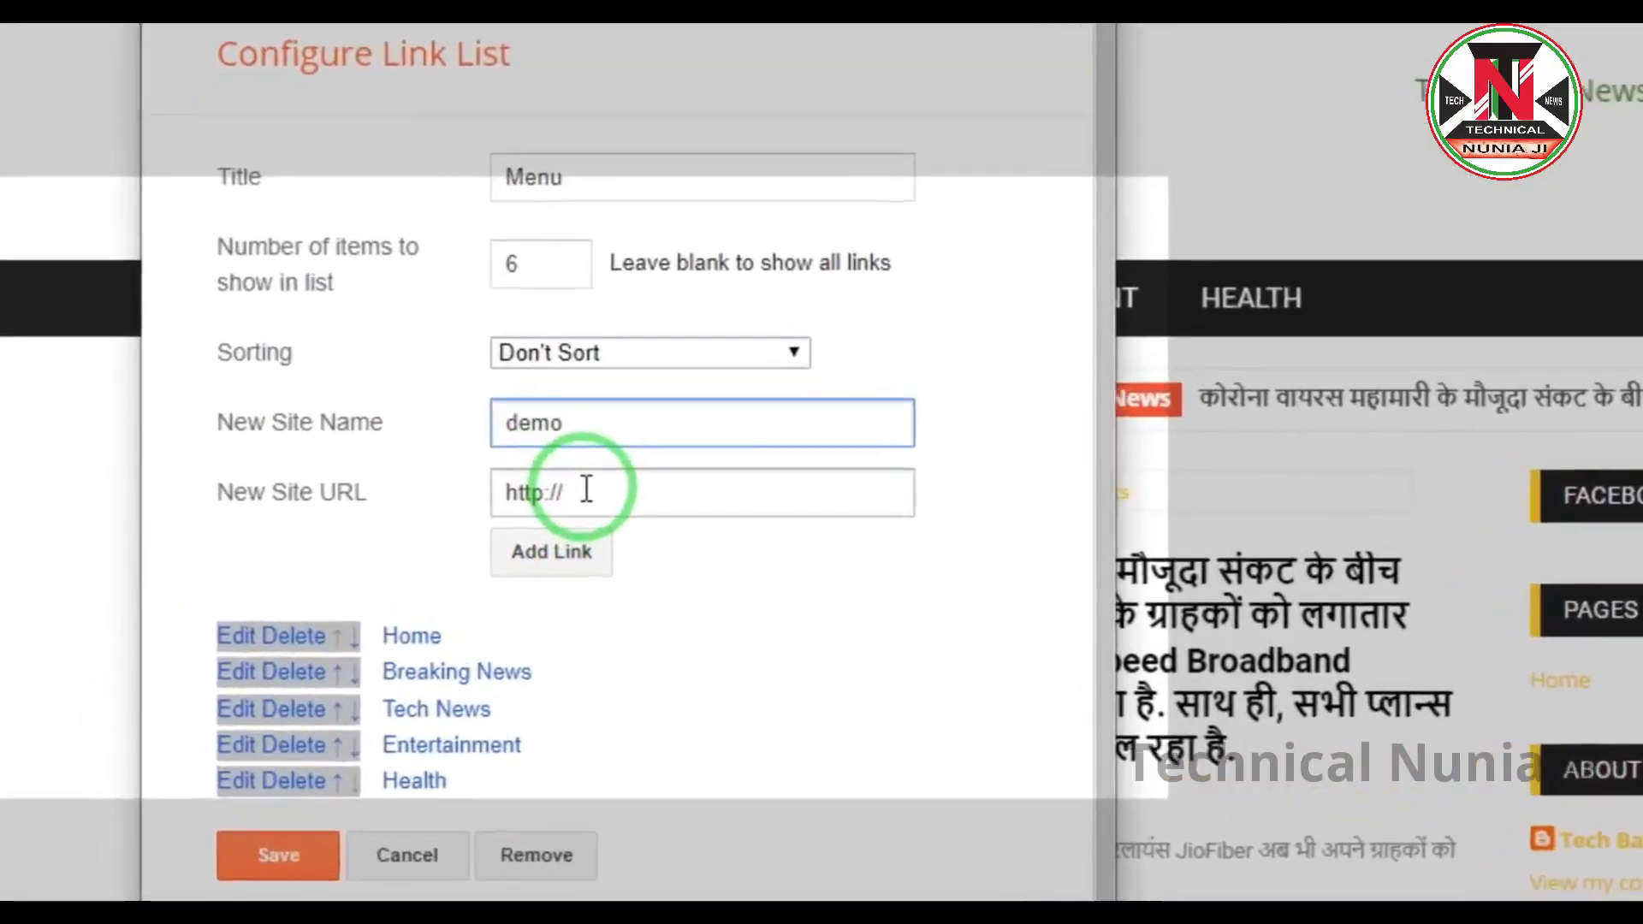
pyautogui.hotkey('ctrl', 'alt', 'd')
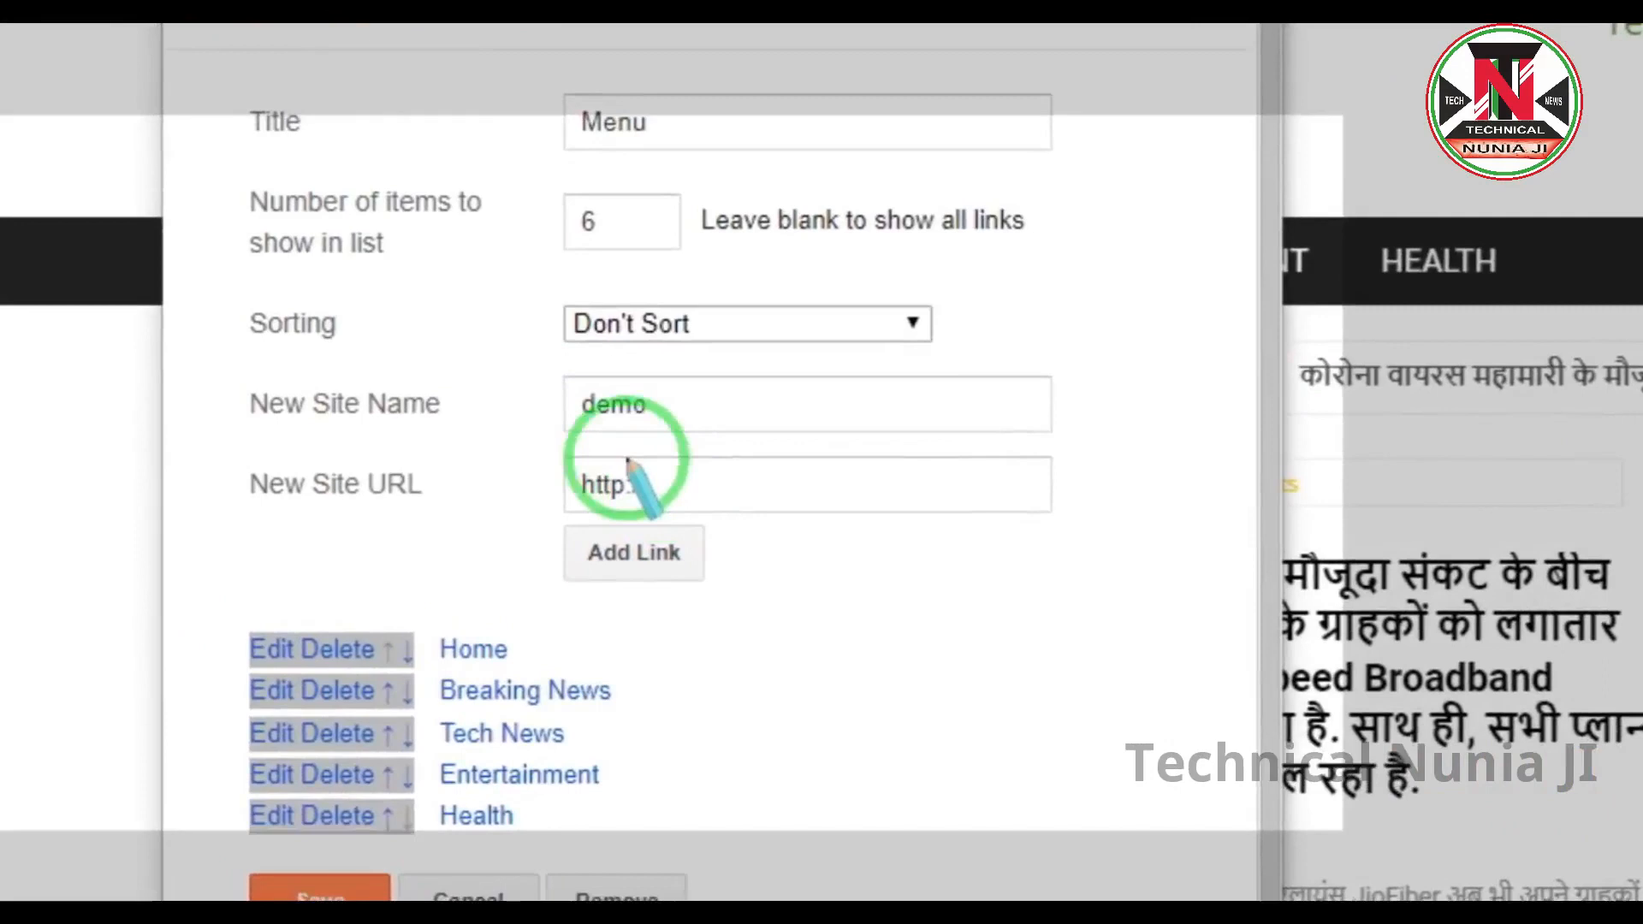
pyautogui.moveTo(336, 497); pyautogui.dragTo(350, 524)
pyautogui.moveTo(621, 494); pyautogui.dragTo(1038, 518)
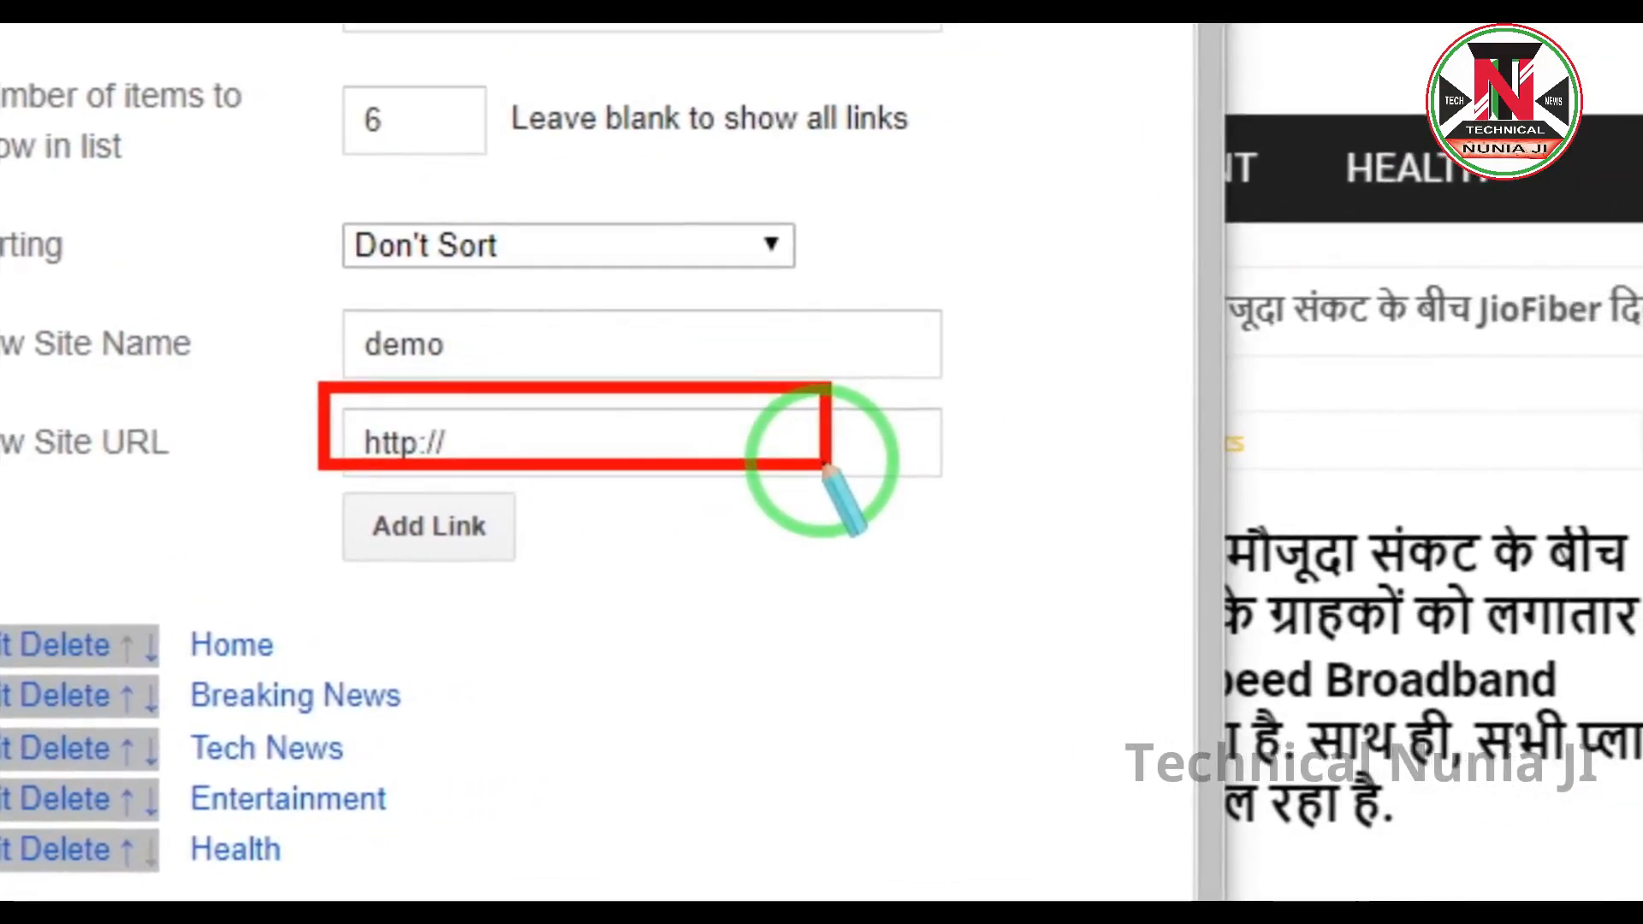
pyautogui.rightClick(825, 506)
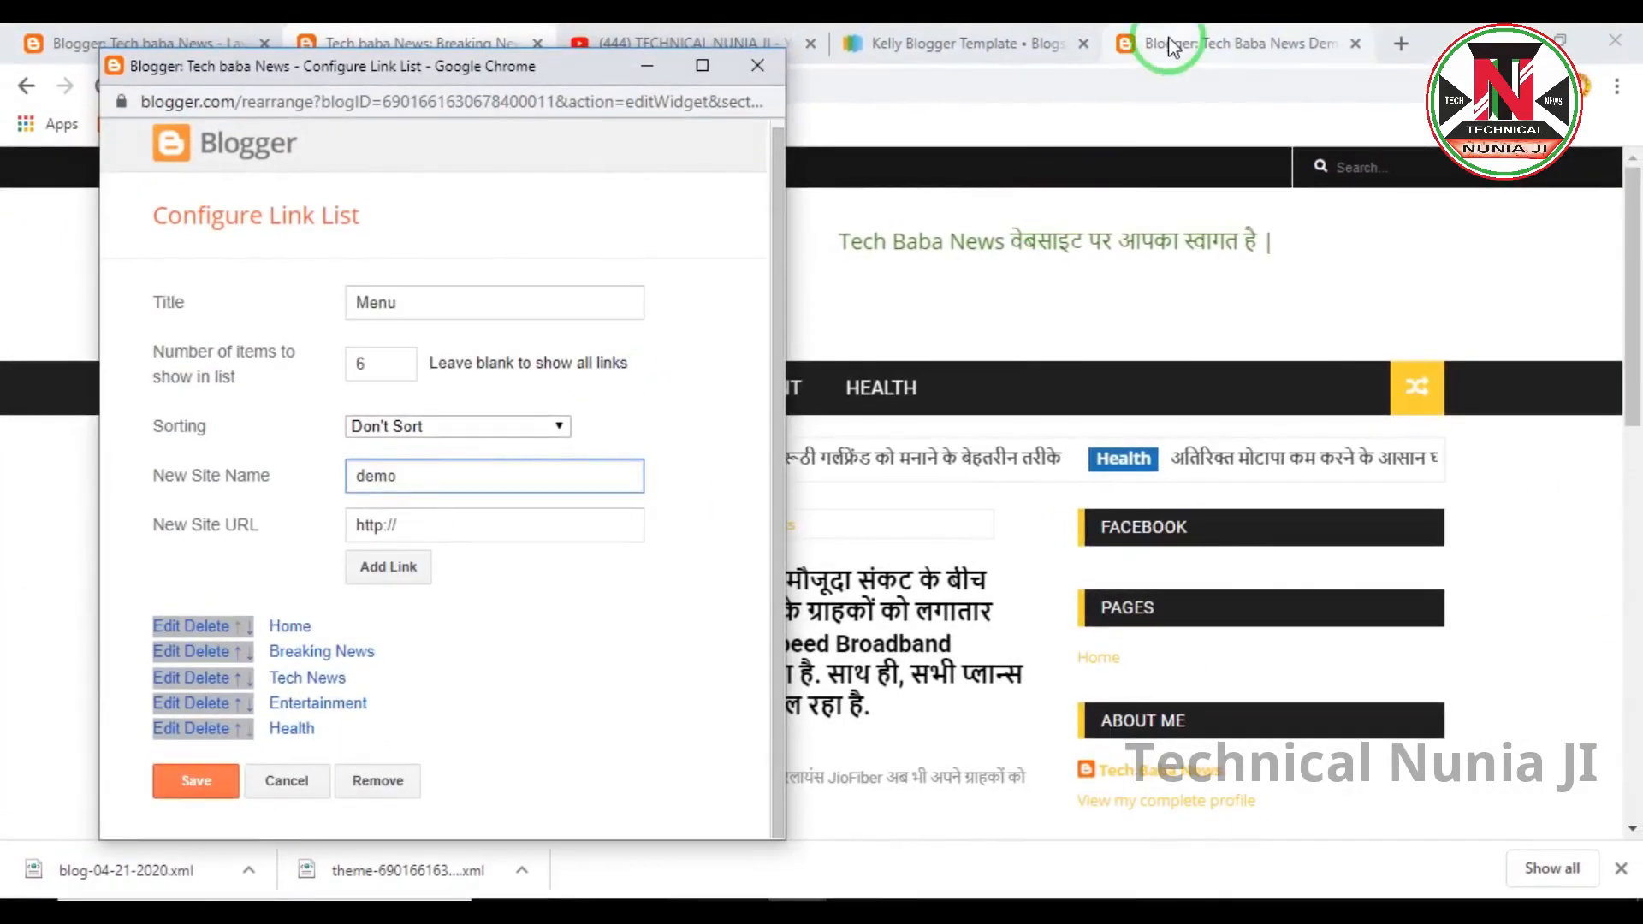
# Copy the link address of the Love Tech category from the live blog's Categories list and return to the Menu gadget's settings.
pyautogui.click(1170, 45)
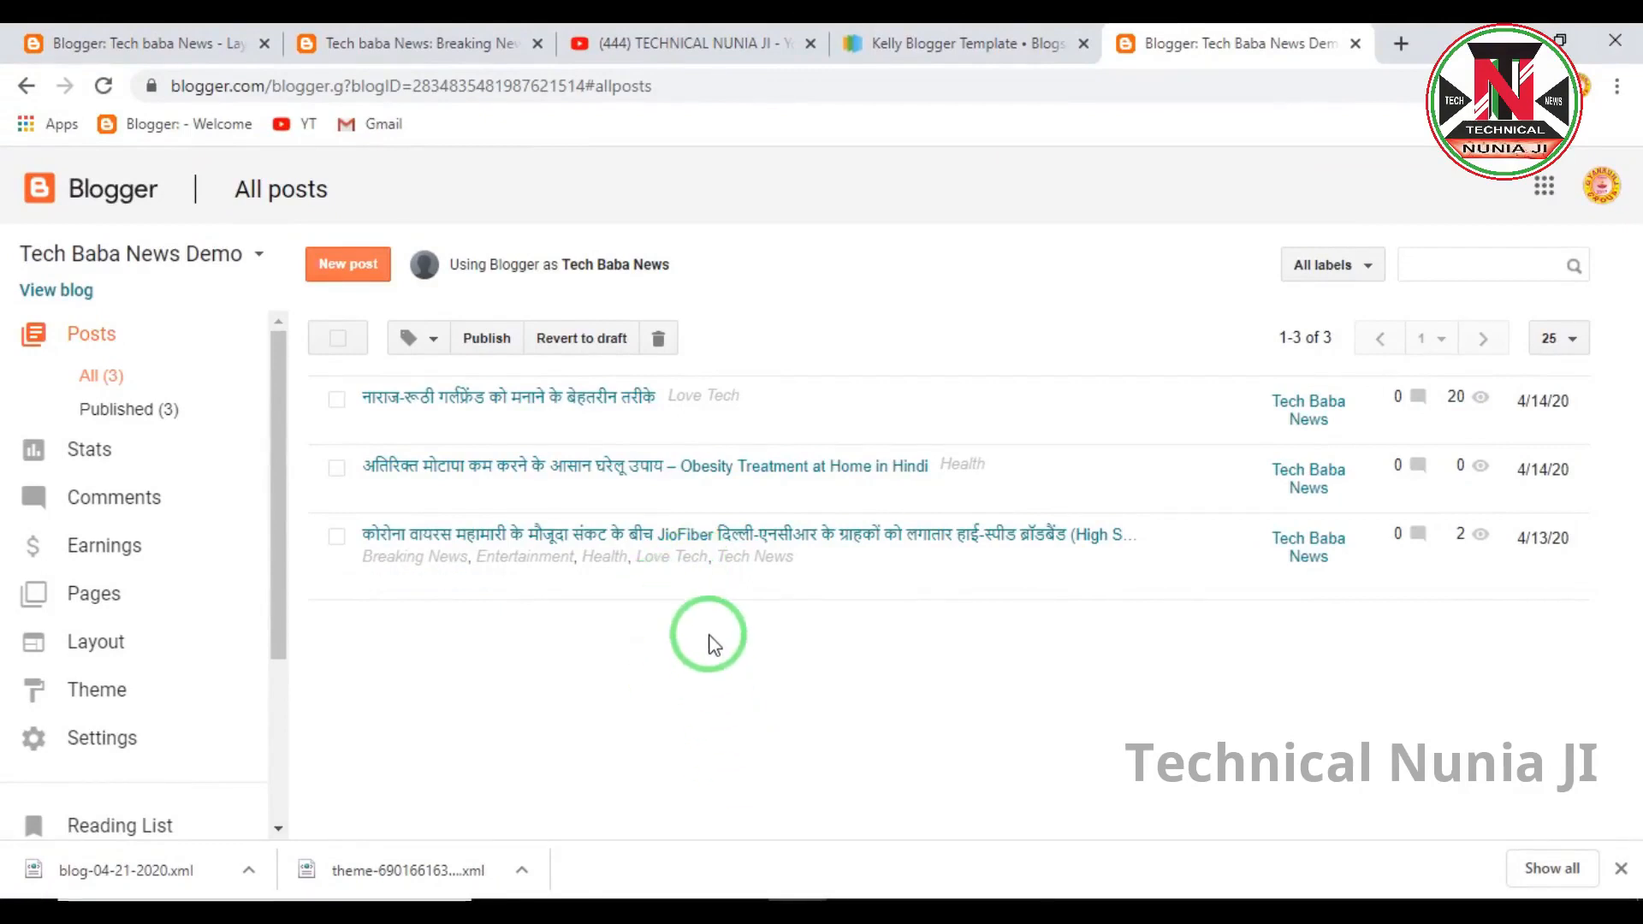
pyautogui.click(417, 46)
pyautogui.scroll(-5, 1065, 552)
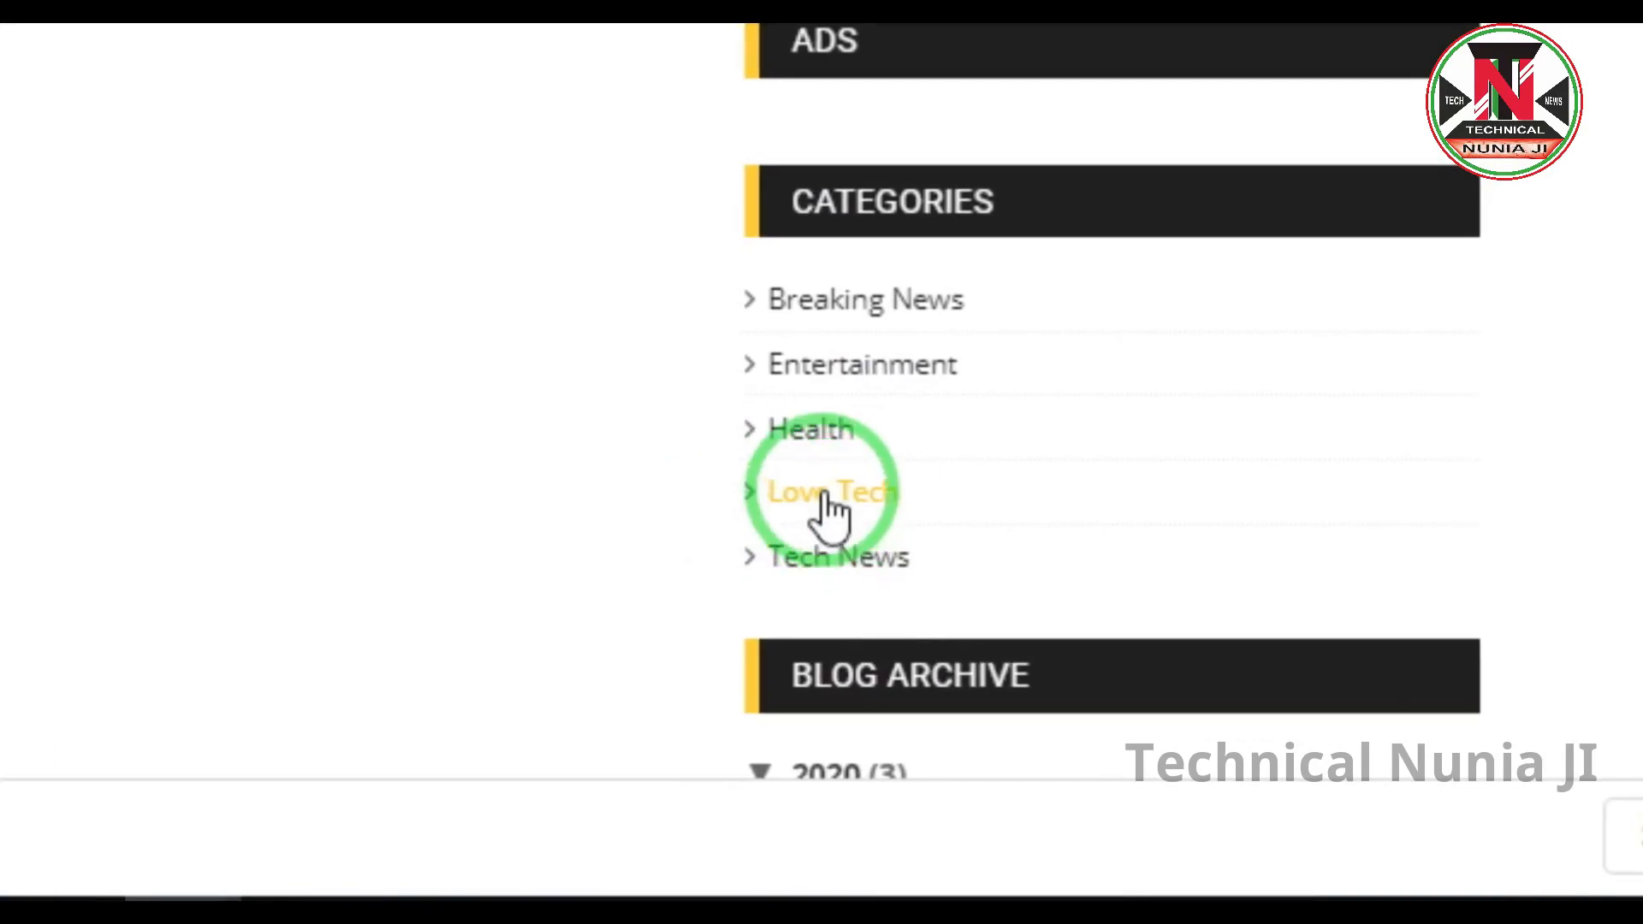
pyautogui.rightClick(824, 495)
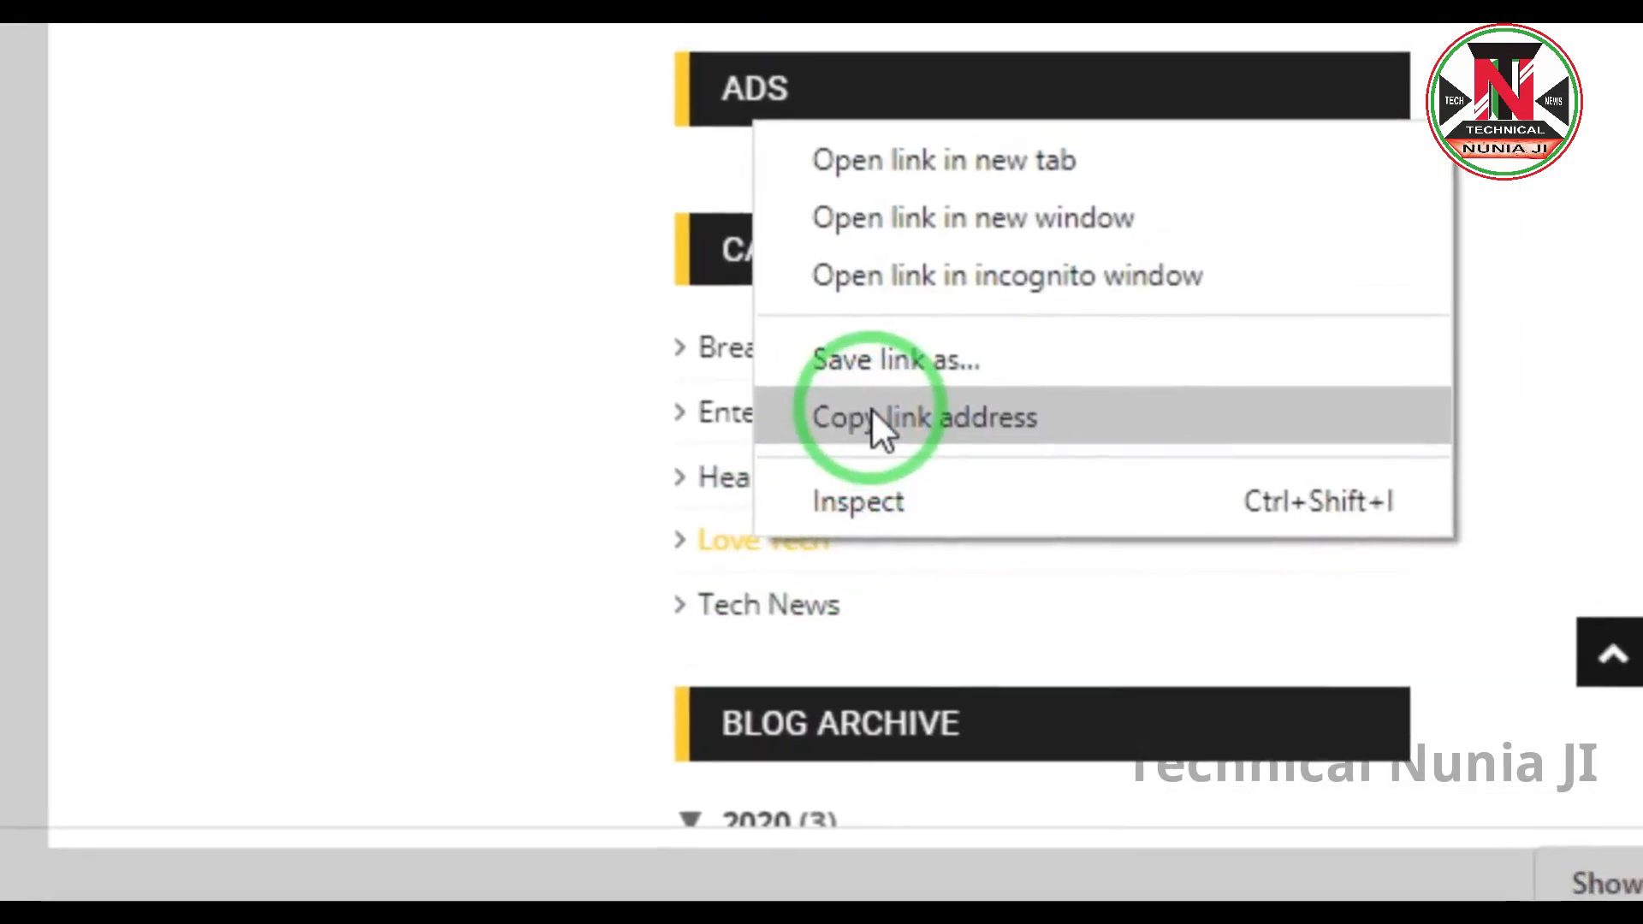
pyautogui.click(856, 438)
pyautogui.click(177, 37)
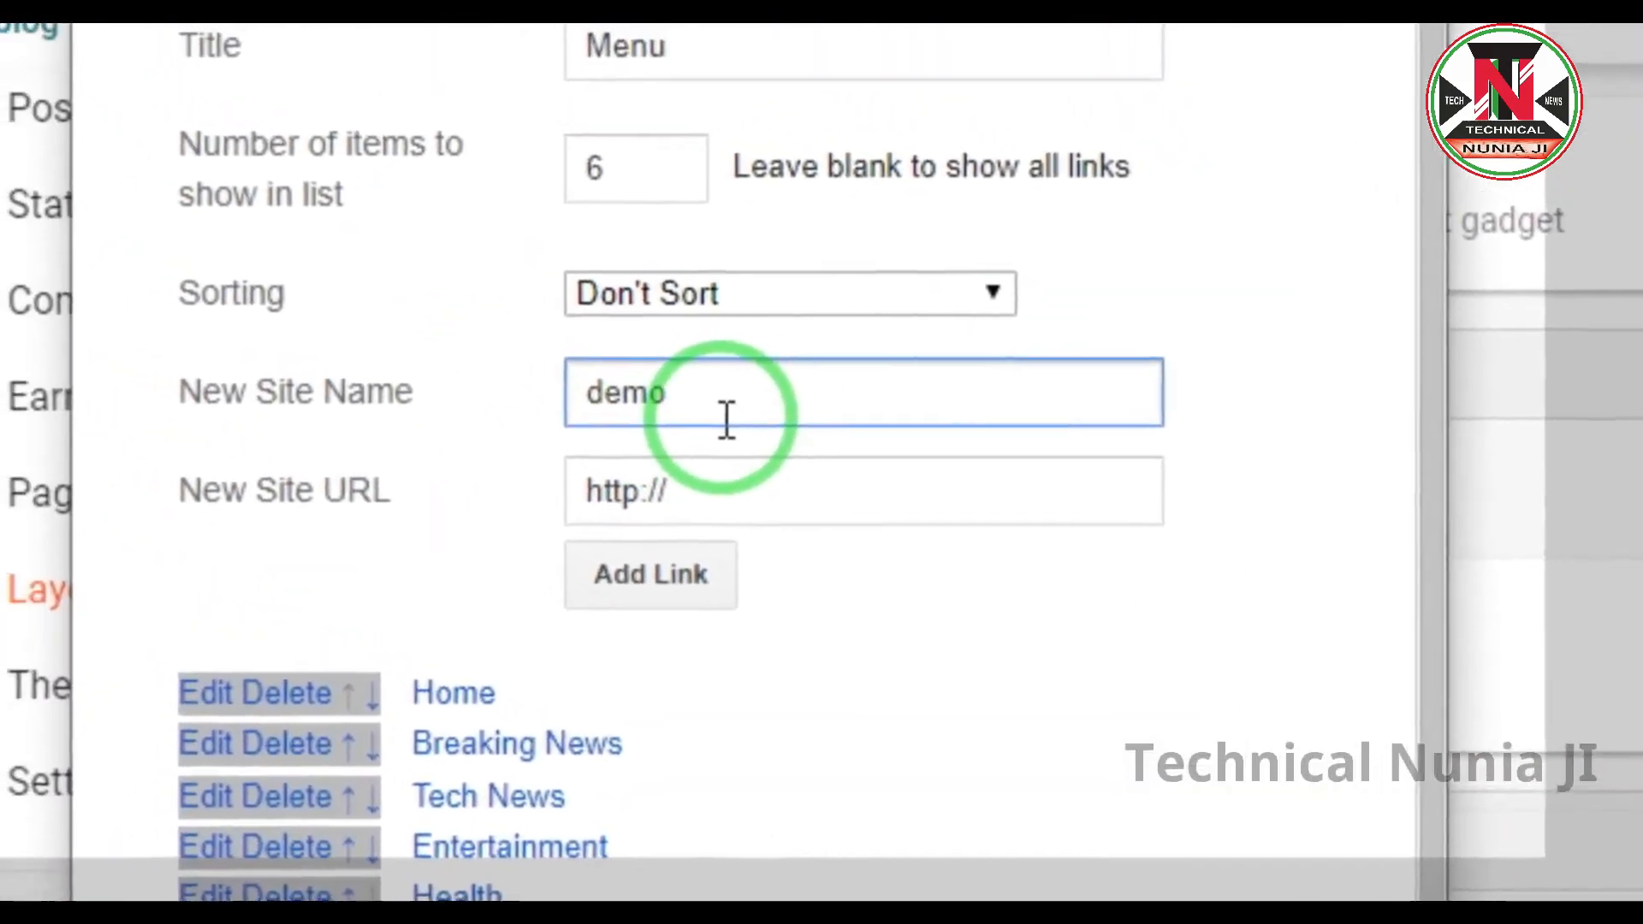
# Paste the copied Love Tech category address as the new site URL and add the demo link to the Menu gadget.
pyautogui.press('Tab')
pyautogui.hotkey('ctrl', 'v')
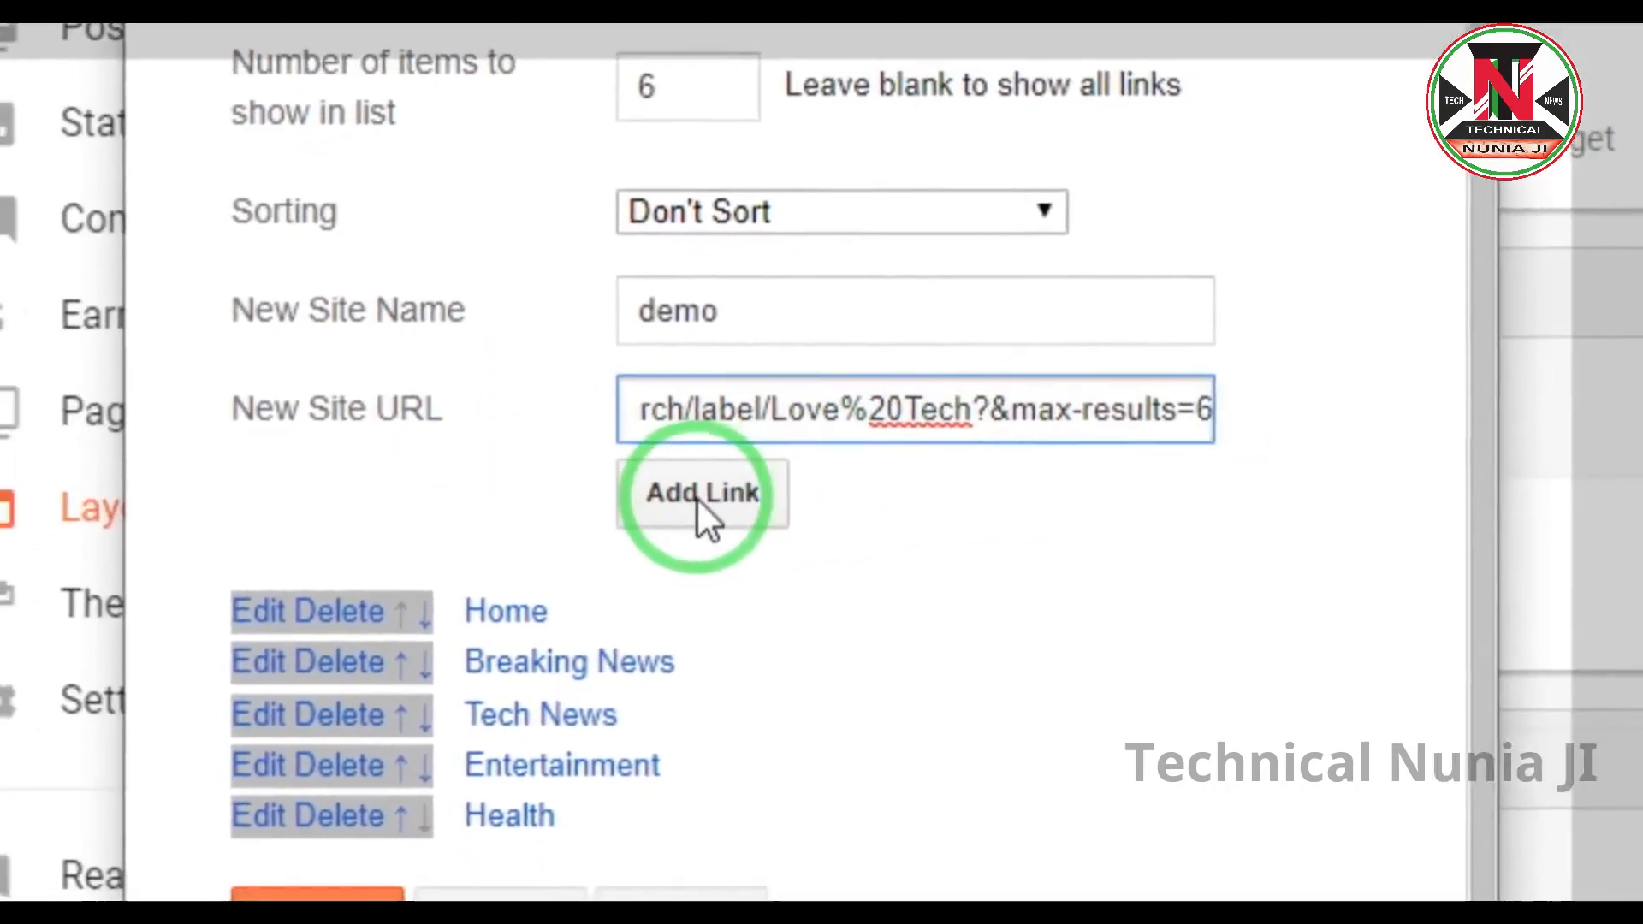
pyautogui.click(770, 557)
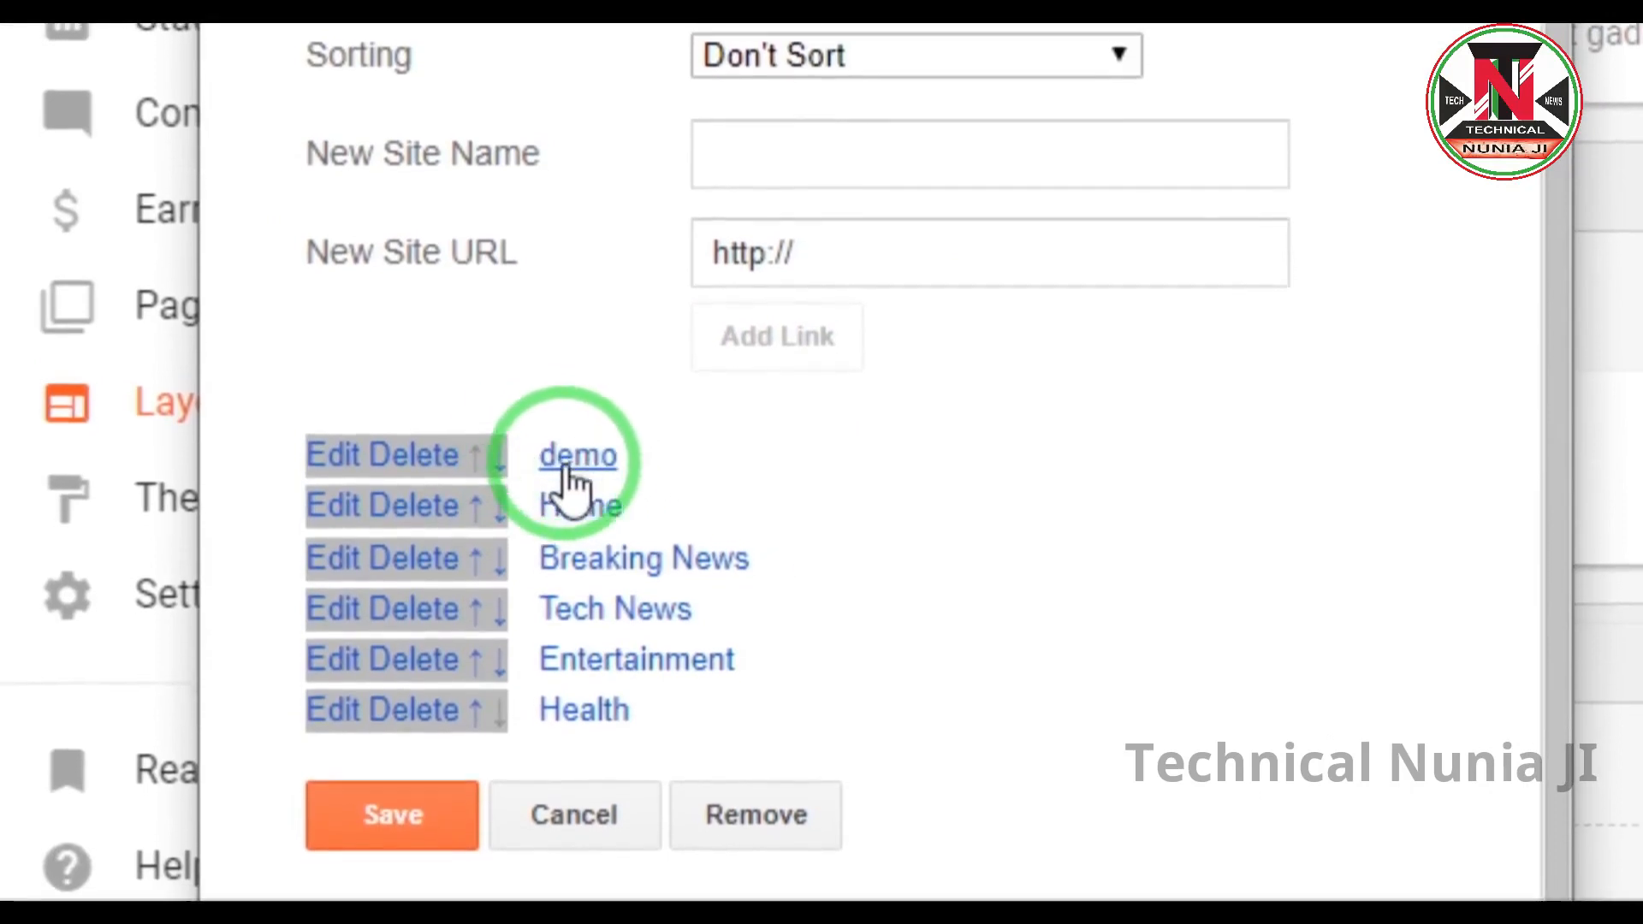
# Move the demo link to the end of the menu list, below Health, and save the Menu gadget.
pyautogui.click(497, 446)
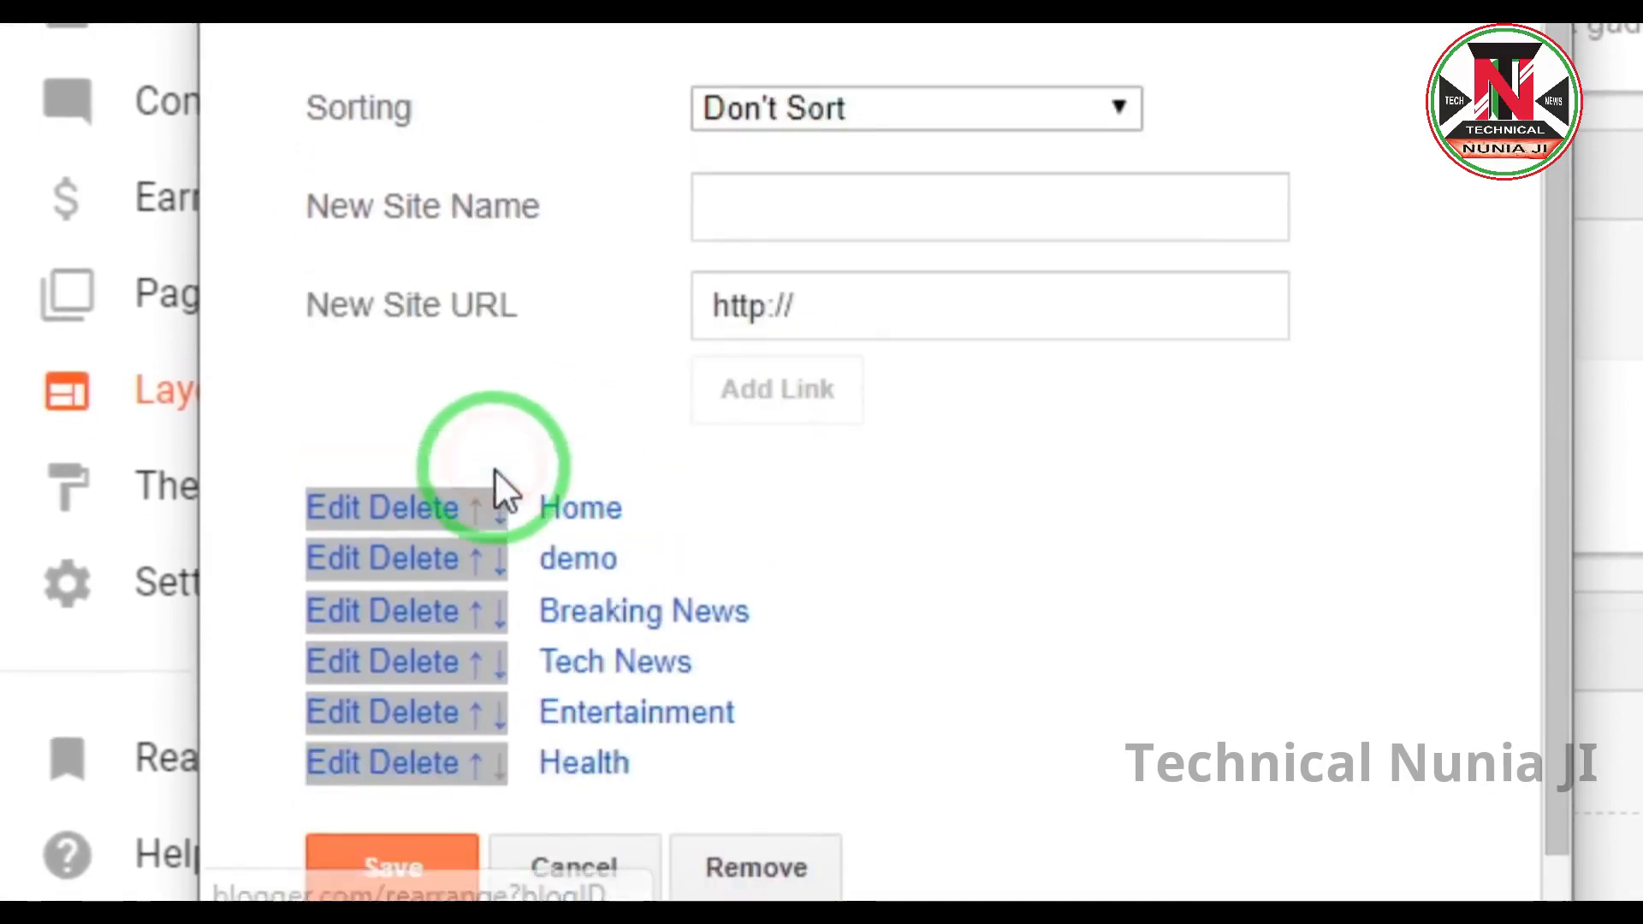
pyautogui.click(498, 523)
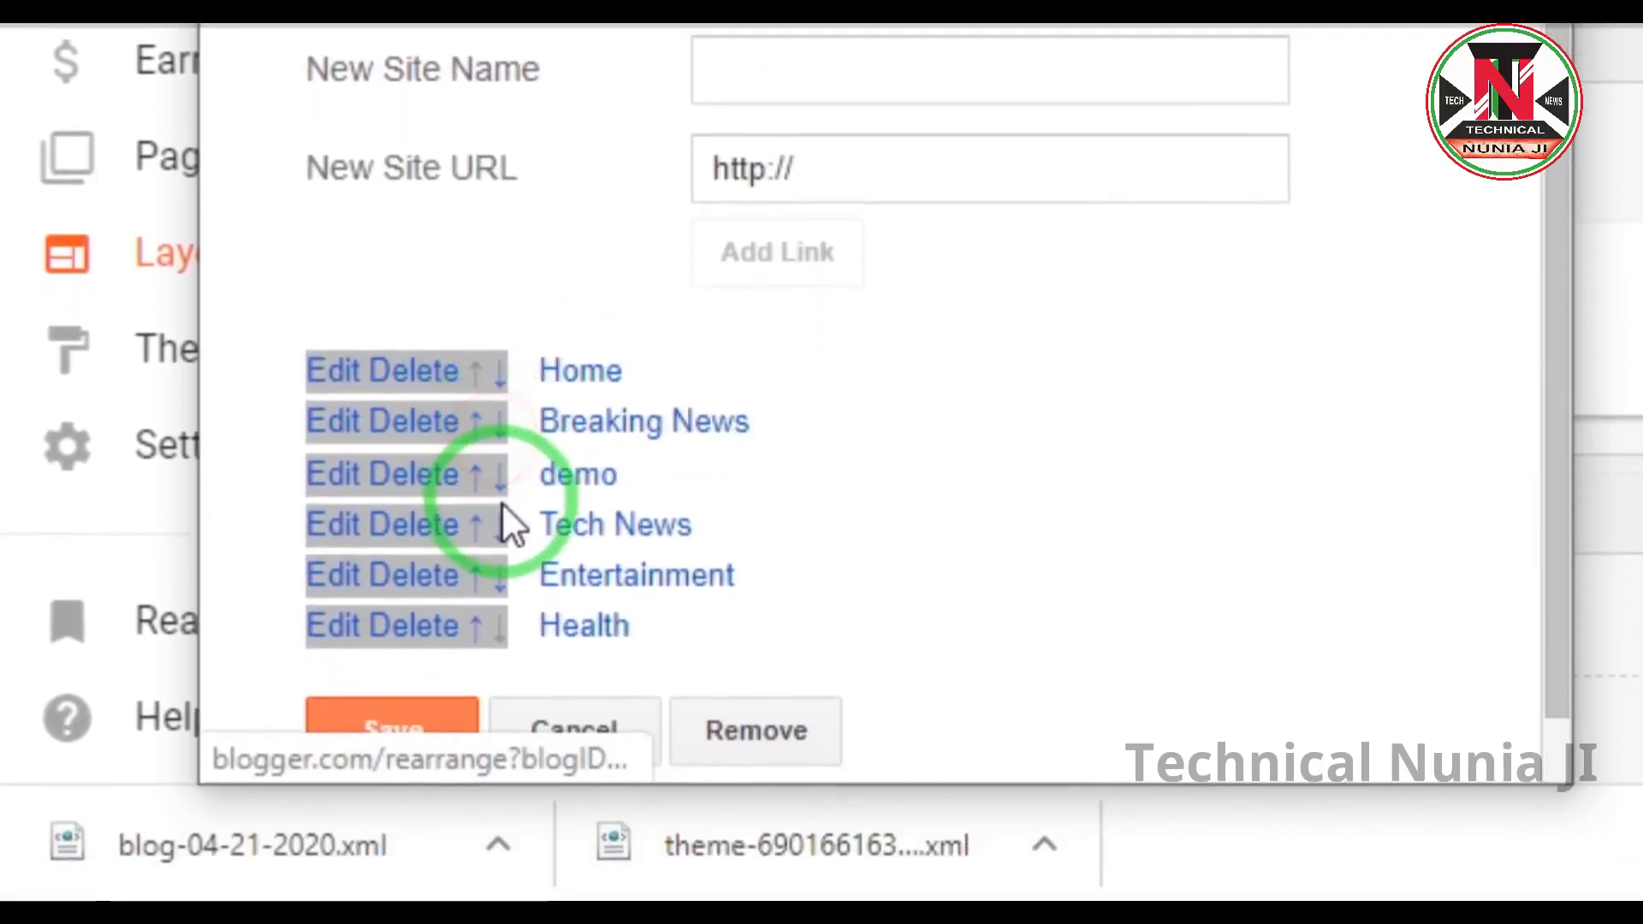
pyautogui.click(499, 473)
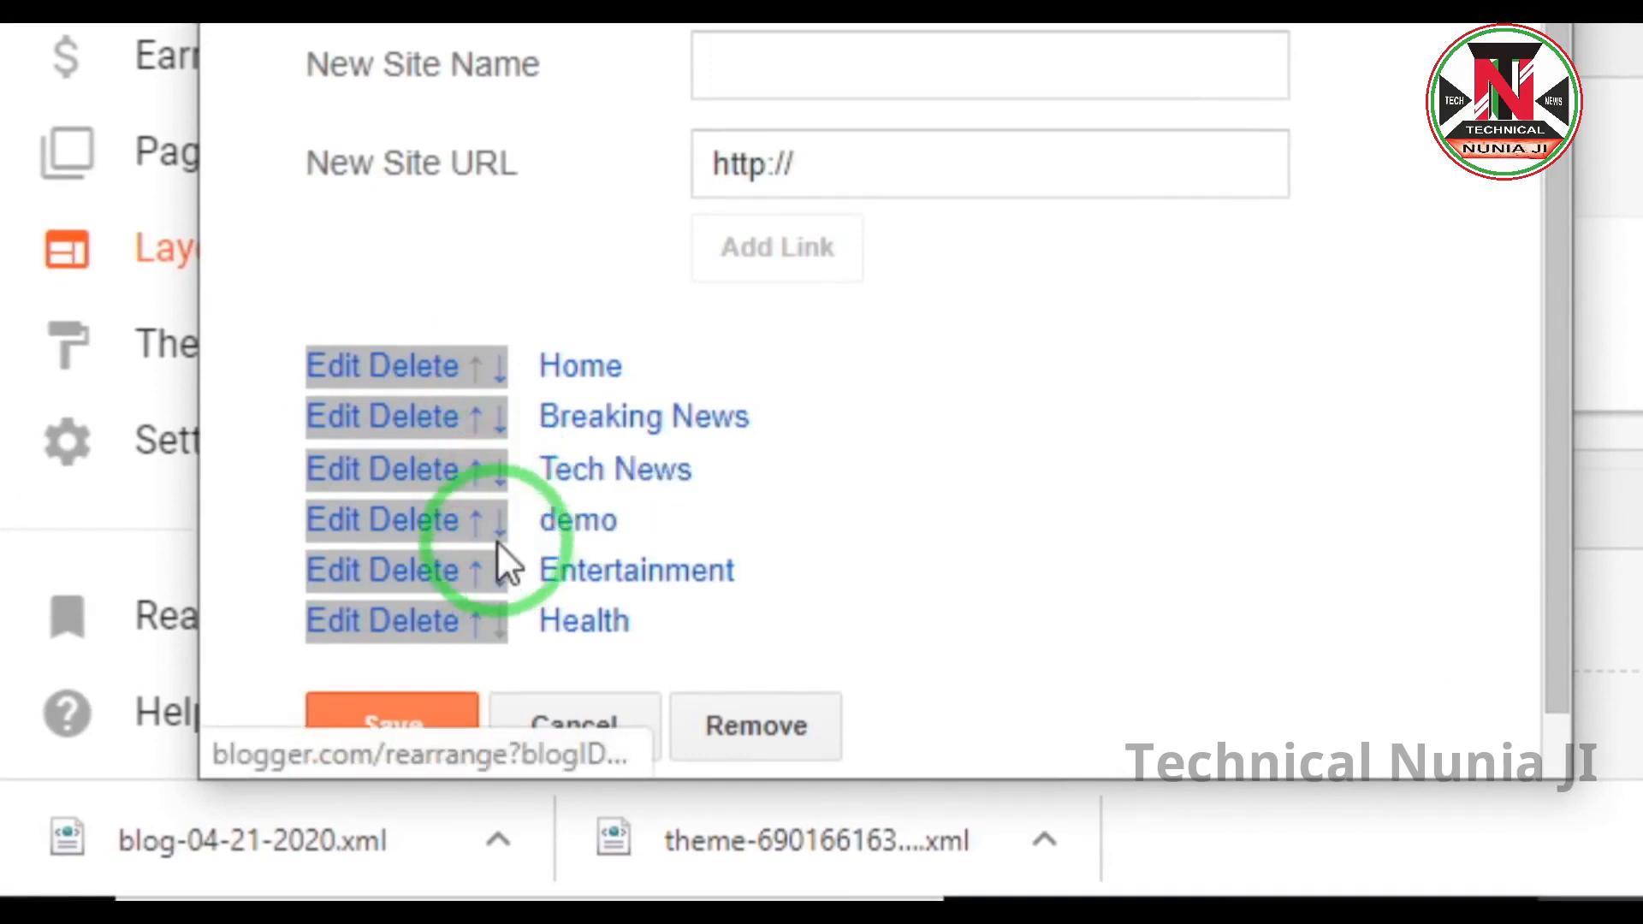
pyautogui.click(498, 524)
pyautogui.click(496, 586)
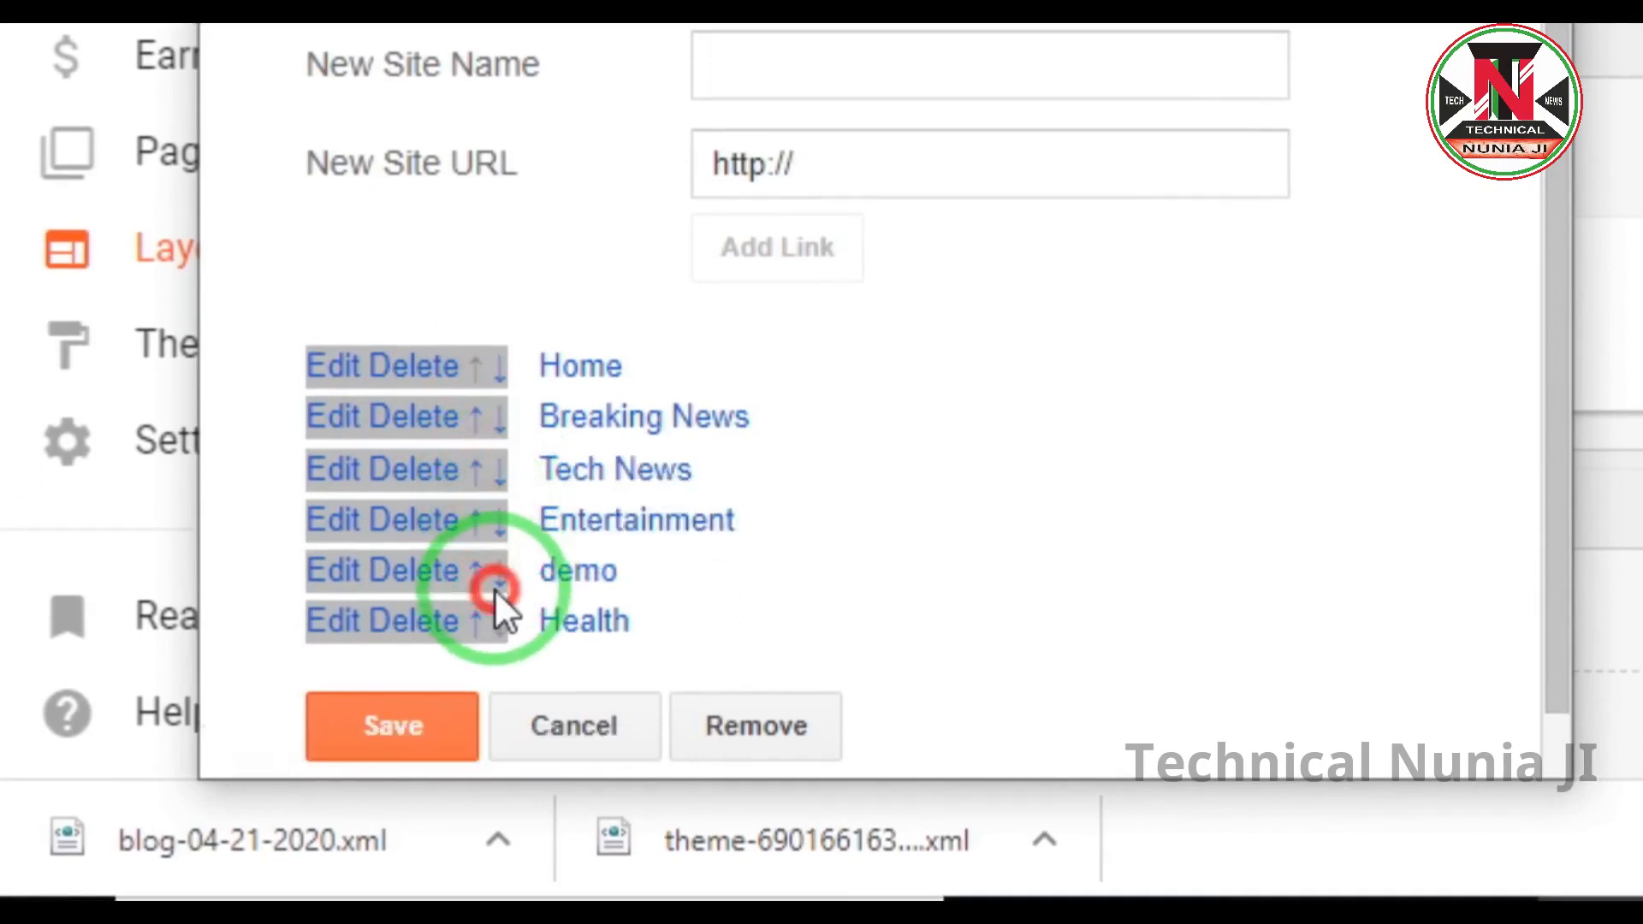
pyautogui.click(428, 718)
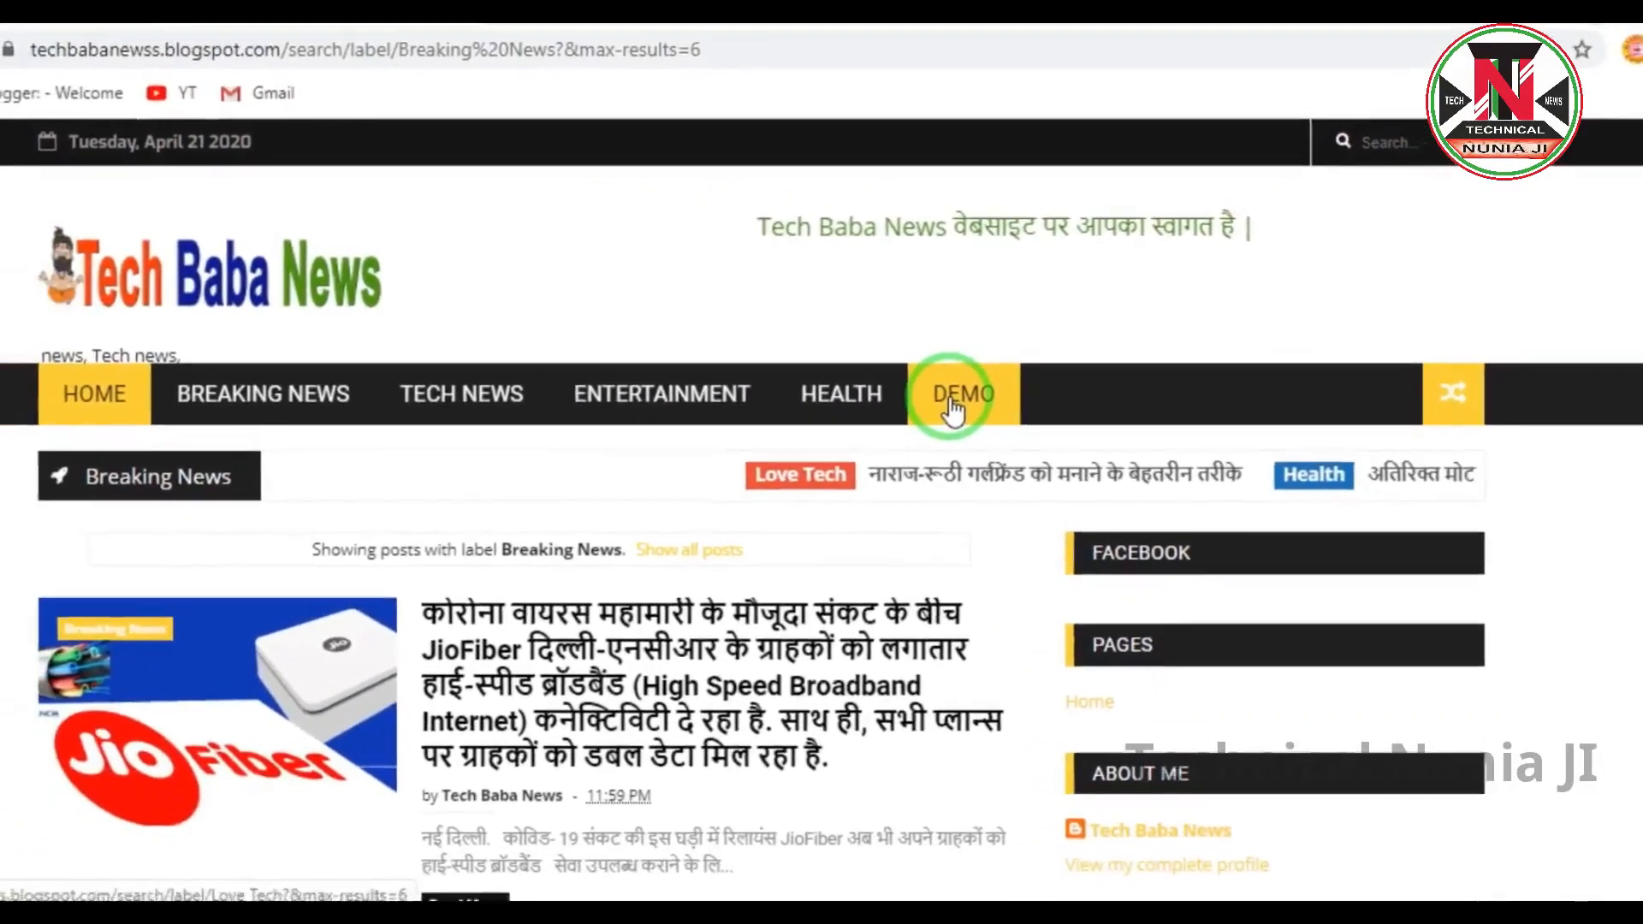
# Test the Demo menu entry on the live blog and look over the Tech Baba News Demo blog's post labels.
pyautogui.click(954, 401)
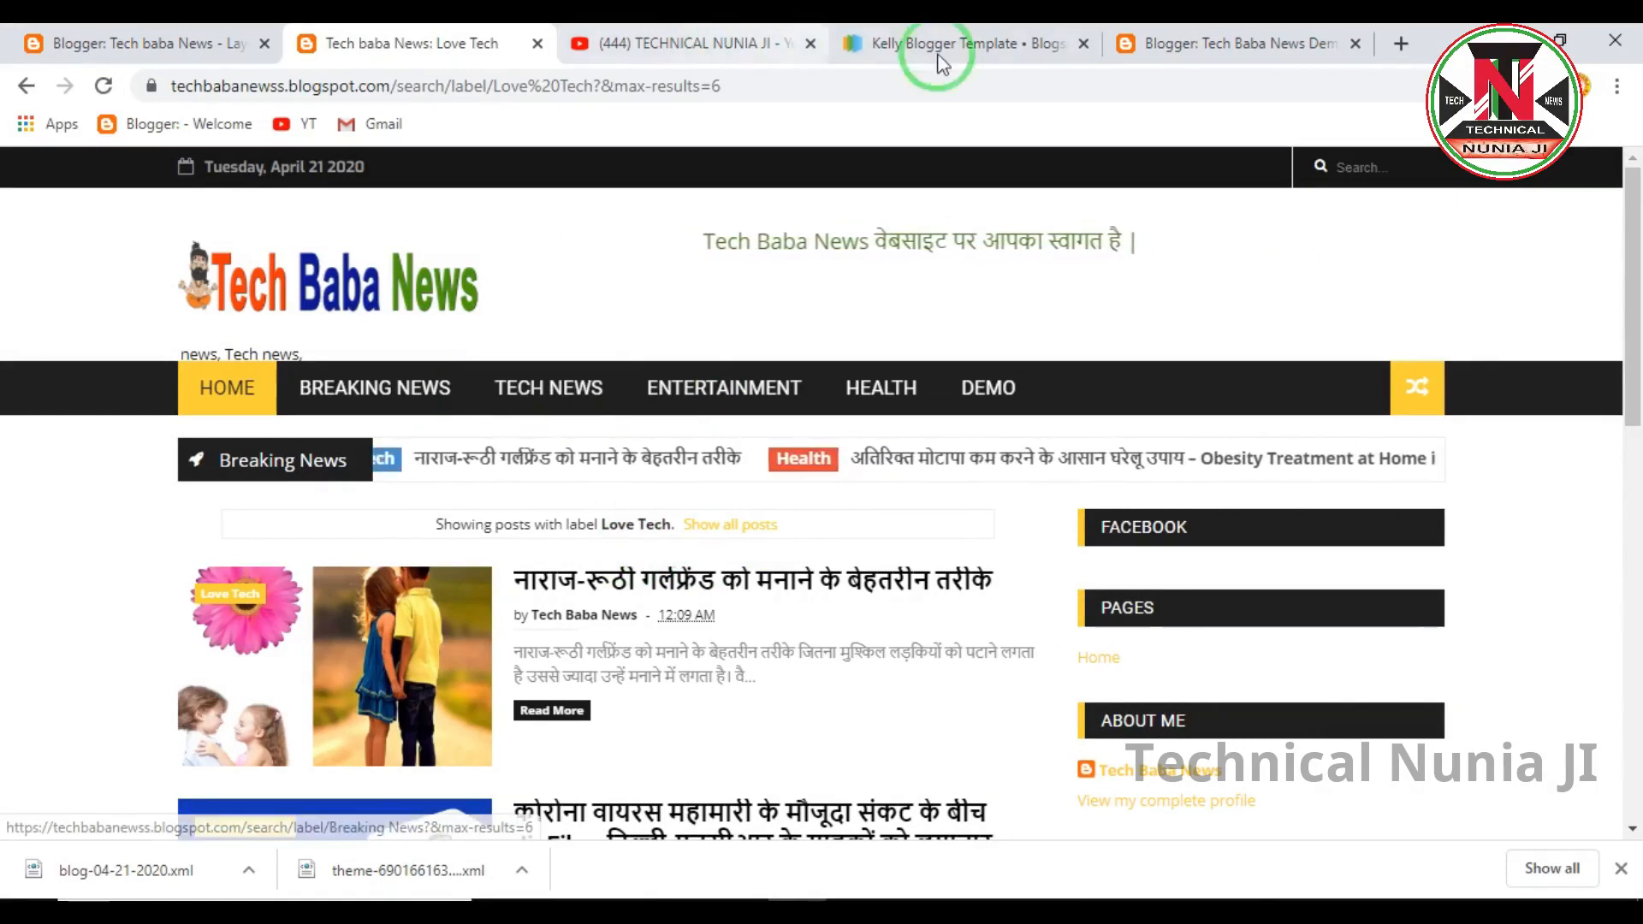
pyautogui.click(1181, 44)
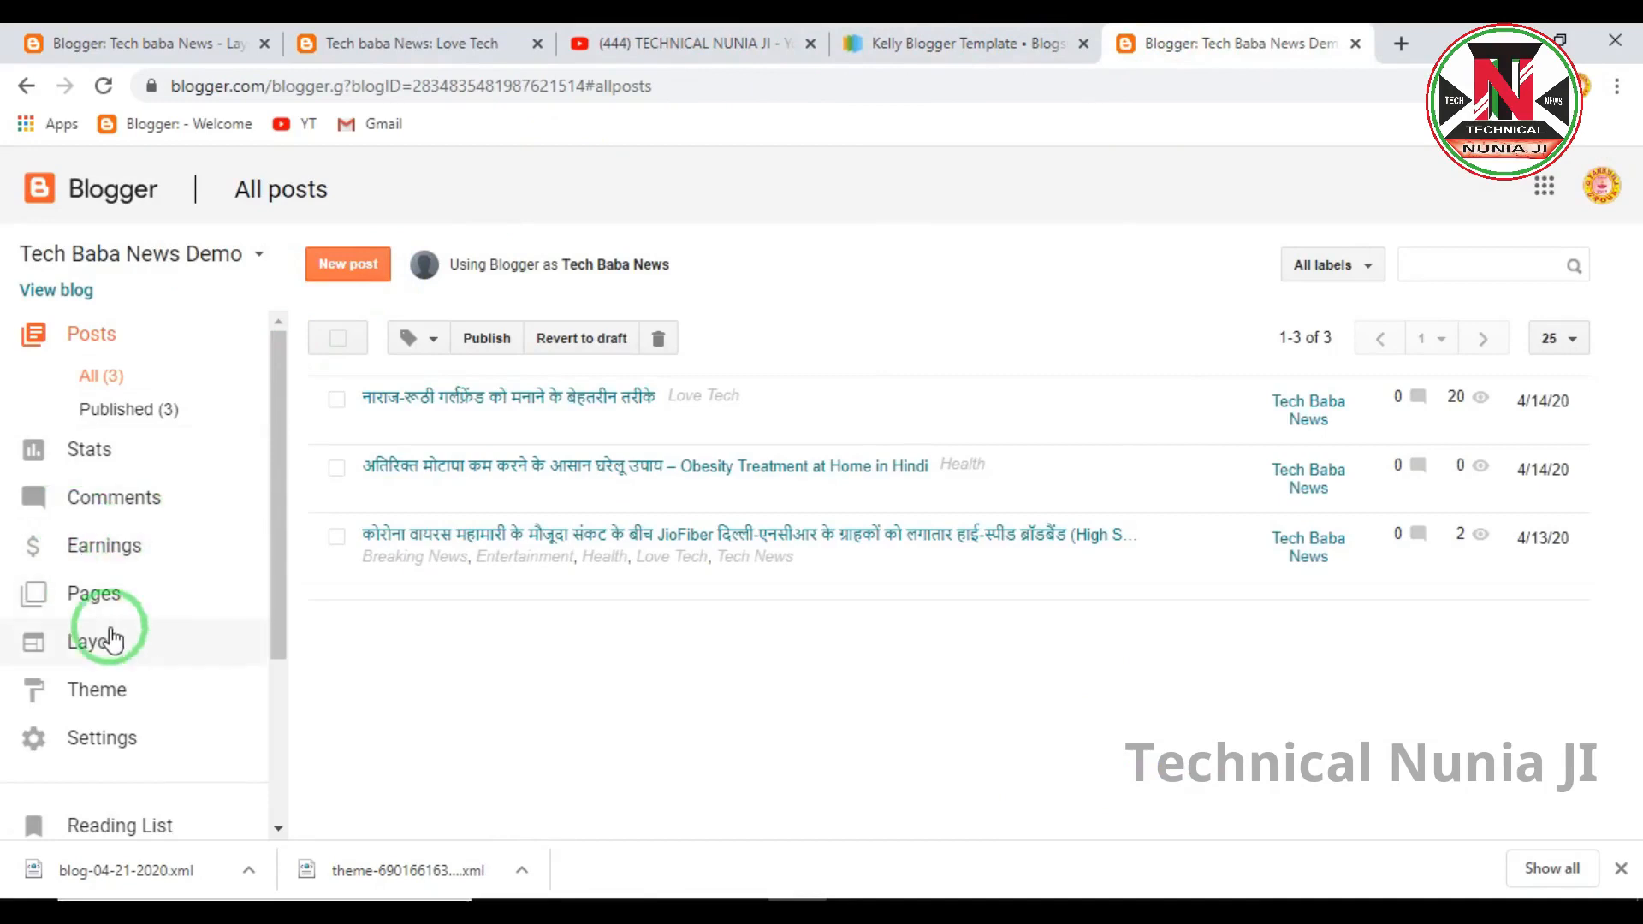
pyautogui.moveTo(873, 479)
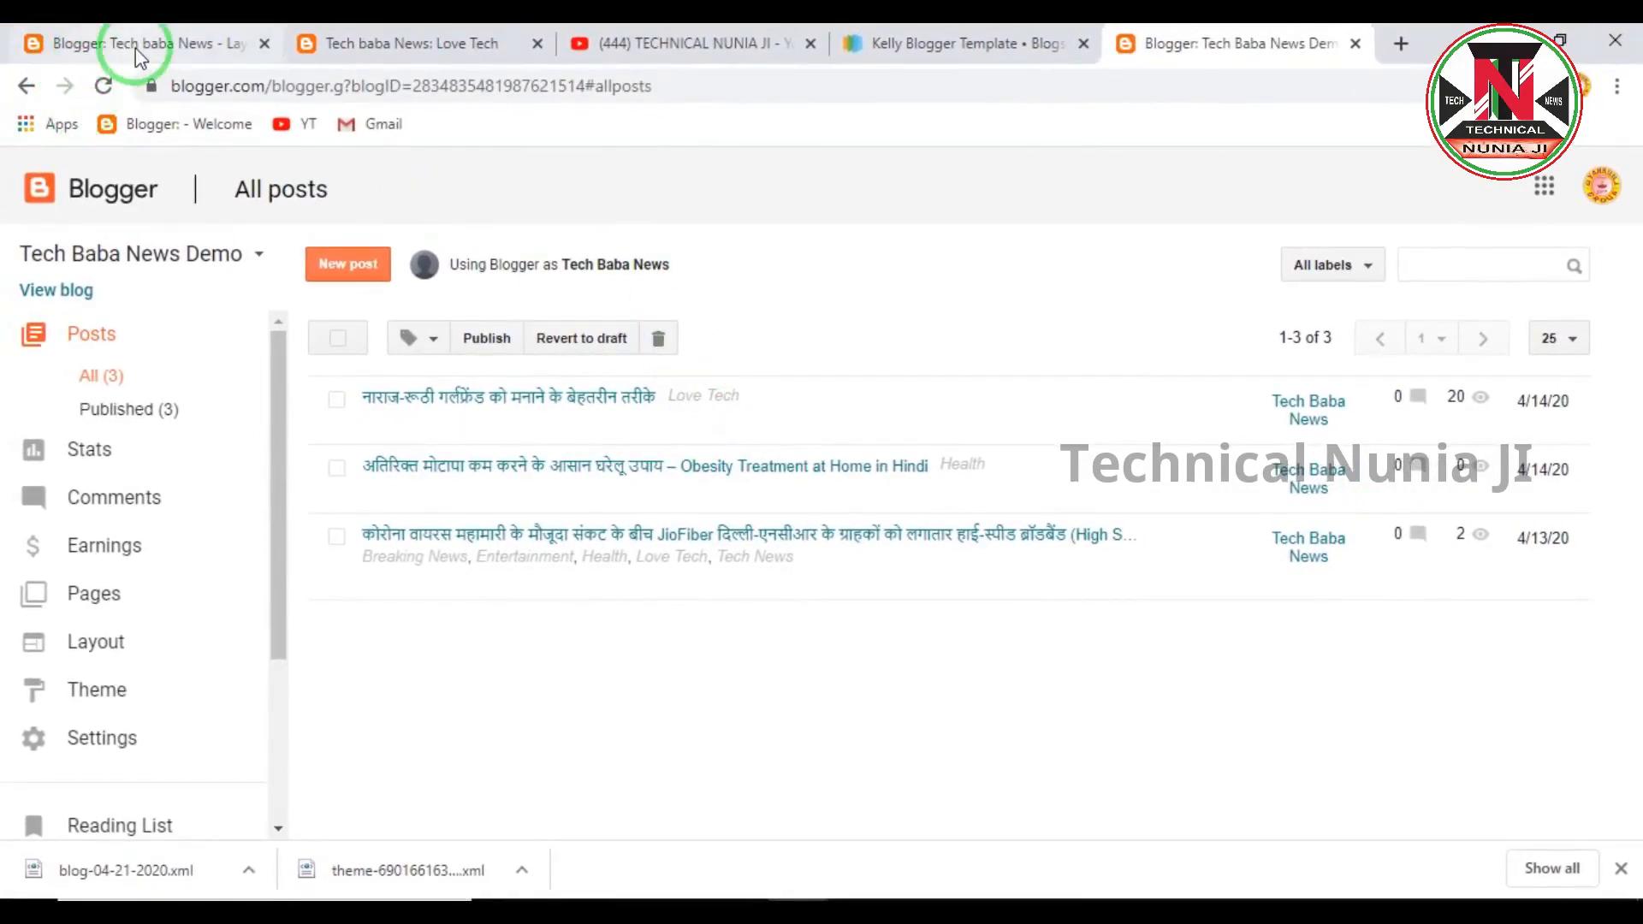
pyautogui.click(140, 58)
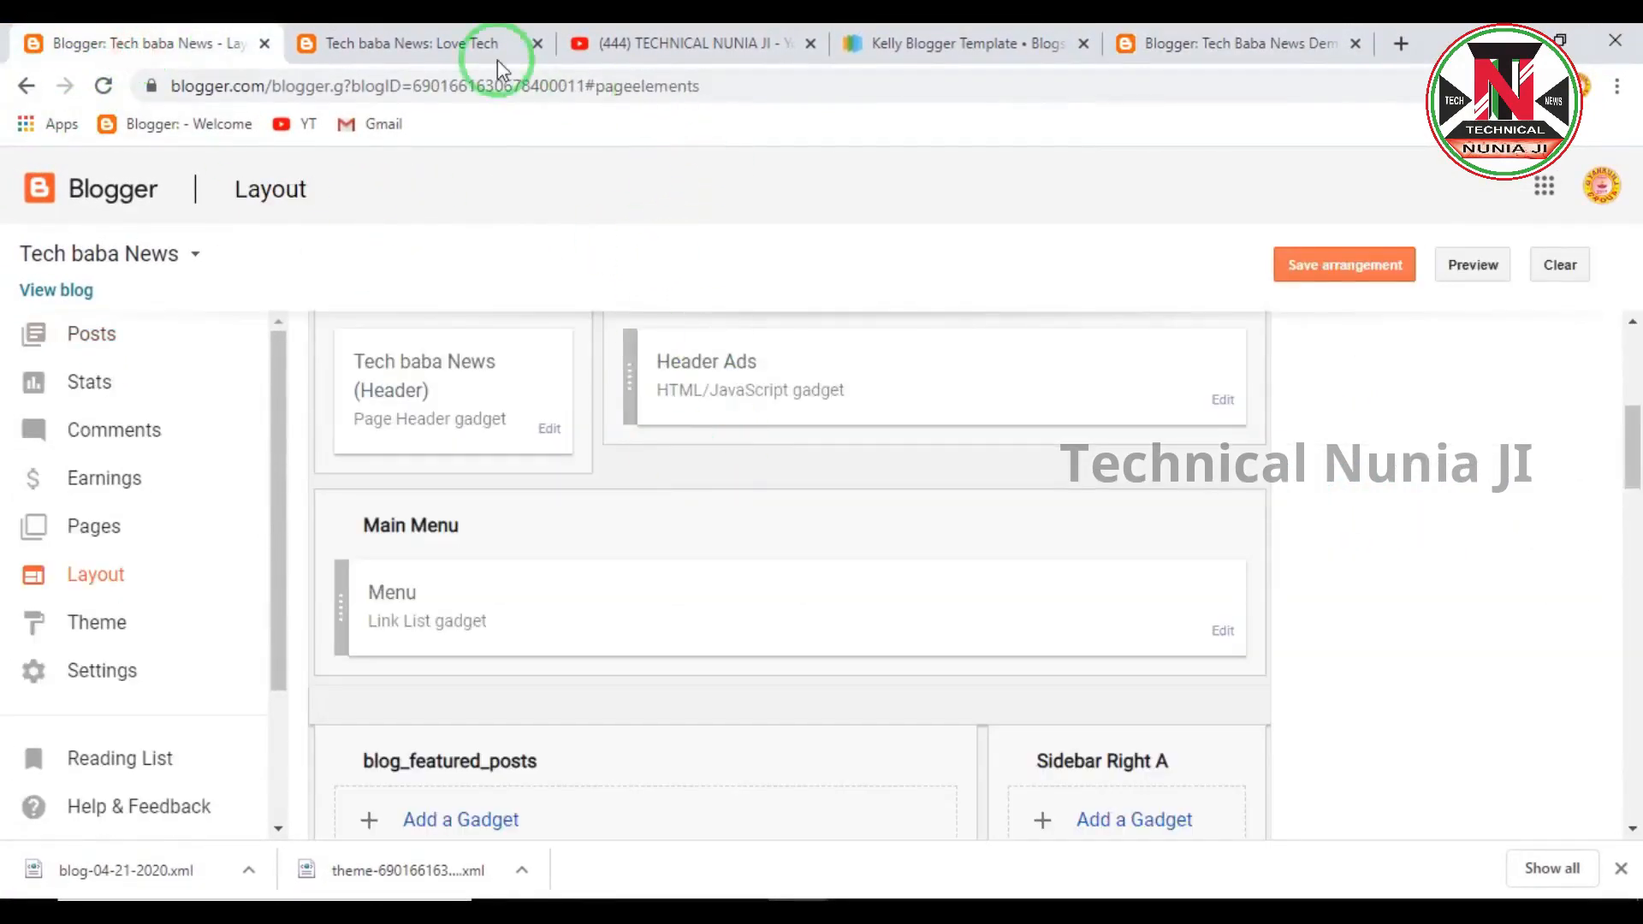
pyautogui.click(433, 46)
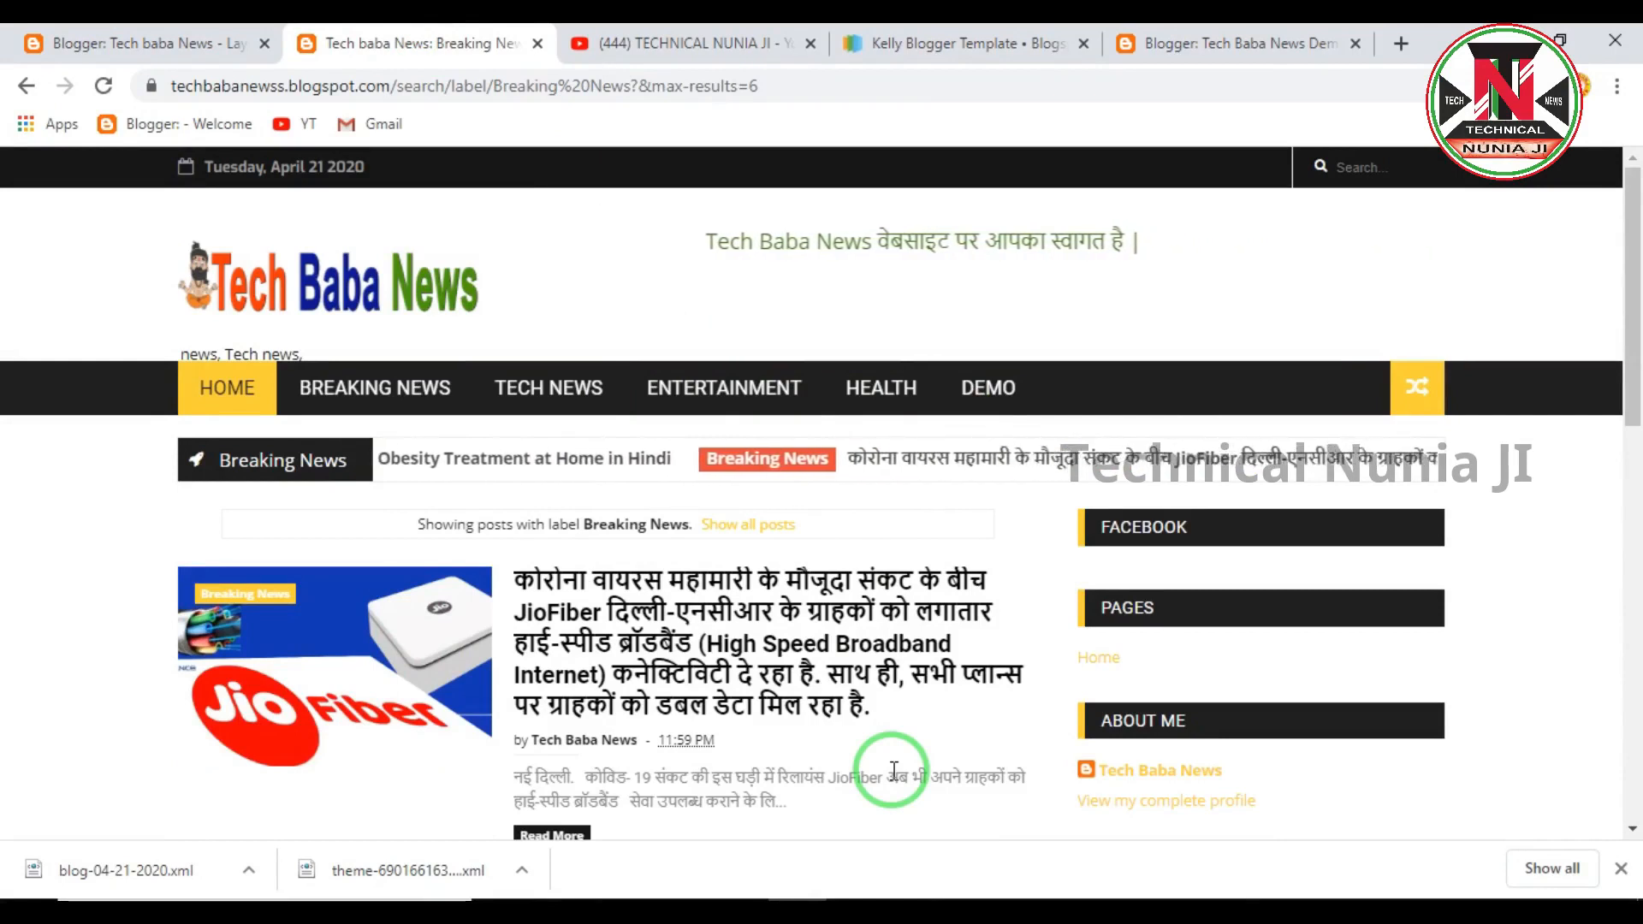
# Return to the Tech baba News layout and examine its gadget sections from the Logo and Main Menu down to the Main Wrapper.
pyautogui.click(137, 43)
pyautogui.scroll(1, 601, 586)
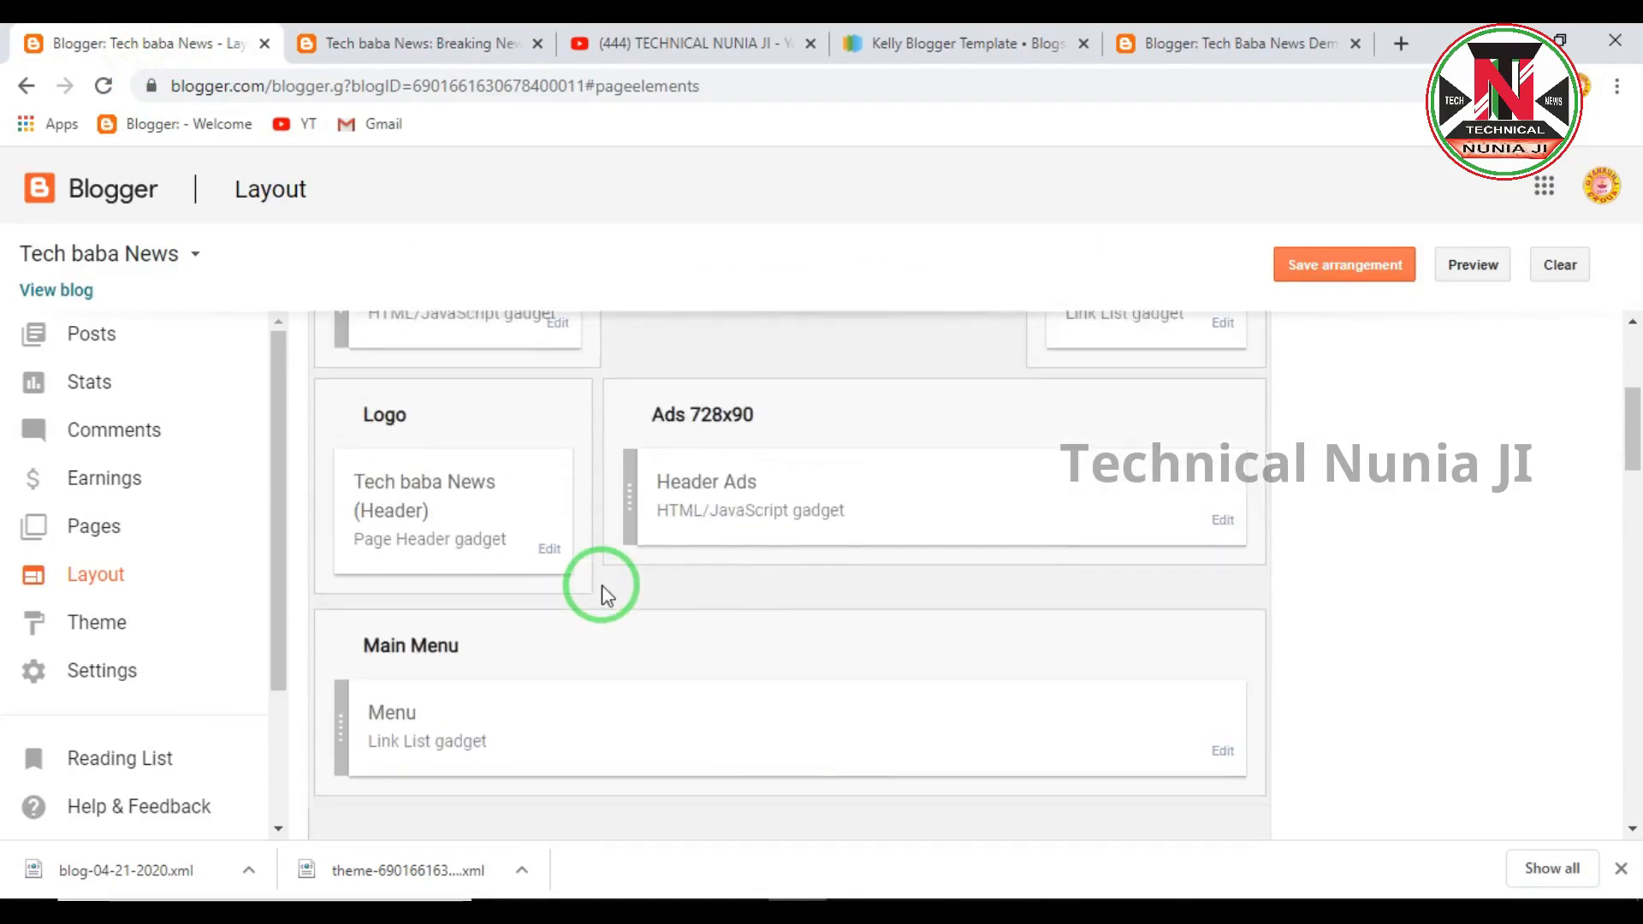
pyautogui.moveTo(301, 584)
pyautogui.mouseDown()
pyautogui.moveTo(543, 836)
pyautogui.moveTo(1281, 819)
pyautogui.mouseUp()
pyautogui.rightClick(1284, 786)
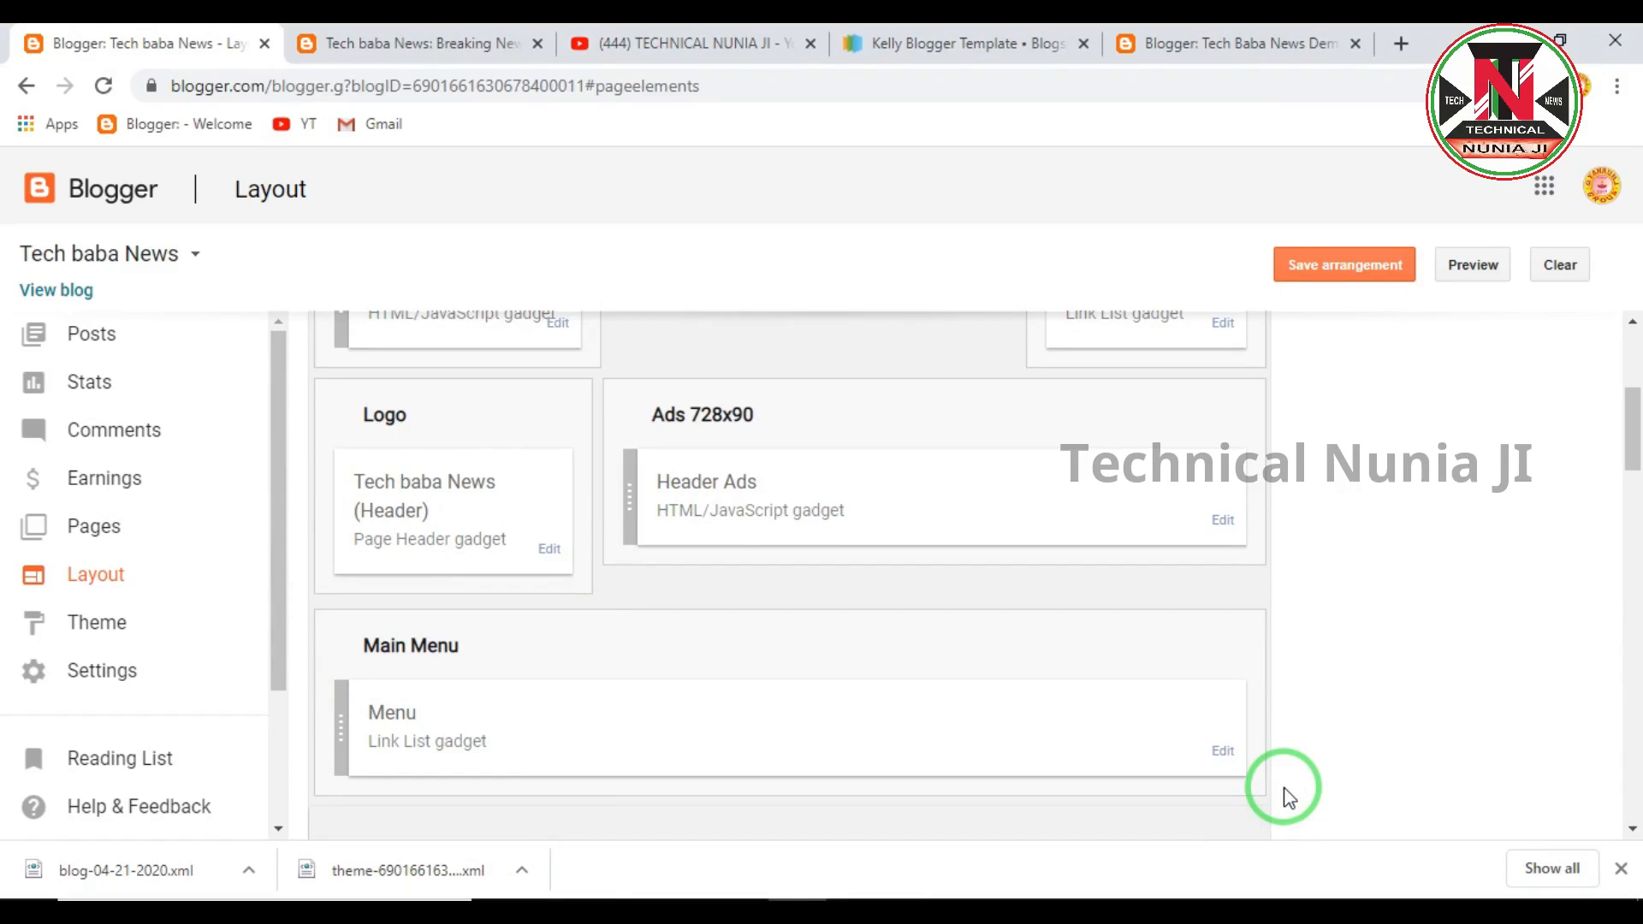
pyautogui.scroll(4, 856, 744)
pyautogui.scroll(-4, 660, 671)
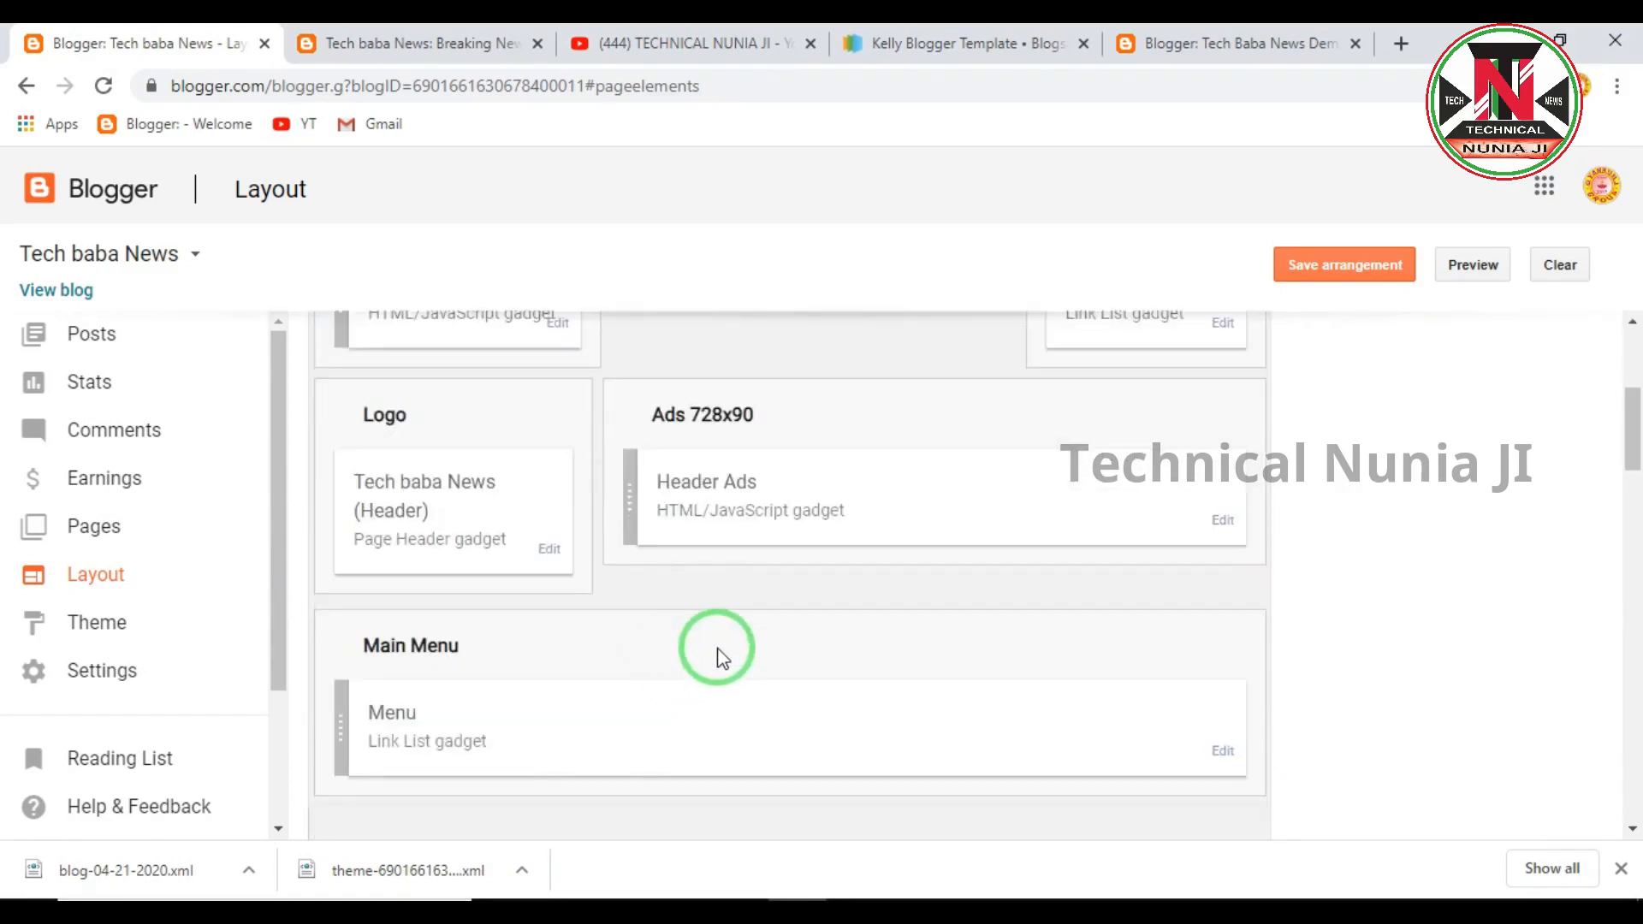
pyautogui.scroll(-10, 723, 657)
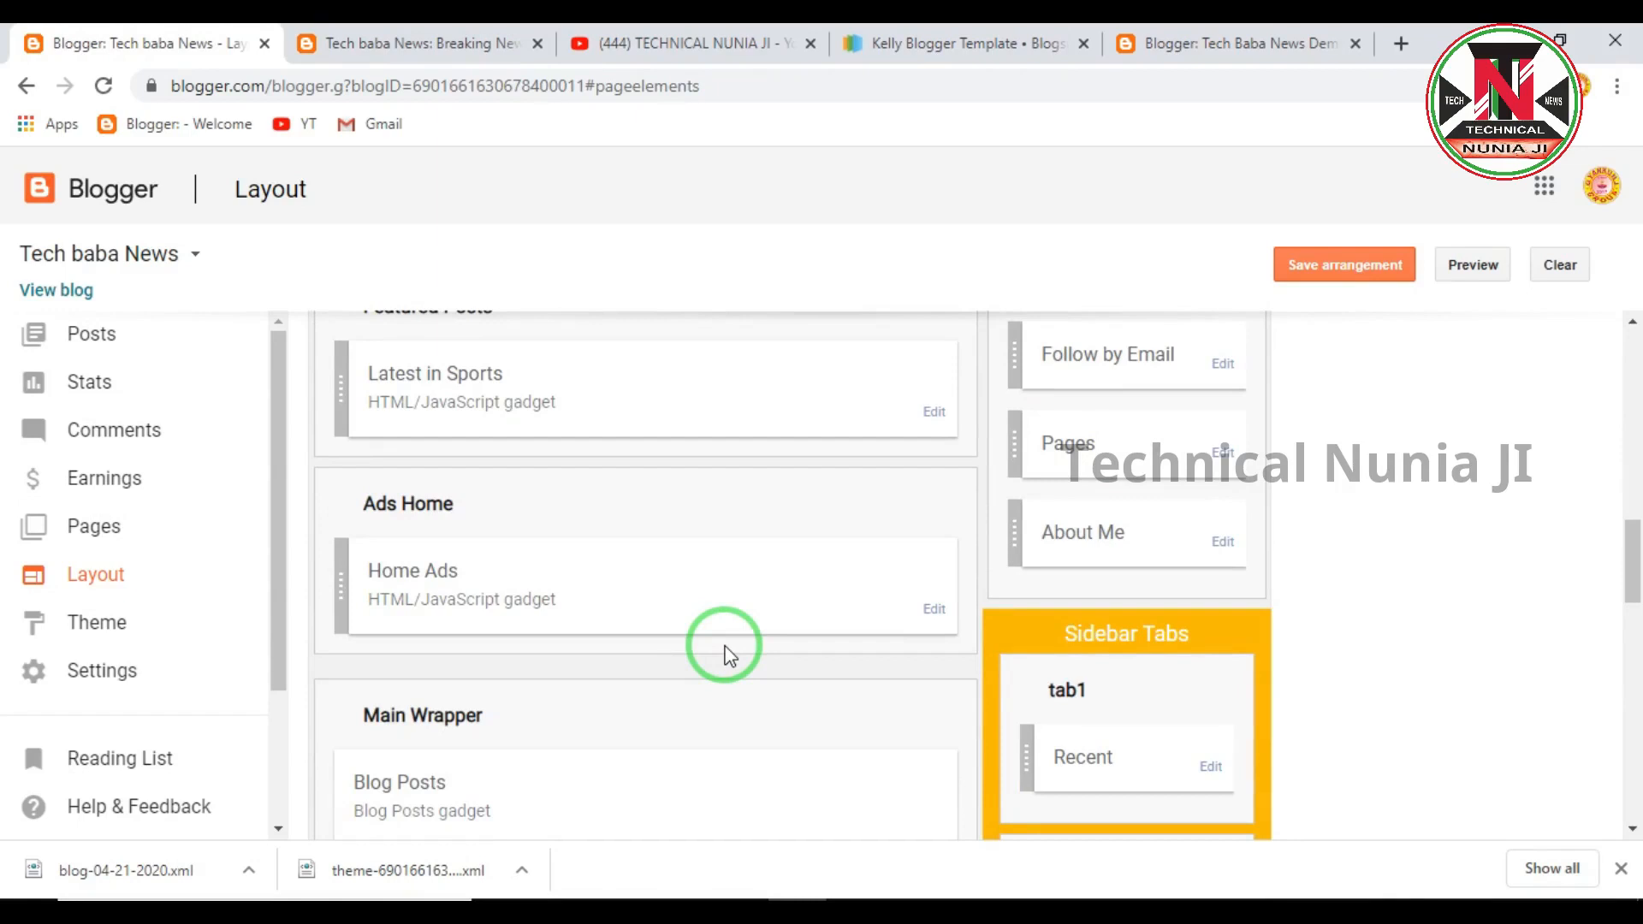
pyautogui.scroll(-4, 725, 655)
pyautogui.scroll(7, 723, 653)
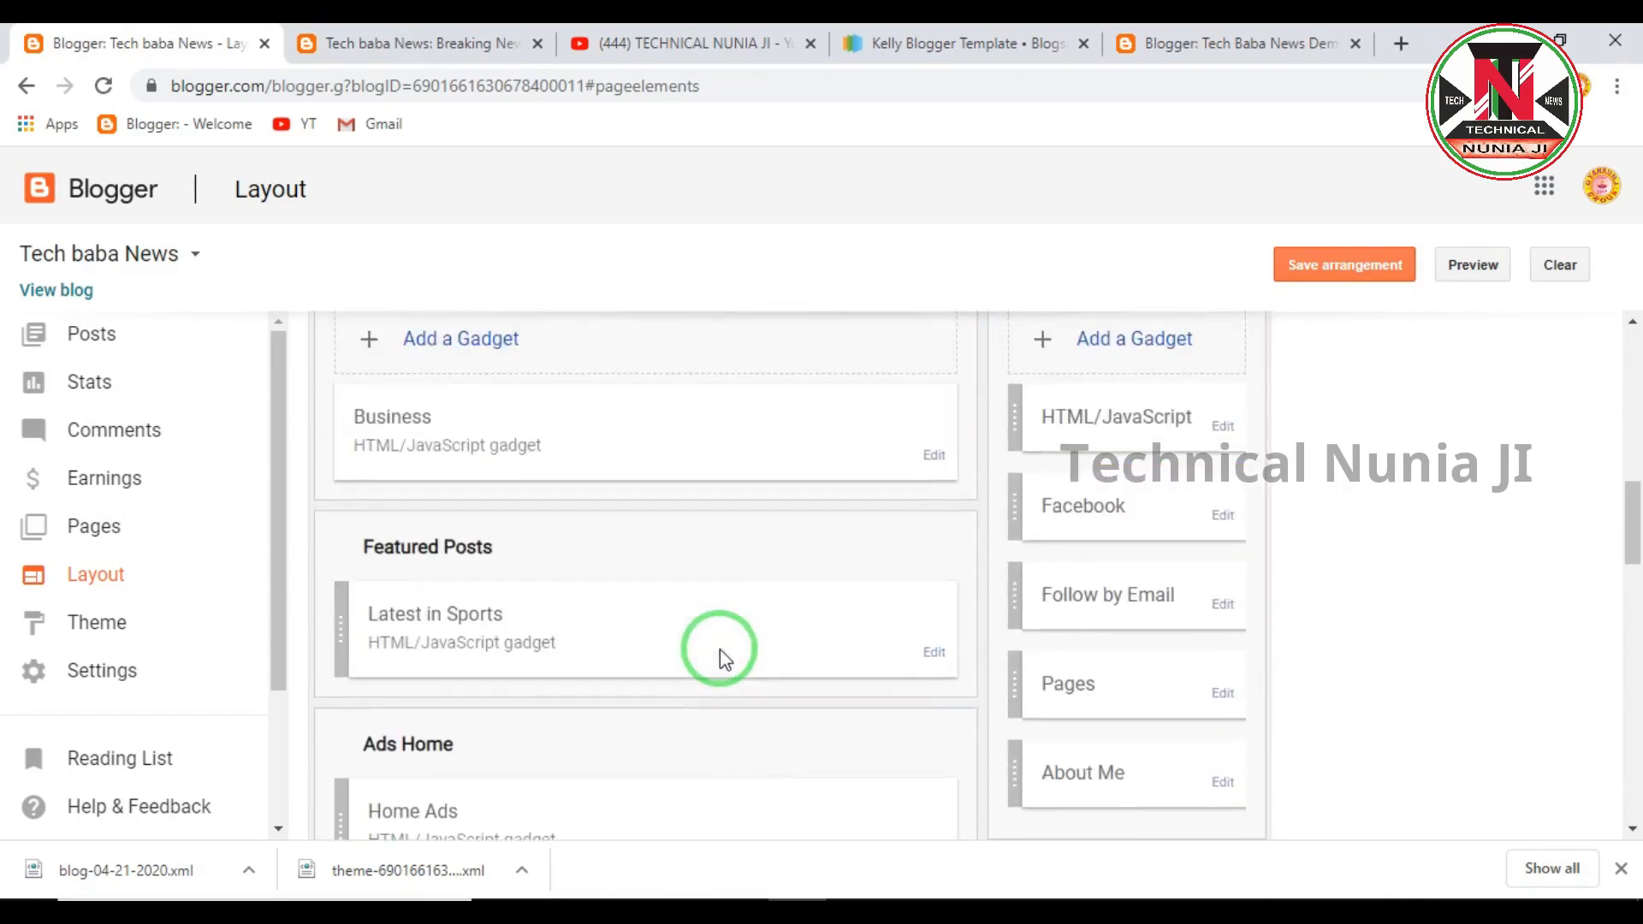
pyautogui.scroll(5, 719, 653)
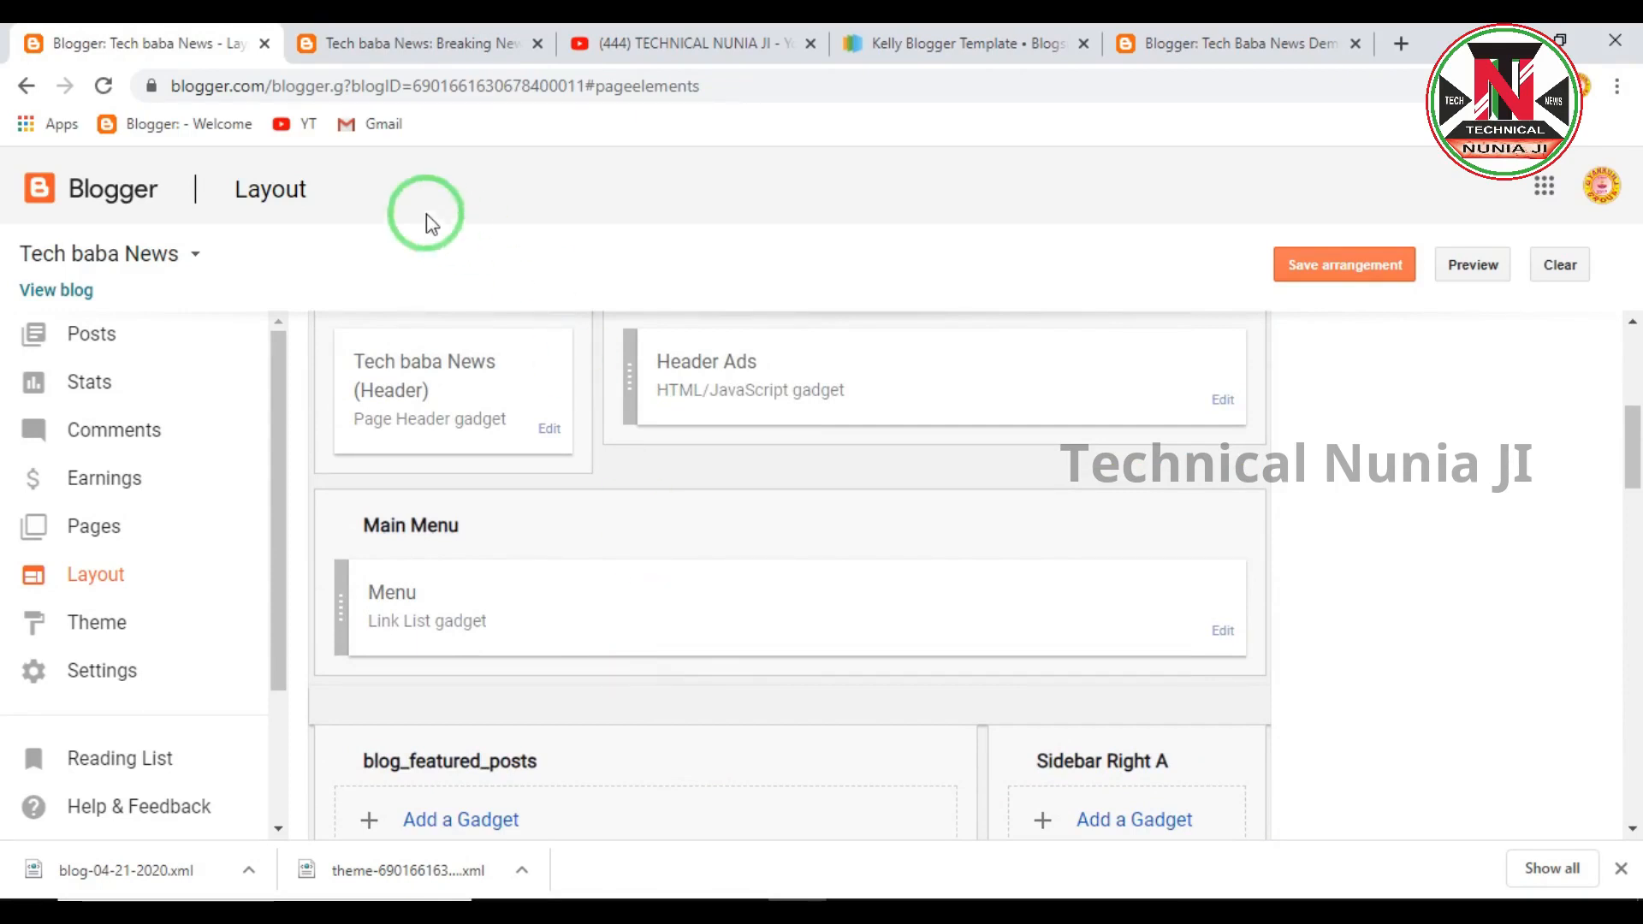
# Compare the live blog's navigation menu with the Main Menu section in the layout.
pyautogui.click(419, 44)
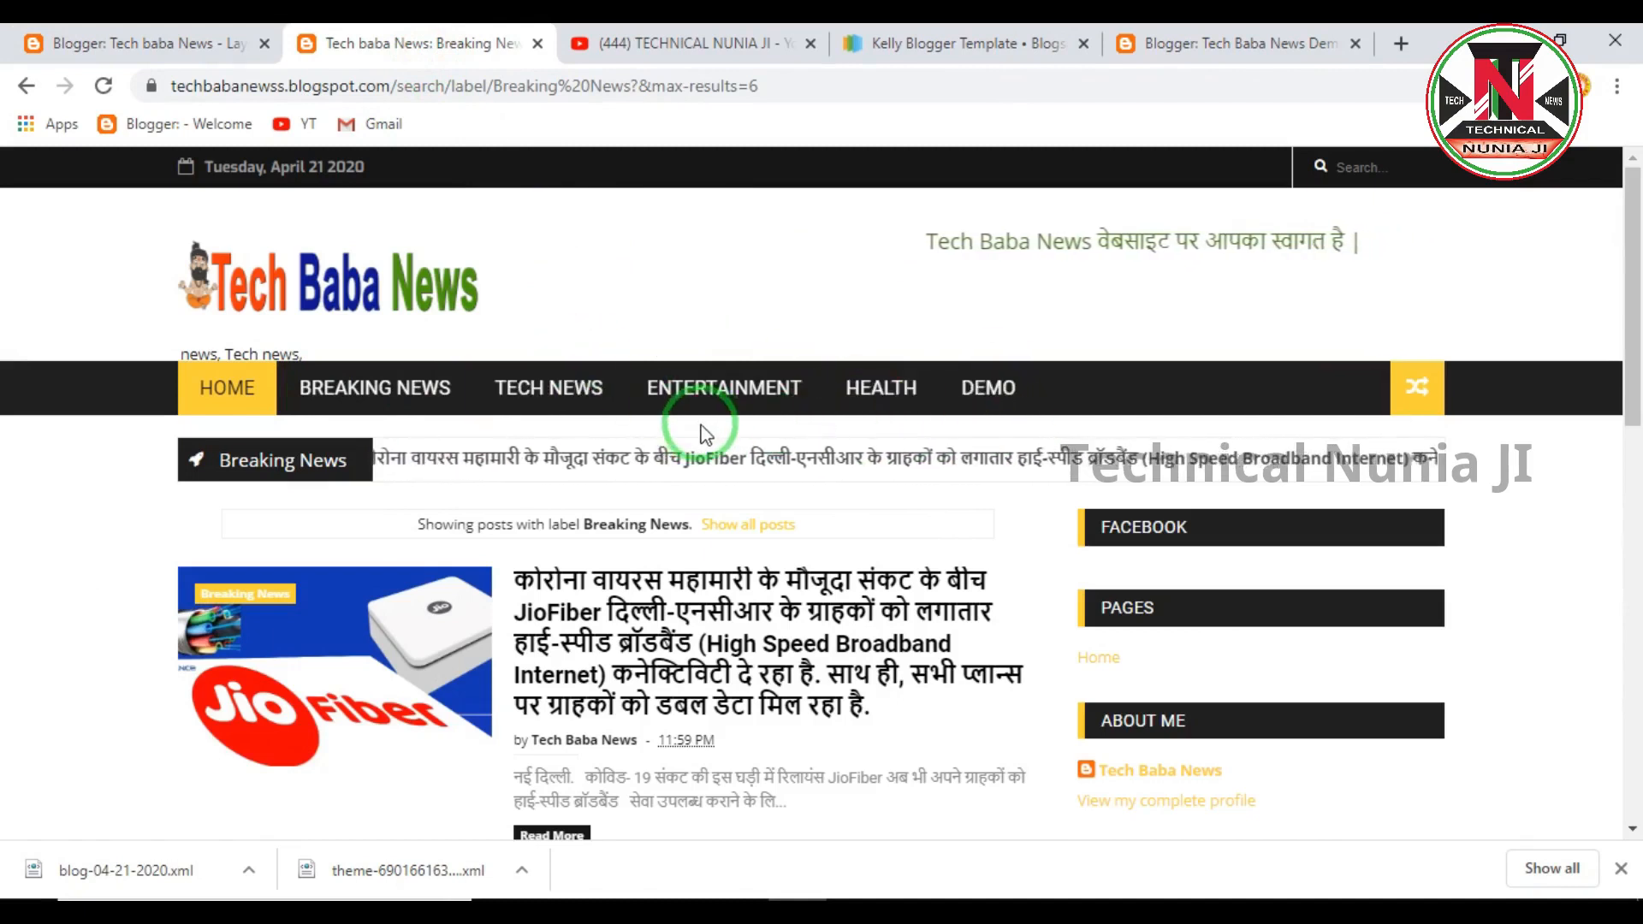
pyautogui.click(32, 44)
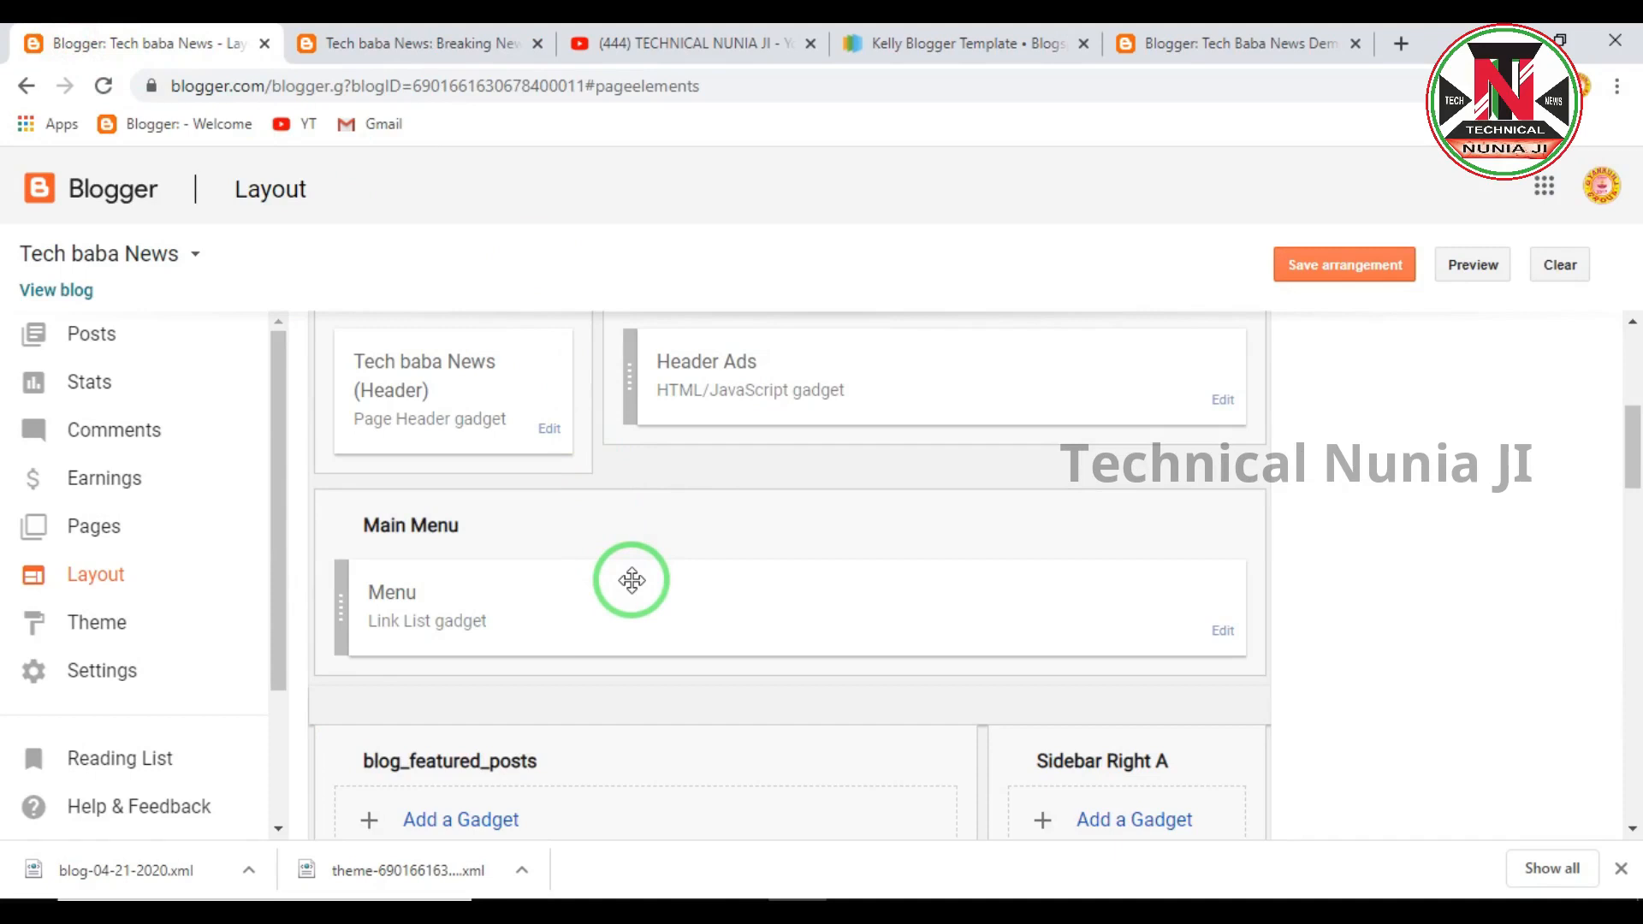
pyautogui.click(368, 43)
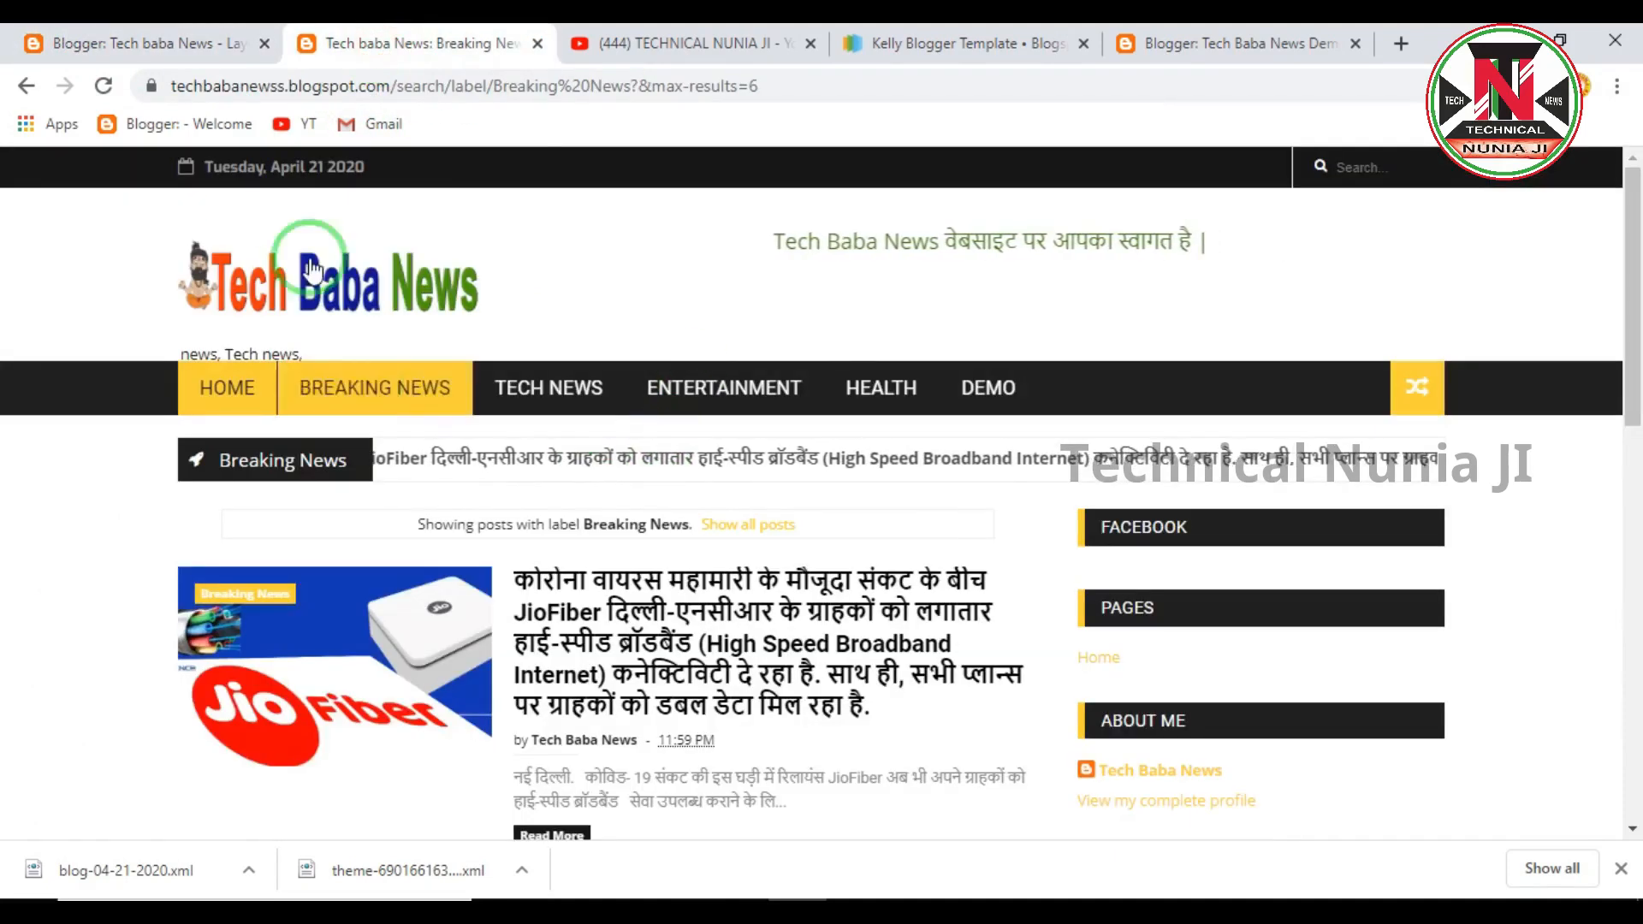
# Open the HTML editor for the Tech baba News blog's theme.
pyautogui.click(104, 47)
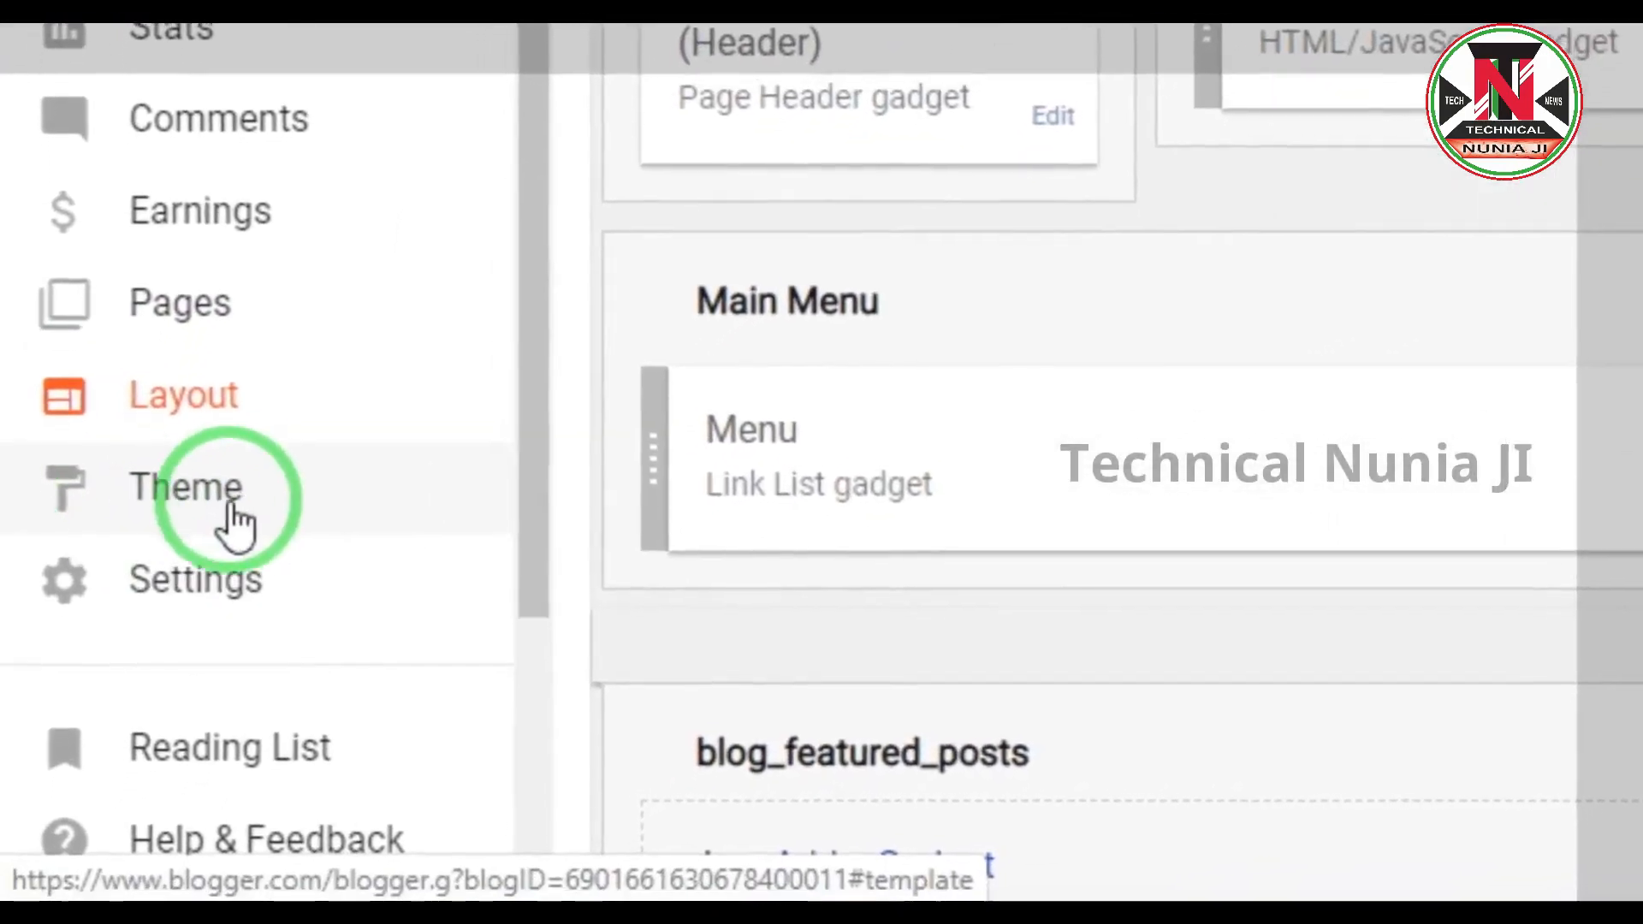
pyautogui.click(203, 586)
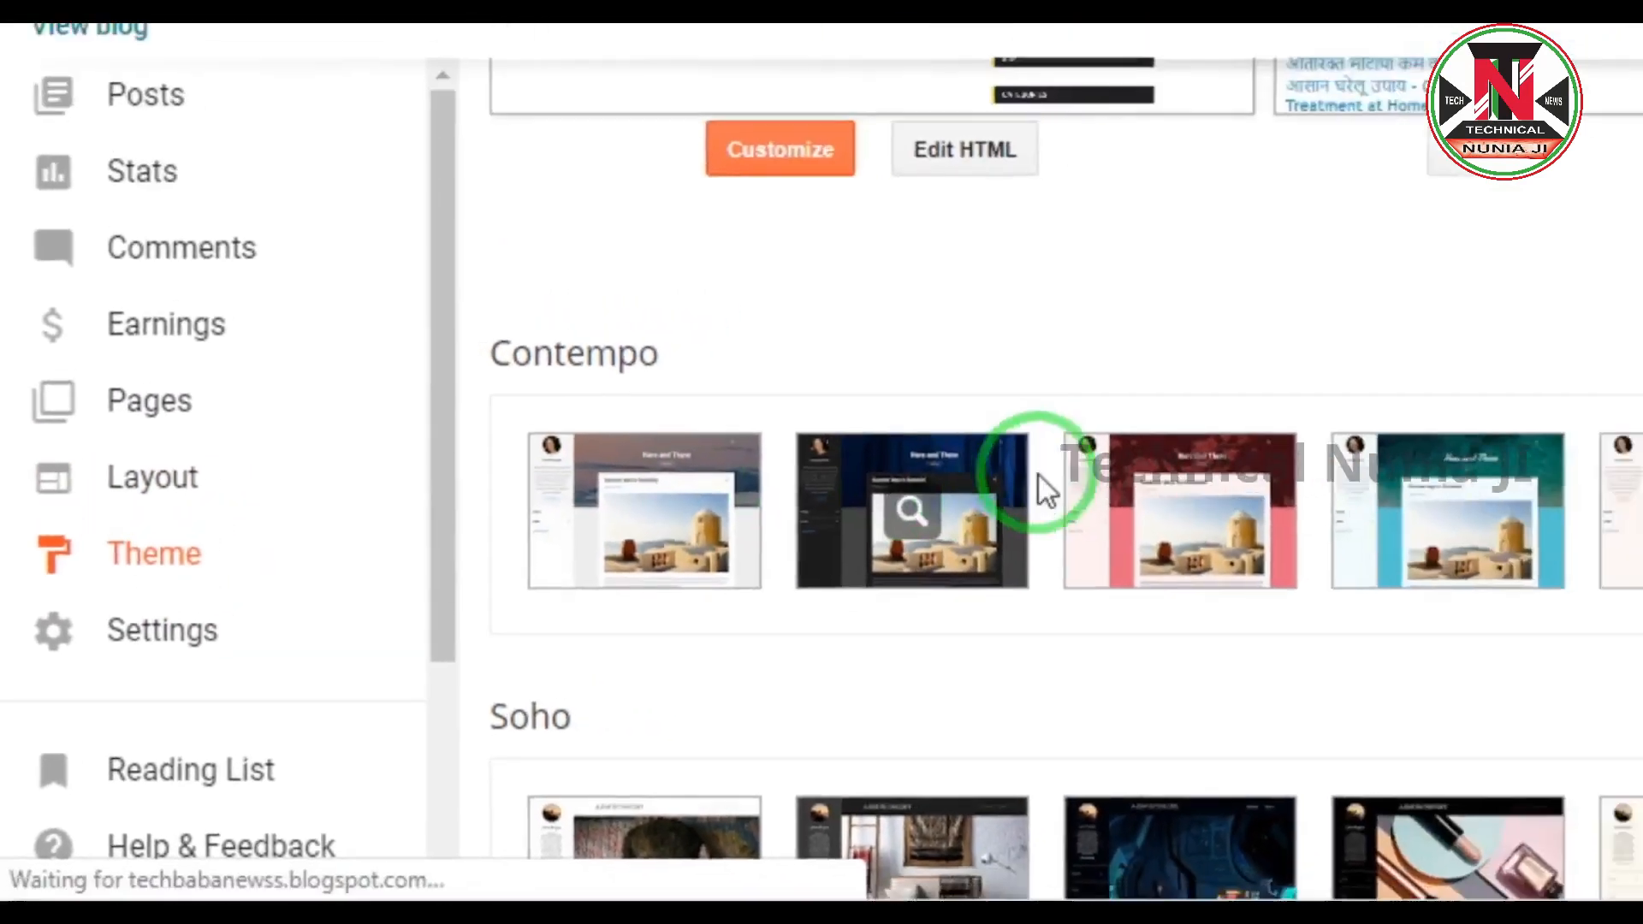
pyautogui.scroll(3, 1348, 394)
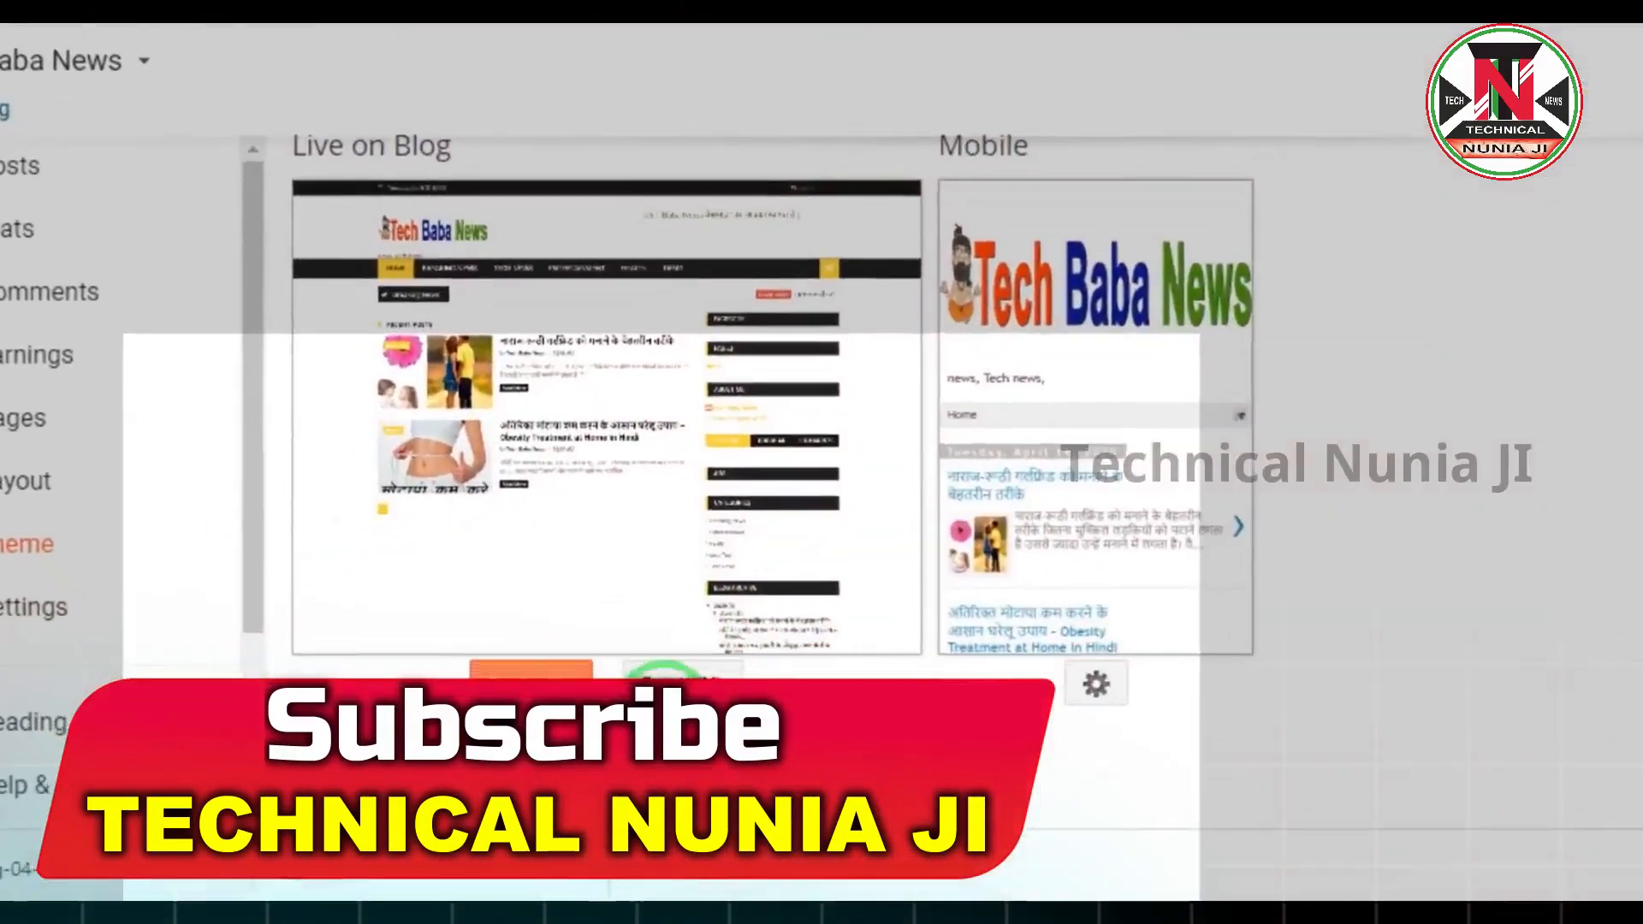
pyautogui.click(777, 637)
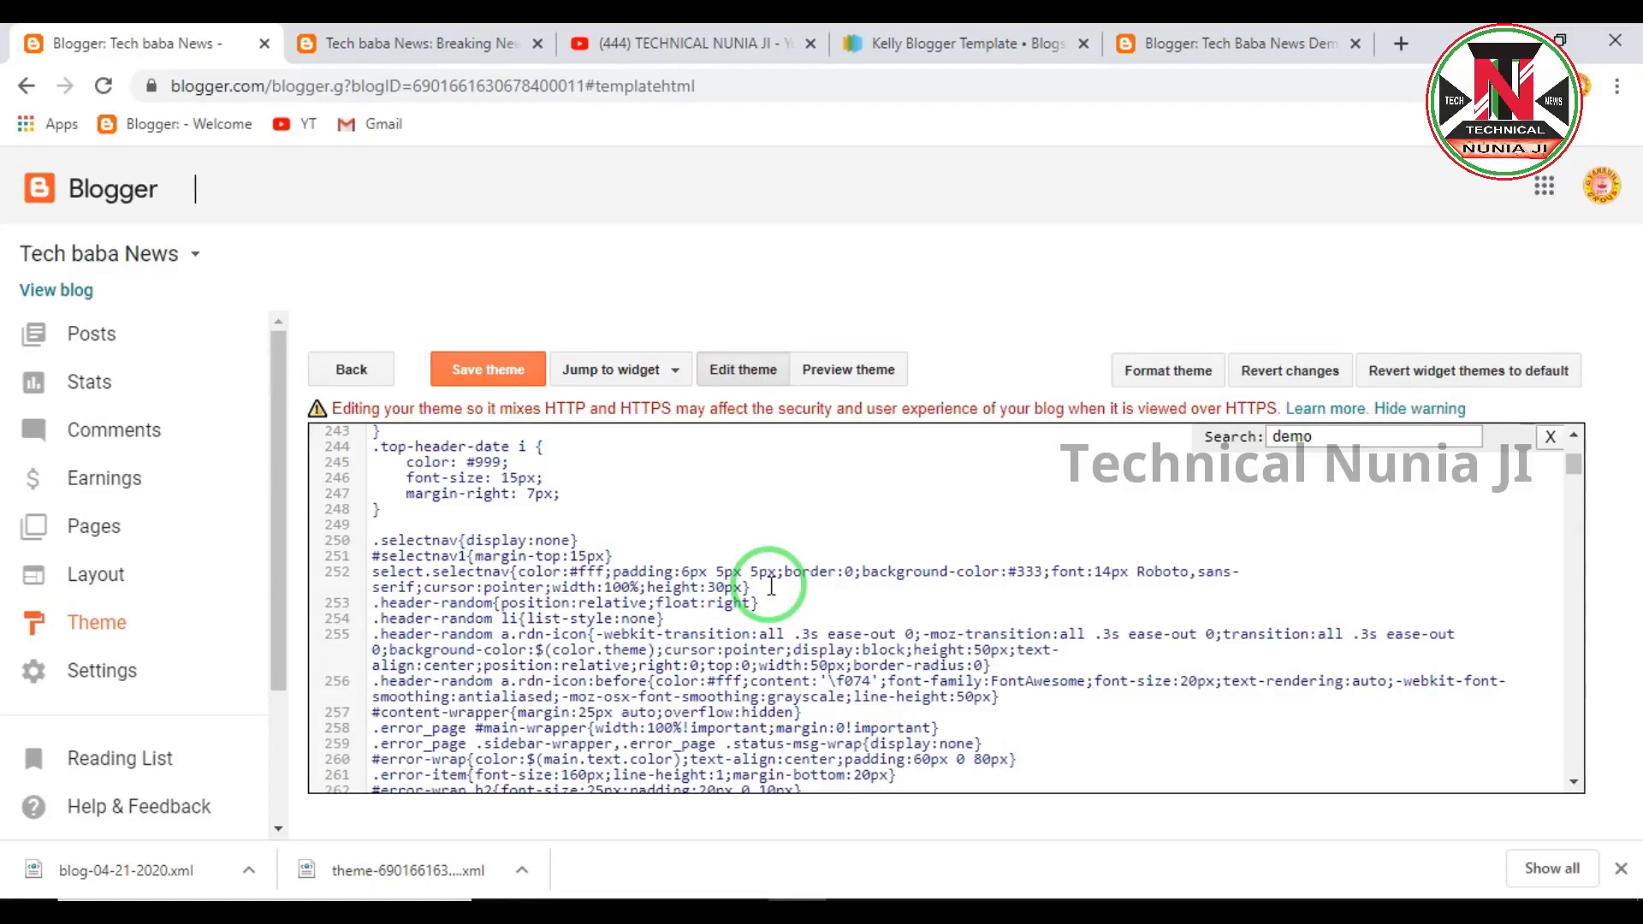
# Examine the live blog's navigation menu entries from Home to Demo and return to the theme's HTML editor.
pyautogui.click(438, 47)
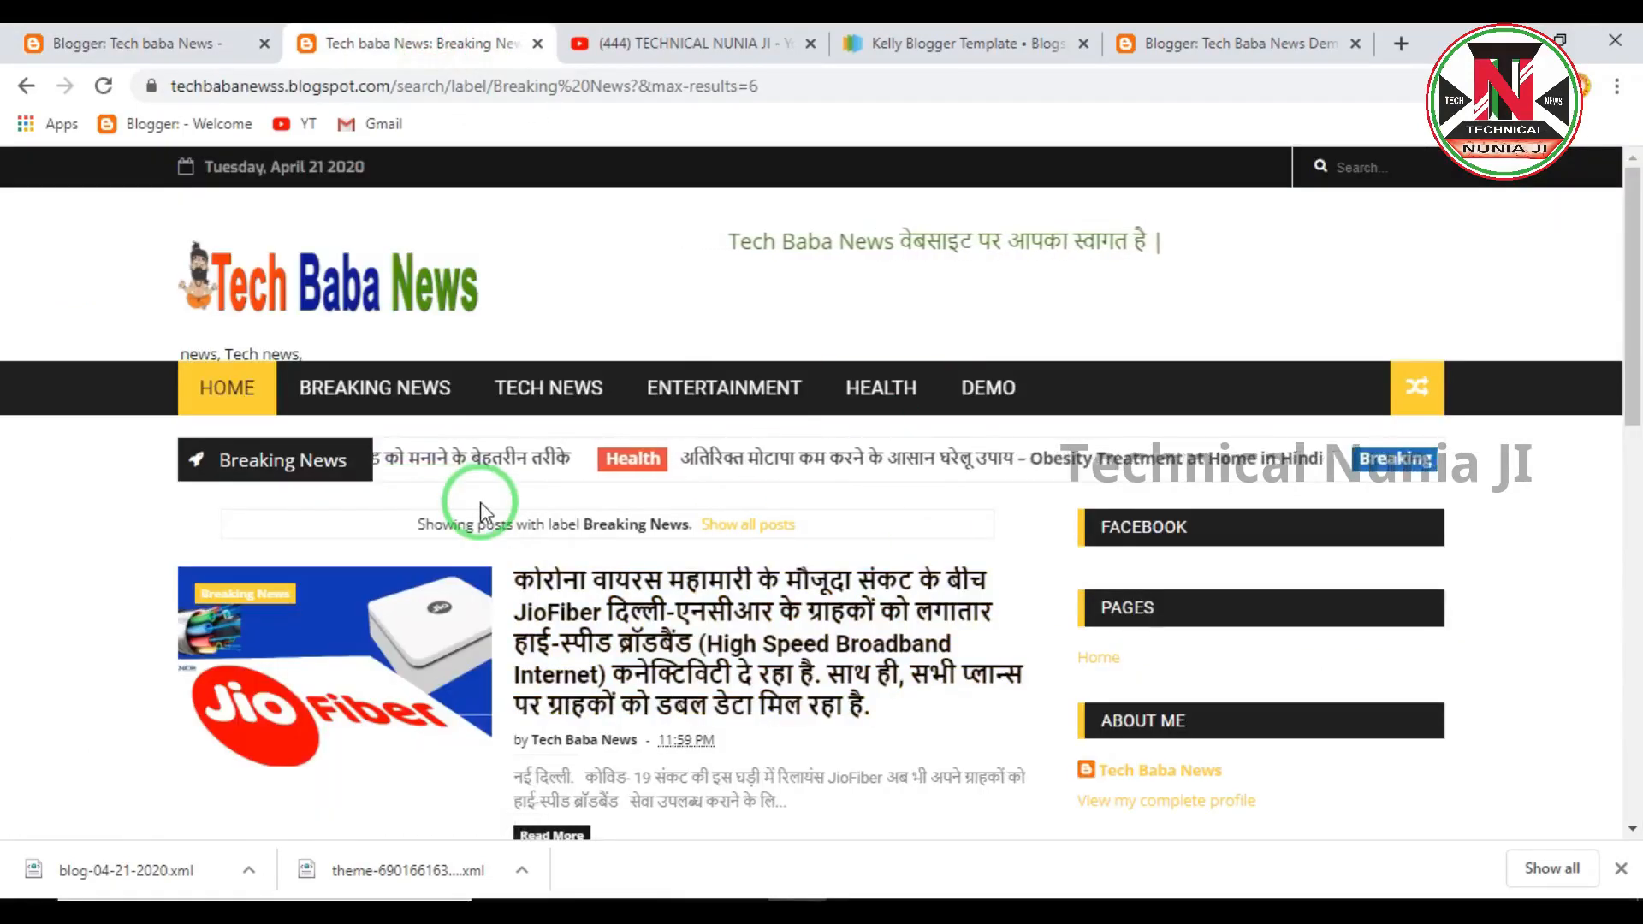
pyautogui.moveTo(146, 332)
pyautogui.mouseDown()
pyautogui.moveTo(274, 440)
pyautogui.moveTo(1080, 448)
pyautogui.mouseUp()
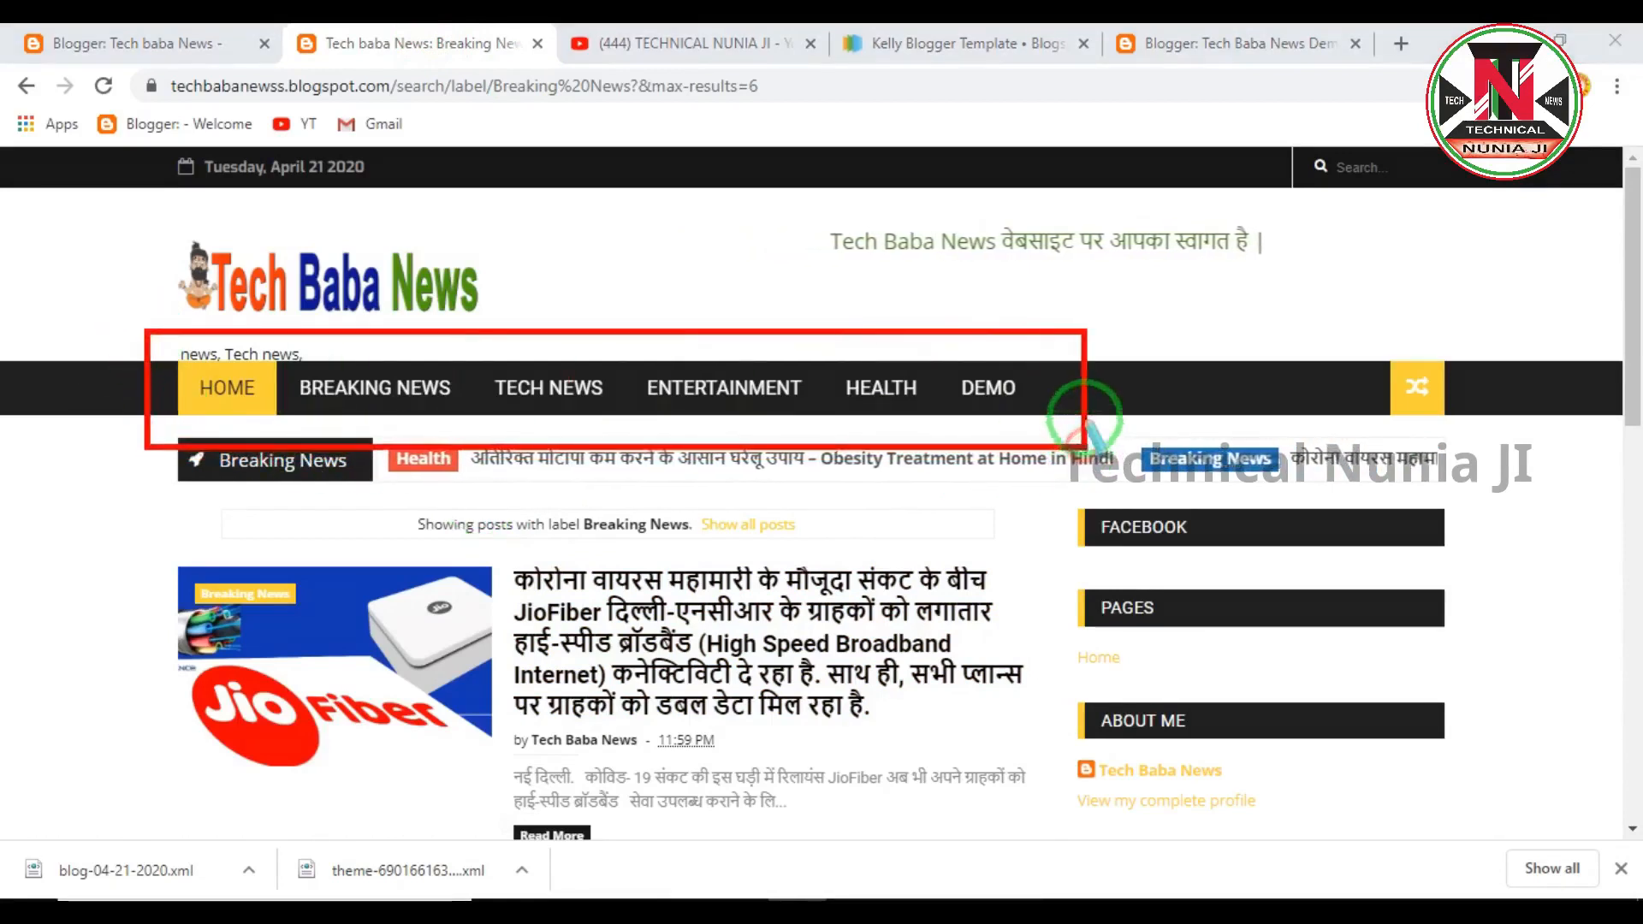
pyautogui.rightClick(1078, 399)
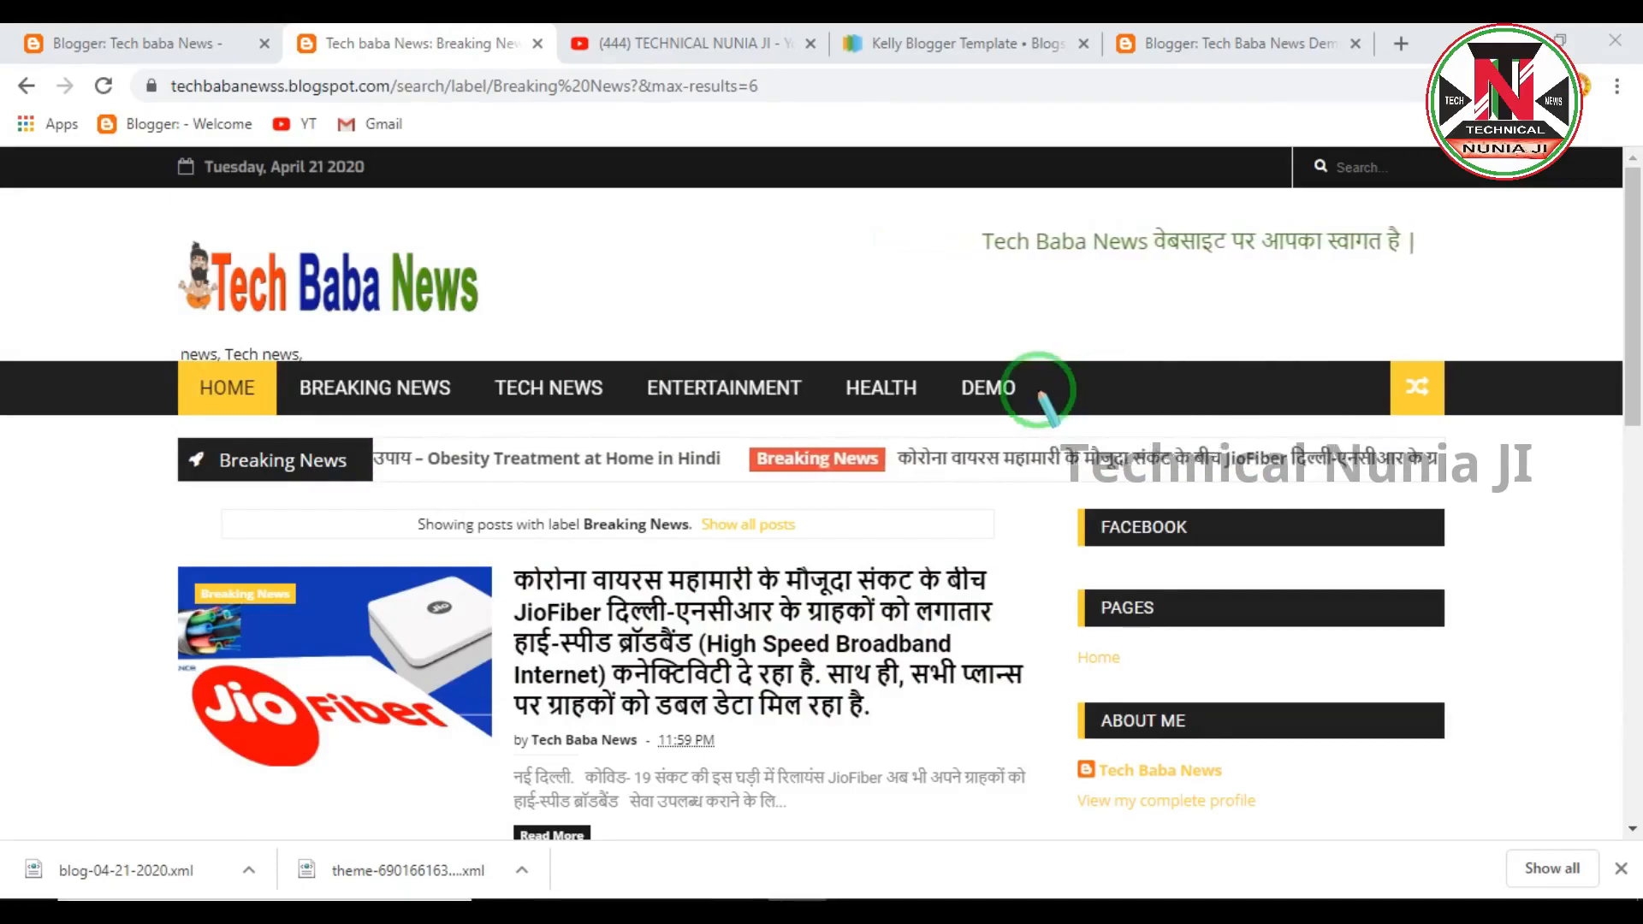
pyautogui.moveTo(121, 319)
pyautogui.mouseDown()
pyautogui.moveTo(360, 441)
pyautogui.moveTo(1070, 447)
pyautogui.mouseUp()
pyautogui.rightClick(1043, 409)
pyautogui.moveTo(86, 327); pyautogui.dragTo(1126, 450)
pyautogui.rightClick(1021, 407)
pyautogui.moveTo(117, 332)
pyautogui.mouseDown()
pyautogui.moveTo(166, 396)
pyautogui.moveTo(275, 447)
pyautogui.mouseUp()
pyautogui.rightClick(279, 447)
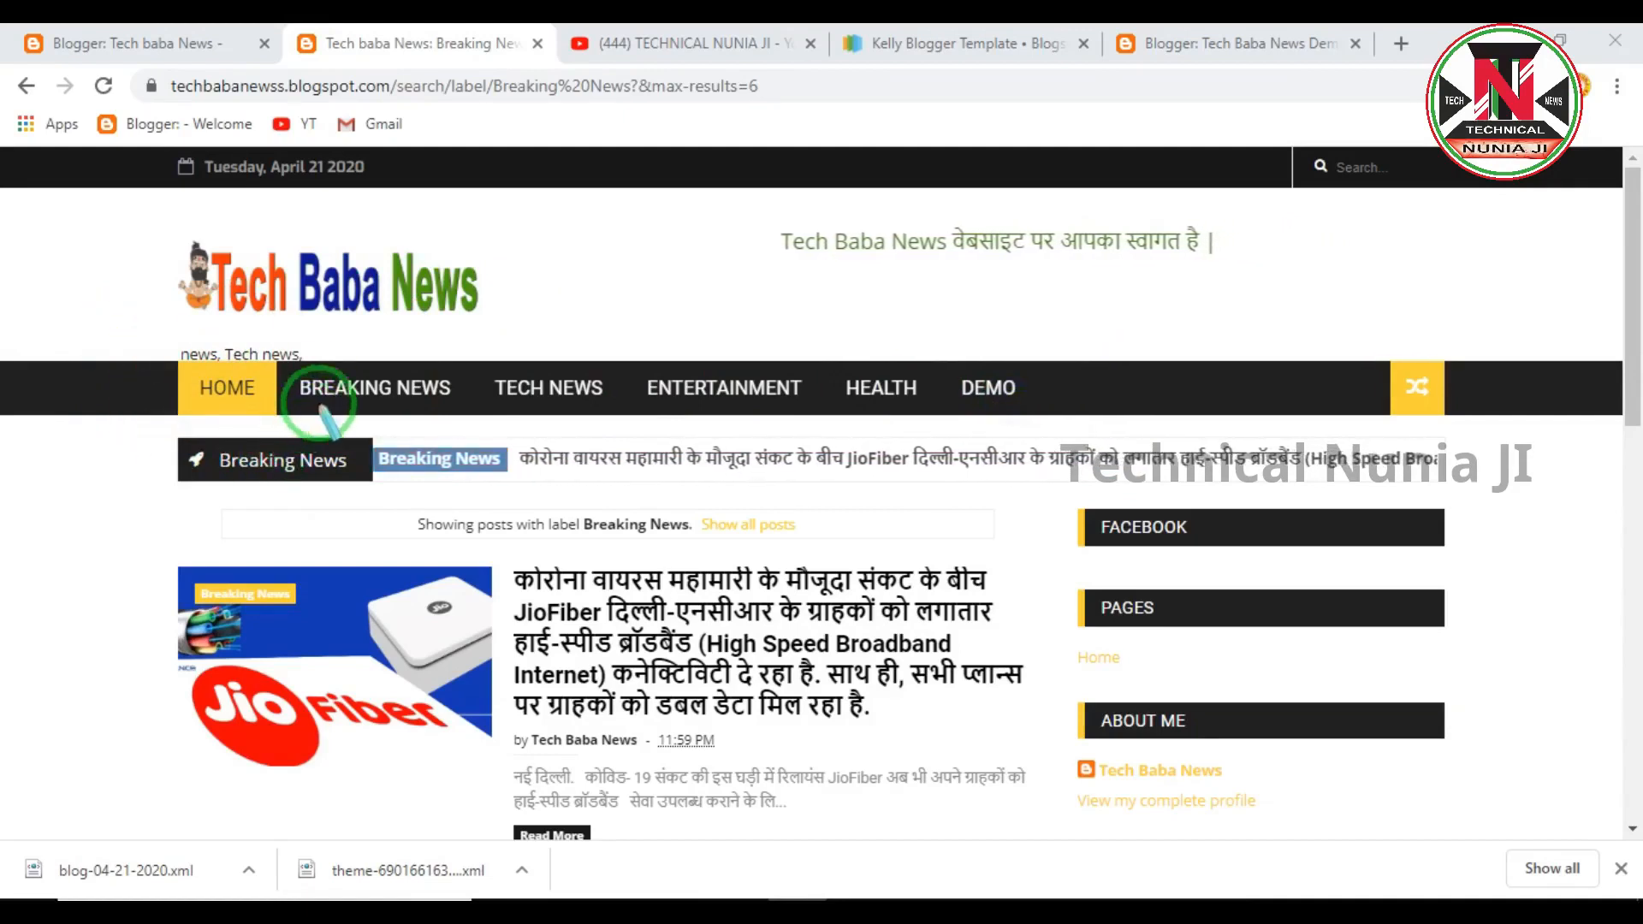
pyautogui.click(126, 43)
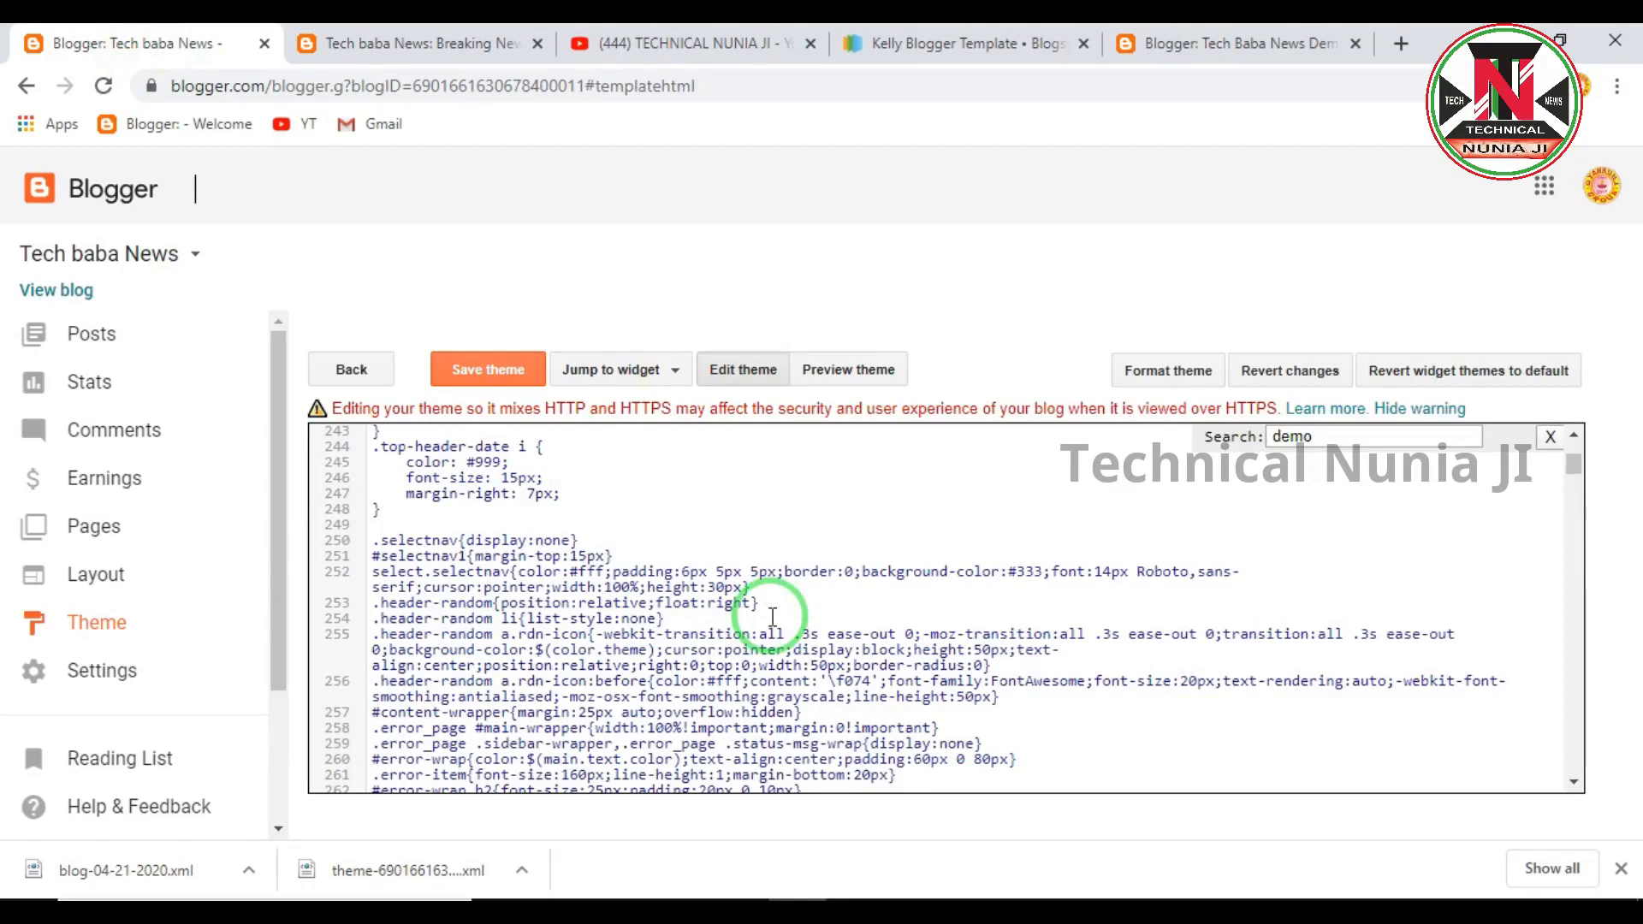
# Review the Demo entry and the rest of the navigation bar on the live blog once more.
pyautogui.click(433, 44)
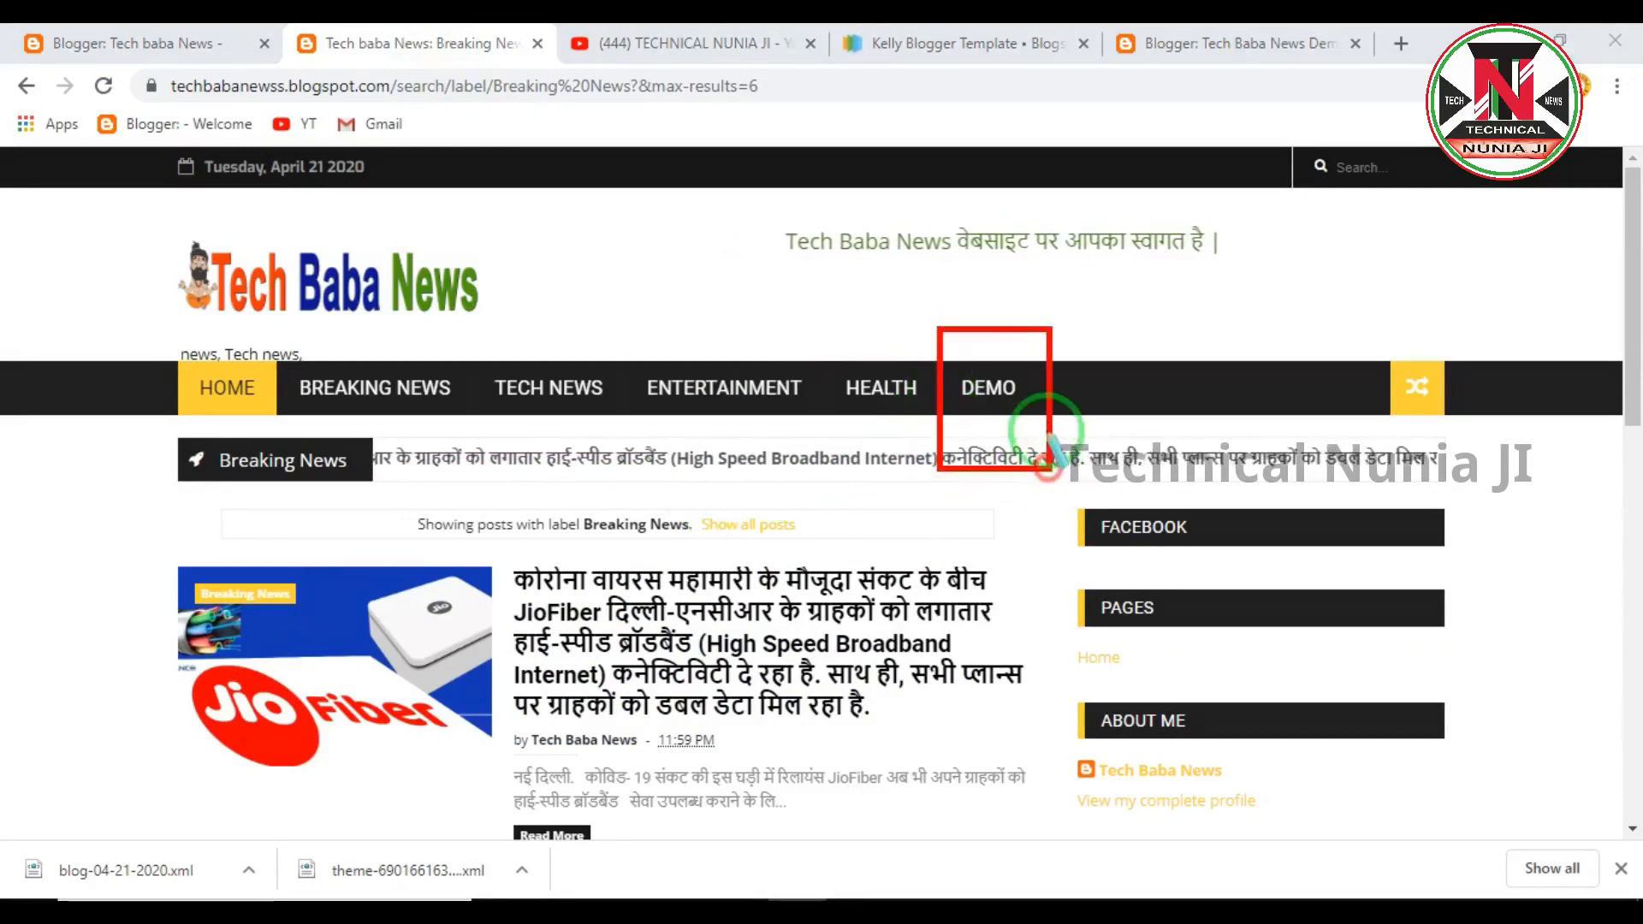
pyautogui.moveTo(943, 355); pyautogui.dragTo(1042, 486)
pyautogui.moveTo(1136, 438); pyautogui.dragTo(1121, 444)
pyautogui.moveTo(95, 326)
pyautogui.mouseDown()
pyautogui.moveTo(251, 446)
pyautogui.moveTo(417, 433)
pyautogui.mouseUp()
pyautogui.press('Escape')
pyautogui.moveTo(44, 331)
pyautogui.mouseDown()
pyautogui.moveTo(1336, 416)
pyautogui.moveTo(1337, 435)
pyautogui.mouseUp()
pyautogui.press('Escape')
pyautogui.moveTo(144, 332); pyautogui.dragTo(865, 423)
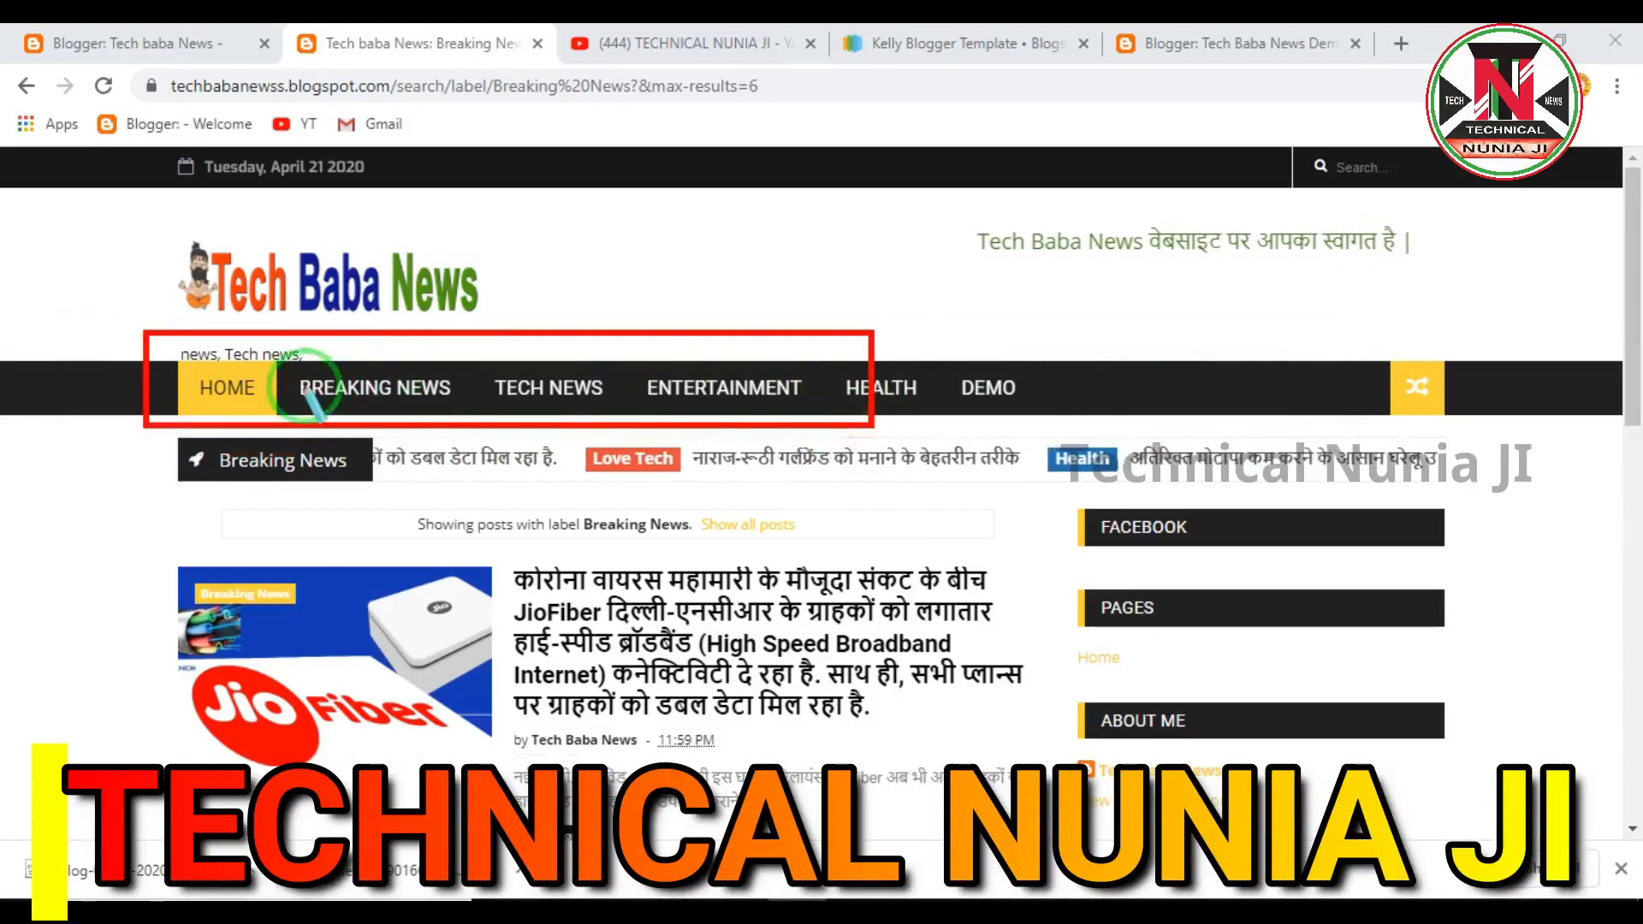
pyautogui.press('Escape')
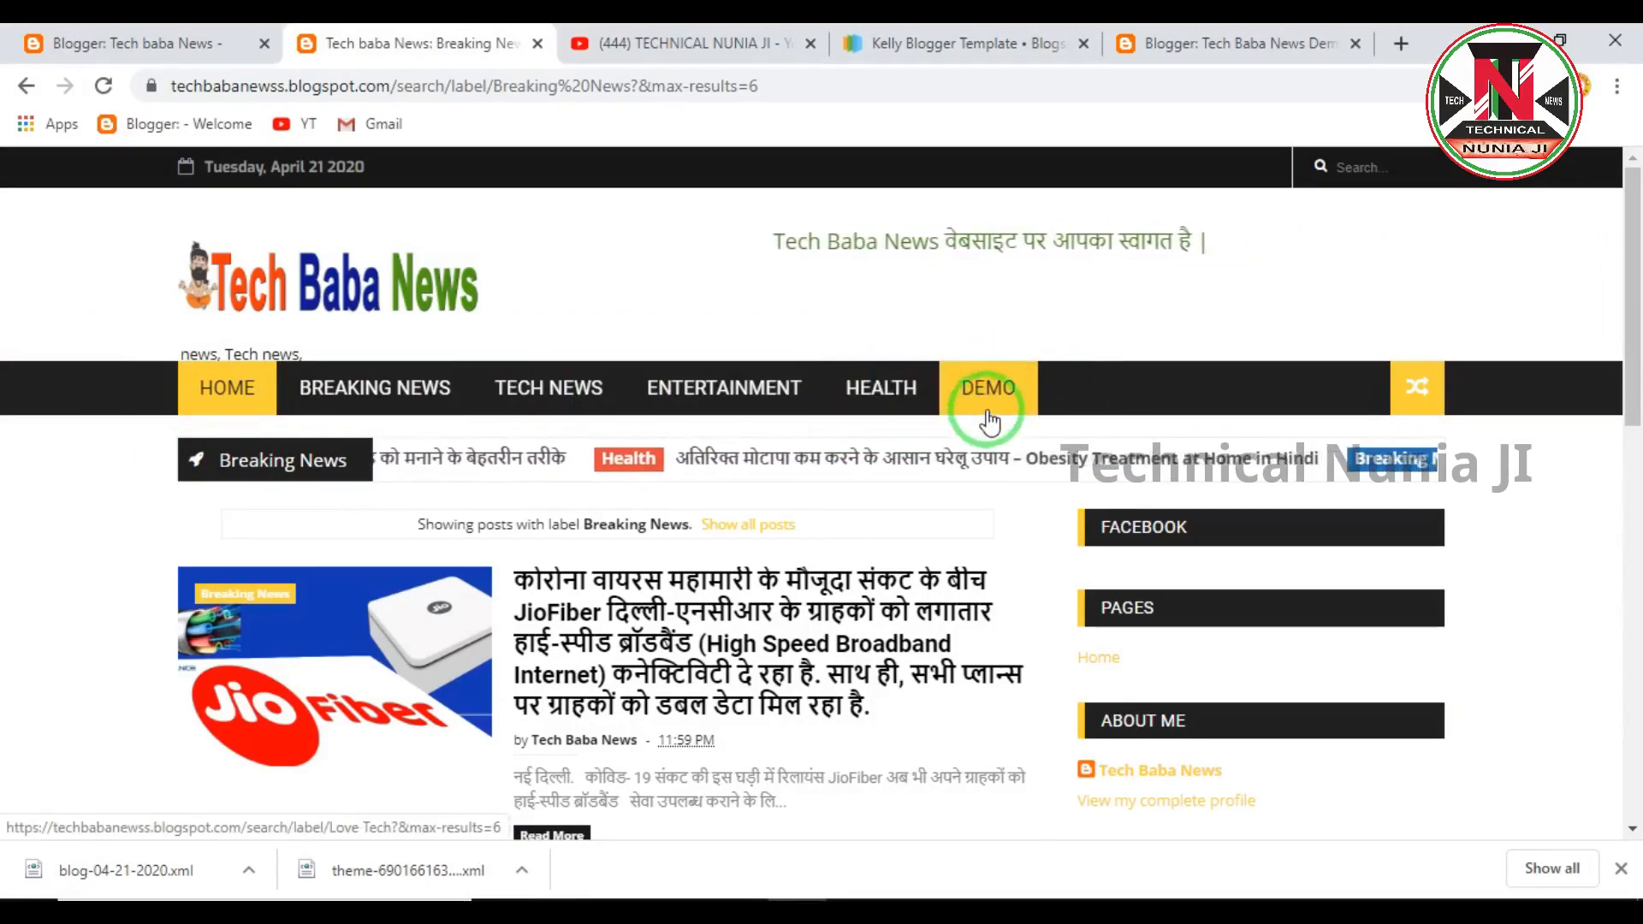
# Search the theme's HTML code for demo to locate the Menu widget's settings.
pyautogui.click(150, 57)
pyautogui.click(799, 556)
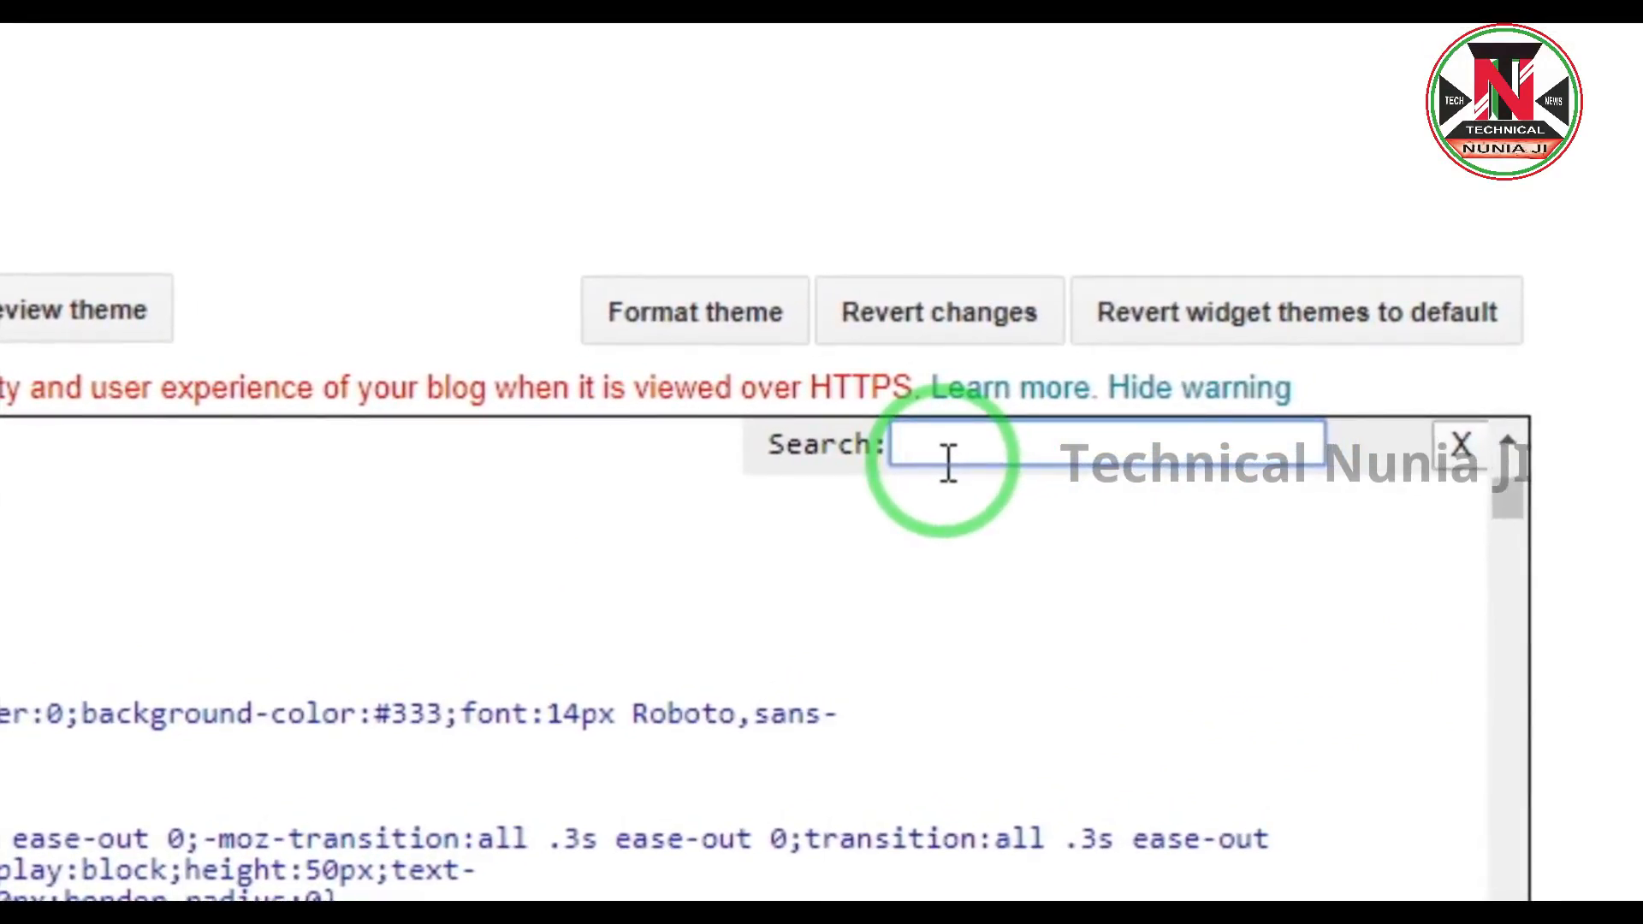
pyautogui.write('>https://#</b:widget-setting>')
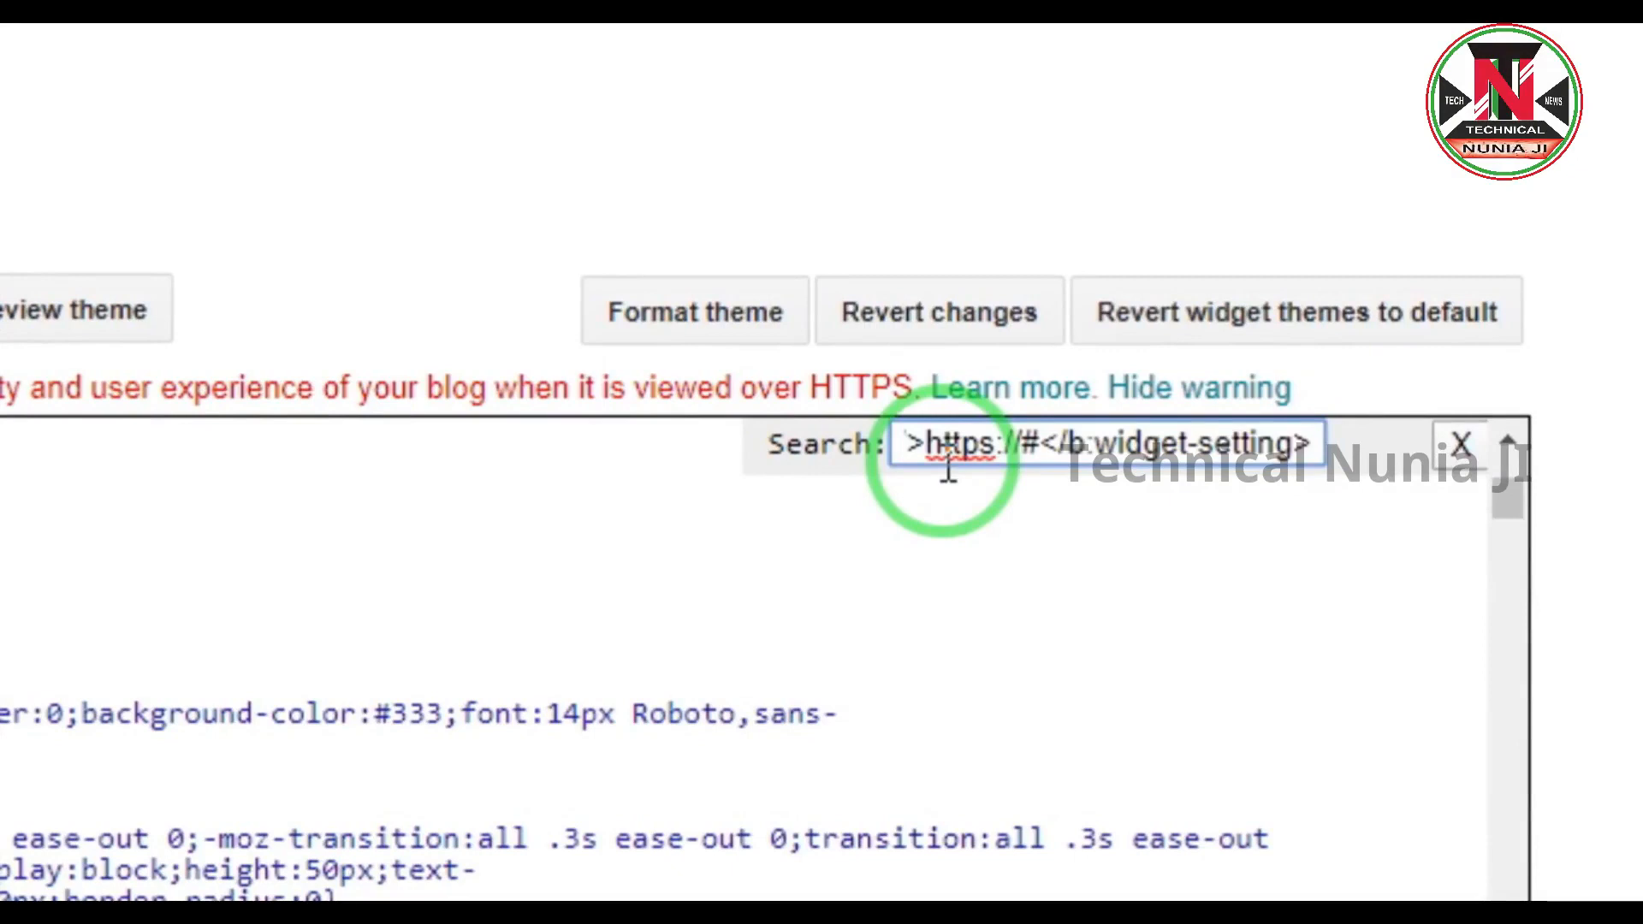
pyautogui.hotkey('ctrl', 'z')
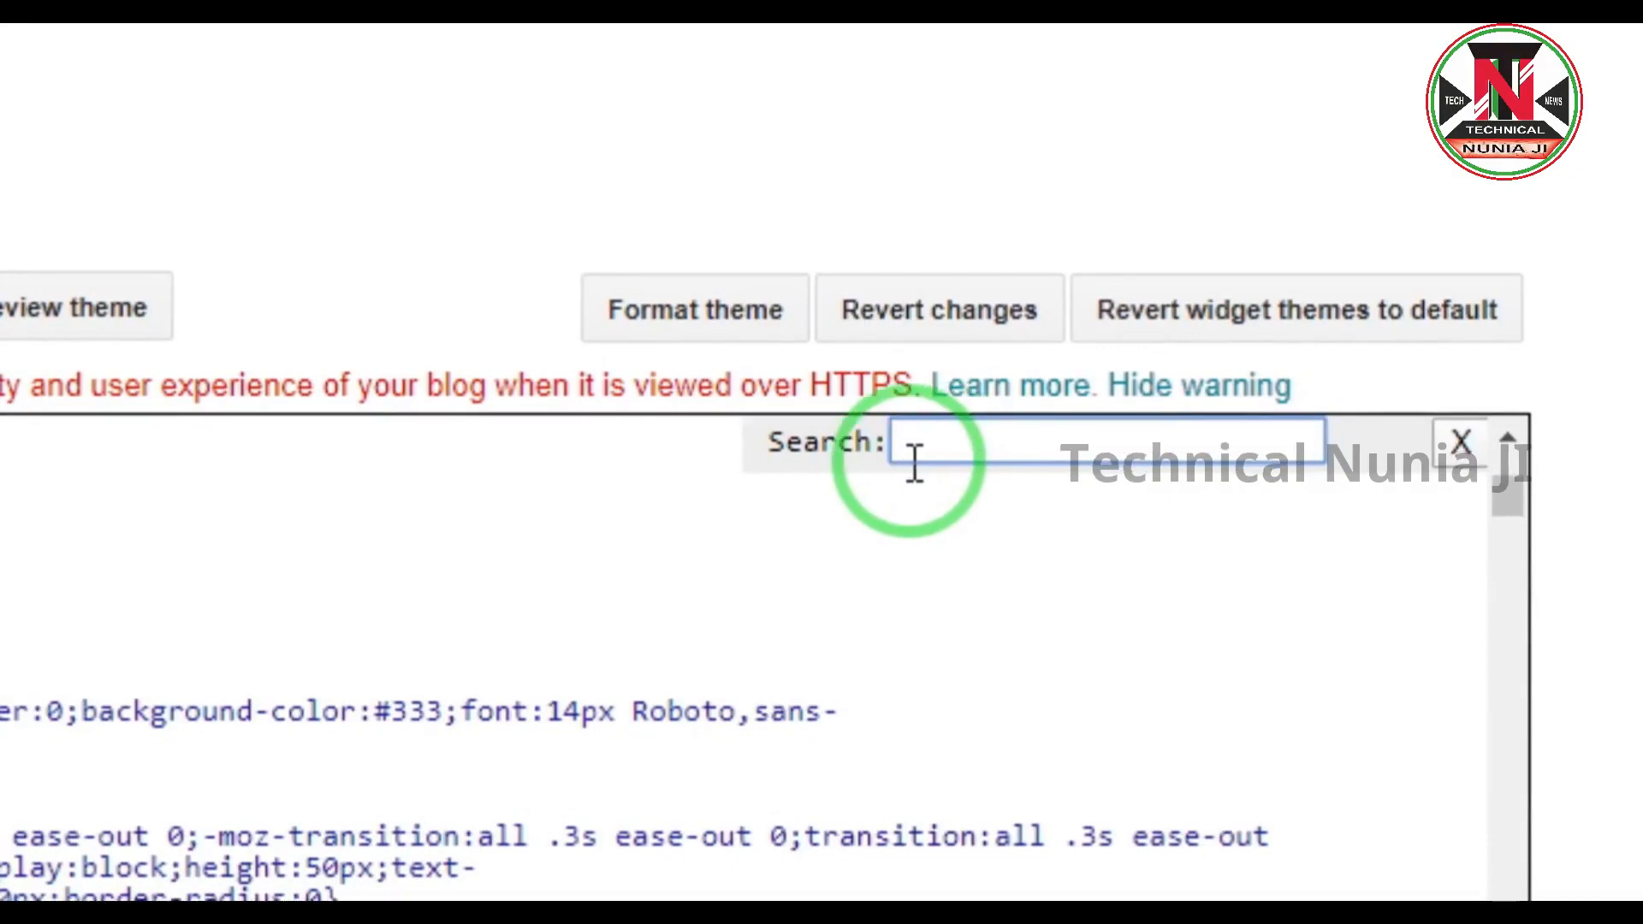
pyautogui.click(919, 435)
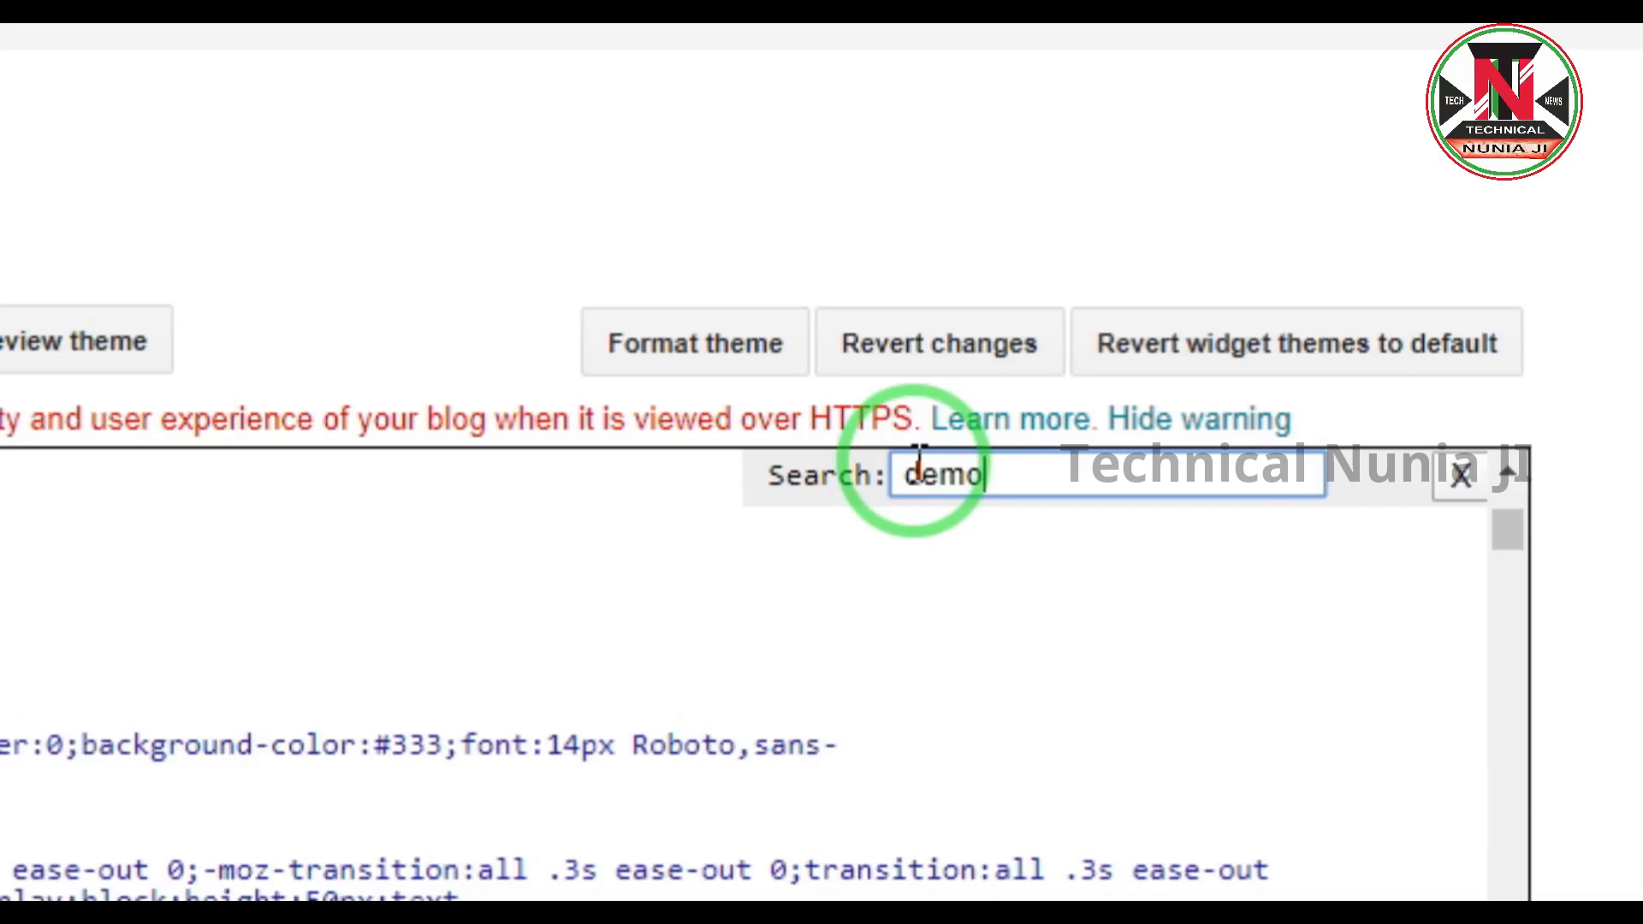
pyautogui.press('Return')
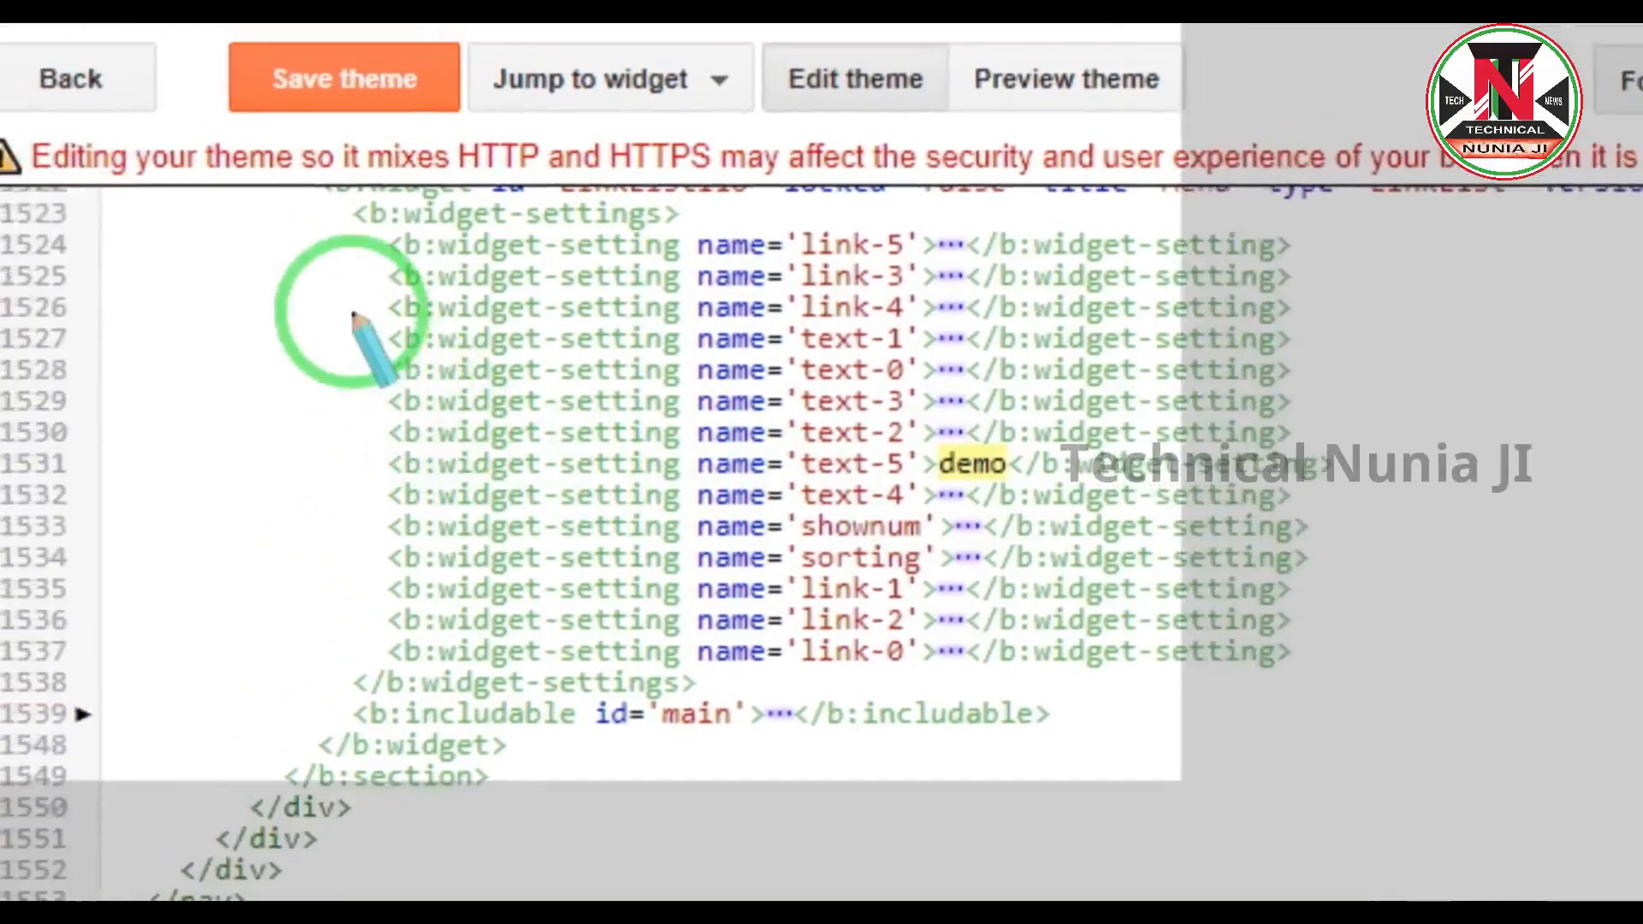
pyautogui.moveTo(144, 176)
pyautogui.mouseDown()
pyautogui.moveTo(303, 465)
pyautogui.moveTo(721, 627)
pyautogui.moveTo(967, 701)
pyautogui.mouseUp()
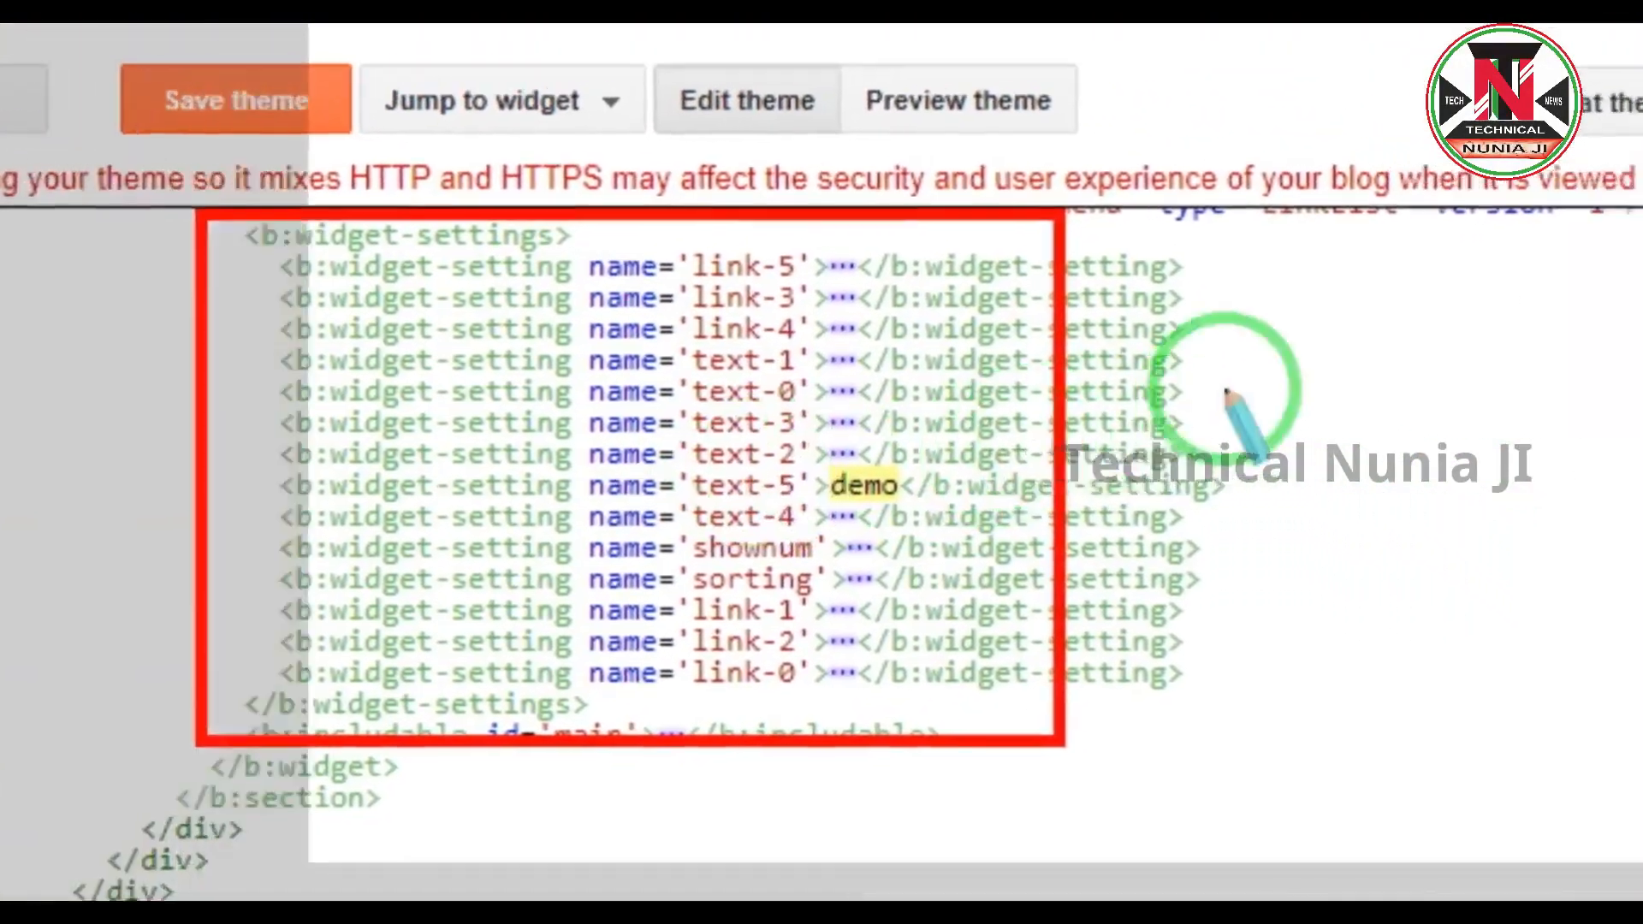
pyautogui.rightClick(1301, 381)
pyautogui.moveTo(310, 205)
pyautogui.mouseDown()
pyautogui.moveTo(350, 352)
pyautogui.moveTo(1188, 699)
pyautogui.mouseUp()
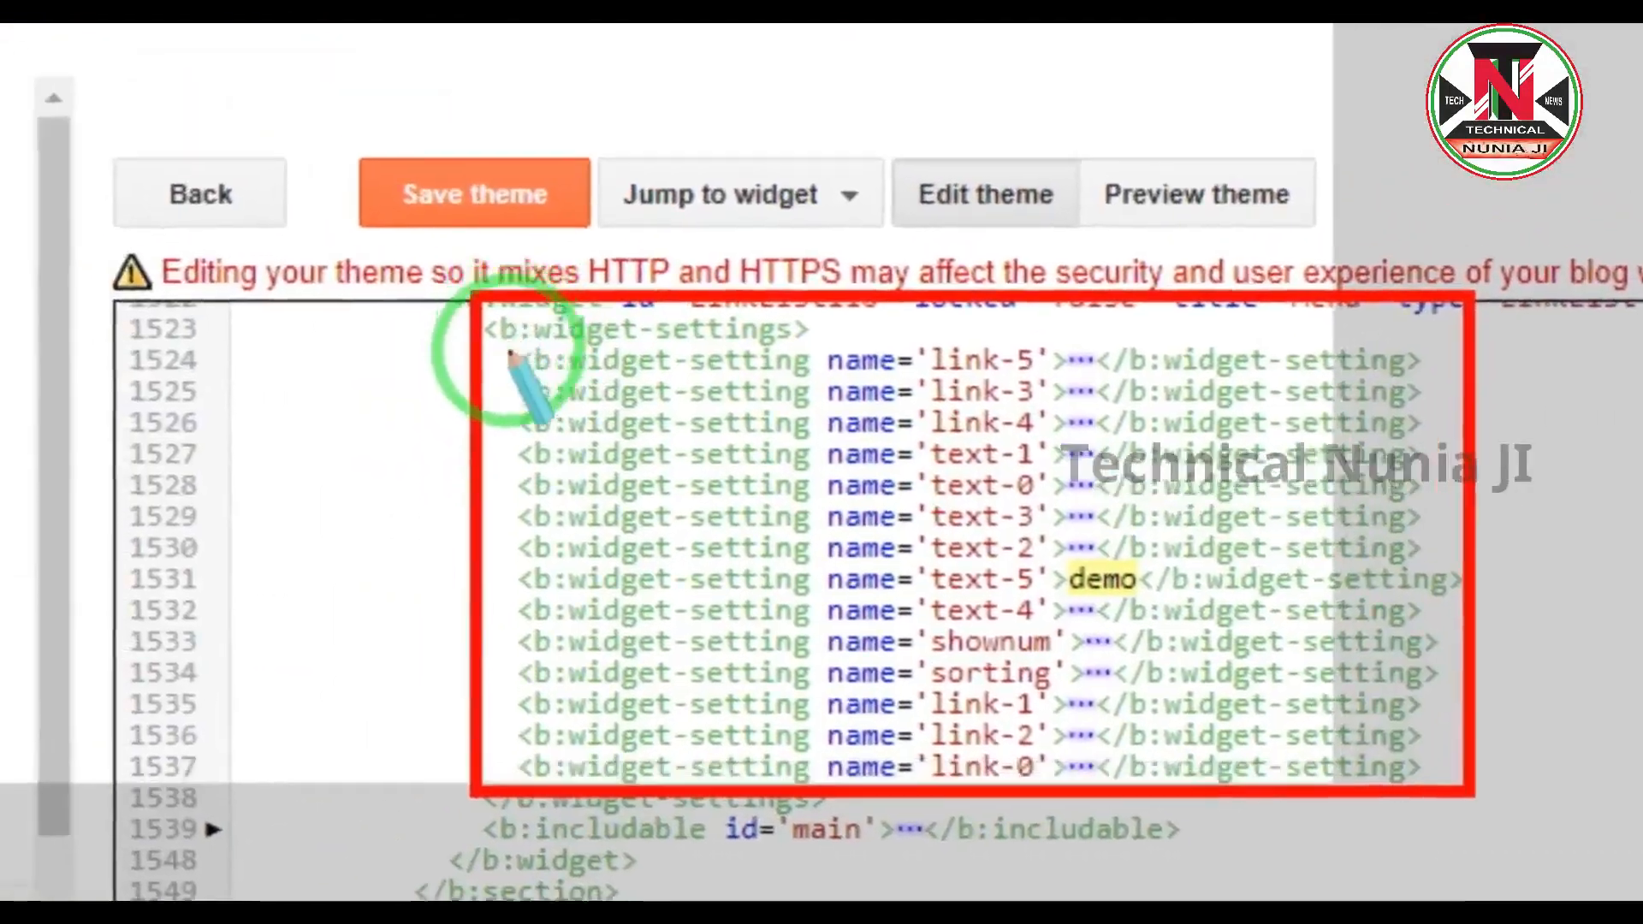
pyautogui.moveTo(510, 355); pyautogui.dragTo(1221, 454)
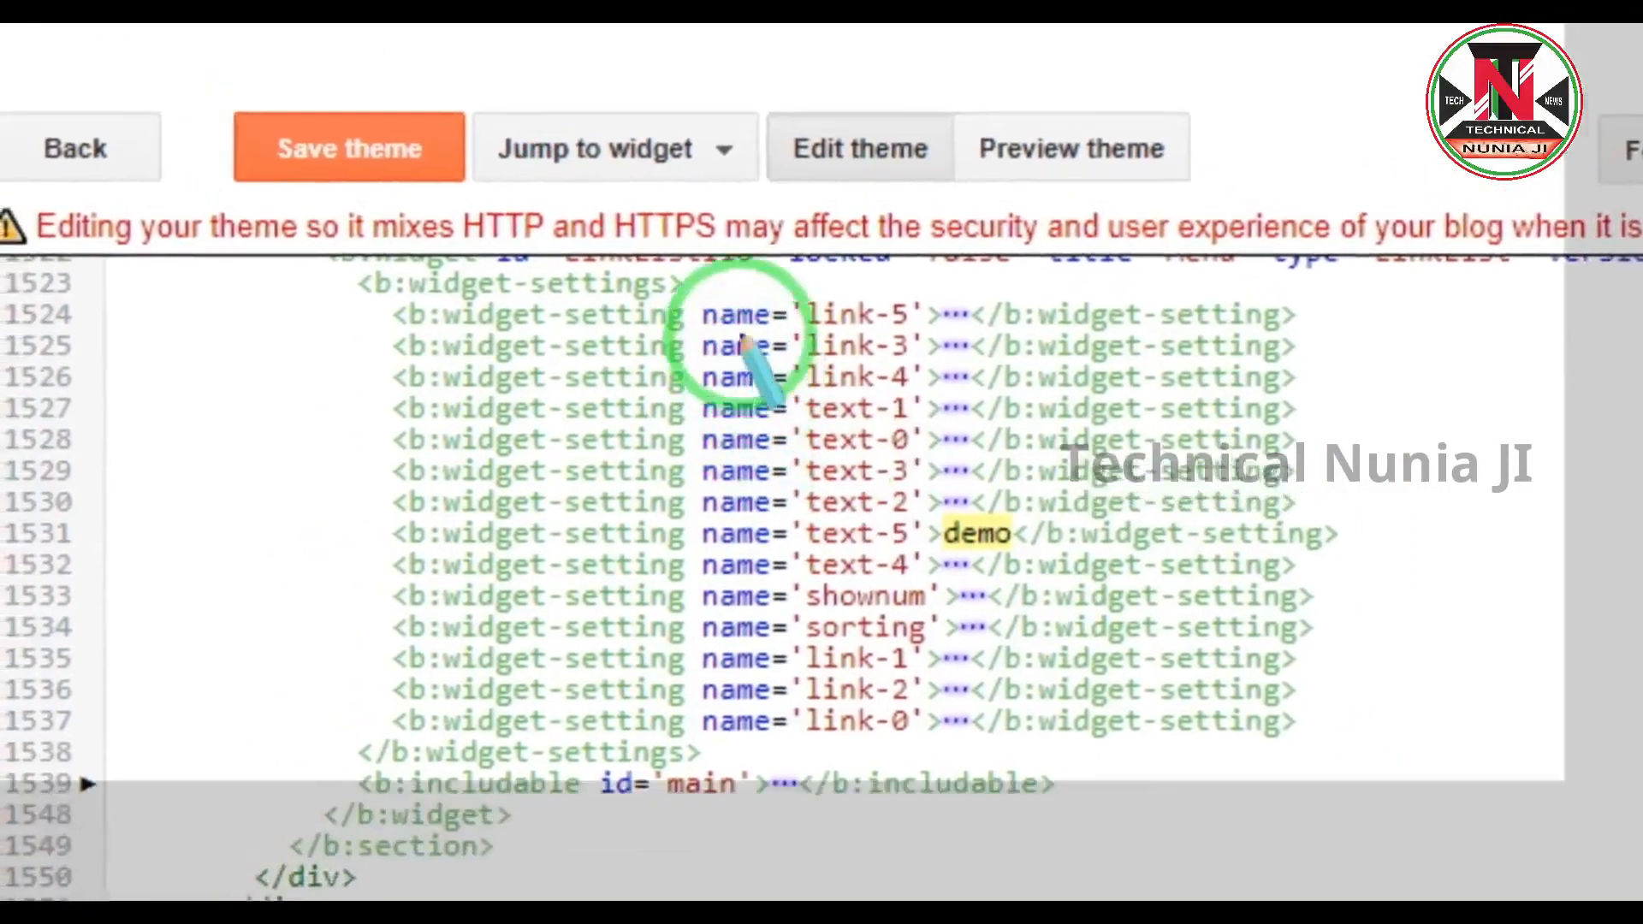
pyautogui.moveTo(726, 228)
pyautogui.mouseDown()
pyautogui.moveTo(744, 348)
pyautogui.moveTo(878, 732)
pyautogui.moveTo(905, 744)
pyautogui.mouseUp()
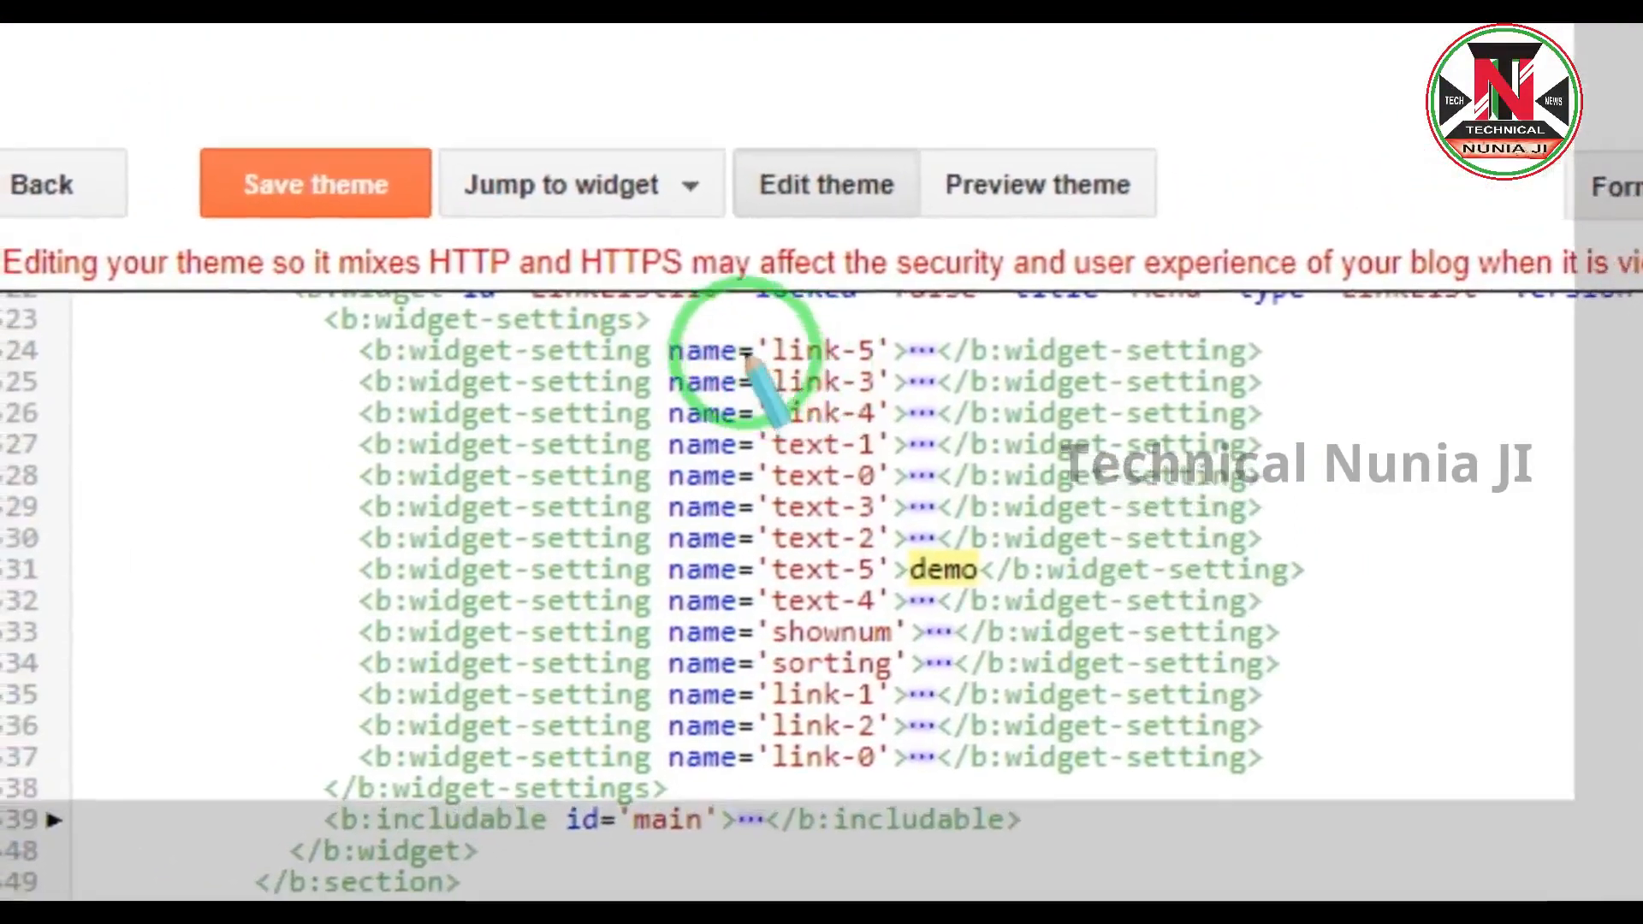
pyautogui.moveTo(715, 249)
pyautogui.mouseDown()
pyautogui.moveTo(750, 284)
pyautogui.moveTo(856, 304)
pyautogui.mouseUp()
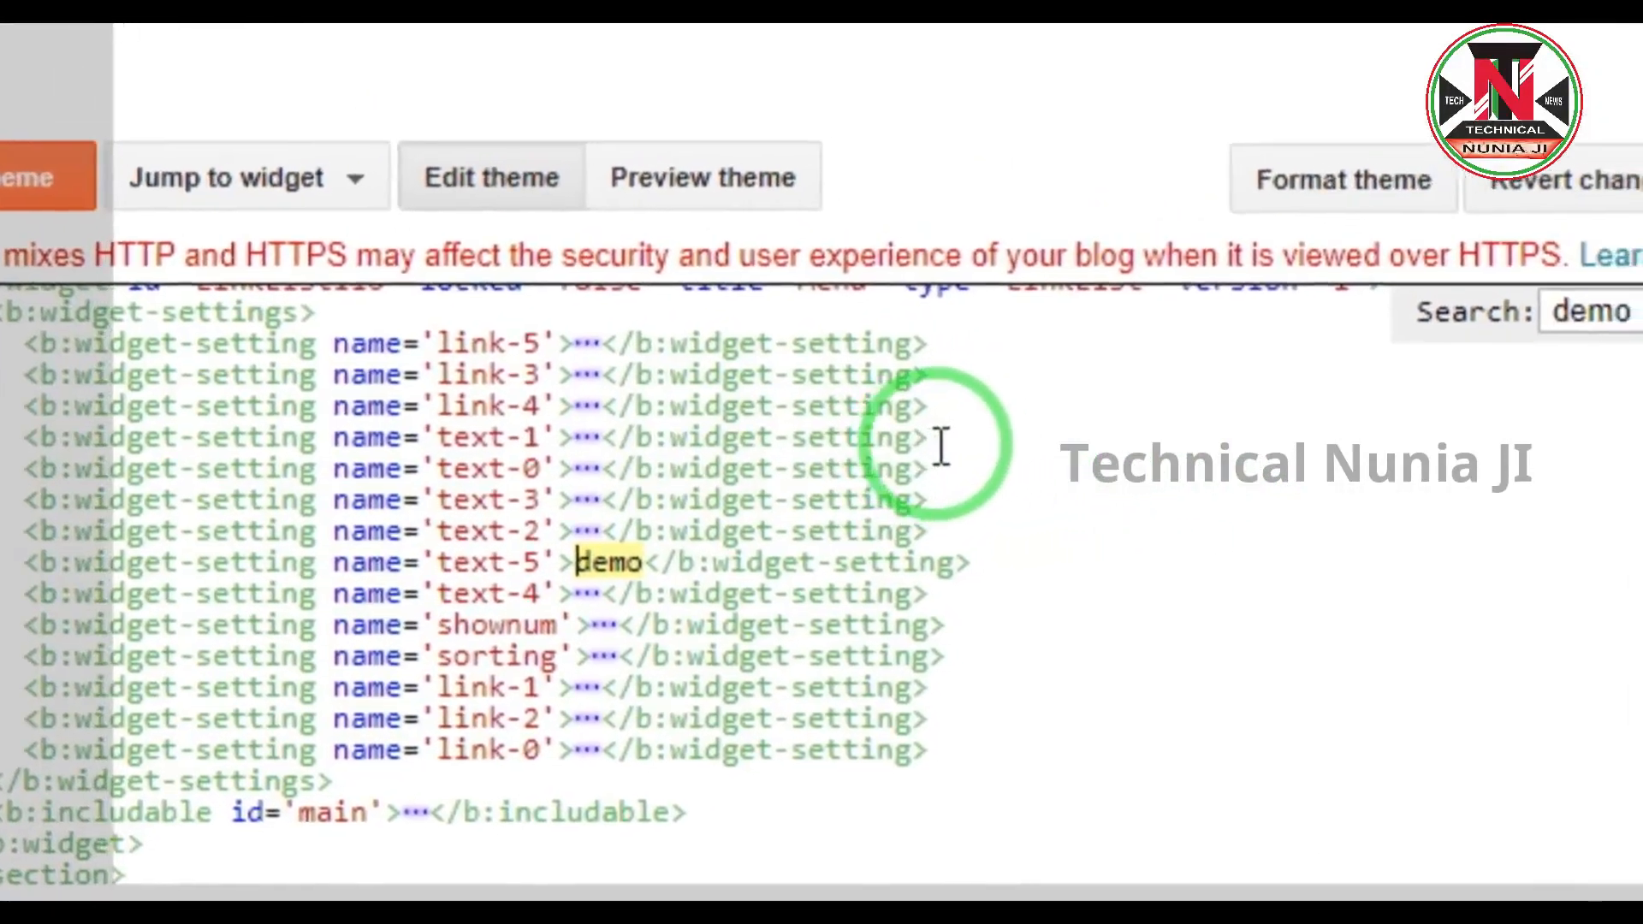
# Duplicate the text-1 and link-5 setting lines below link-0 at the end of the Menu widget's settings.
pyautogui.moveTo(939, 445); pyautogui.dragTo(67, 456)
pyautogui.moveTo(518, 469); pyautogui.dragTo(481, 463)
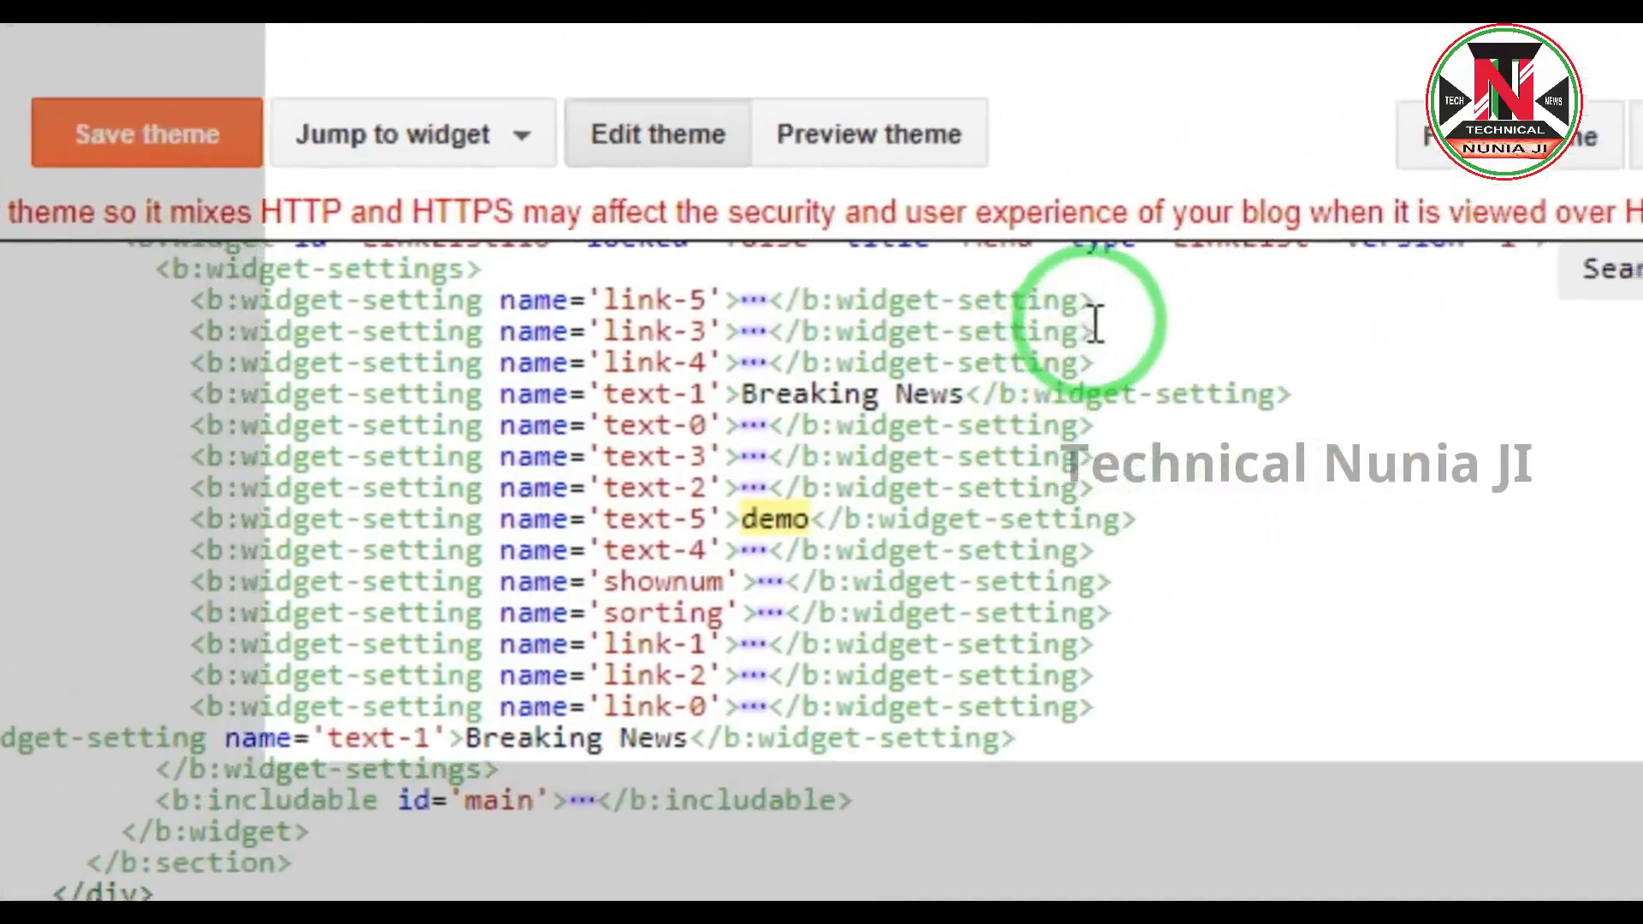
pyautogui.click(951, 363)
pyautogui.moveTo(954, 363); pyautogui.dragTo(94, 382)
pyautogui.moveTo(591, 464); pyautogui.dragTo(566, 451)
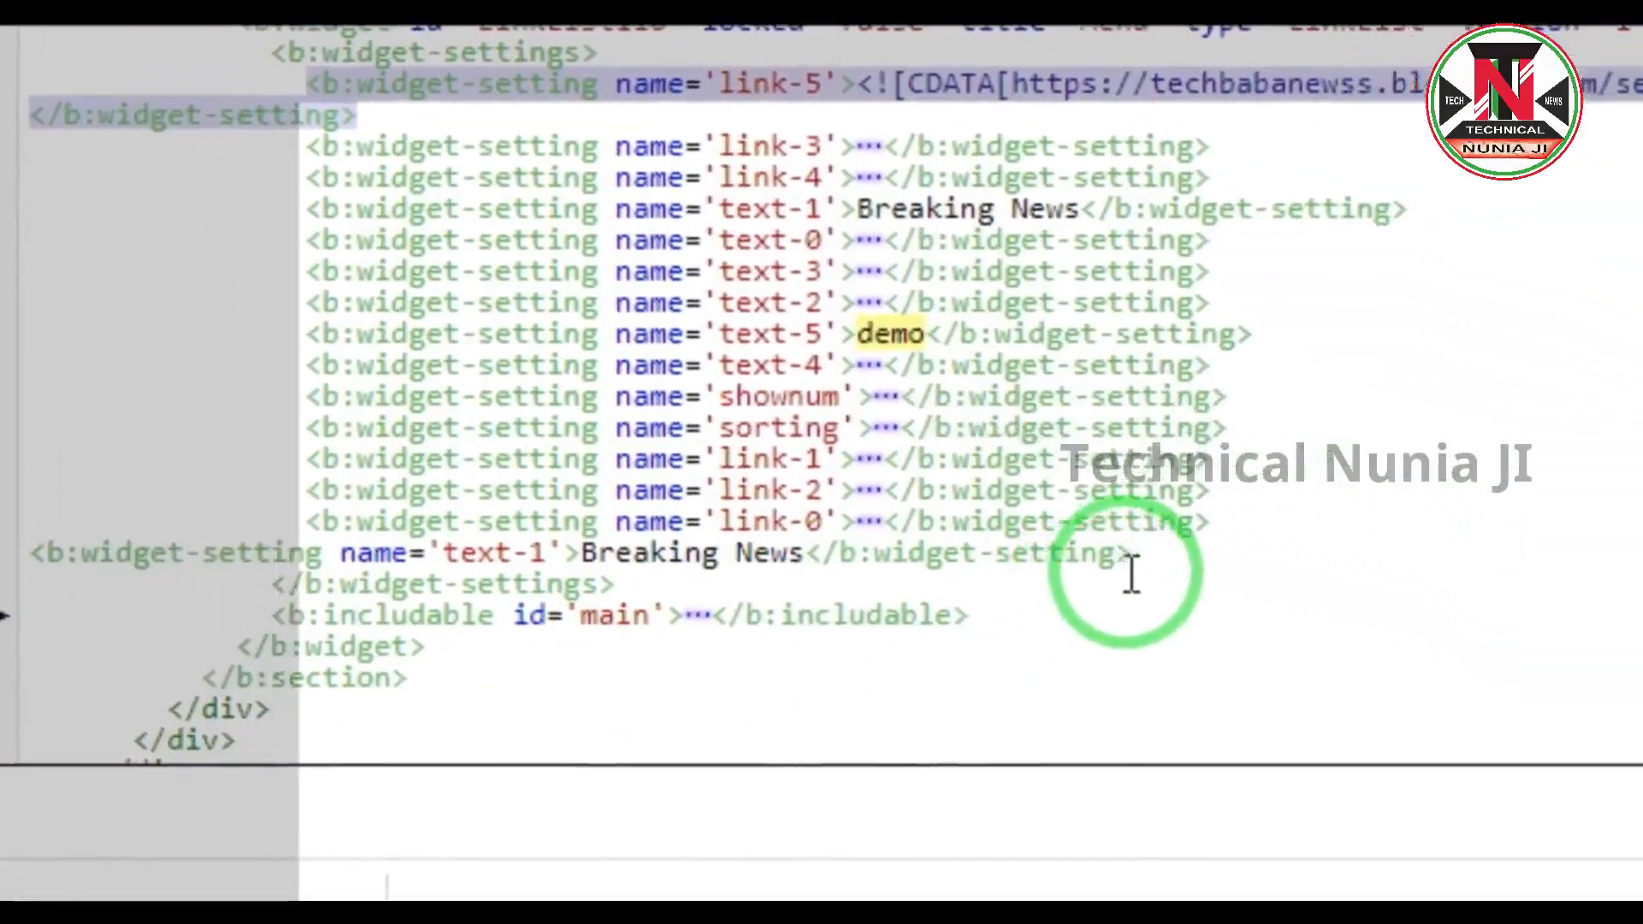
pyautogui.click(1131, 571)
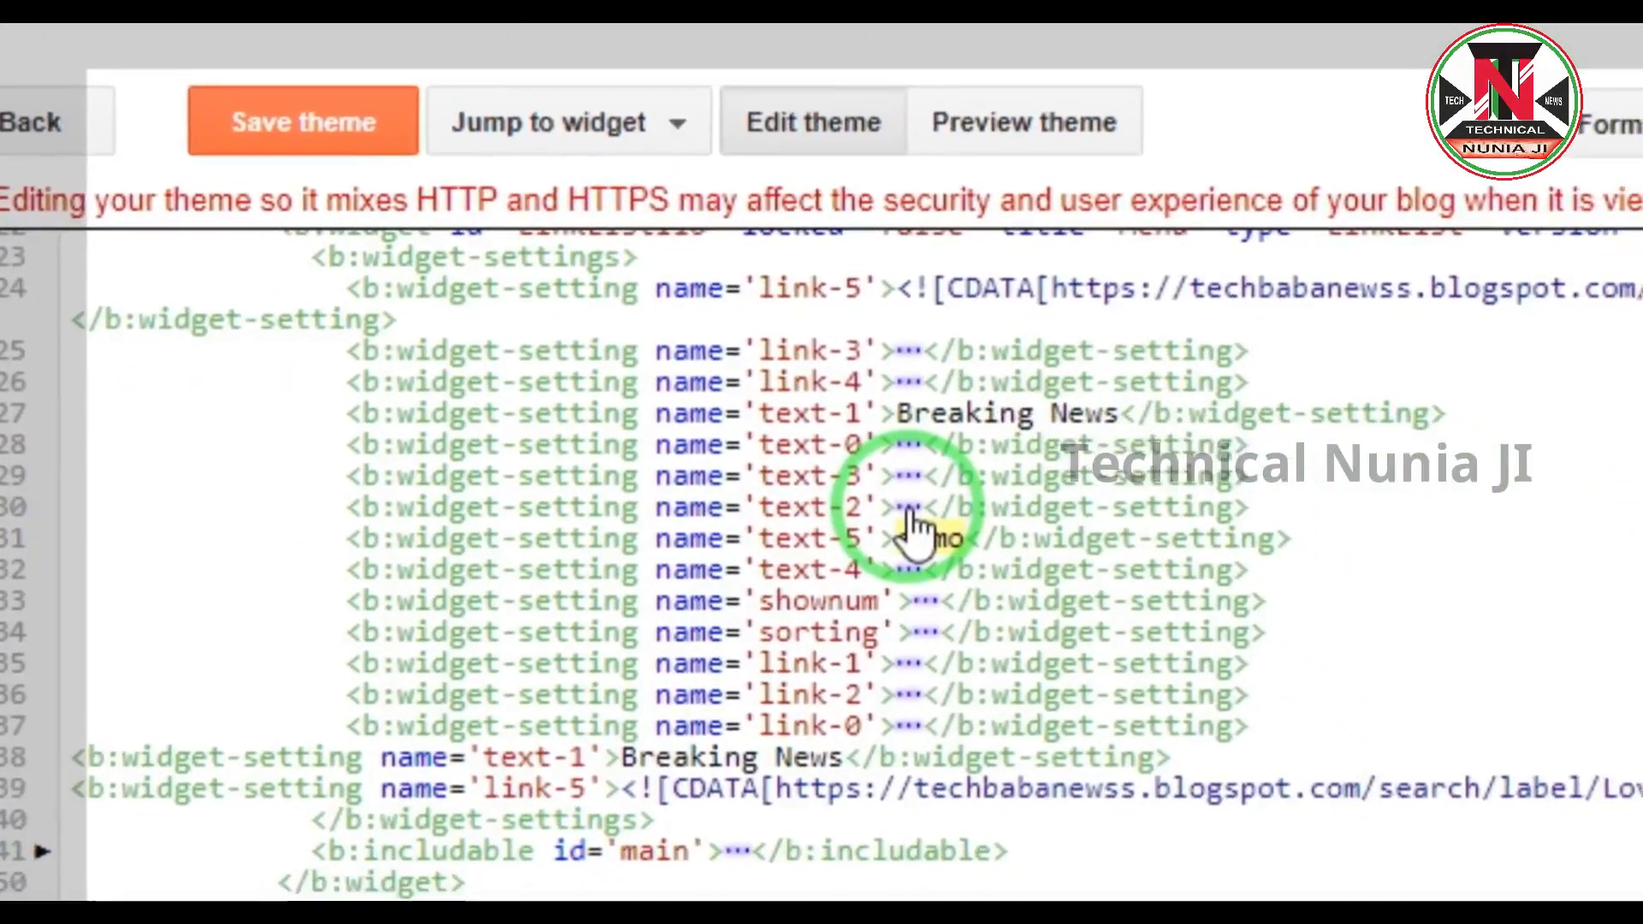
# Expand the text-2 setting in the Menu widget's code and compare it with the live blog's navigation entries.
pyautogui.click(1077, 609)
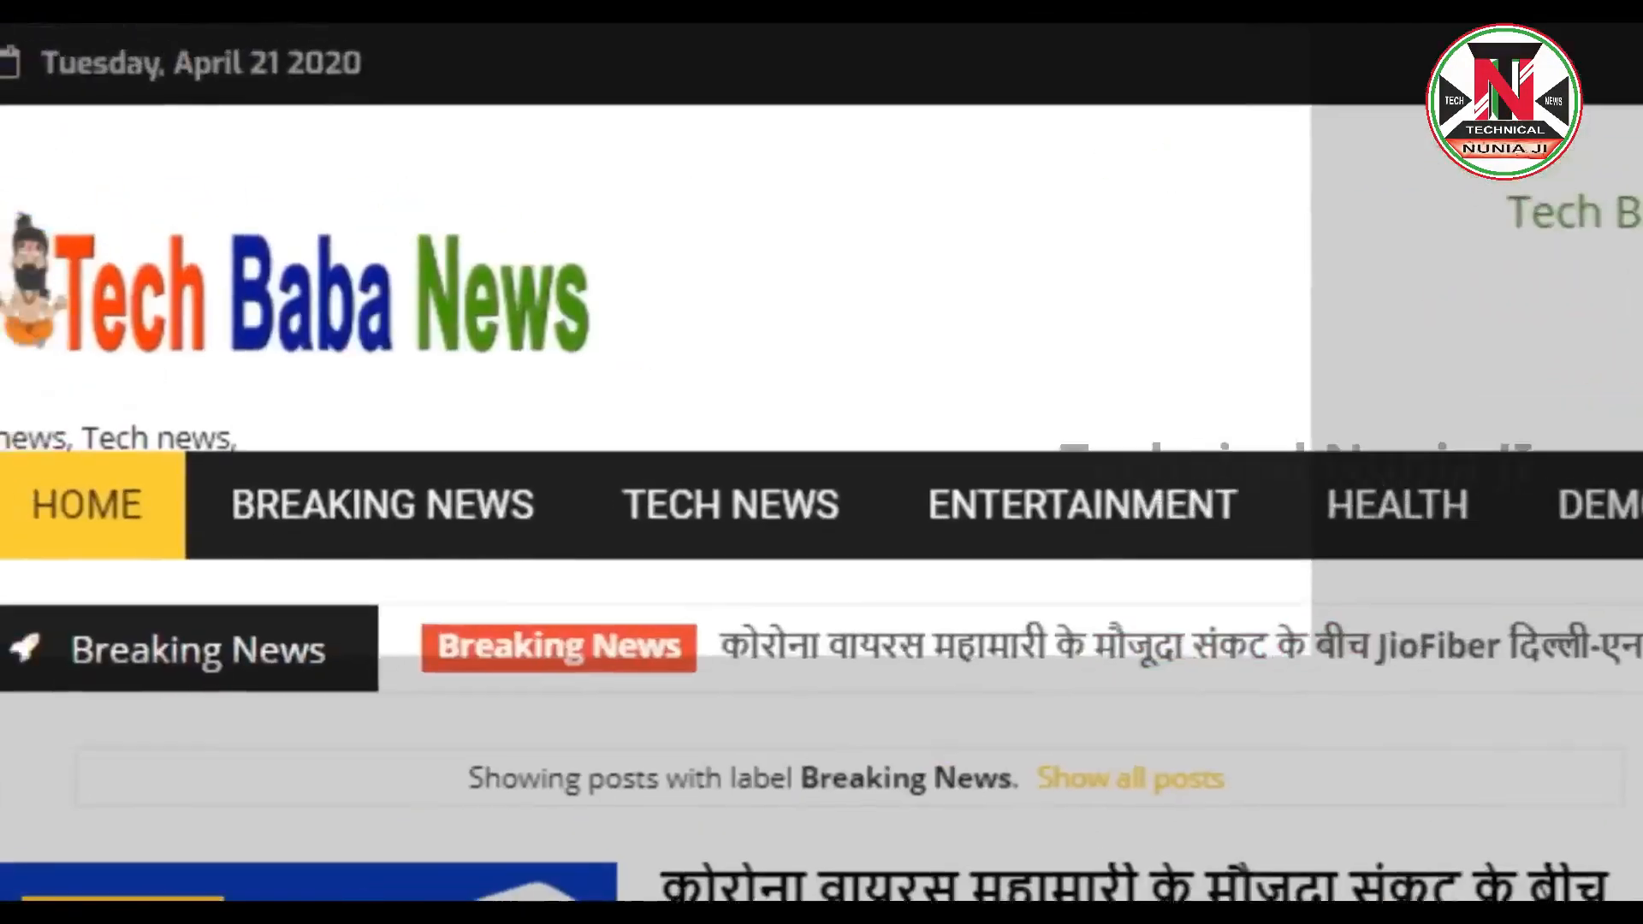
pyautogui.click(759, 553)
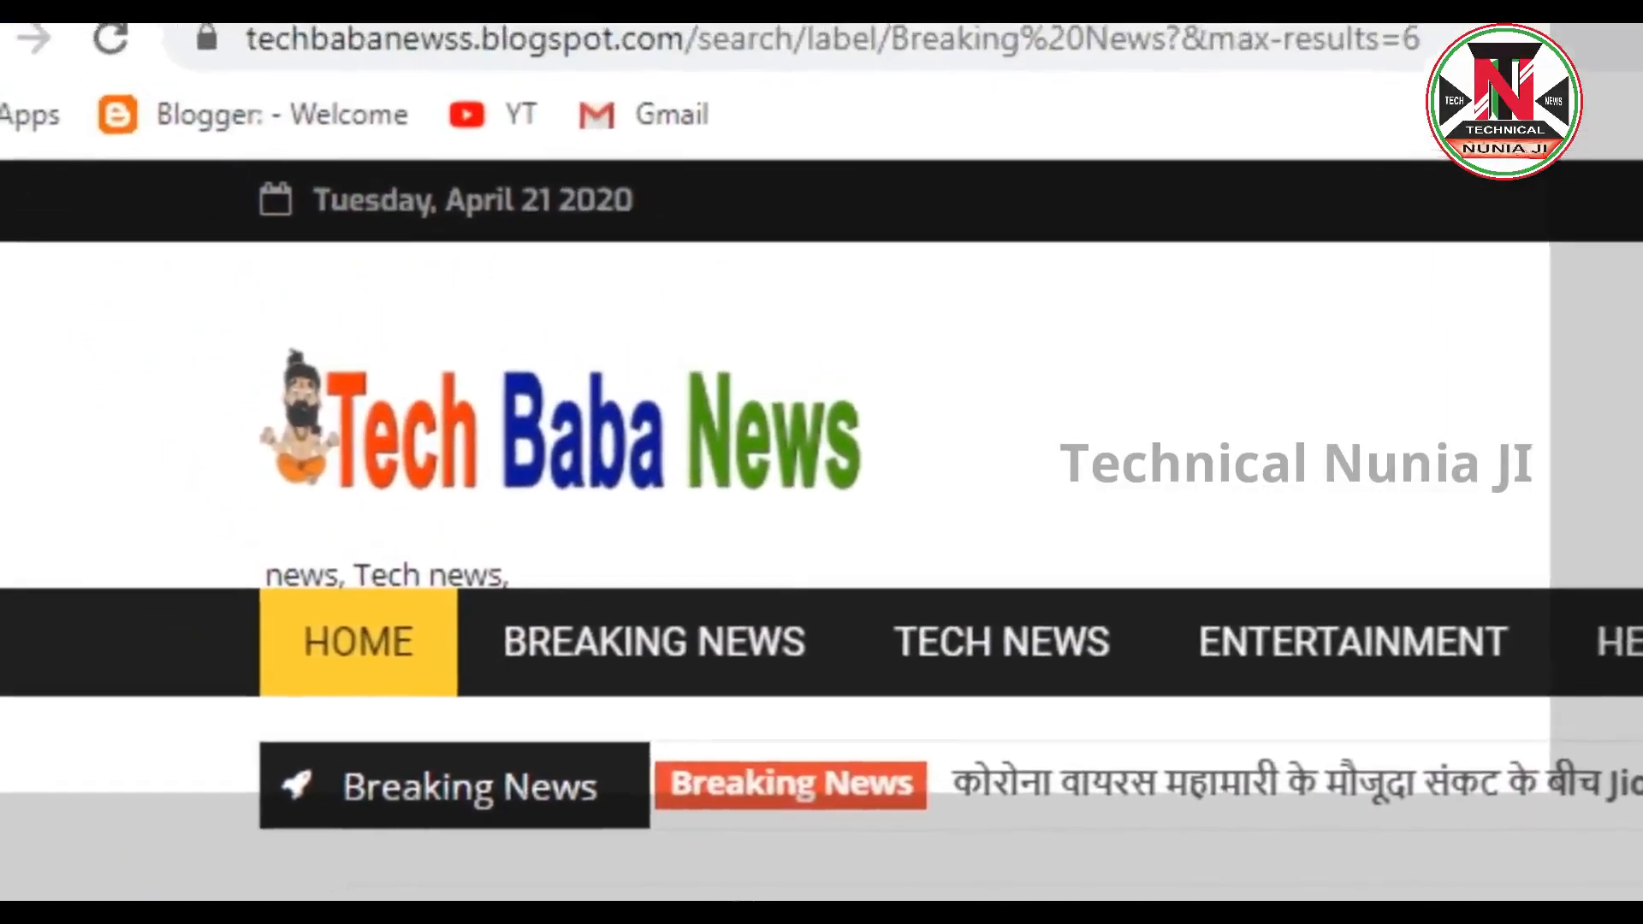
pyautogui.click(245, 24)
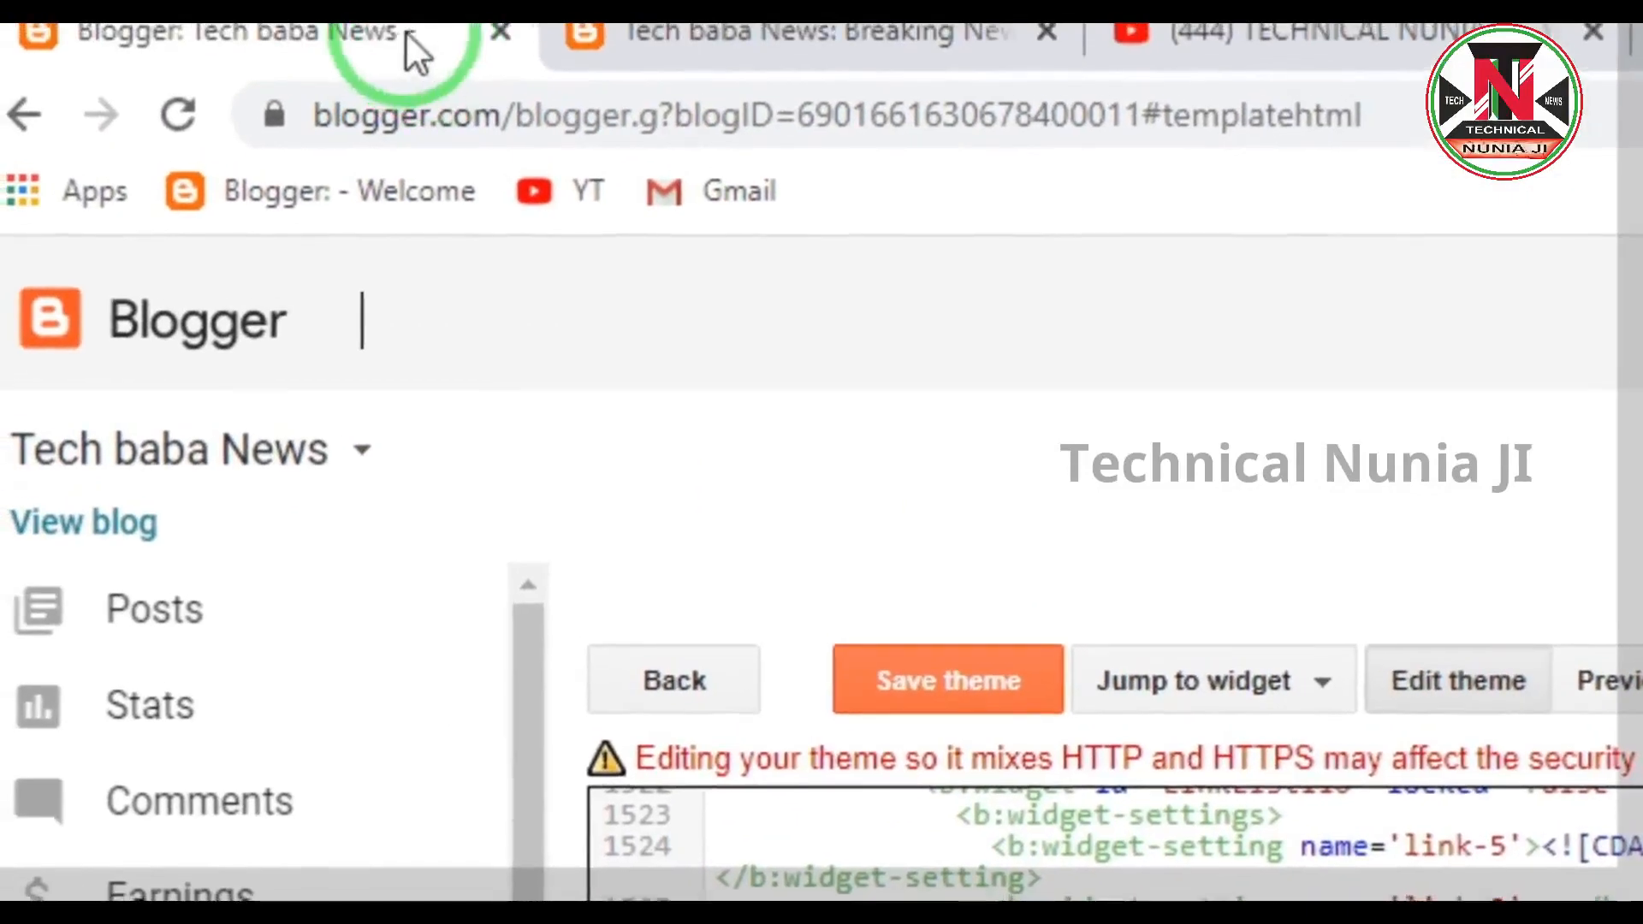
pyautogui.click(705, 51)
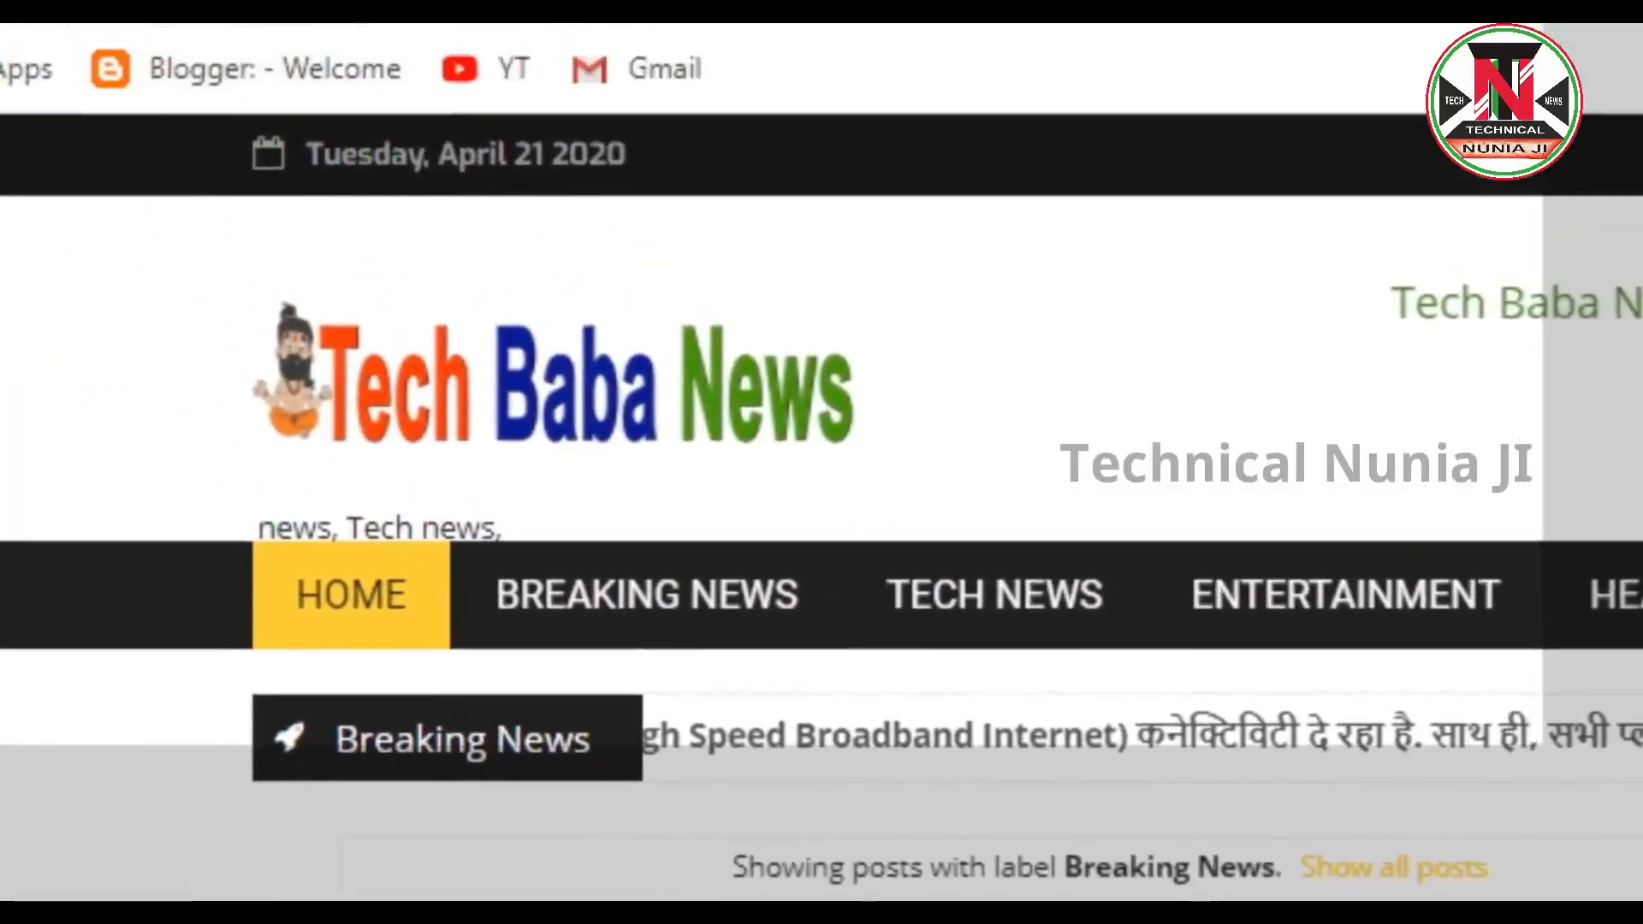
pyautogui.click(329, 4)
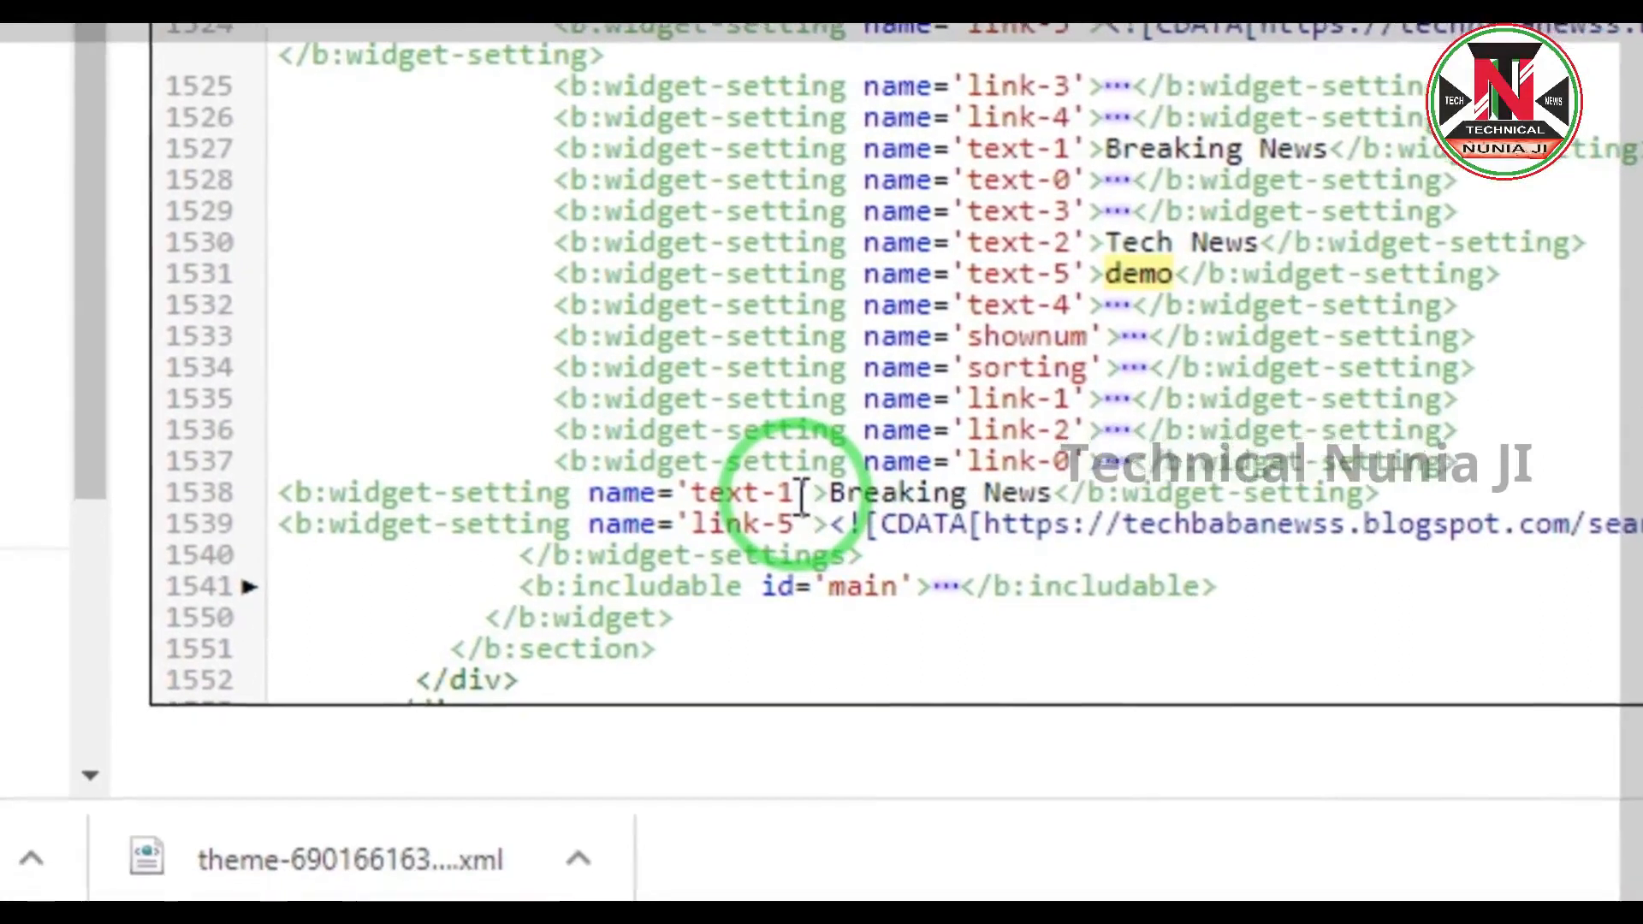
# Change the two copied lines into text-6 and link-6 settings and set the menu text to demo6.
pyautogui.click(774, 516)
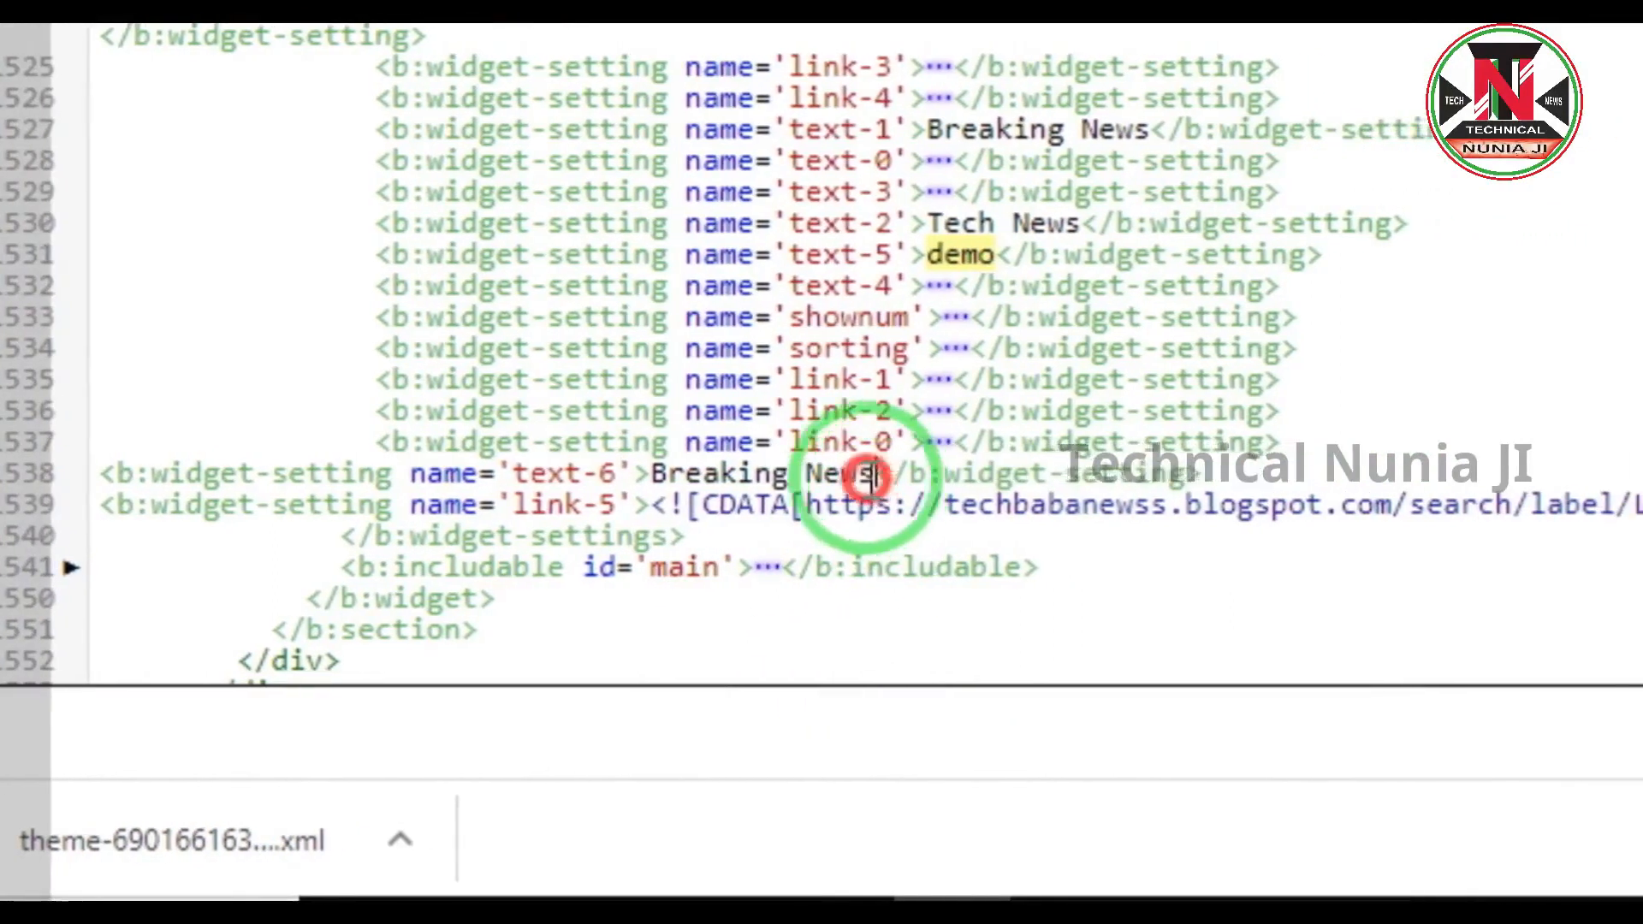
pyautogui.moveTo(871, 475); pyautogui.dragTo(649, 479)
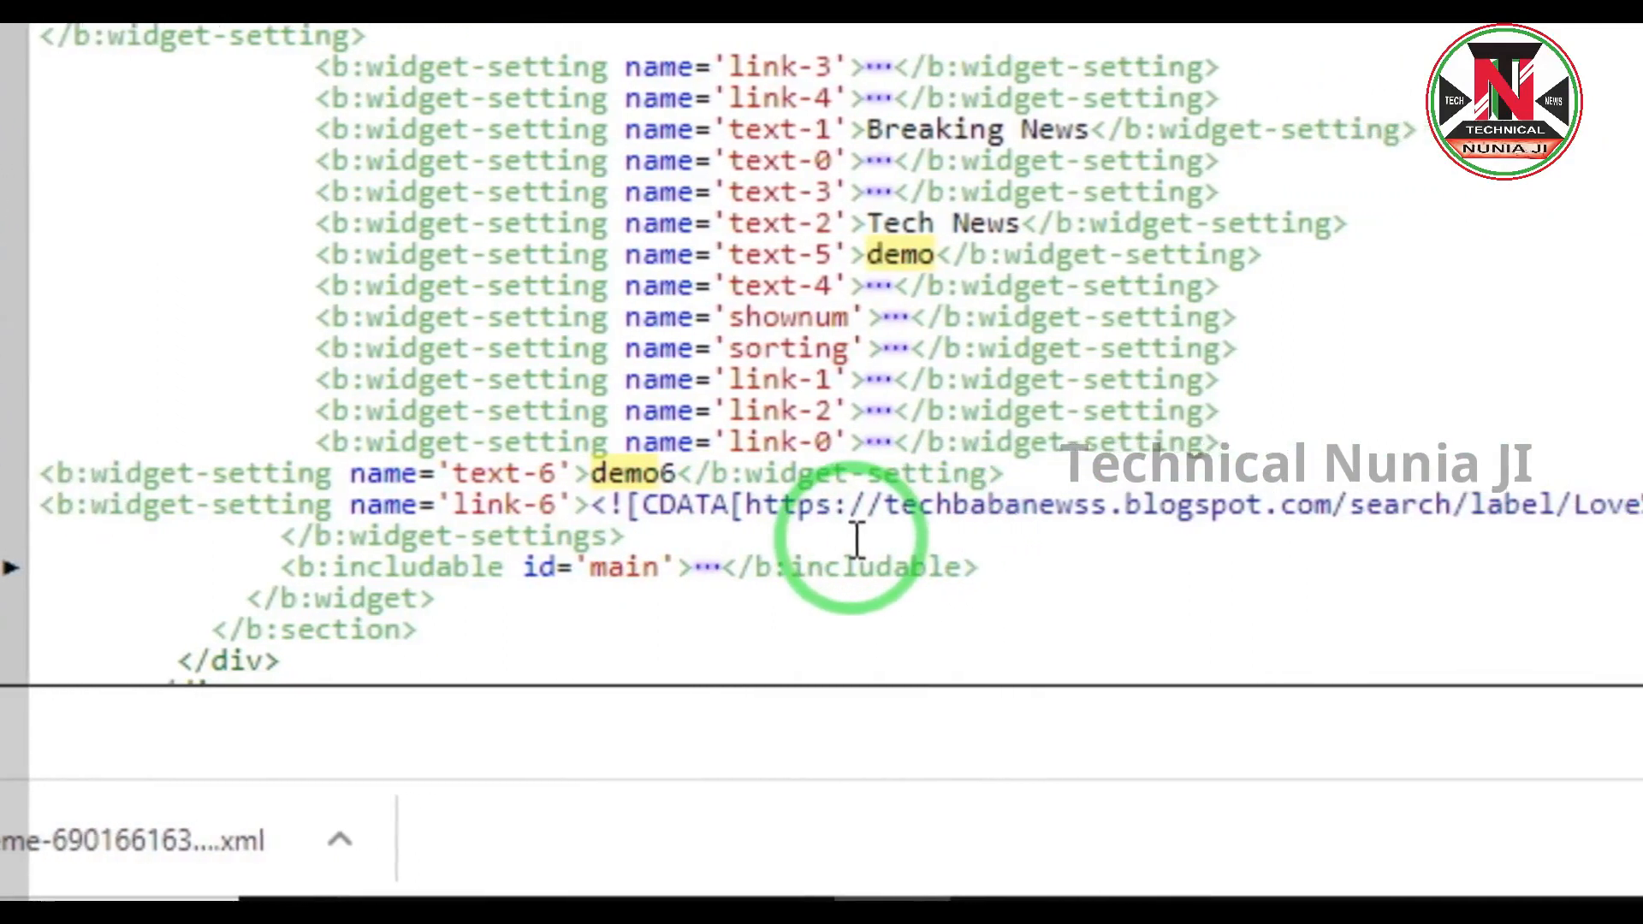
pyautogui.hotkey('ctrl', 'alt', 'd')
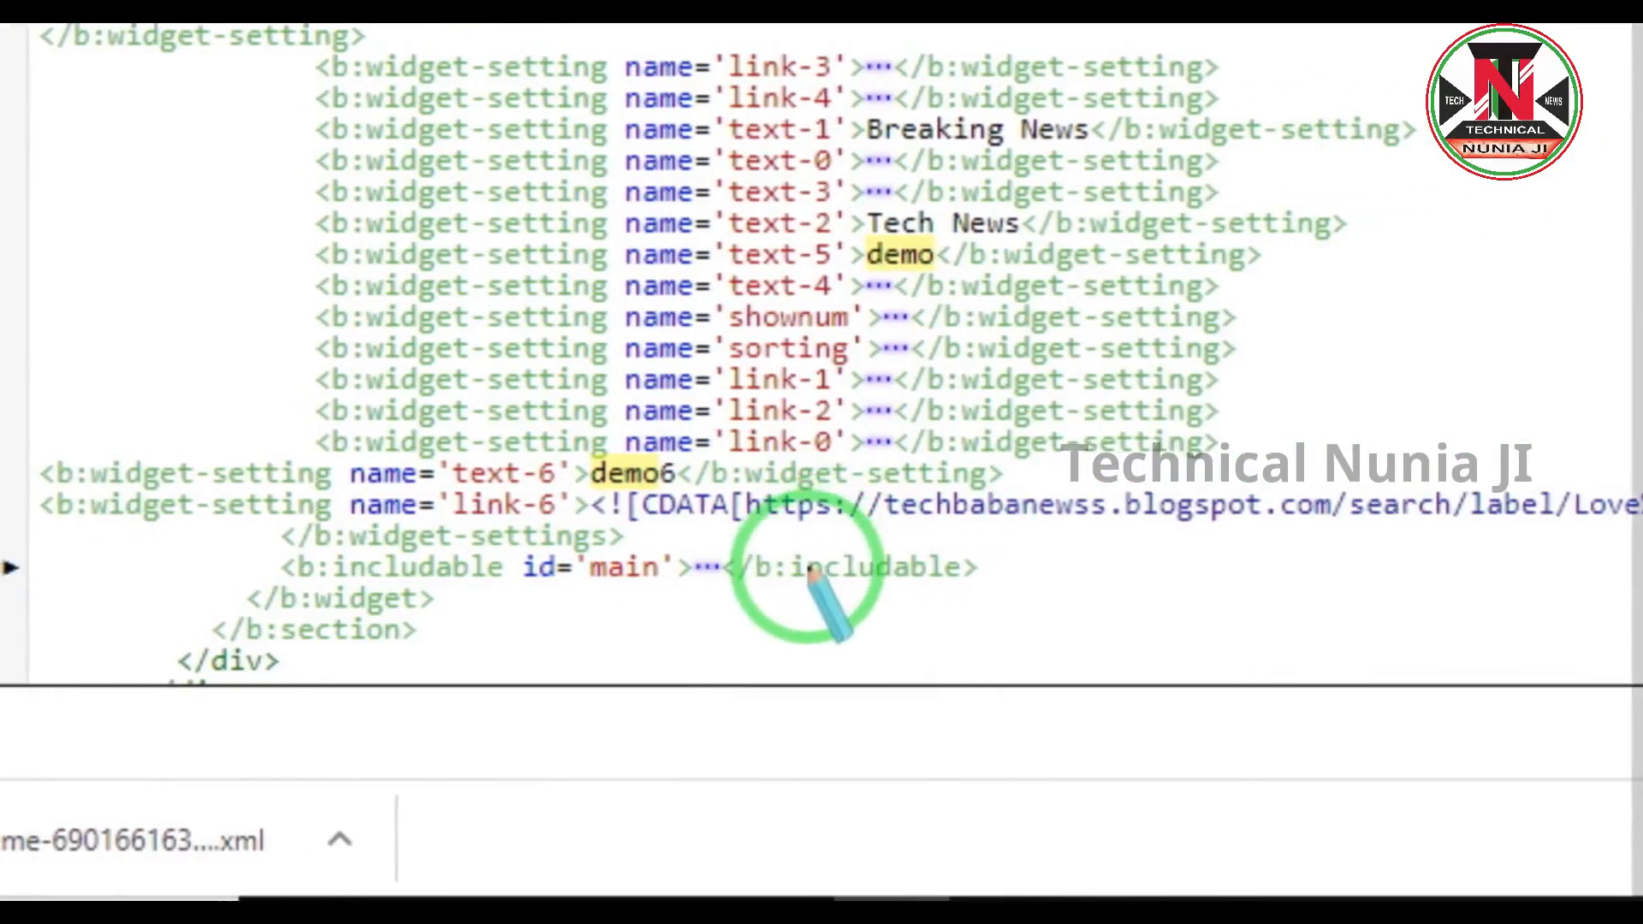
pyautogui.moveTo(707, 478); pyautogui.dragTo(755, 554)
pyautogui.moveTo(858, 555)
pyautogui.mouseDown()
pyautogui.moveTo(1108, 575)
pyautogui.moveTo(1210, 525)
pyautogui.moveTo(1412, 516)
pyautogui.mouseUp()
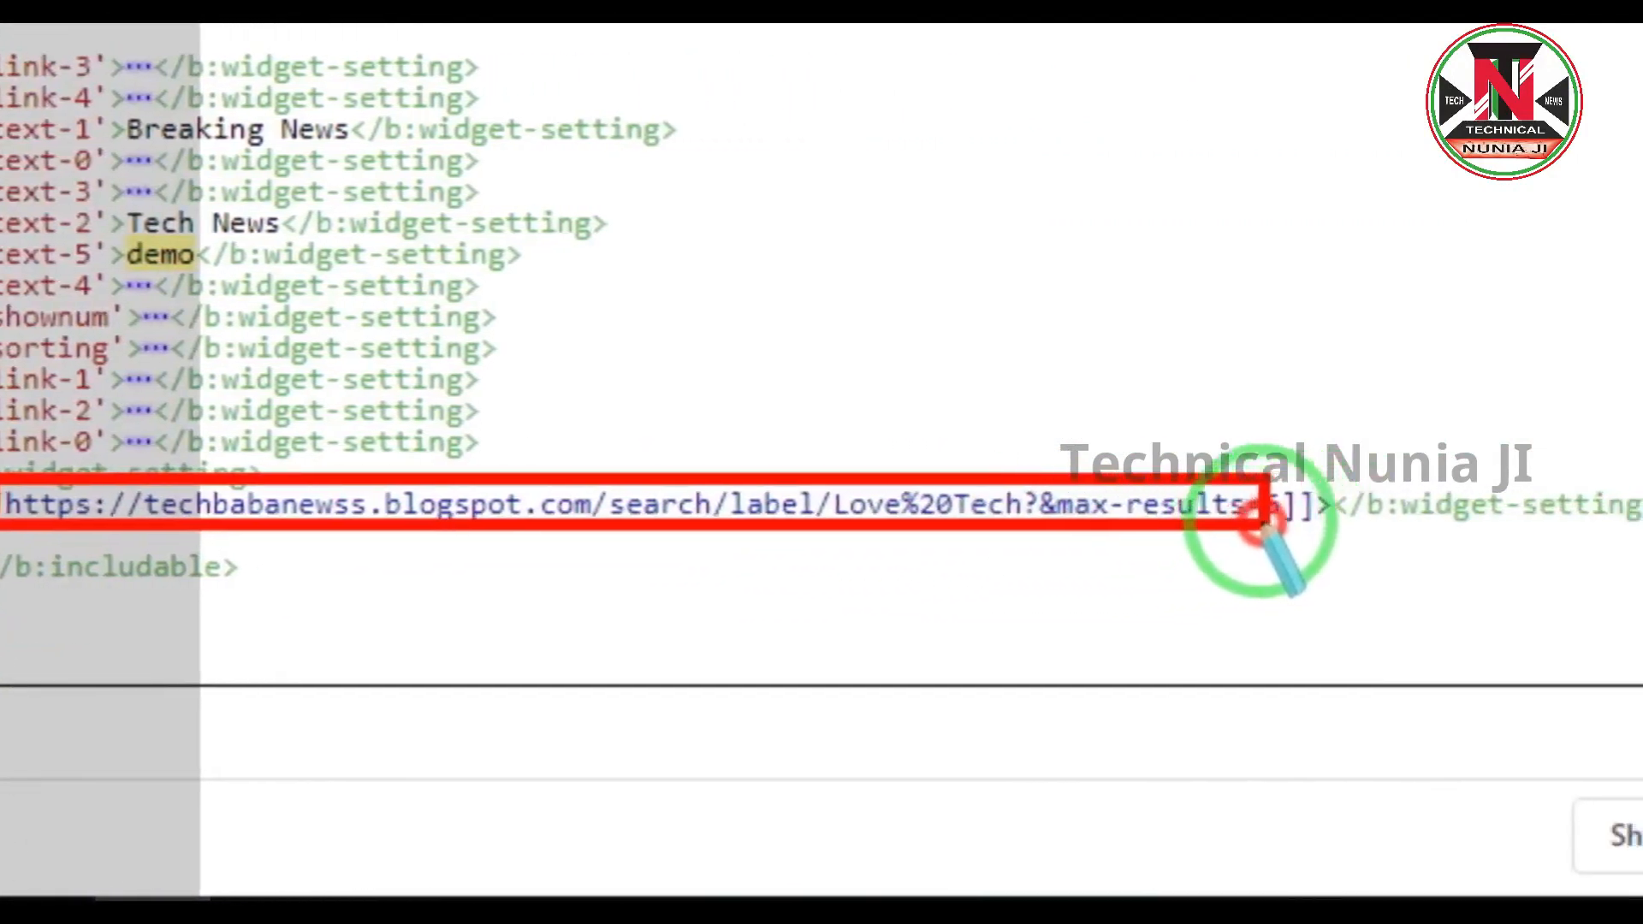
pyautogui.rightClick(886, 427)
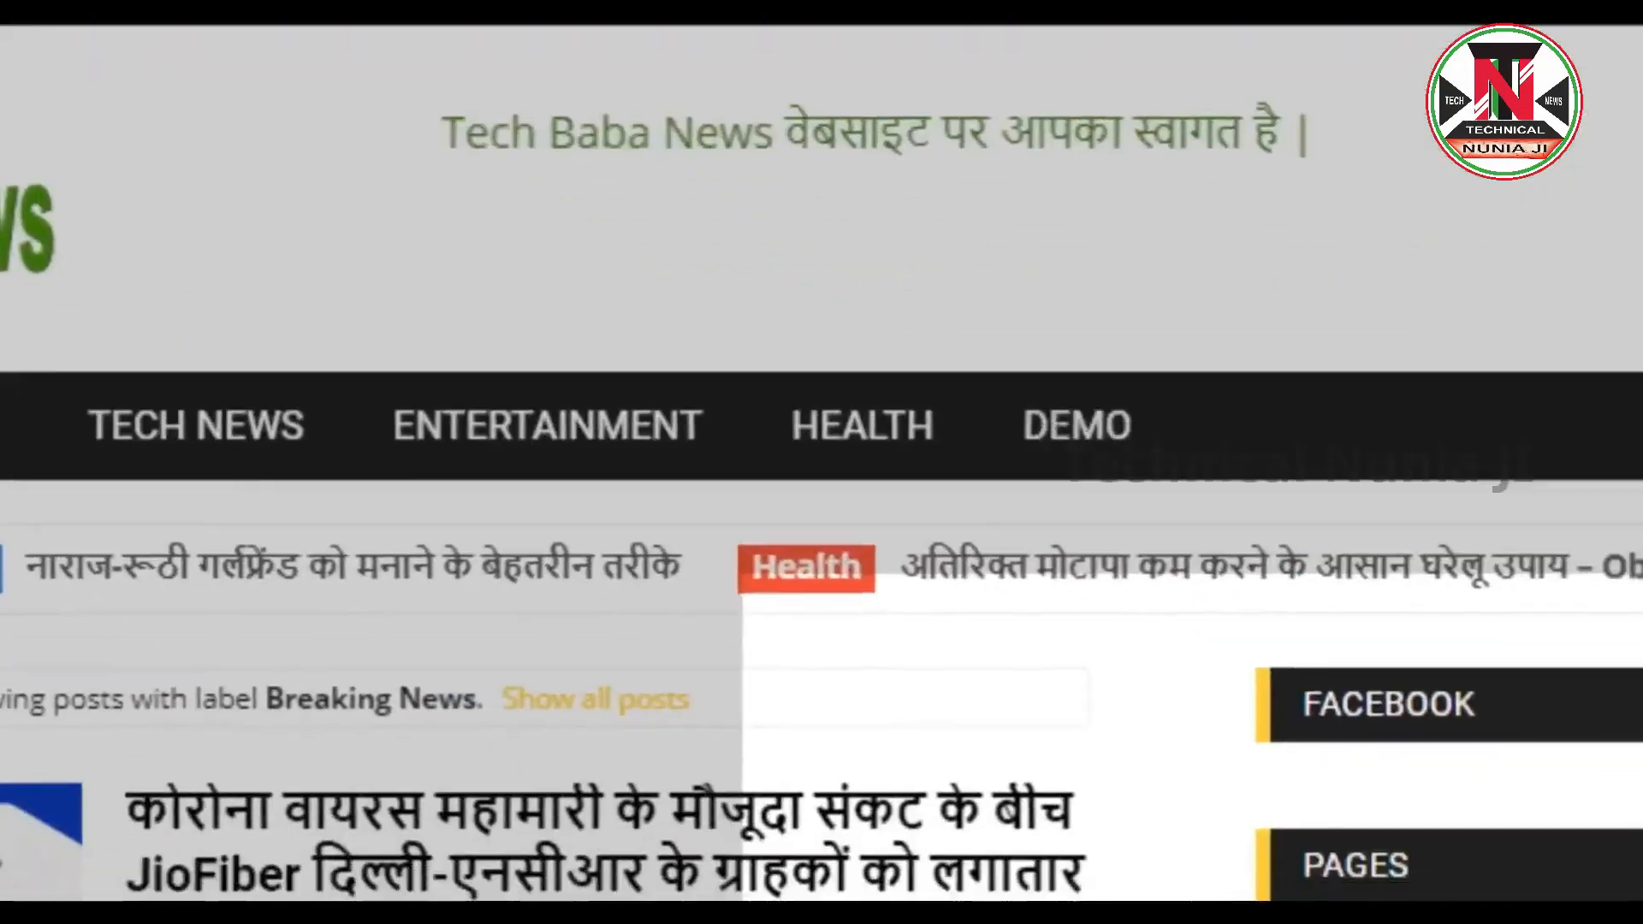
# Open the Love Tech category on the live blog and select the page's full address.
pyautogui.scroll(-10, 1186, 815)
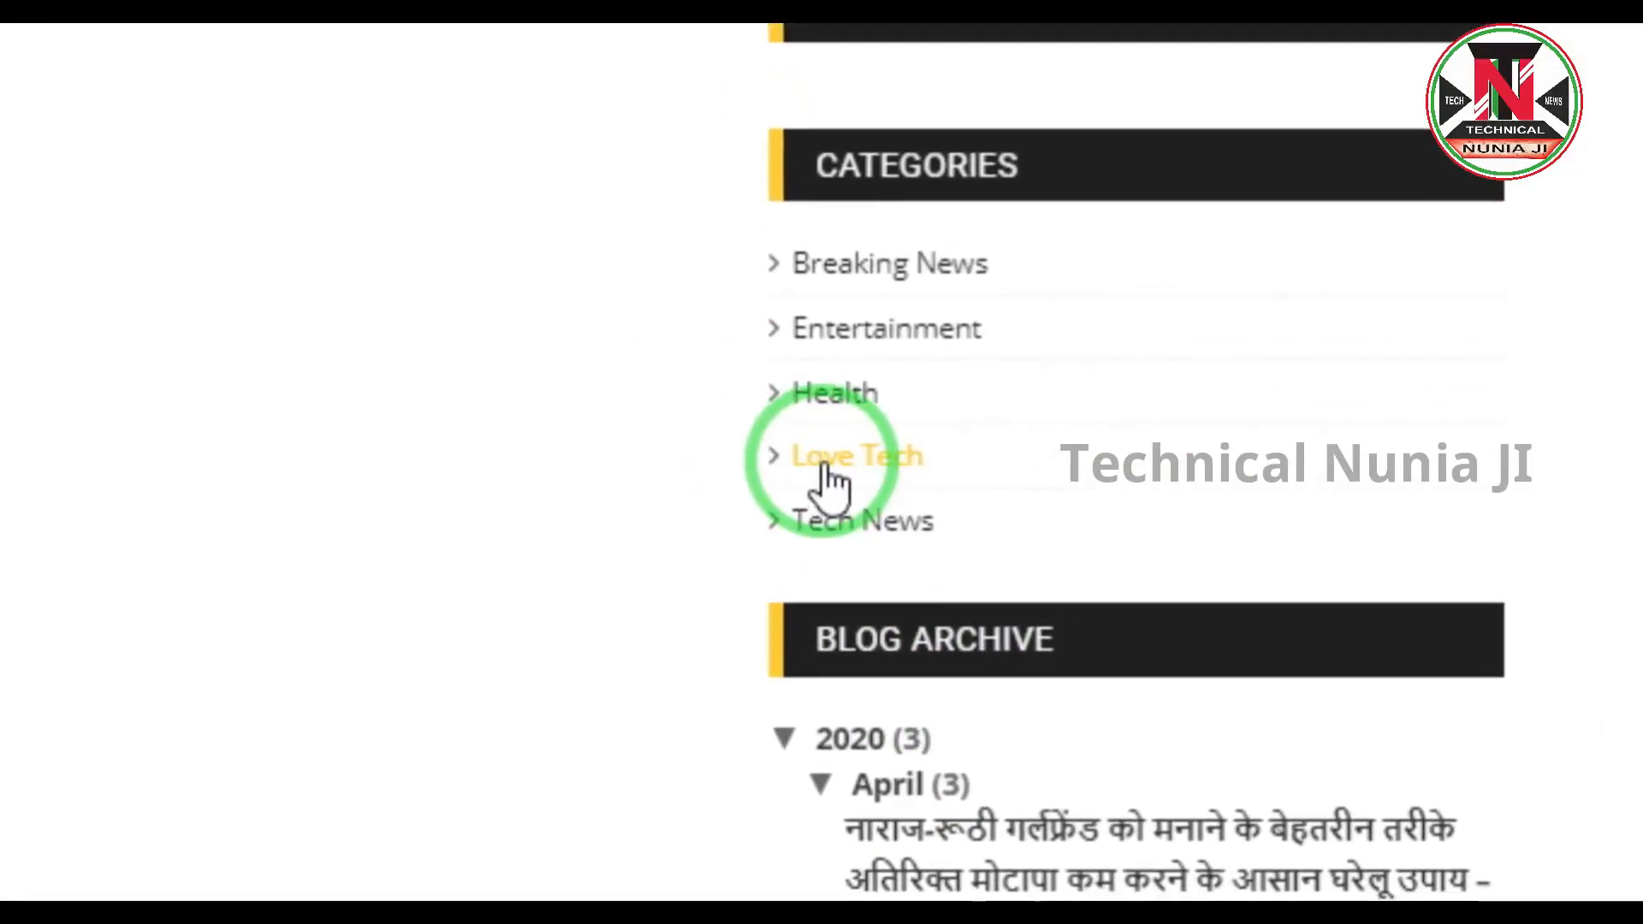
pyautogui.click(823, 464)
pyautogui.rightClick(823, 460)
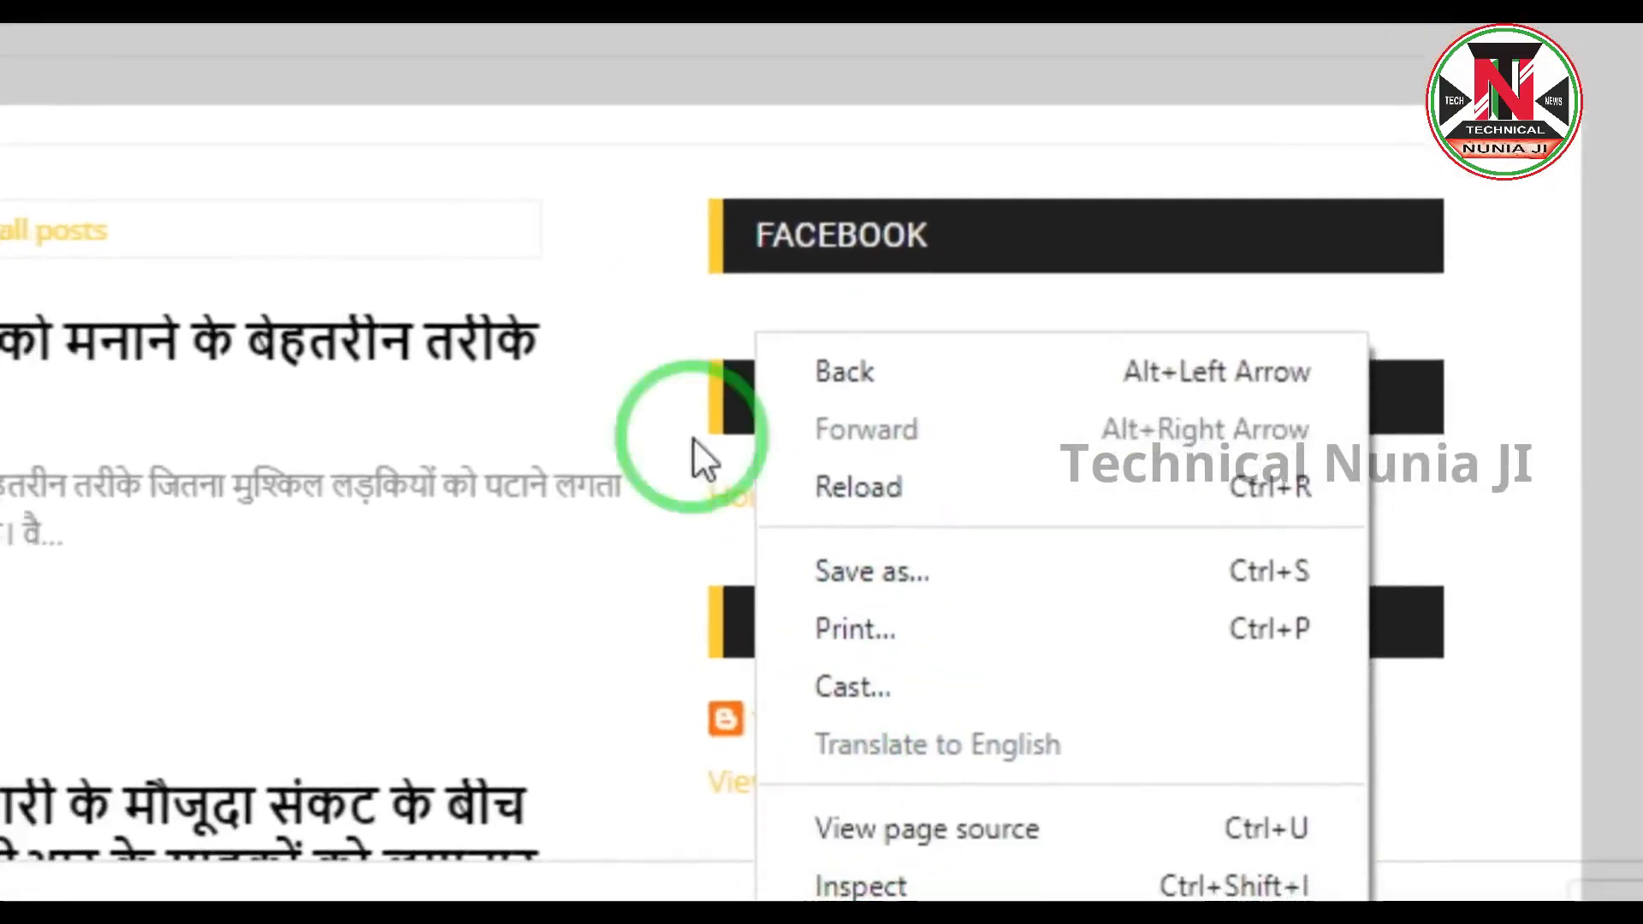
pyautogui.click(592, 80)
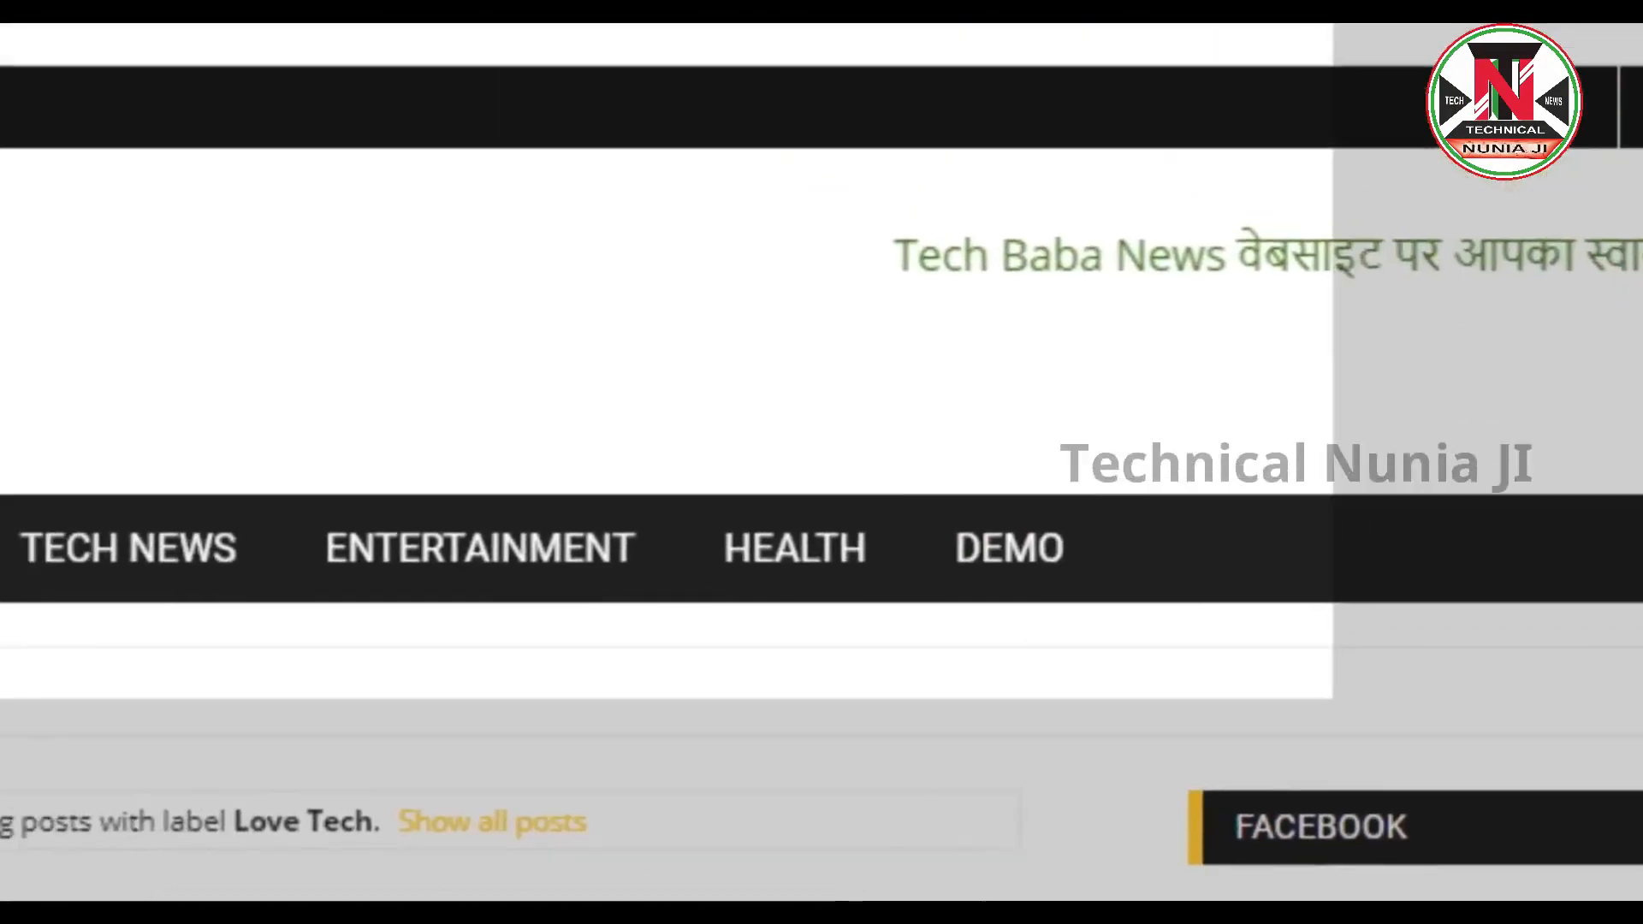
pyautogui.moveTo(626, 37); pyautogui.dragTo(90, 127)
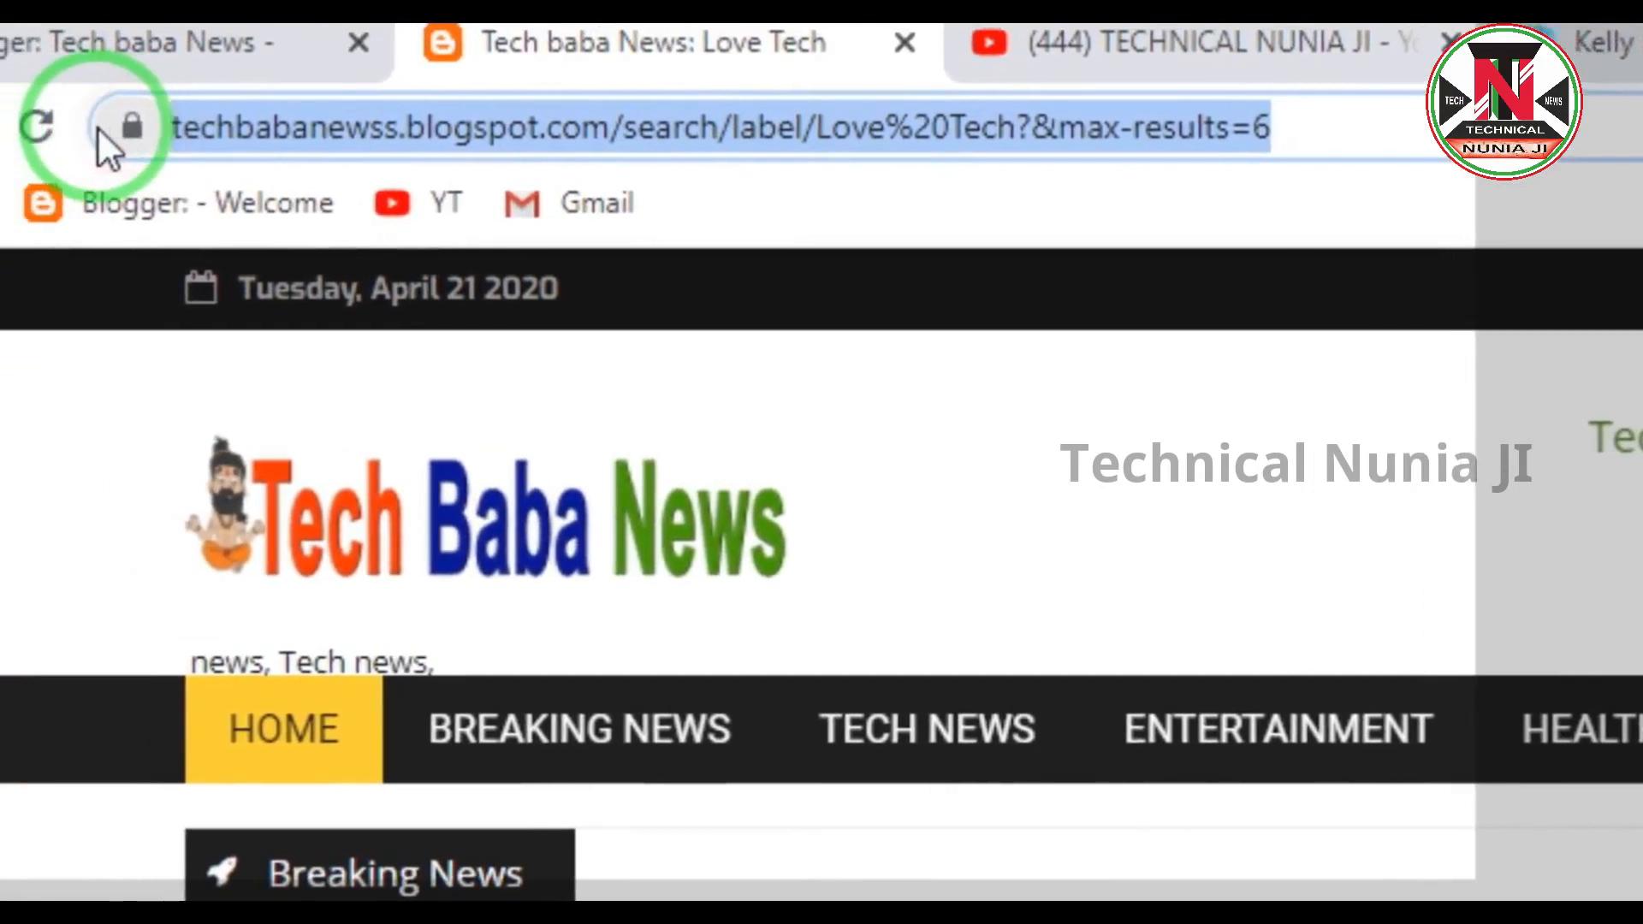
# Return to the theme's HTML editor and check the URL inside the link-6 setting against the Love Tech address.
pyautogui.click(111, 45)
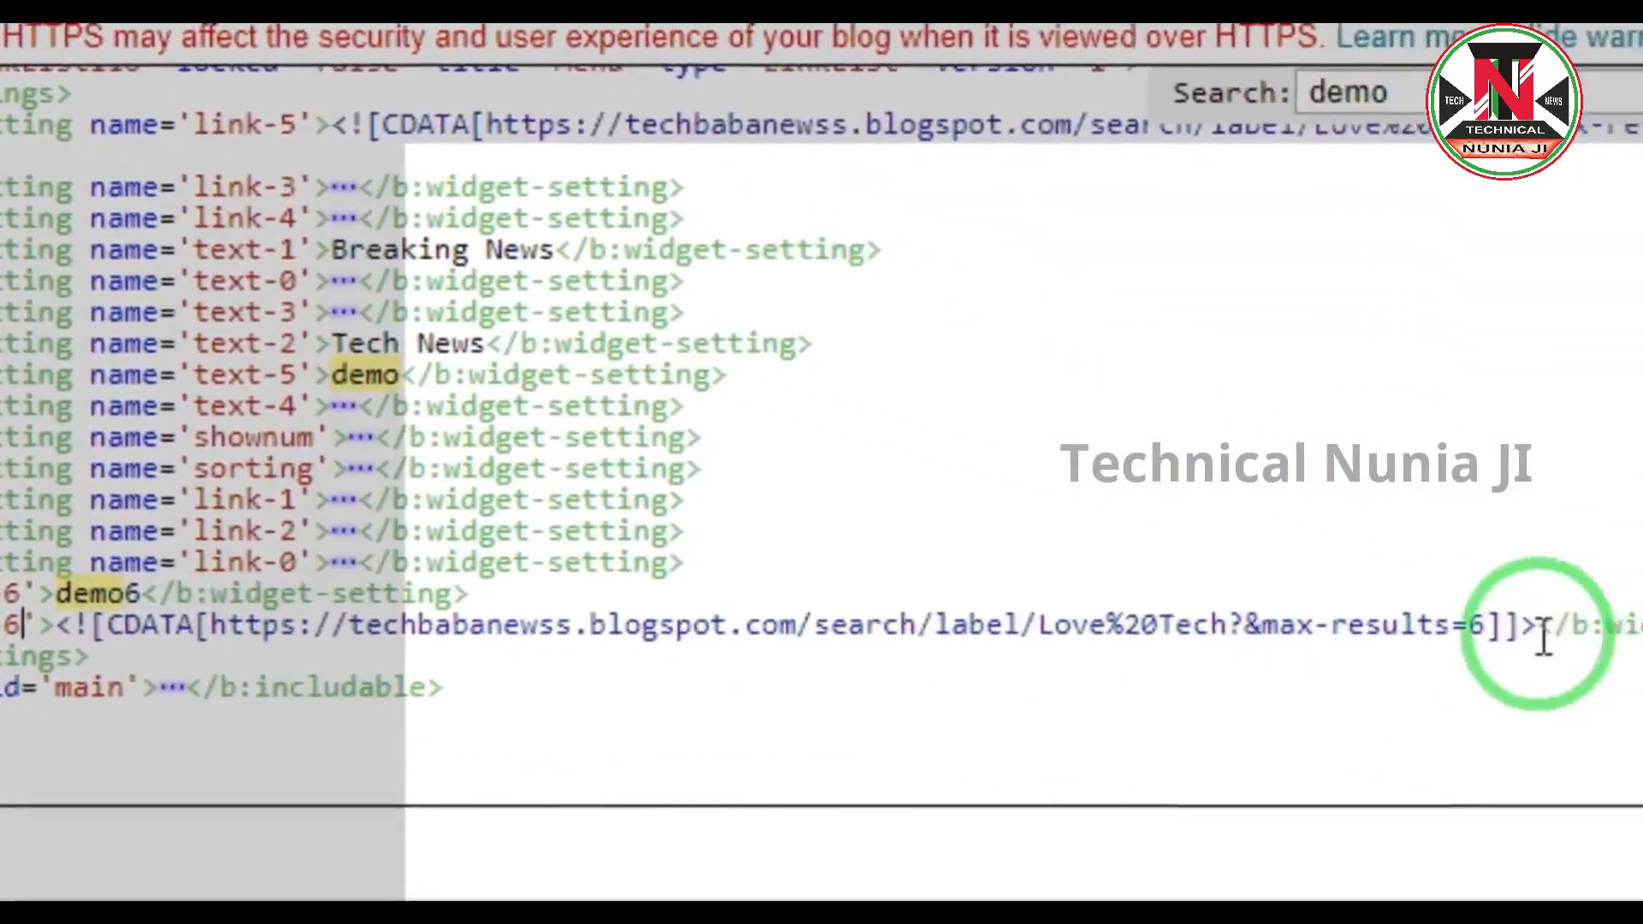
pyautogui.moveTo(1506, 629); pyautogui.dragTo(1229, 629)
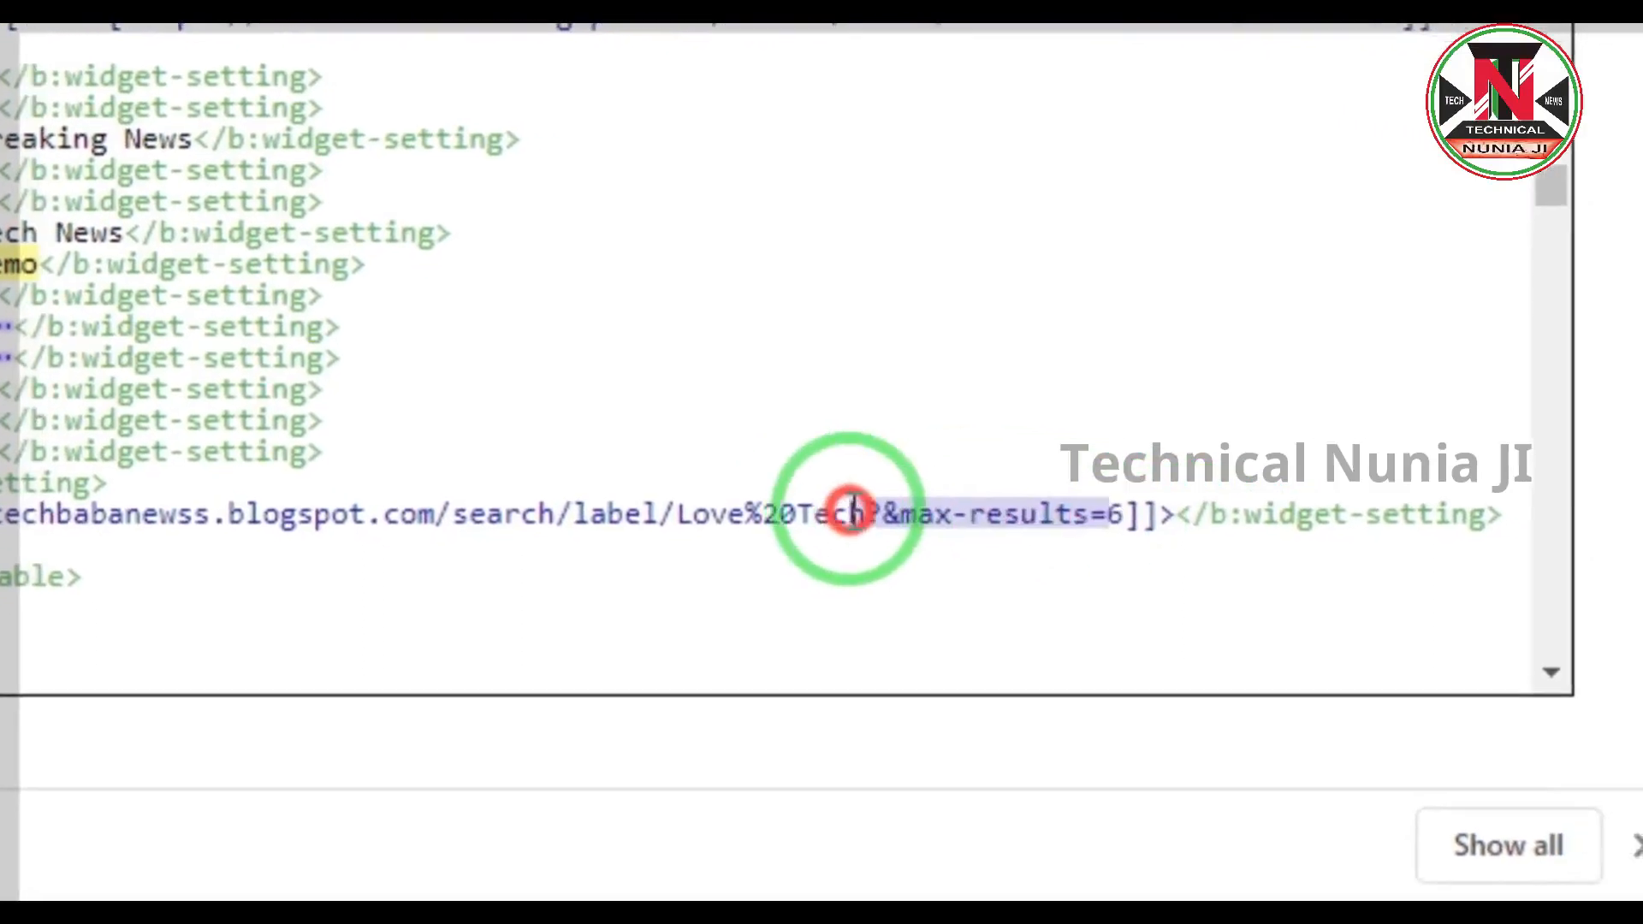
pyautogui.moveTo(1128, 514); pyautogui.dragTo(781, 518)
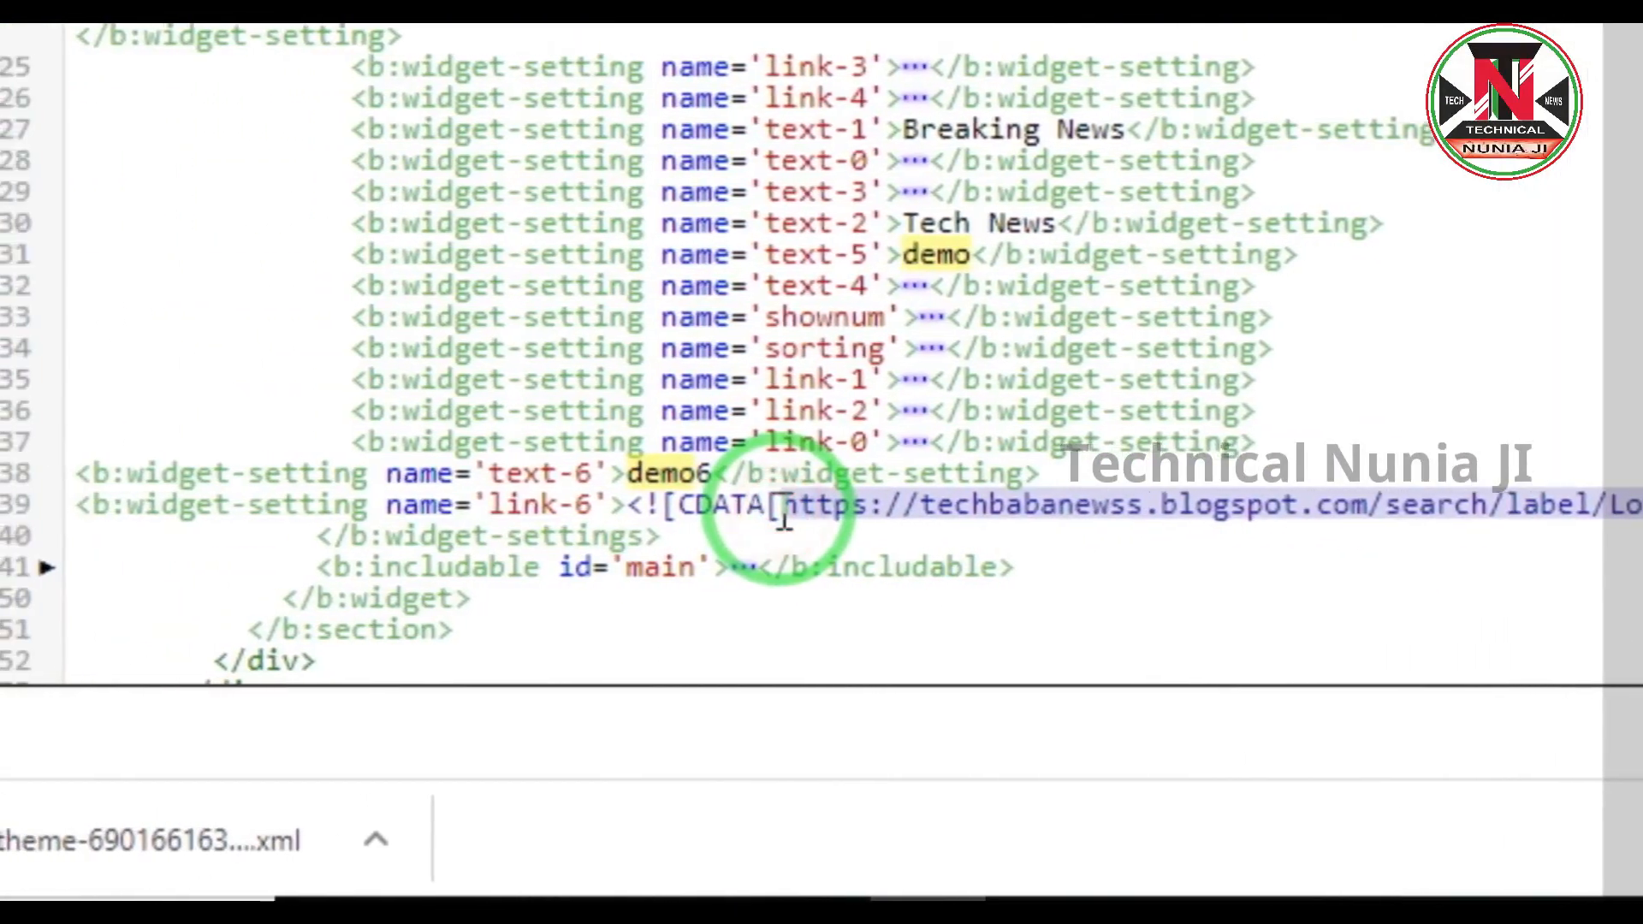
pyautogui.click(935, 535)
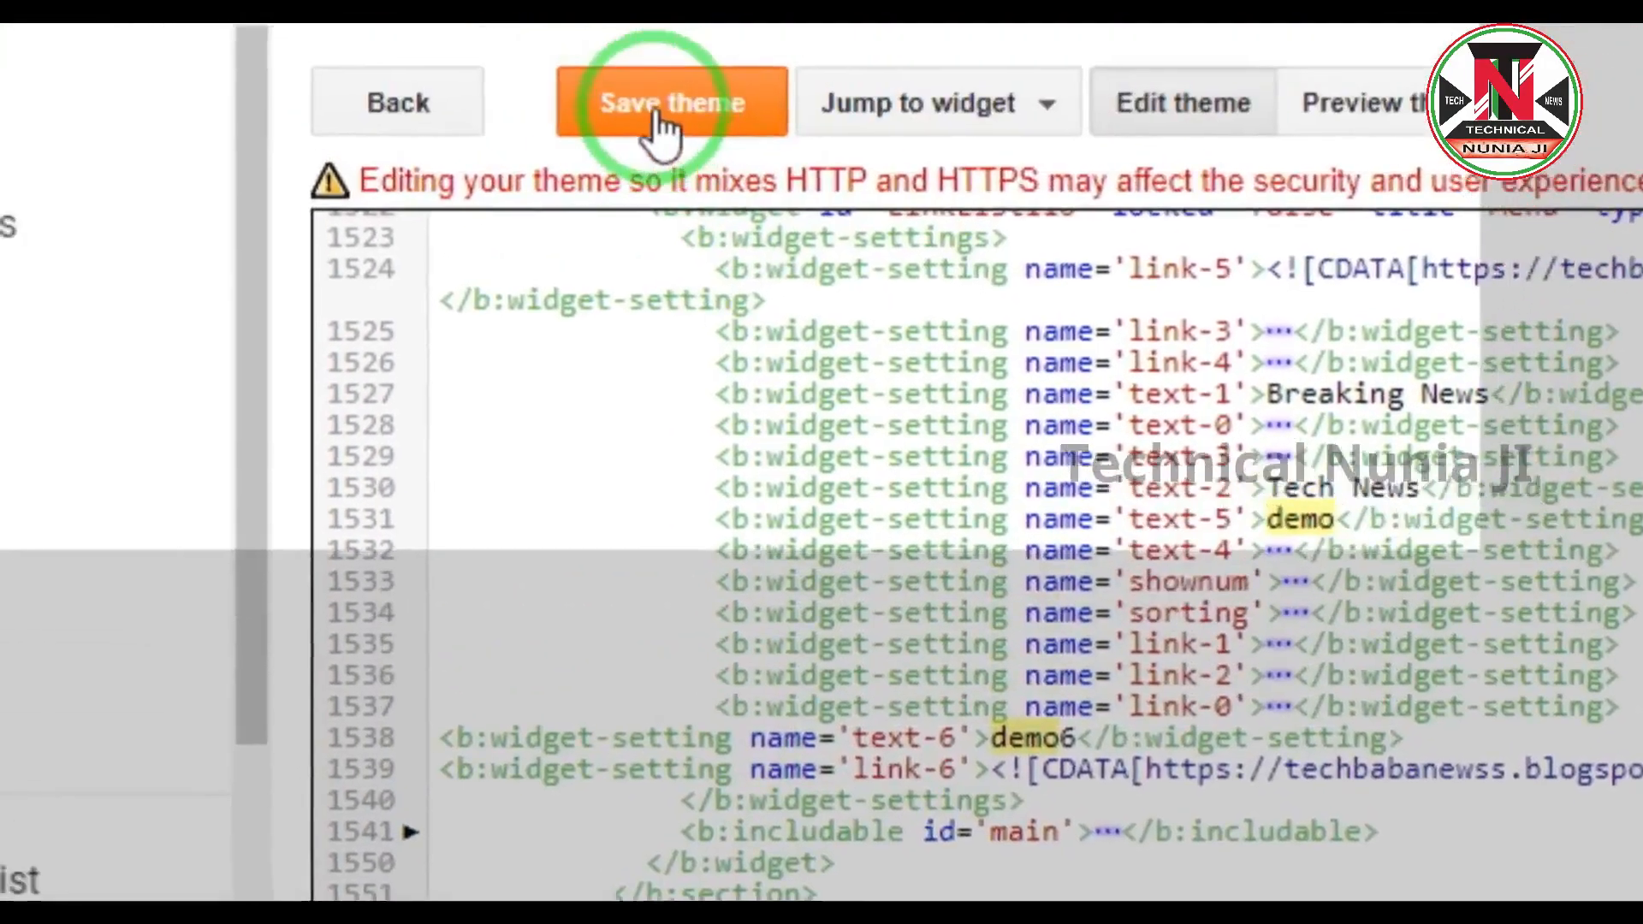
# Save the theme and reload the live blog's Love Tech page to check the demo6 entry in the navigation menu.
pyautogui.click(656, 115)
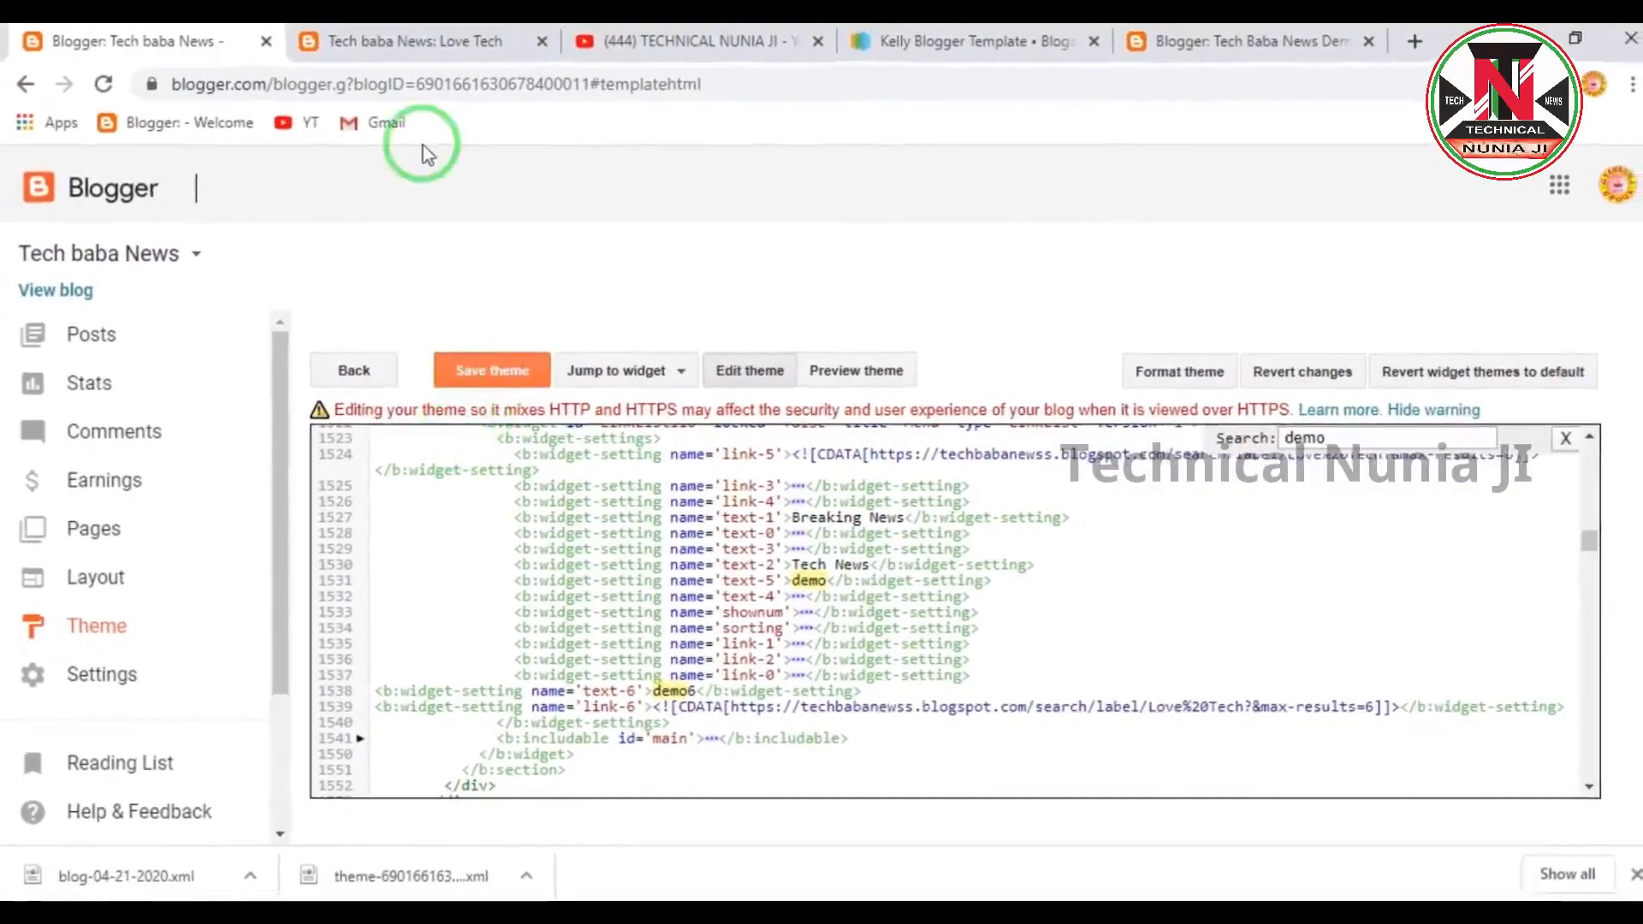
pyautogui.click(399, 47)
pyautogui.click(205, 89)
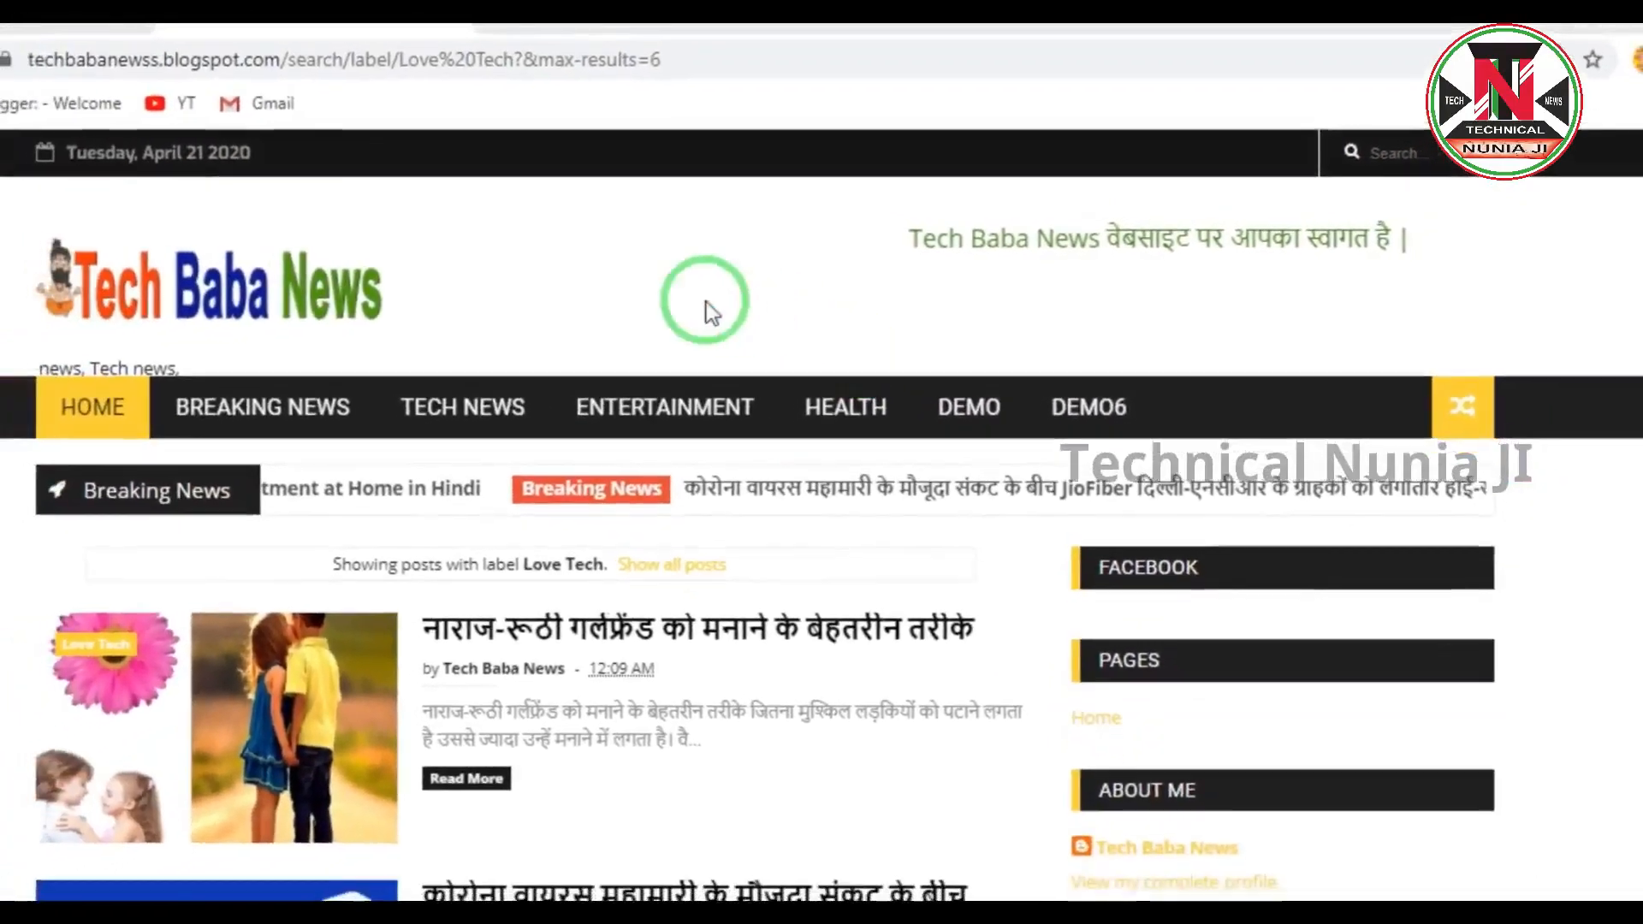
pyautogui.click(137, 36)
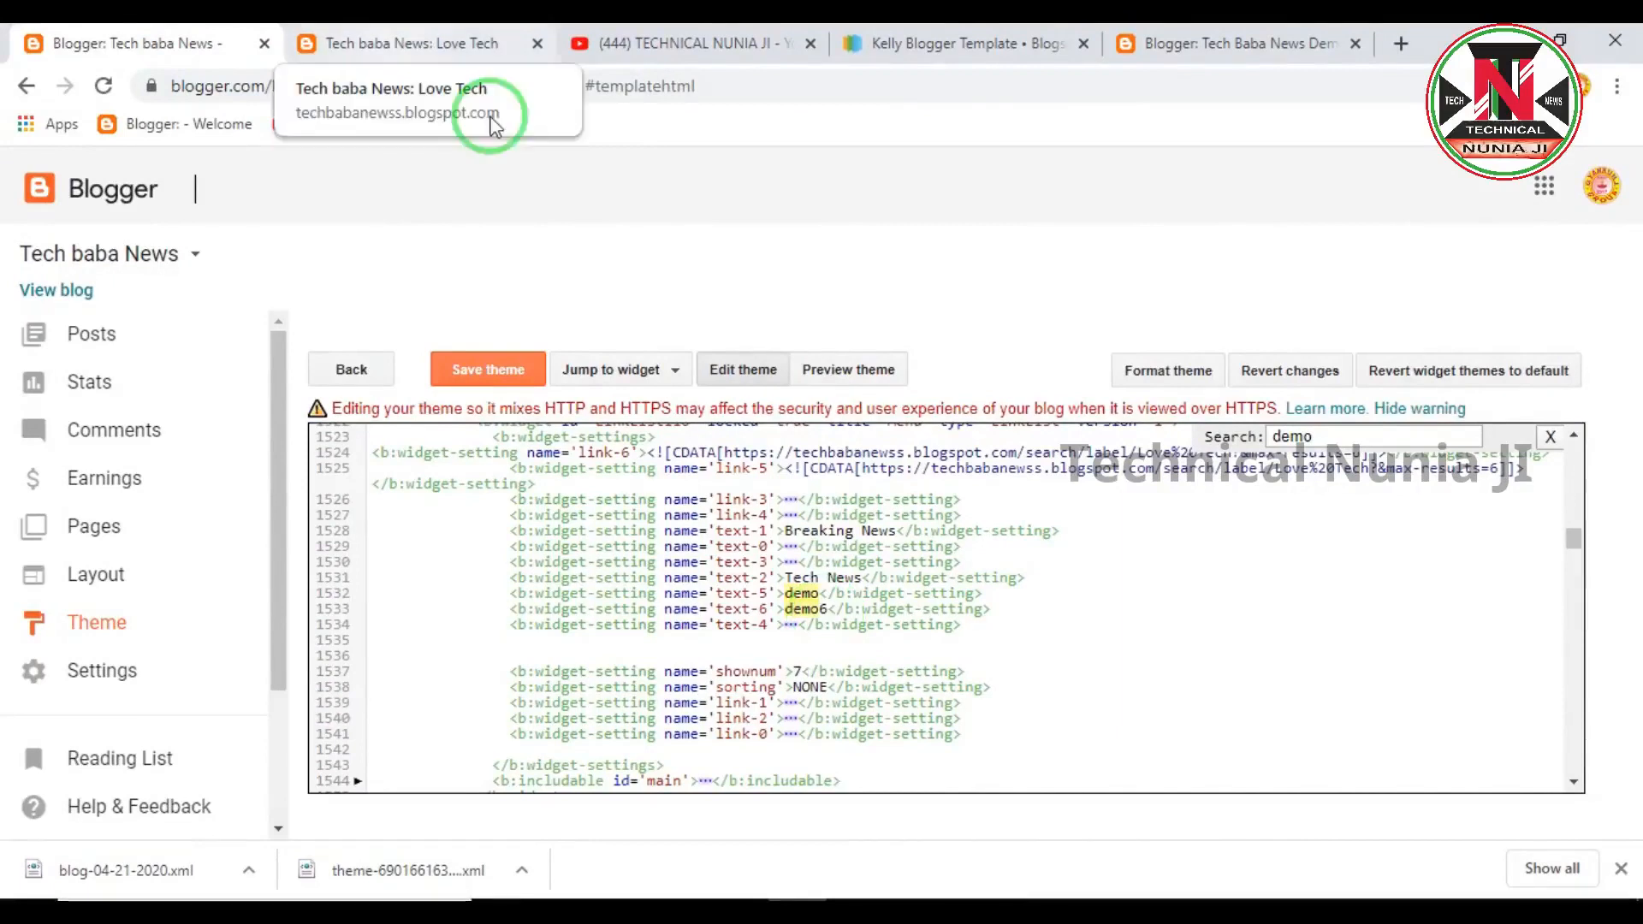
pyautogui.click(433, 47)
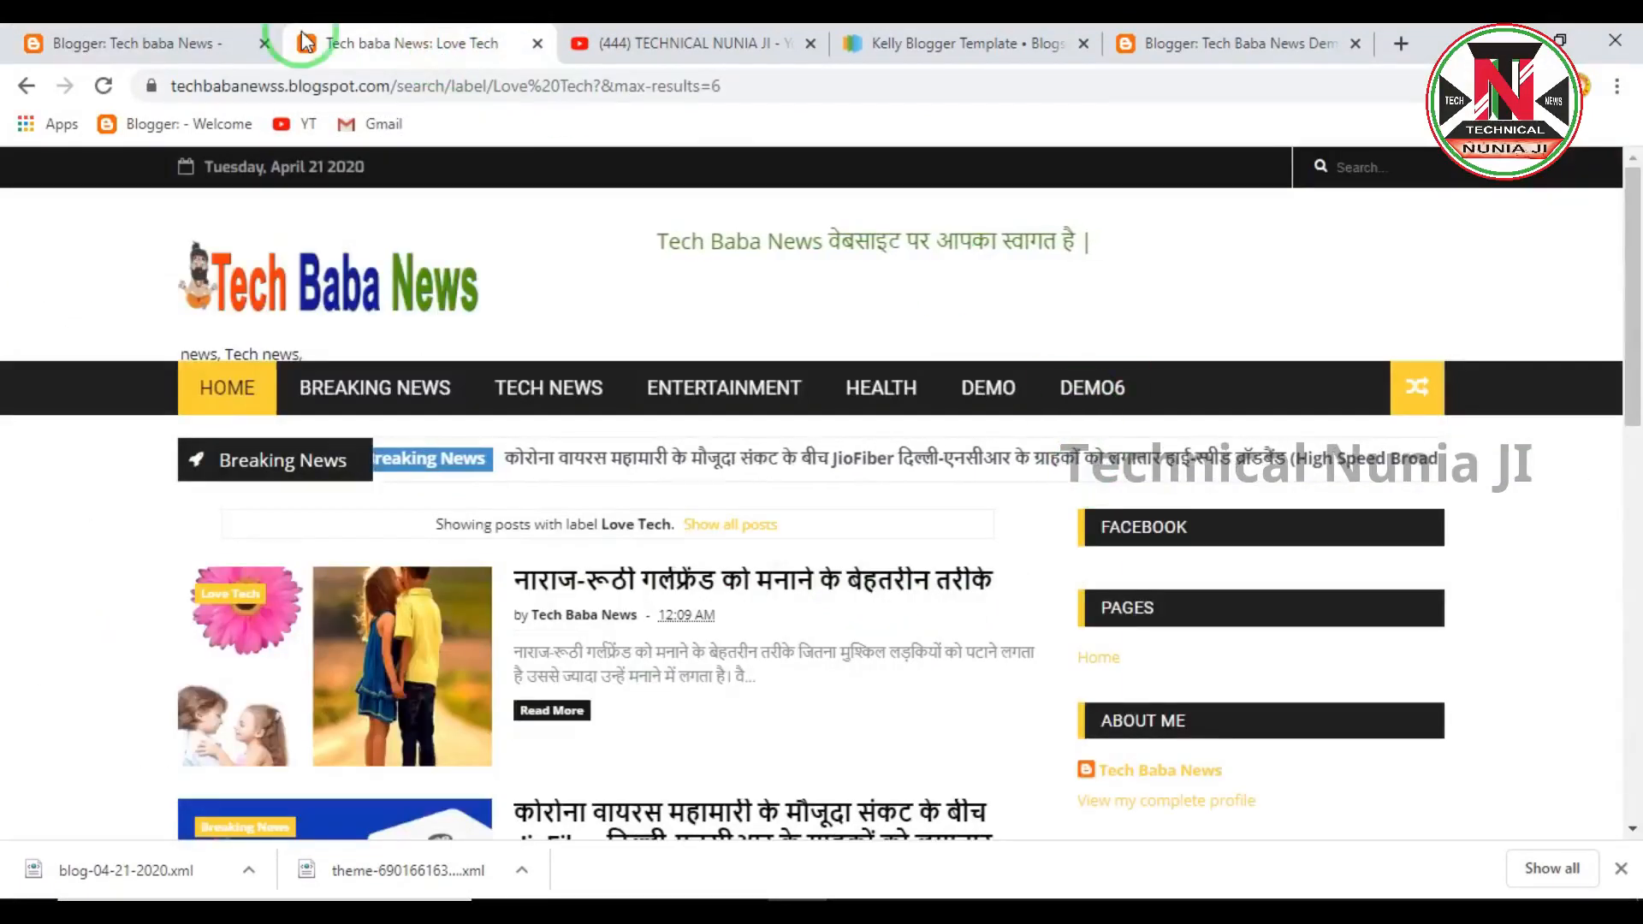
# Compare the demo and demo6 menu entries in the theme code with the navigation menu on the live Love Tech page.
pyautogui.click(202, 44)
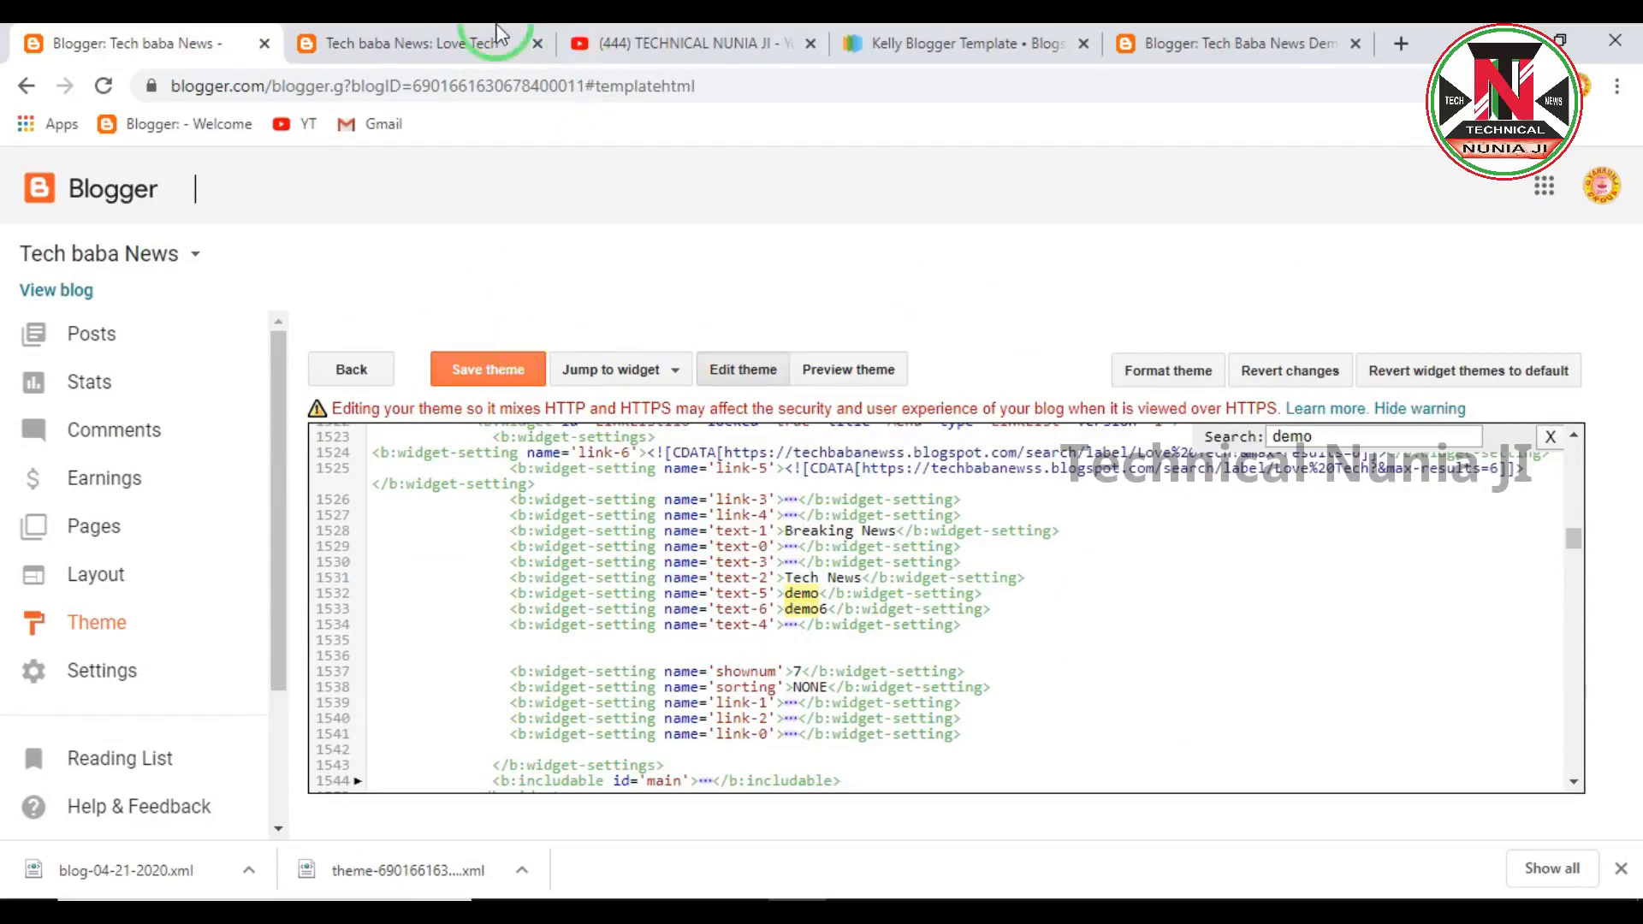
pyautogui.click(387, 43)
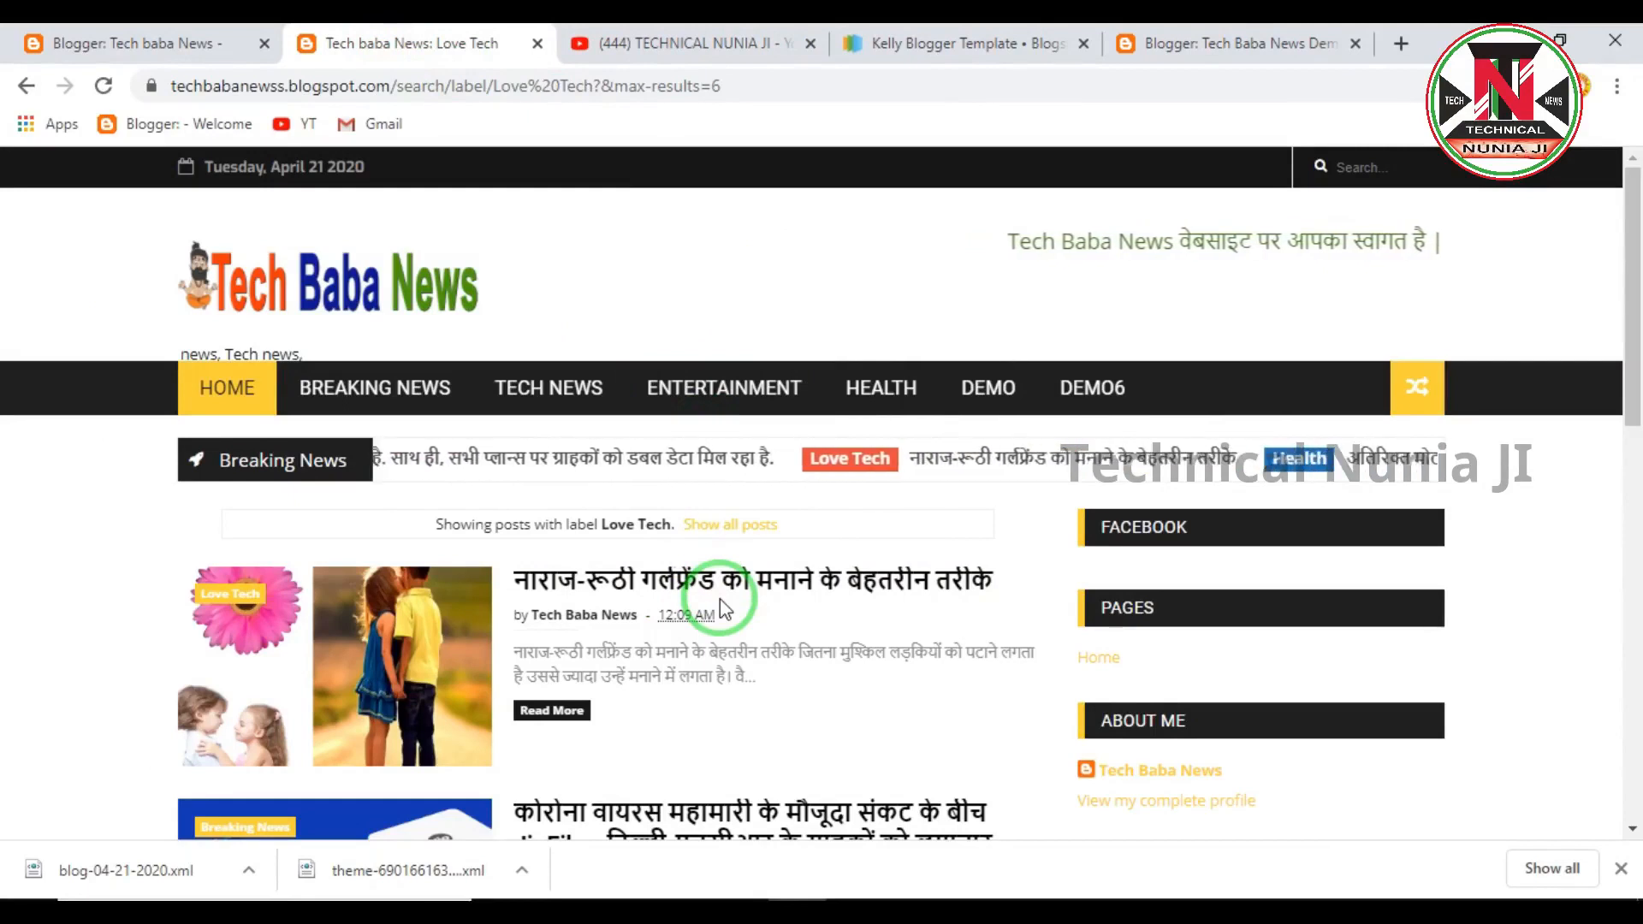
pyautogui.scroll(-8, 601, 550)
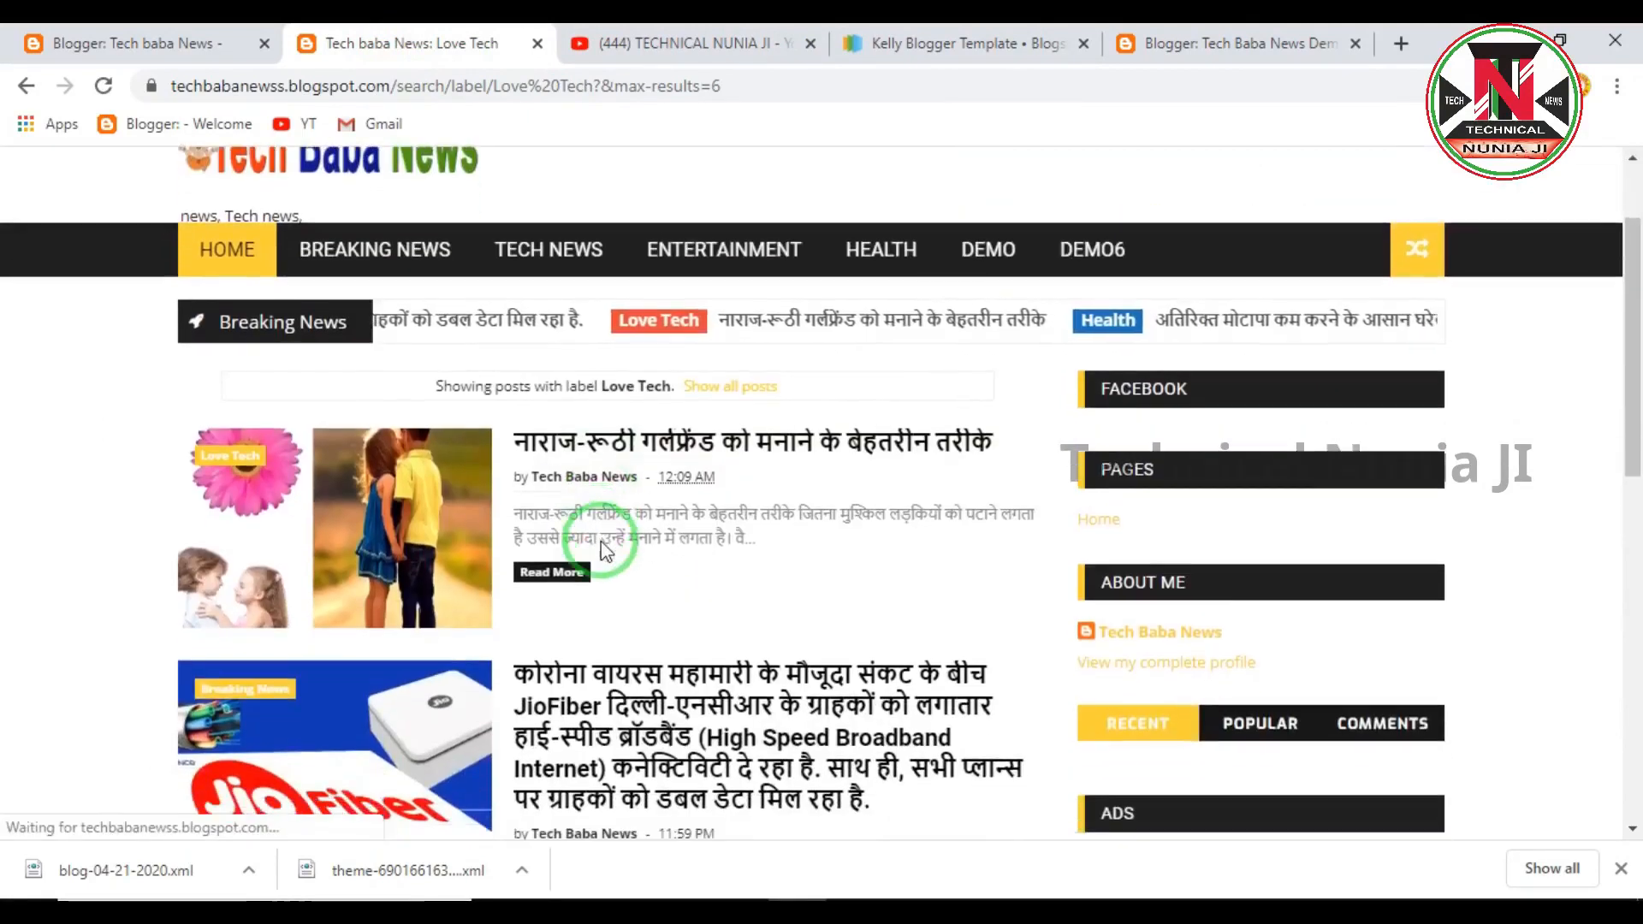
pyautogui.scroll(3, 764, 599)
pyautogui.scroll(5, 742, 748)
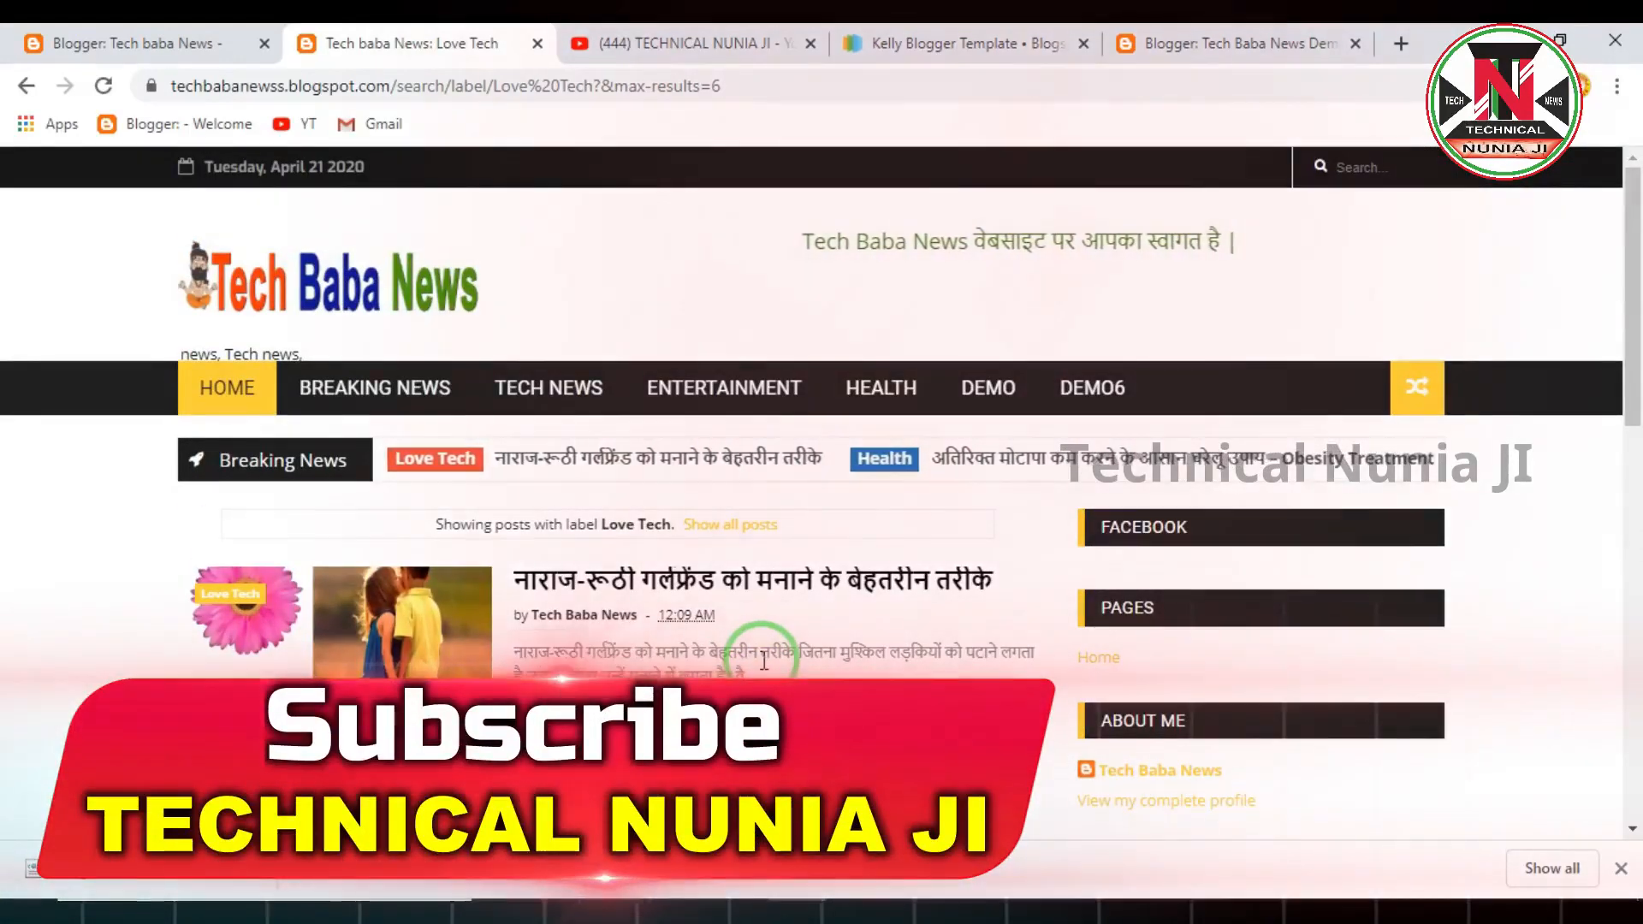
pyautogui.scroll(-2, 748, 654)
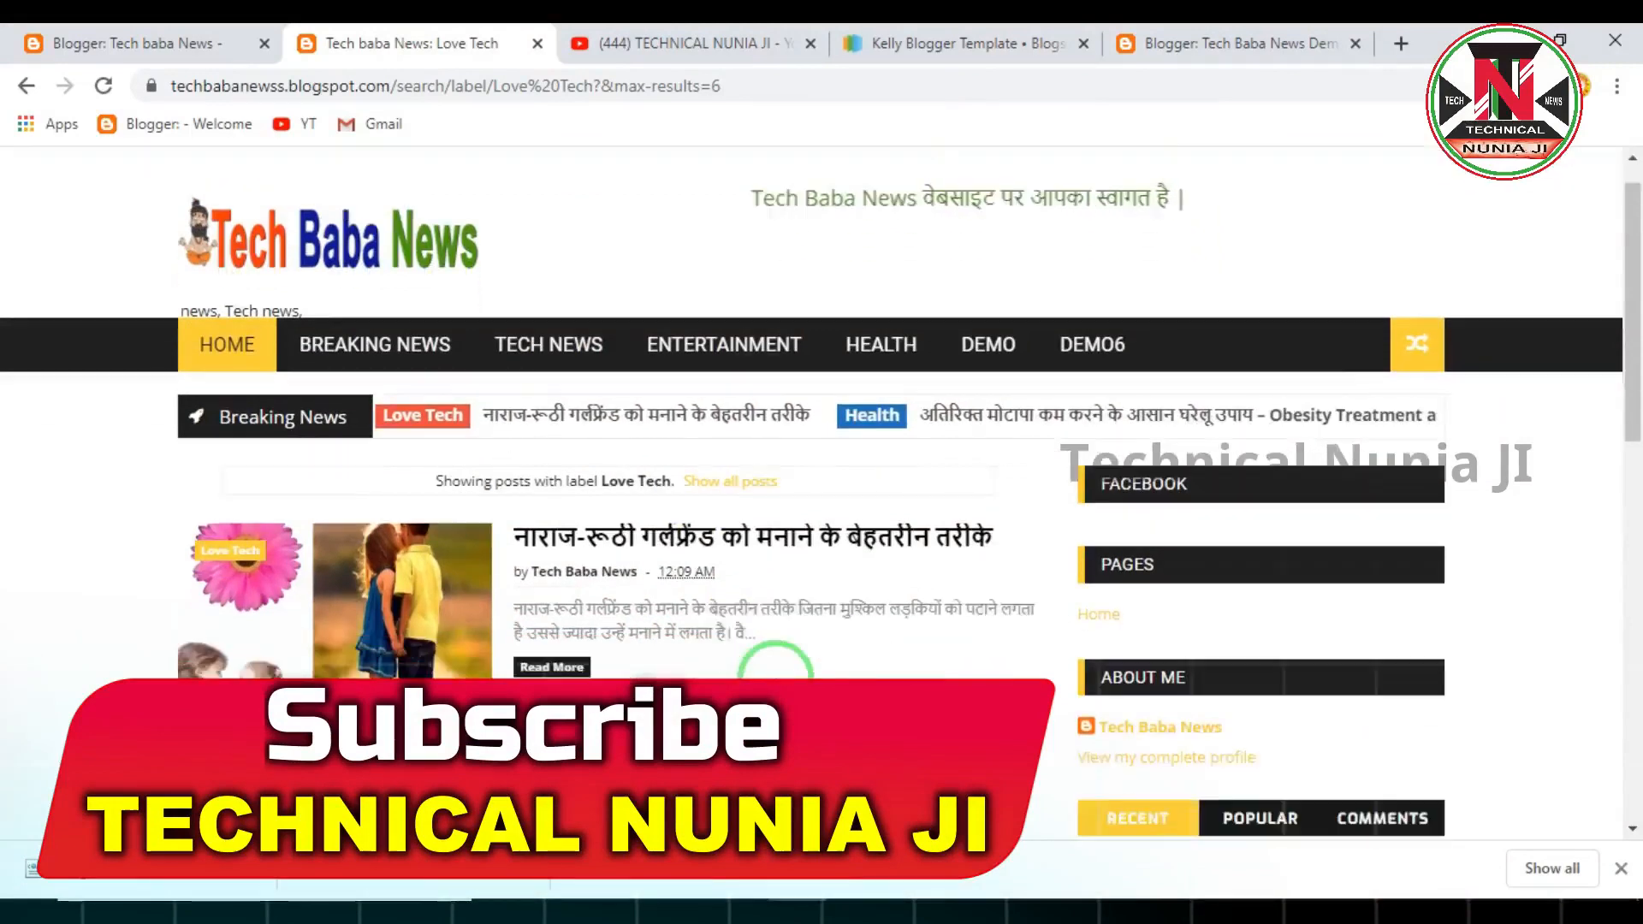
# Open the blog's Layout page and examine the Logo, Header Ads and Main Menu gadget sections.
pyautogui.click(112, 43)
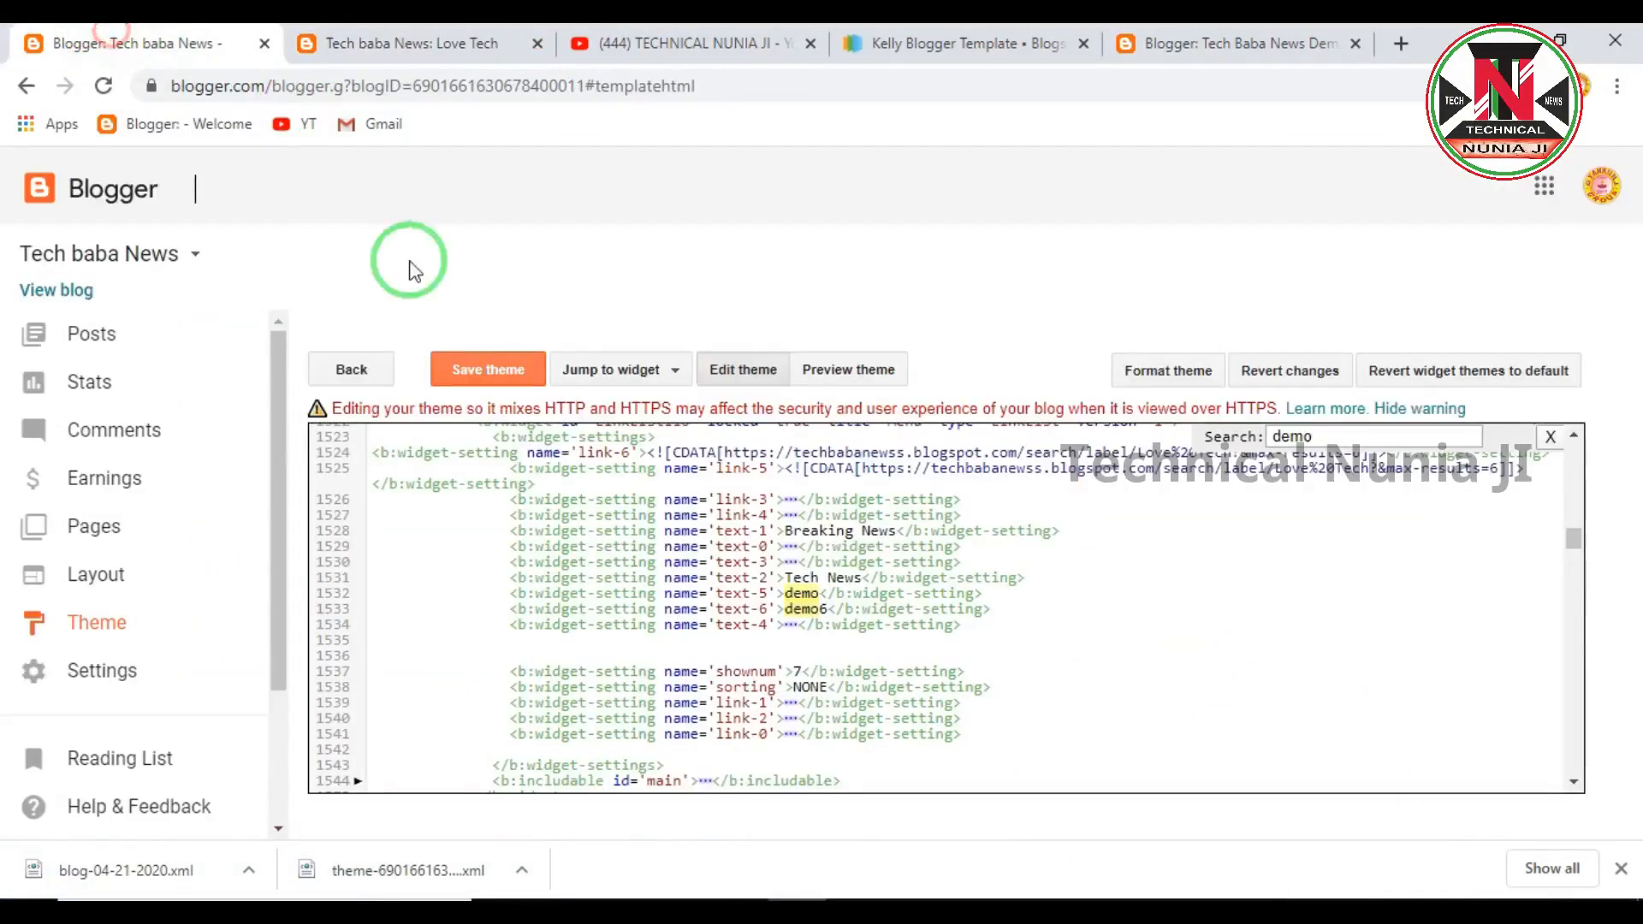
pyautogui.click(95, 590)
pyautogui.scroll(-3, 829, 591)
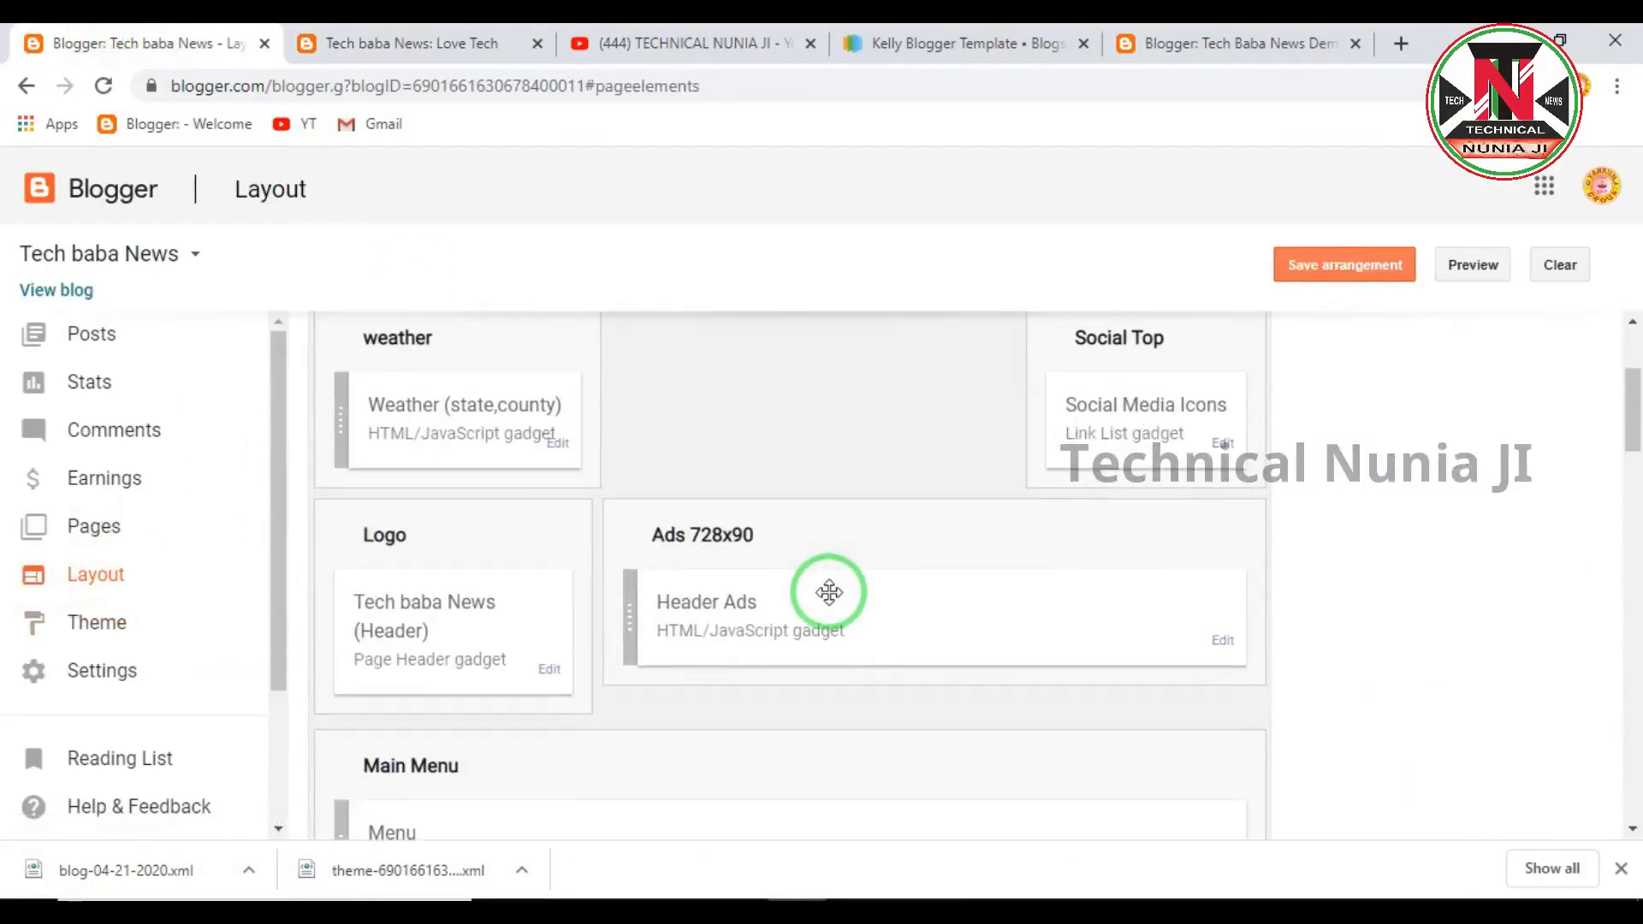
pyautogui.scroll(-3, 827, 659)
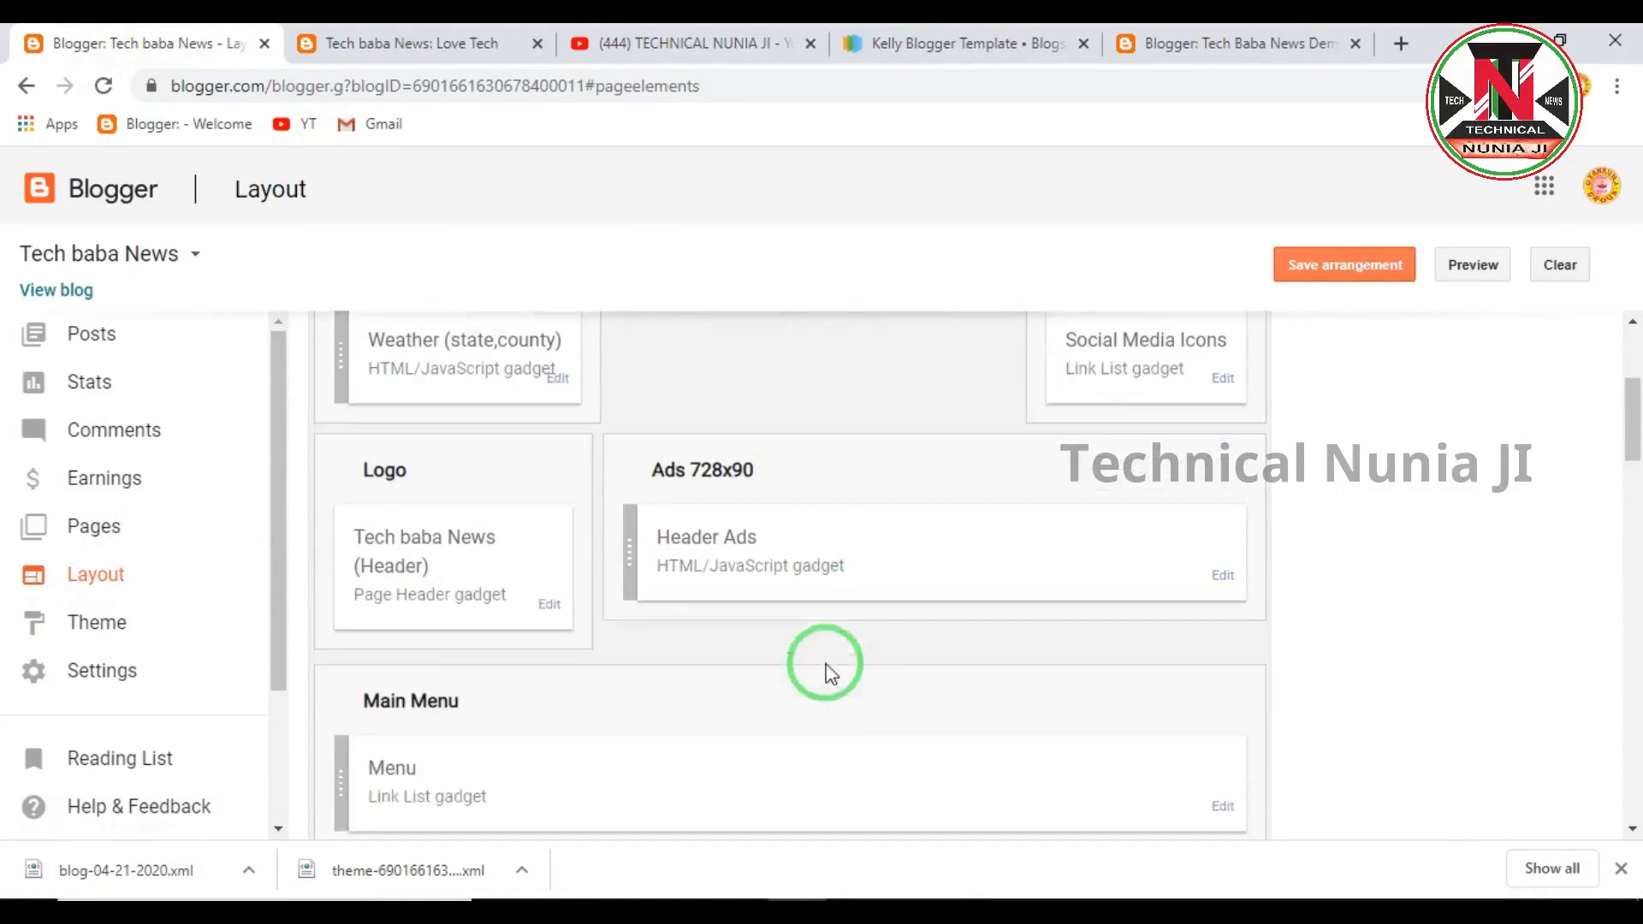
pyautogui.scroll(4, 761, 672)
pyautogui.scroll(-9, 759, 671)
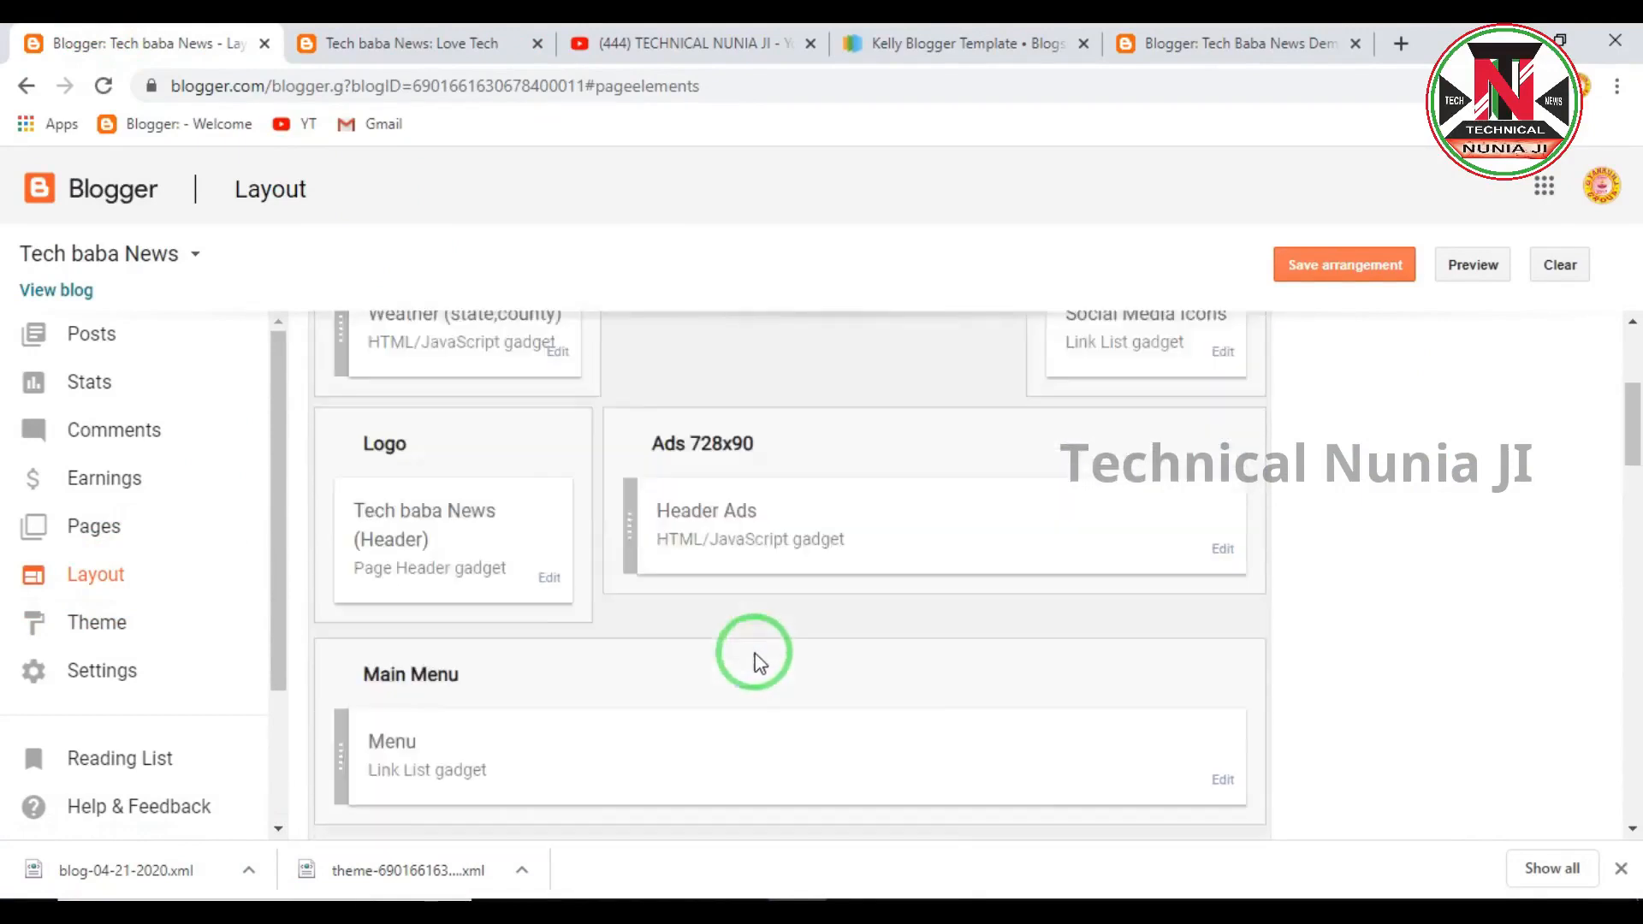
# Return to the live Love Tech page and review its header, posts, sidebar gadgets and footer sections.
pyautogui.click(440, 59)
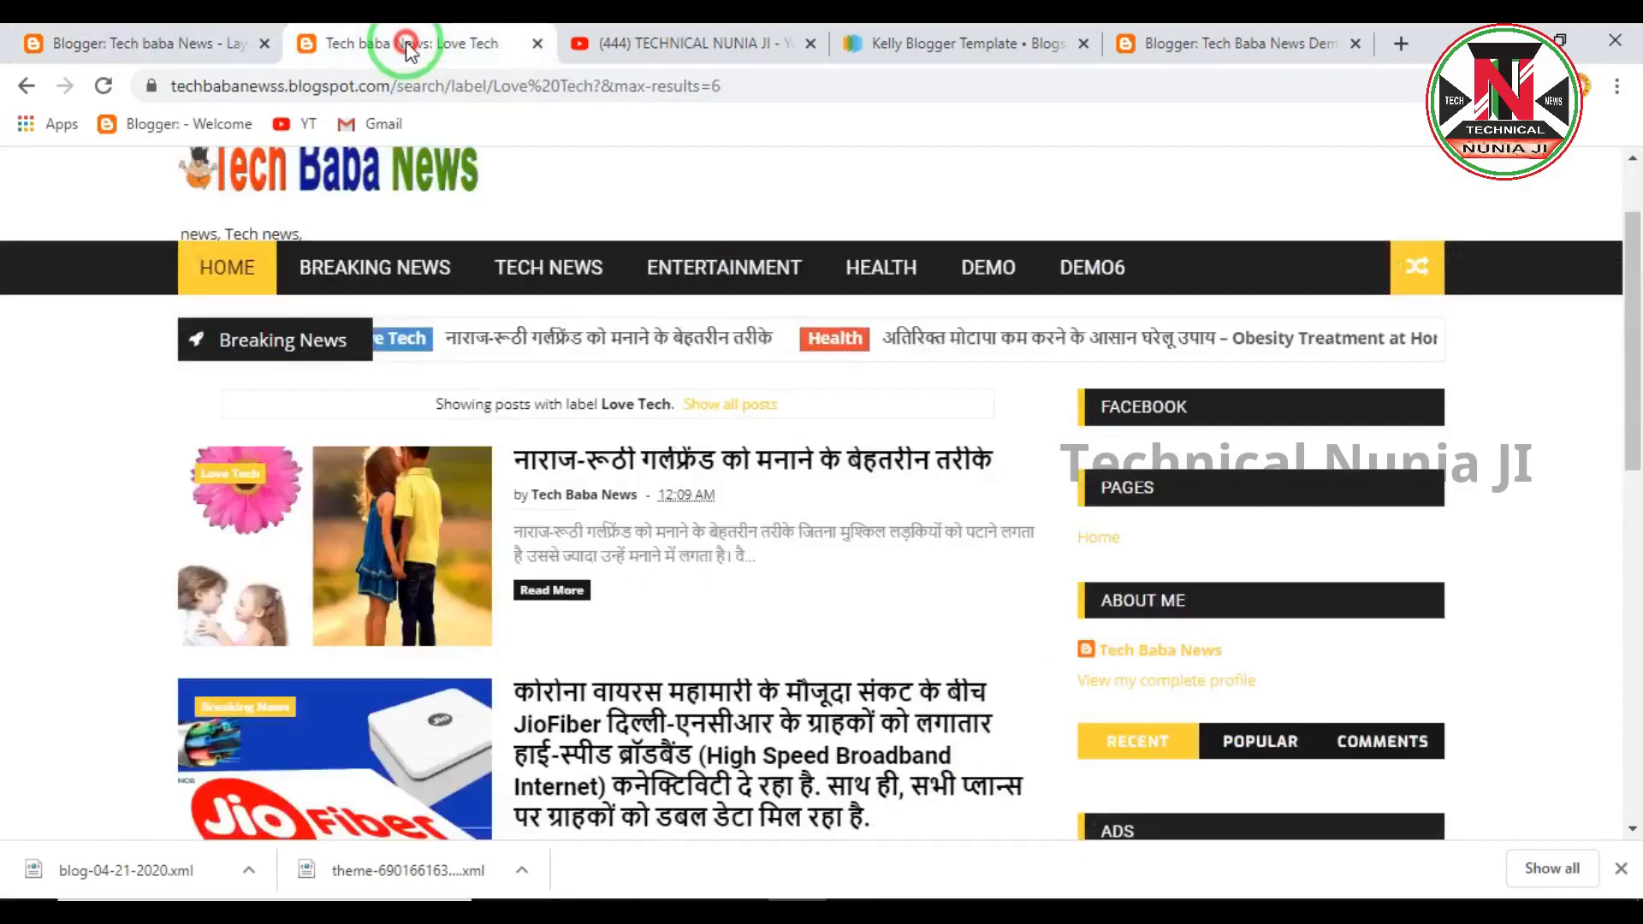
pyautogui.scroll(2, 1027, 544)
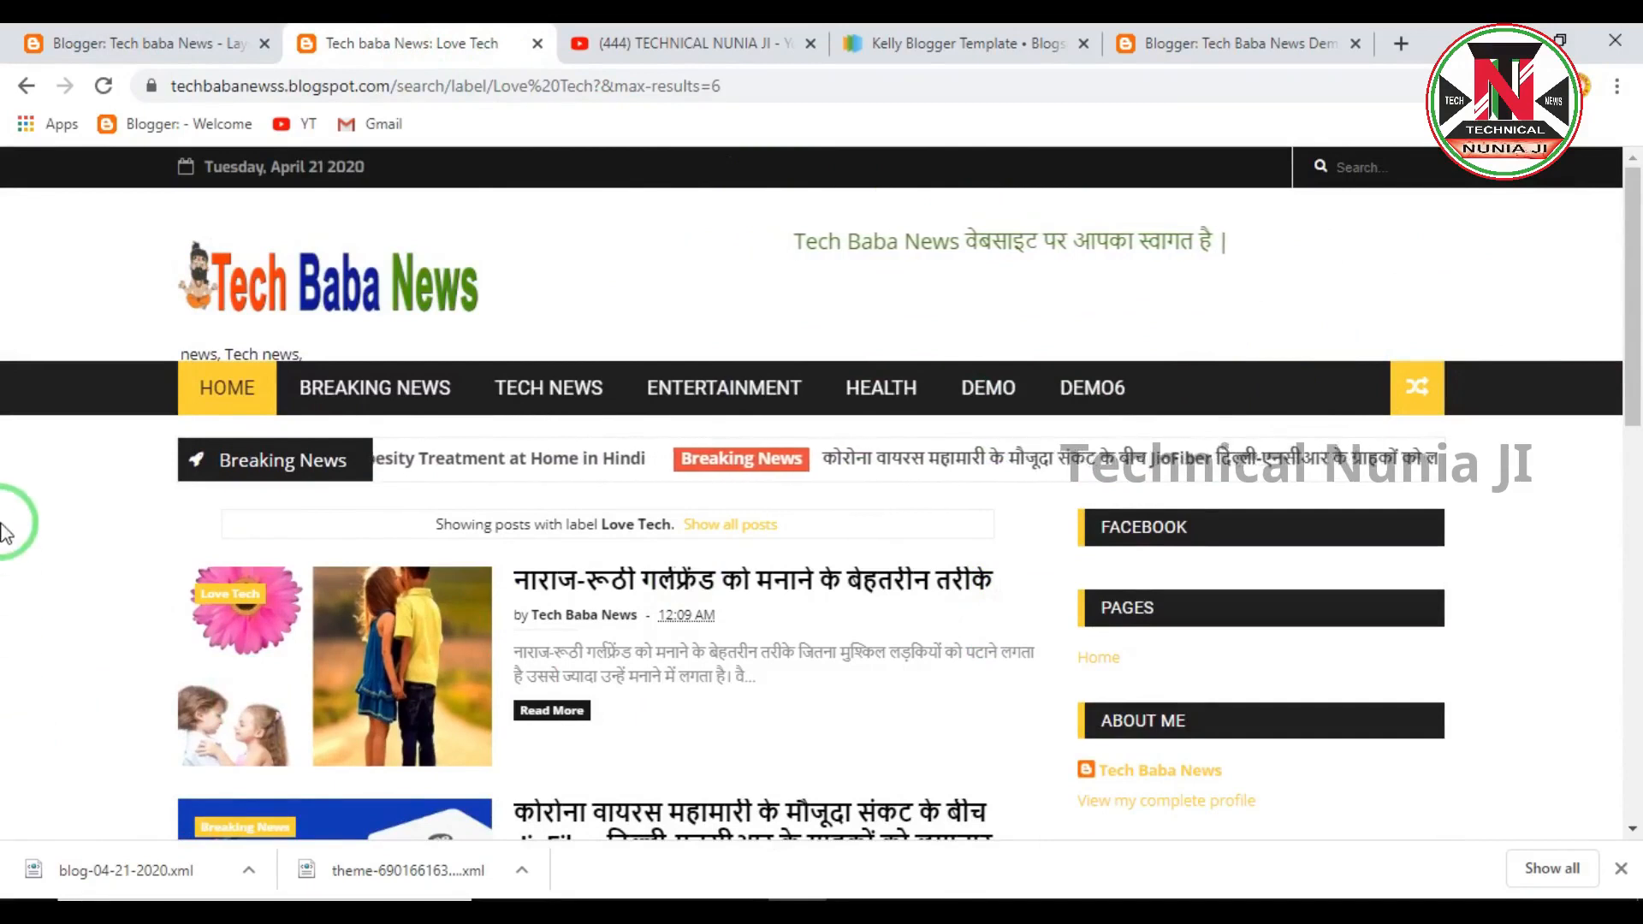
pyautogui.scroll(-5, 911, 589)
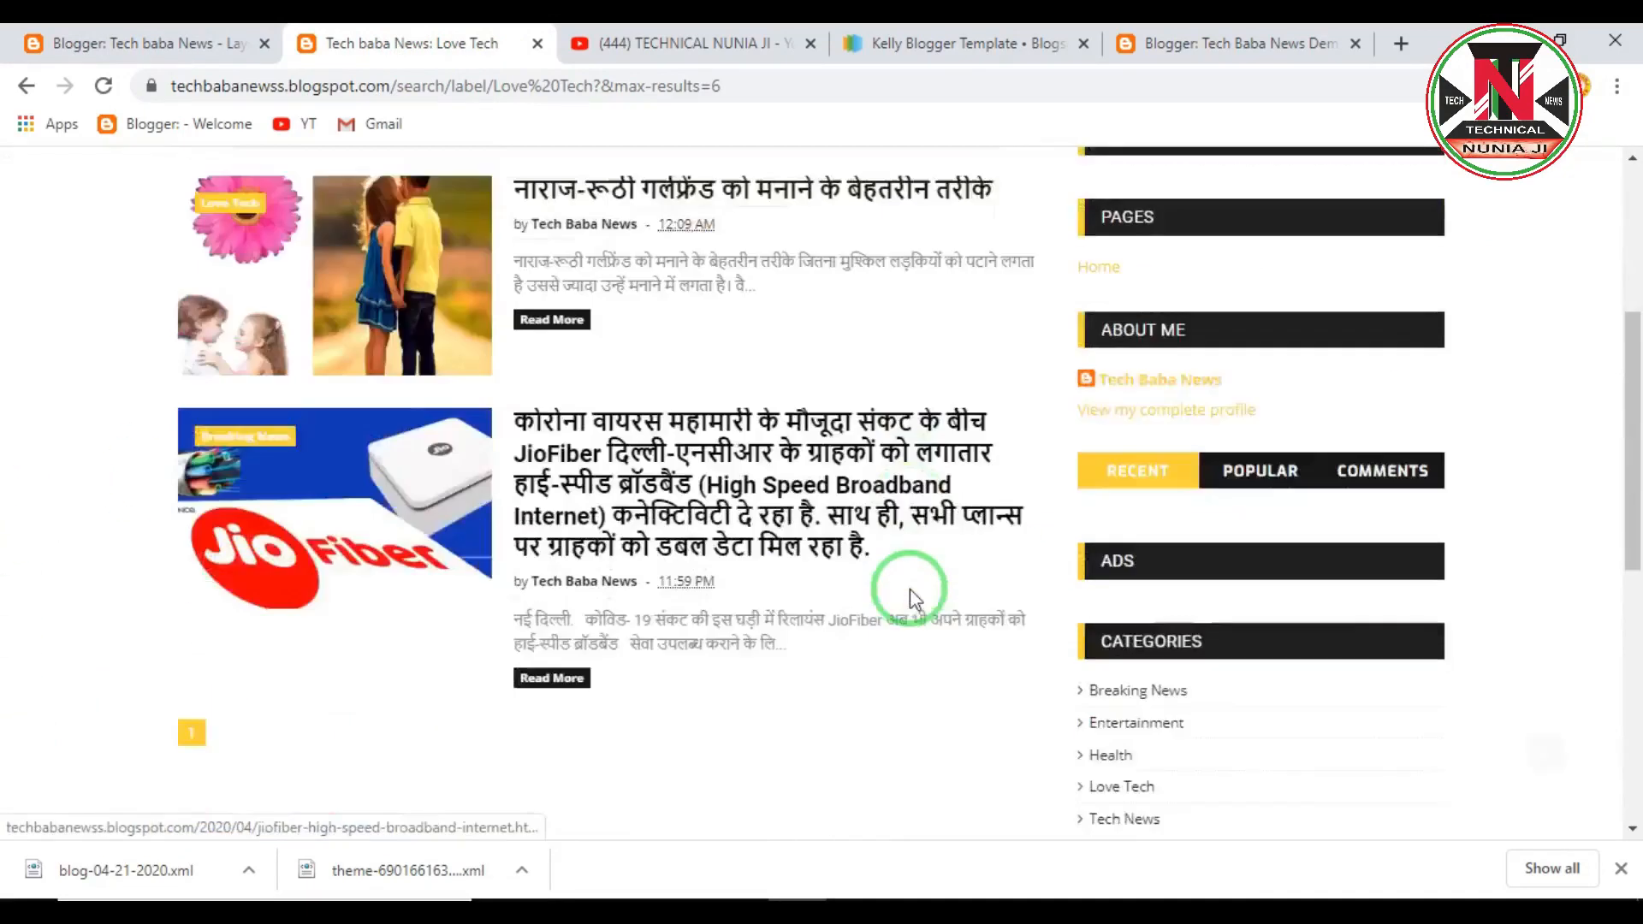
pyautogui.scroll(4, 1027, 547)
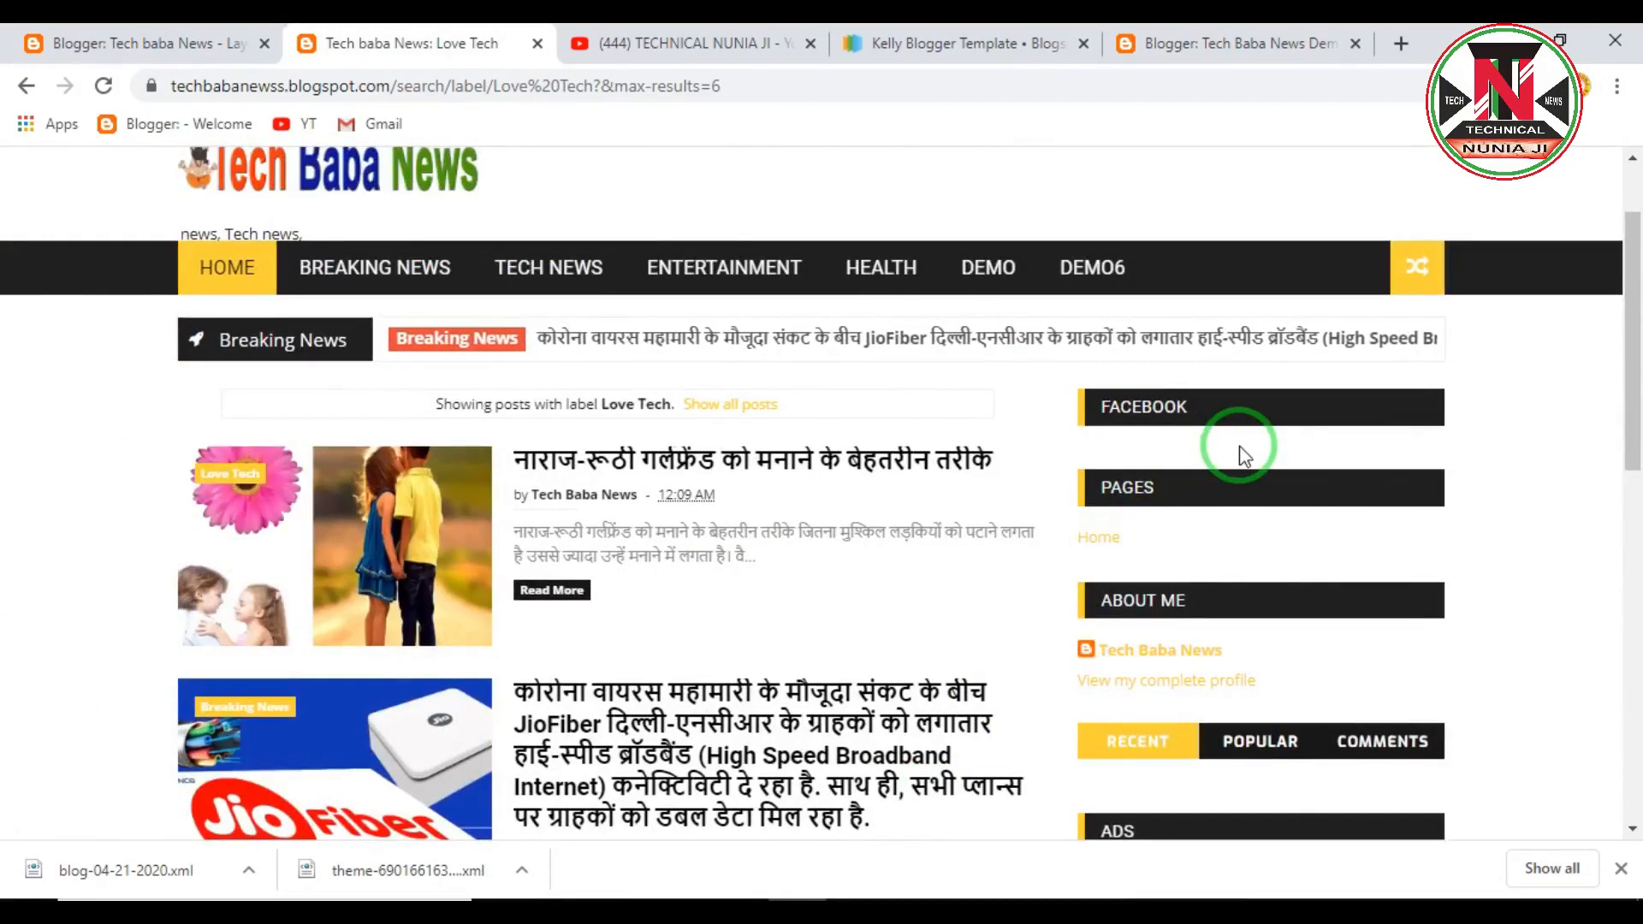
pyautogui.scroll(-10, 1243, 454)
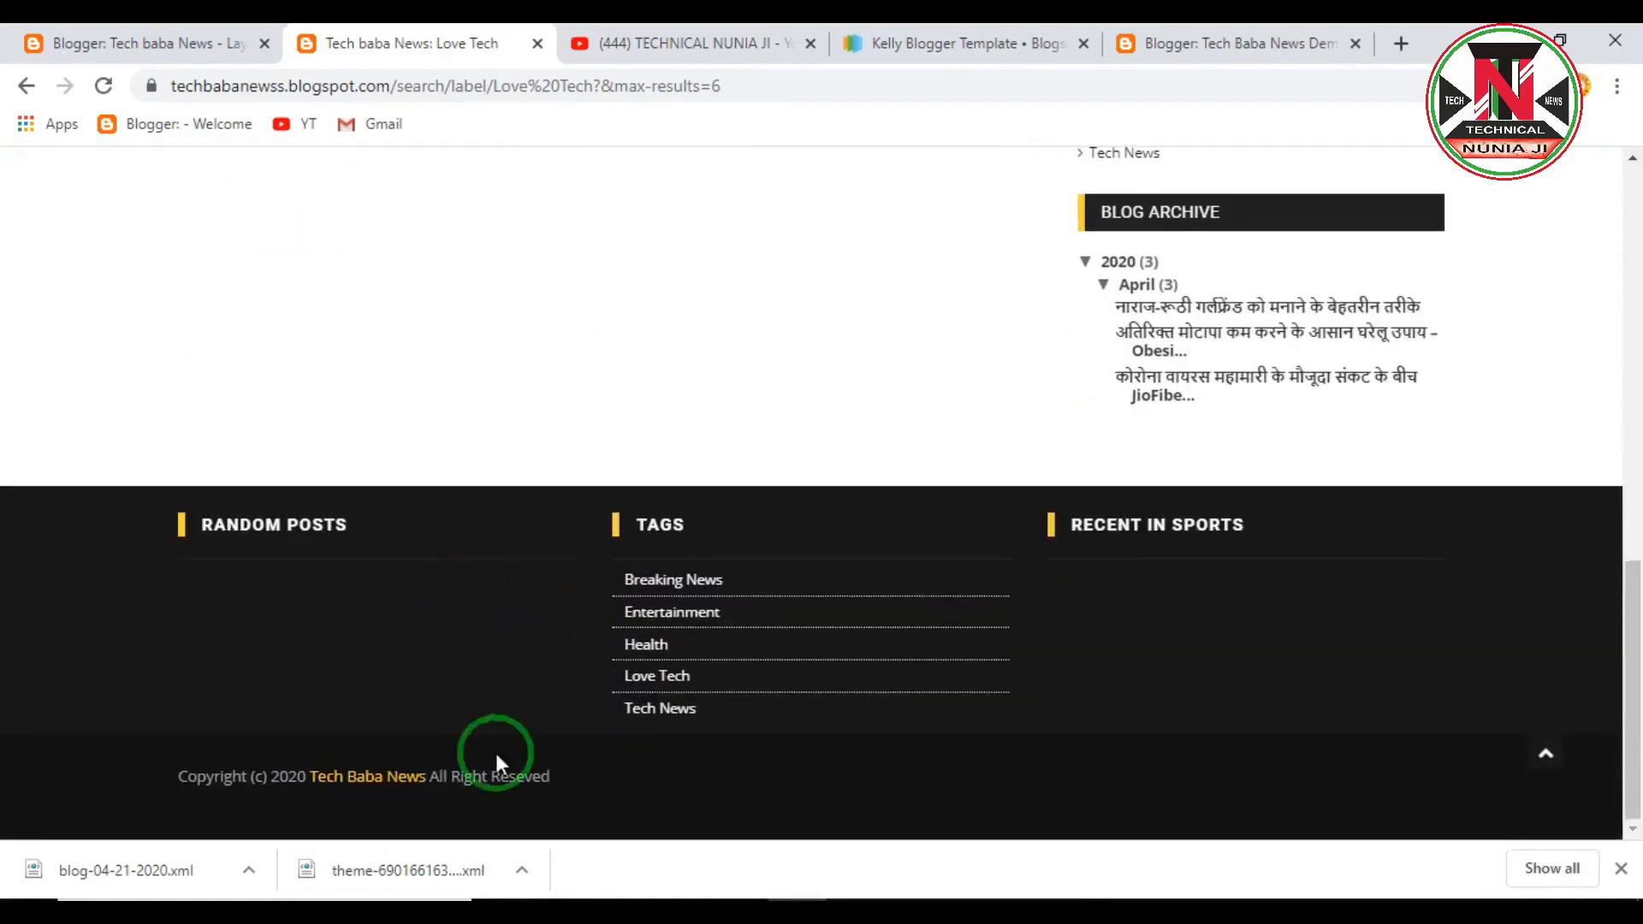